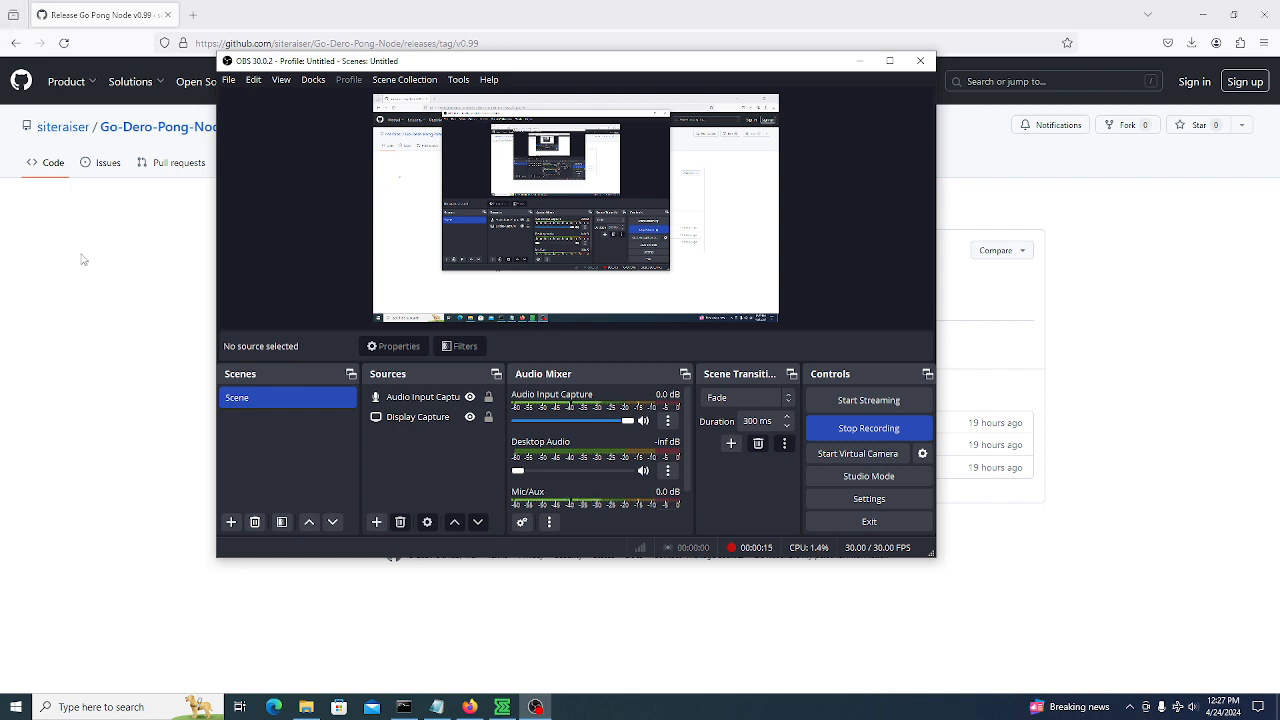
Check the running DERO wallet console, then return to the Go Pong Node v0.99 release page
left_click(404, 706)
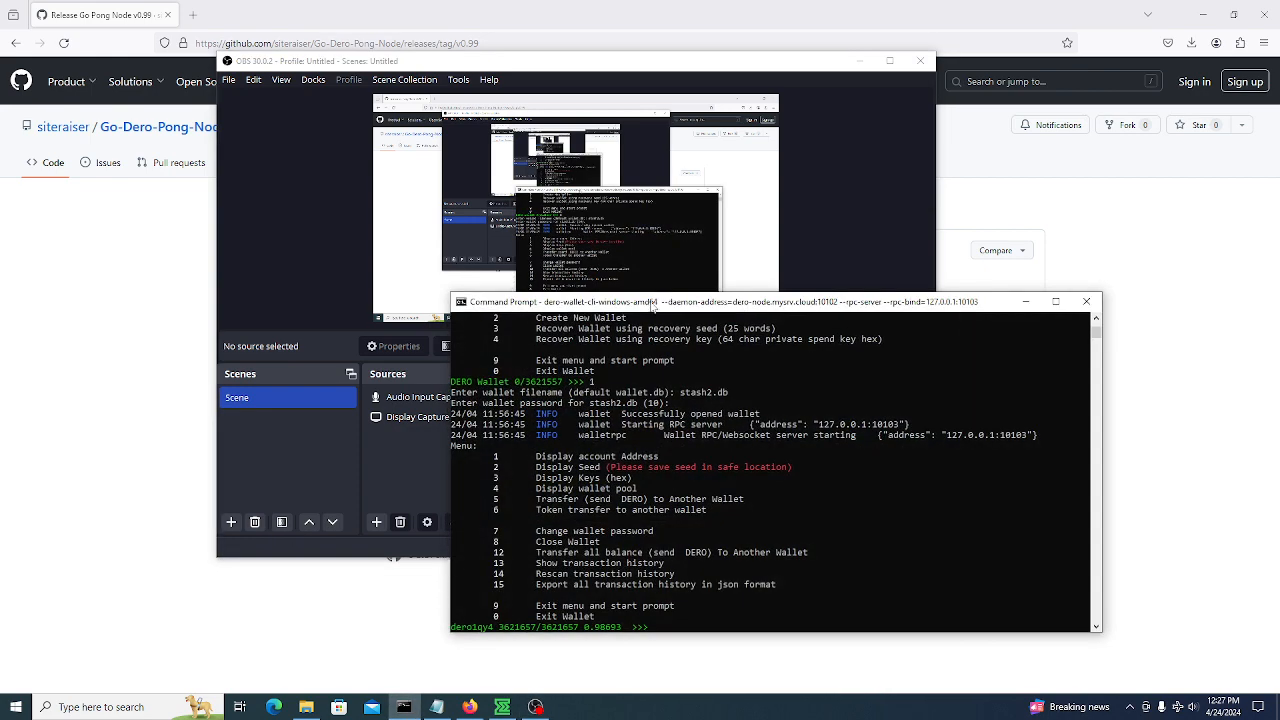
left_click(68, 478)
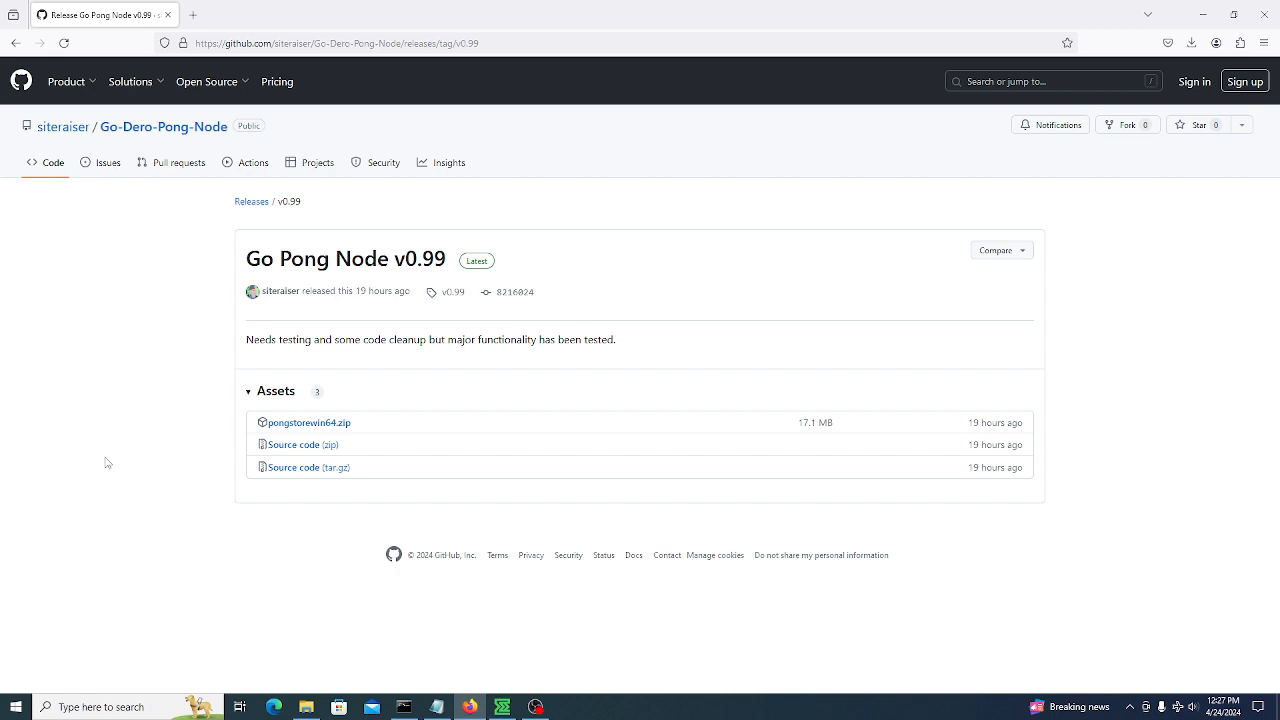
Show the Commands notes with the dero-wallet-cli launch commands for both daemon addresses
left_click(437, 707)
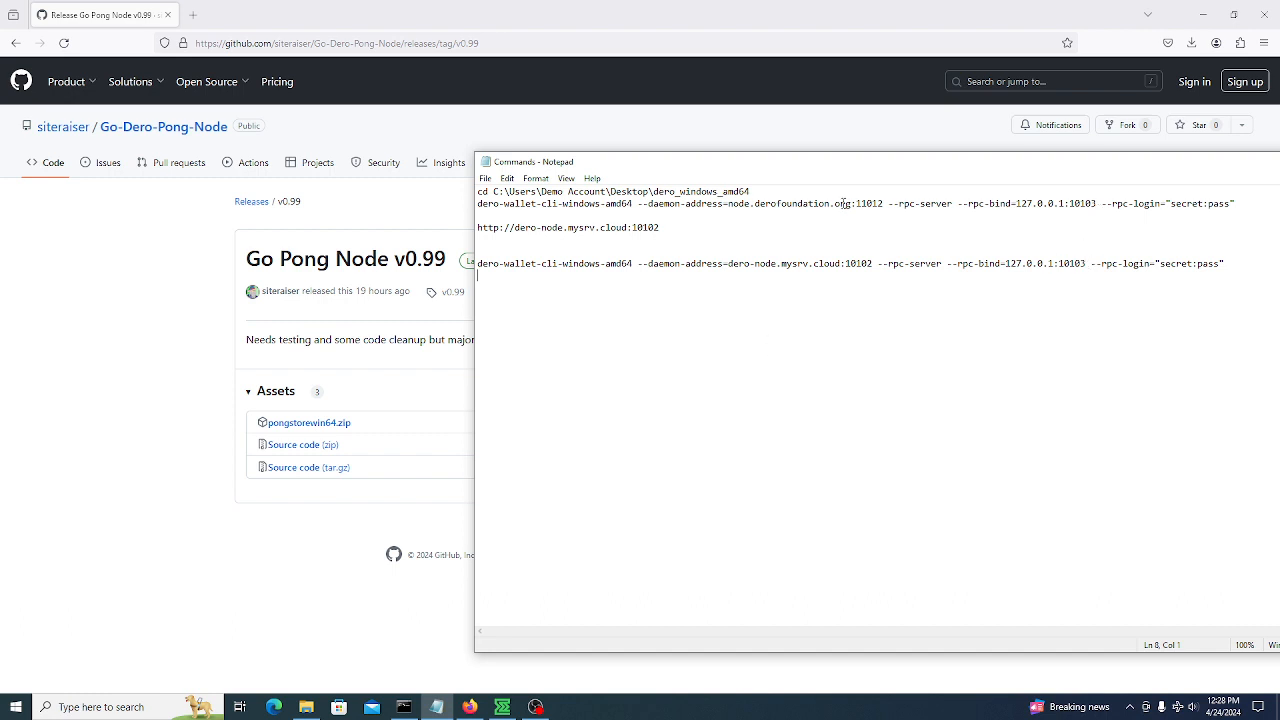
Review the mysrv.cloud dero-wallet-cli command on line 7, then return to the v0.99 release page
left_click_drag(1085, 263, 470, 265)
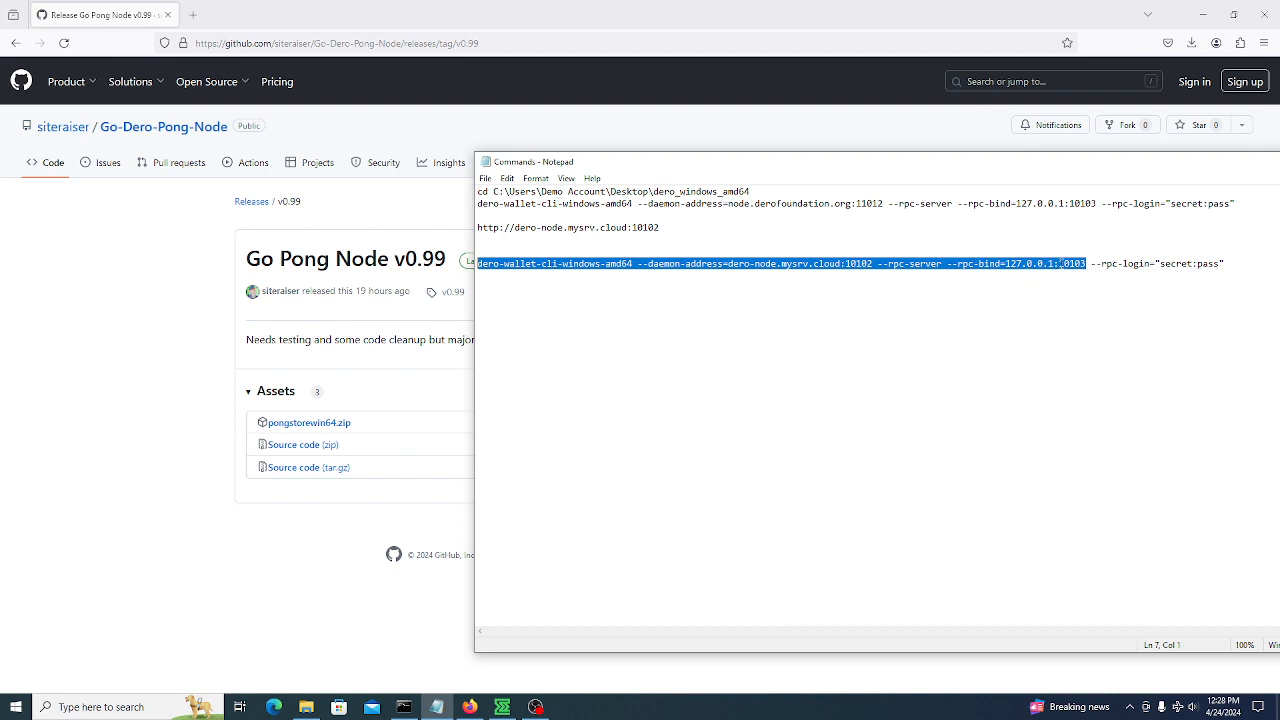
left_click(956, 351)
left_click(160, 352)
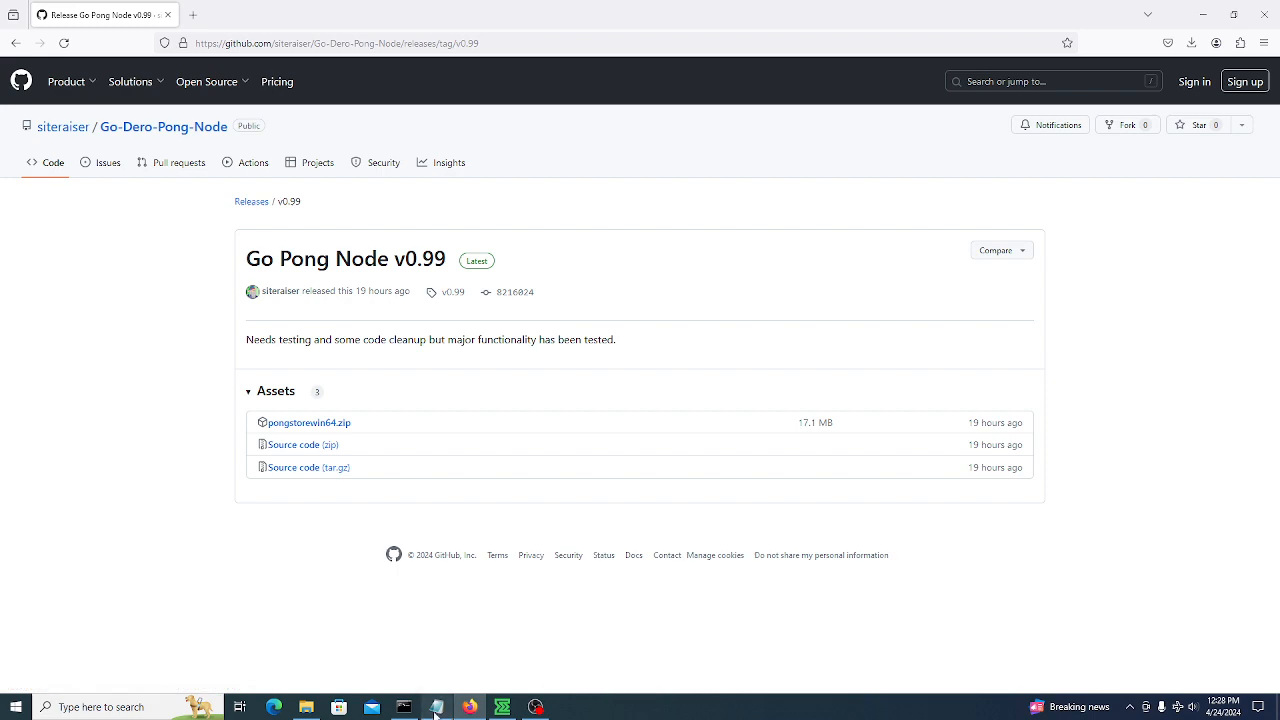
Extract pongstorewin64.zip into a desktop pongstorewin64 folder and run pongstorewin64.exe despite the security warning
left_click(1200, 14)
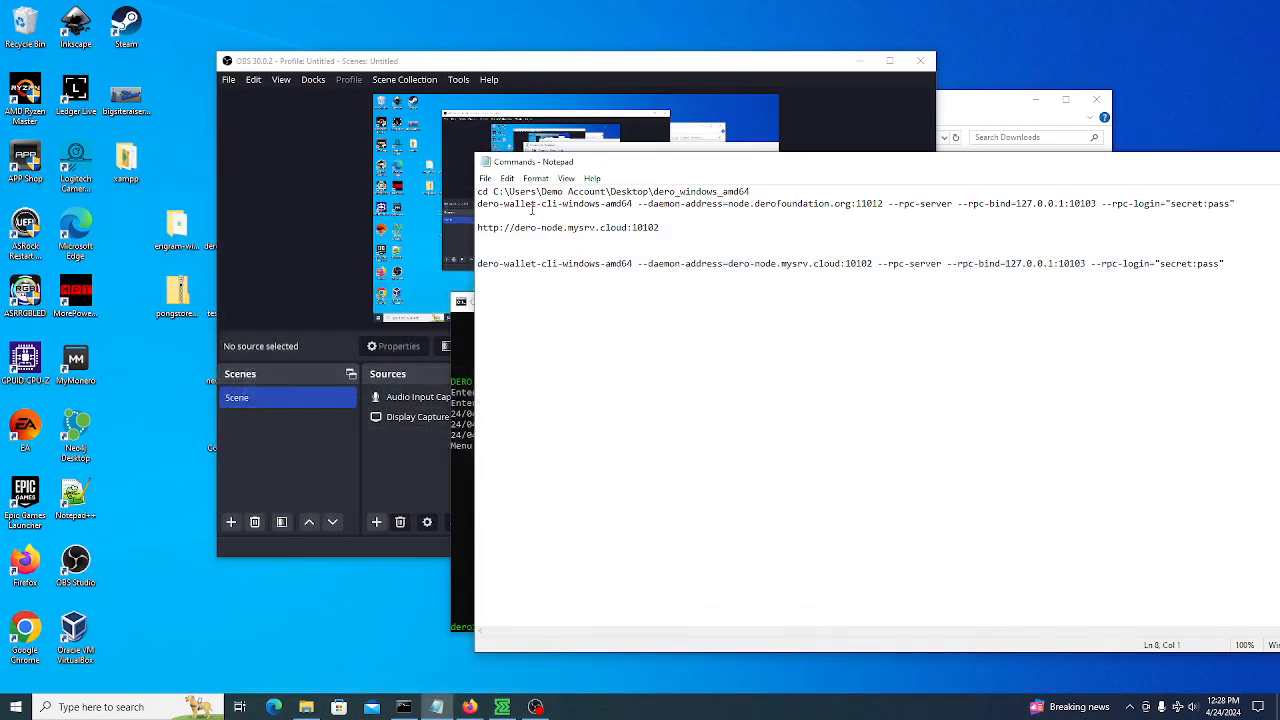
left_click_drag(309, 61, 425, 60)
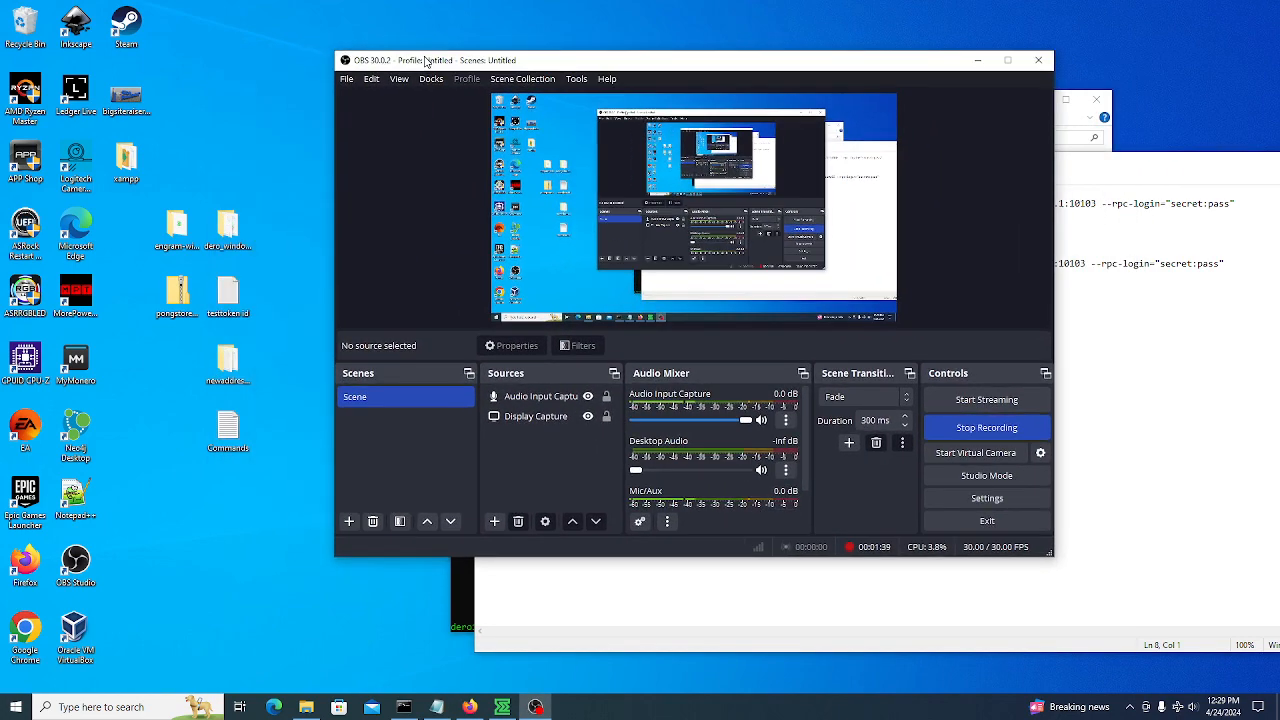
left_click(181, 293)
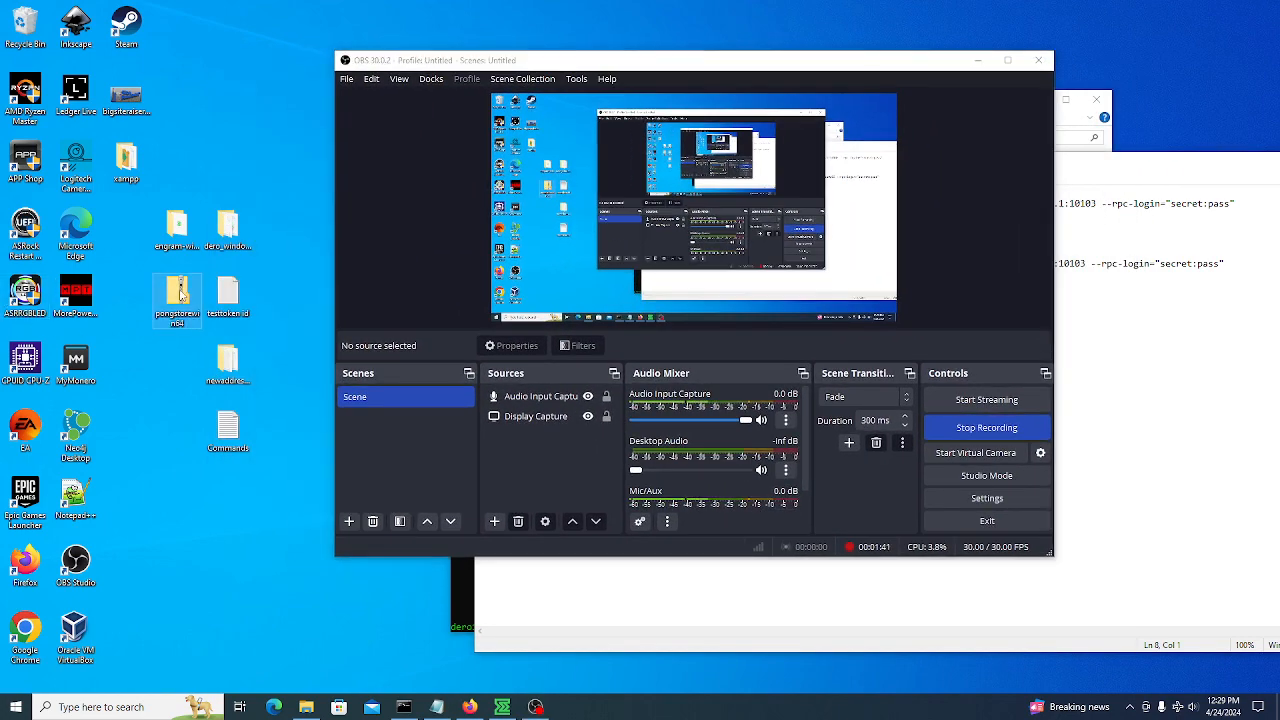
right_click(181, 293)
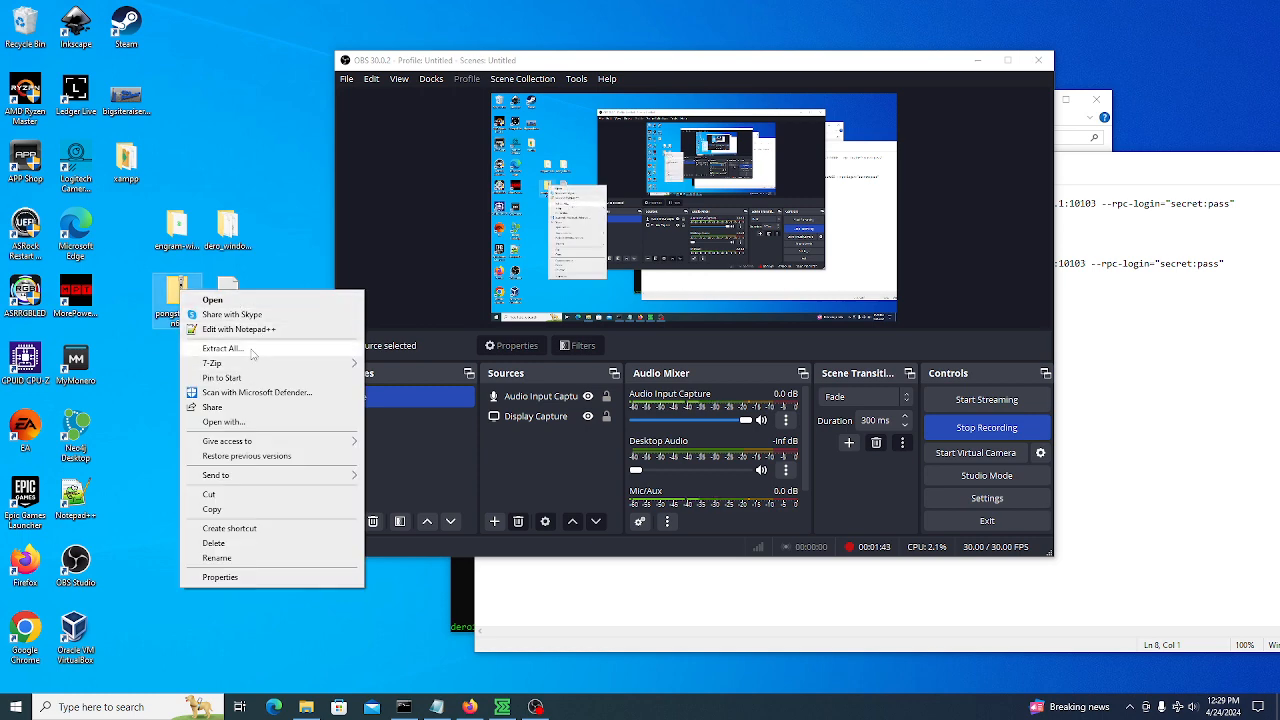
left_click(250, 349)
left_click(757, 482)
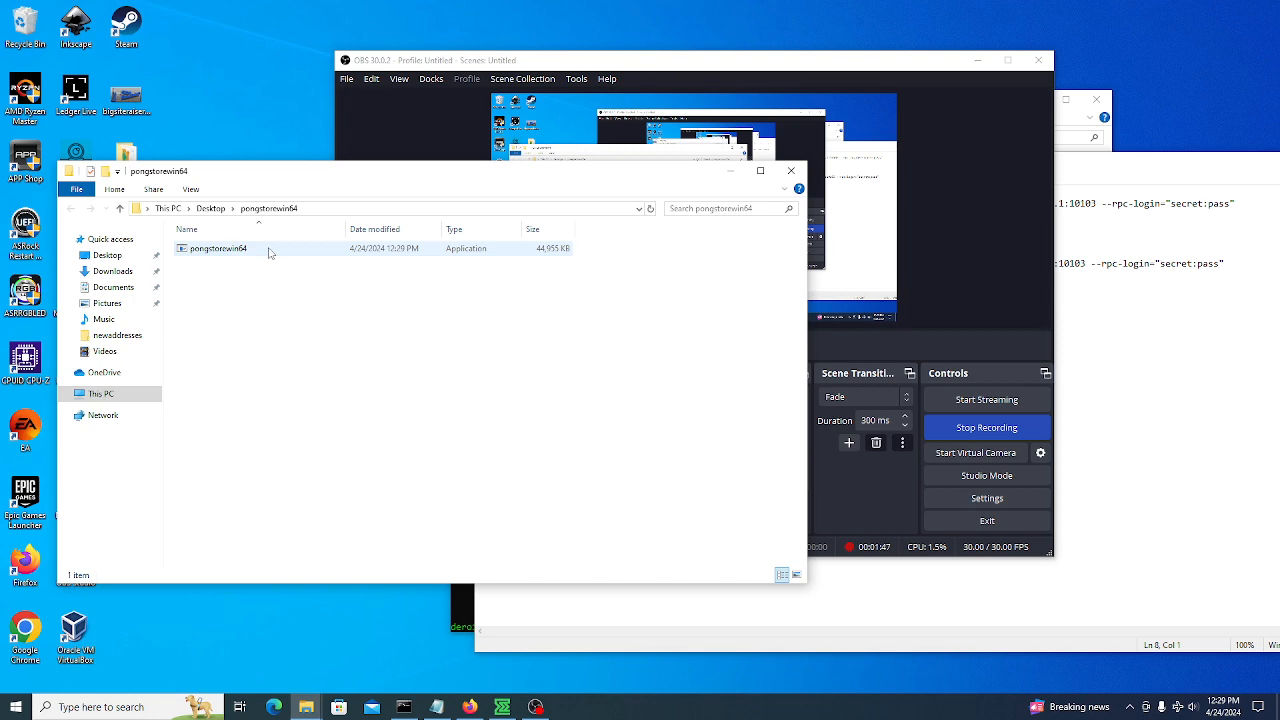
double_click(268, 250)
left_click(683, 368)
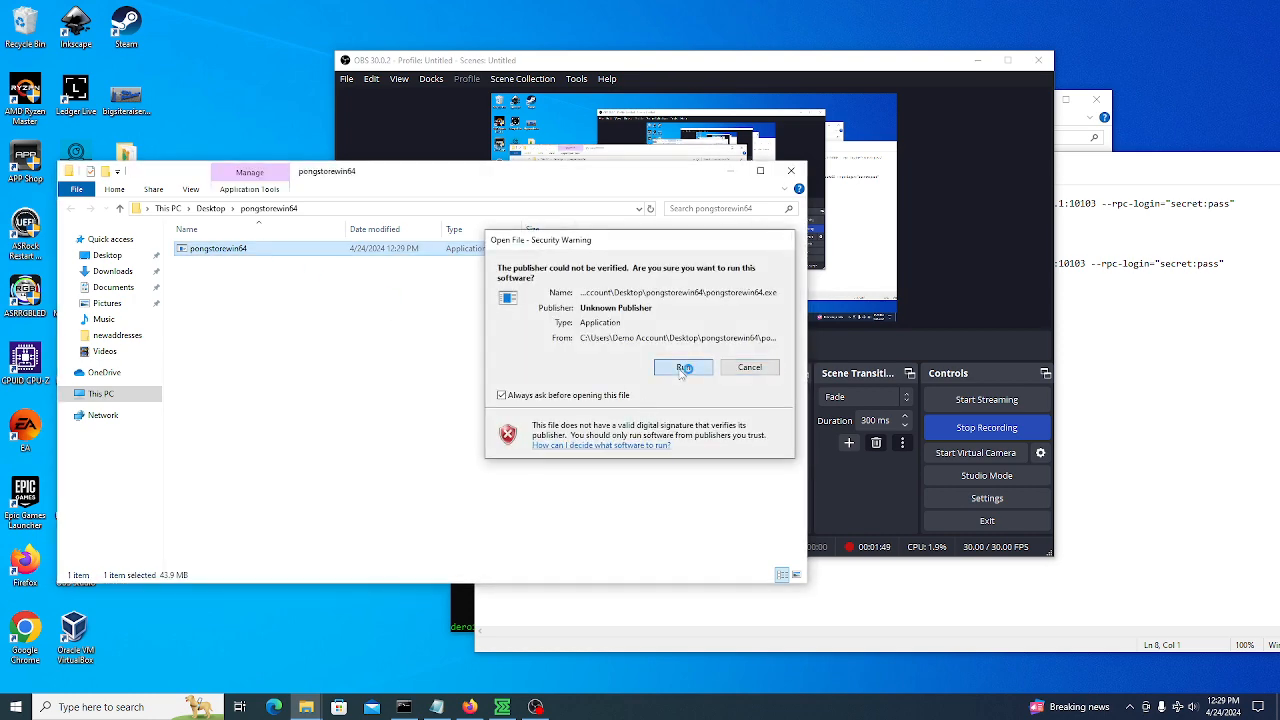
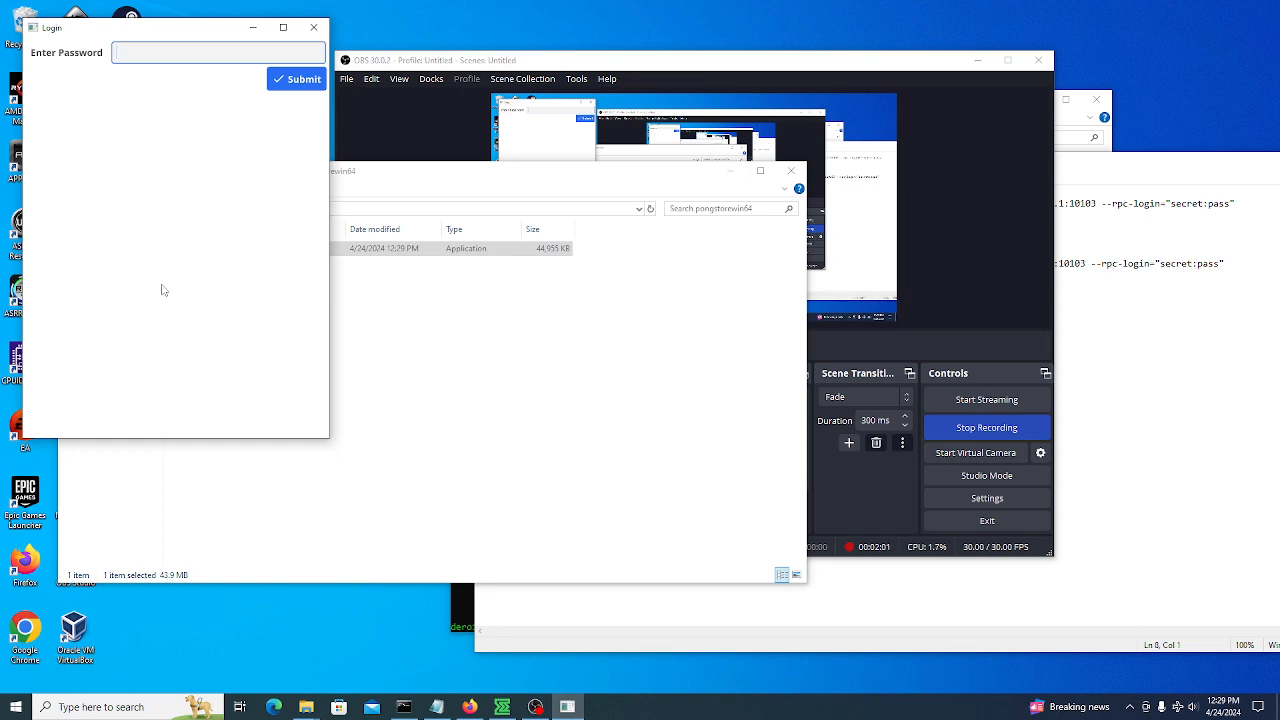
Log in to Go Pong Node with the wallet password and make the app window slightly shorter
type("pass")
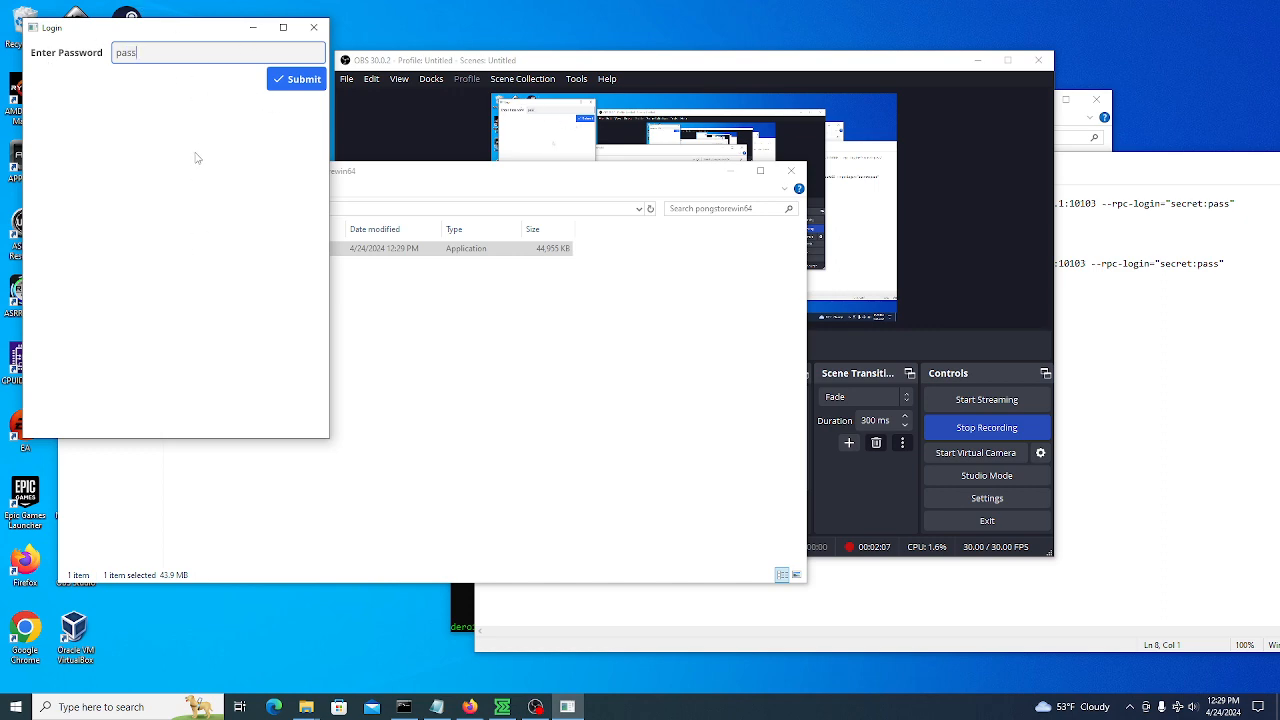
left_click(300, 82)
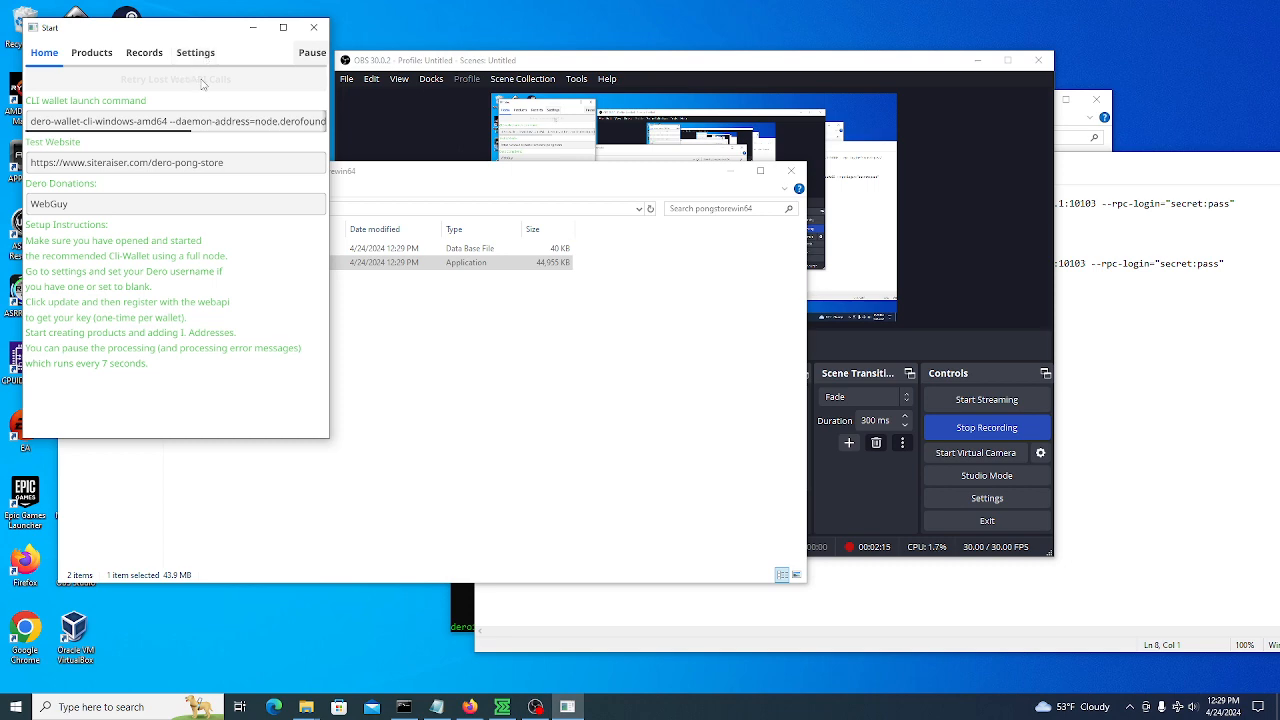
mouse_move(195, 19)
left_mouse_down()
mouse_move(216, 27)
mouse_move(216, 15)
left_mouse_up()
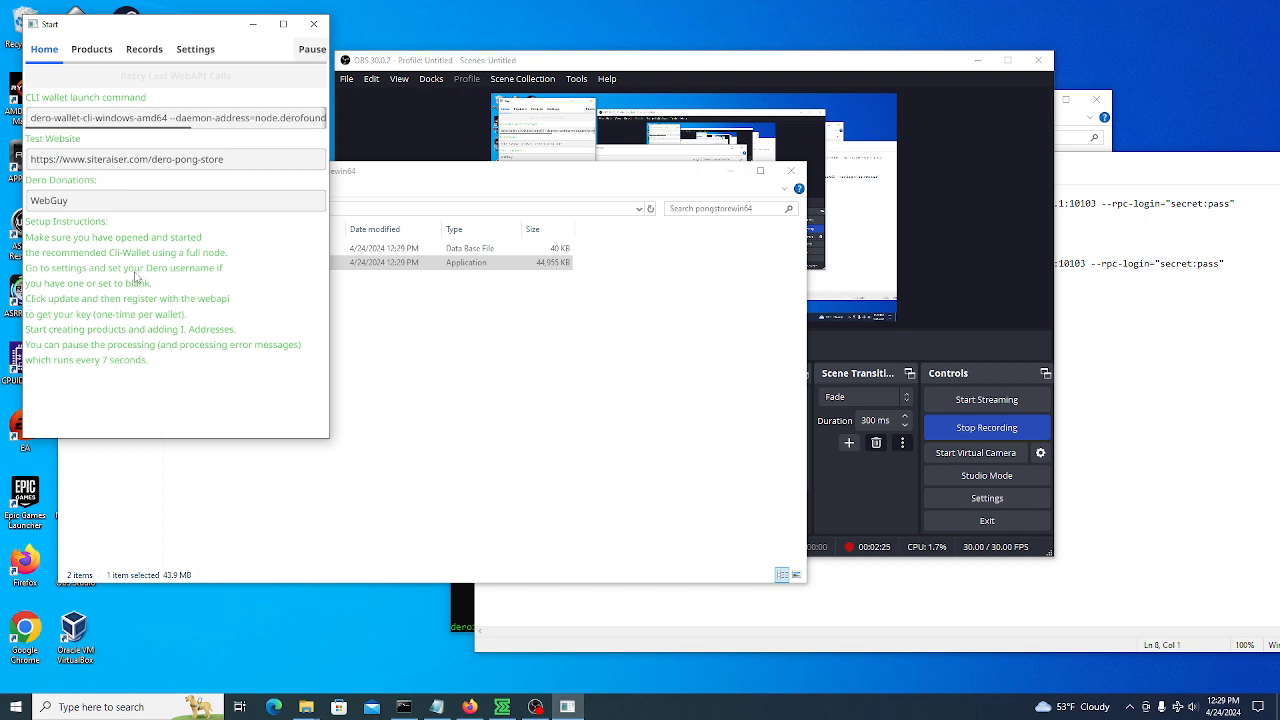
In Settings, delete the existing Web API User name and save the settings
left_click(195, 49)
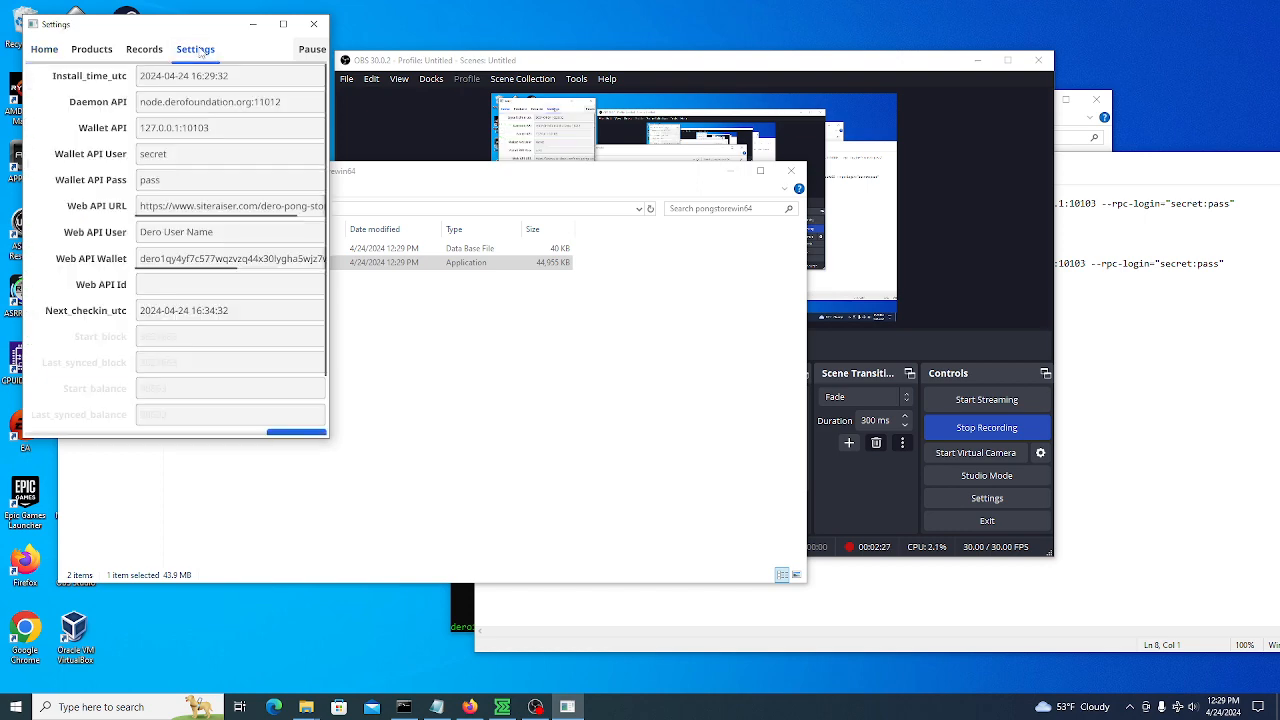
left_click_drag(242, 233, 96, 237)
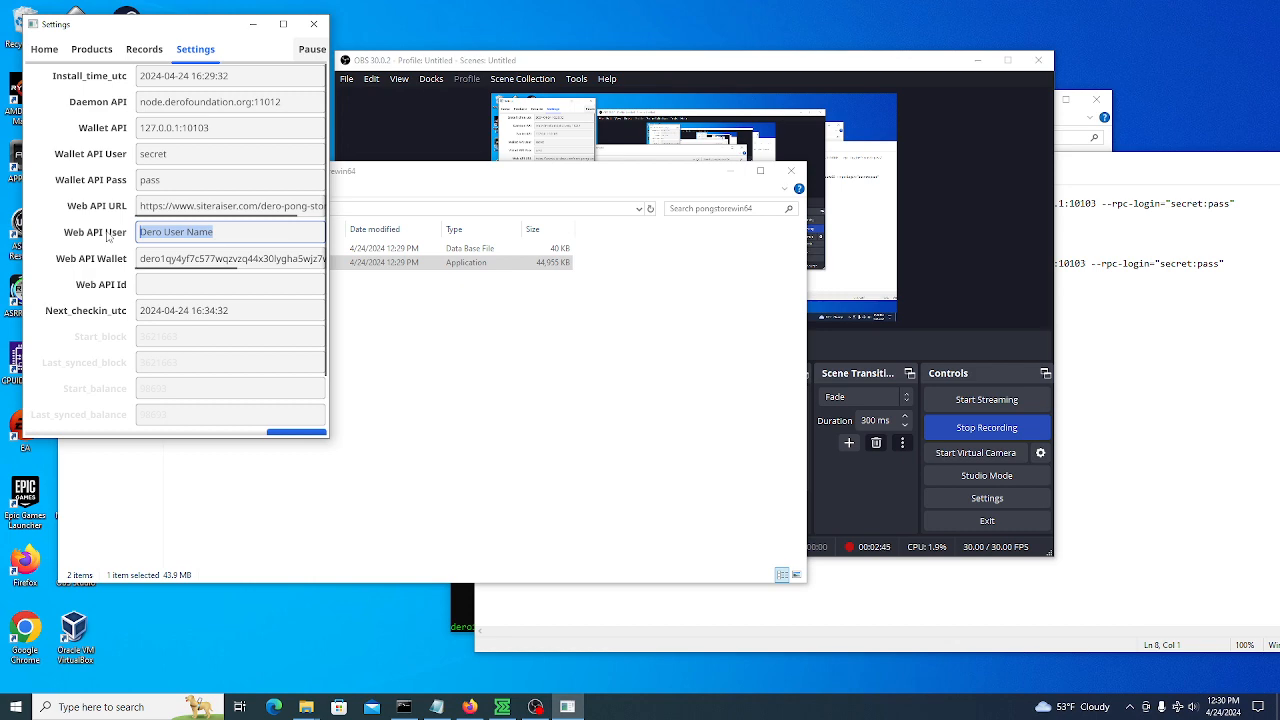
key("BackSpace")
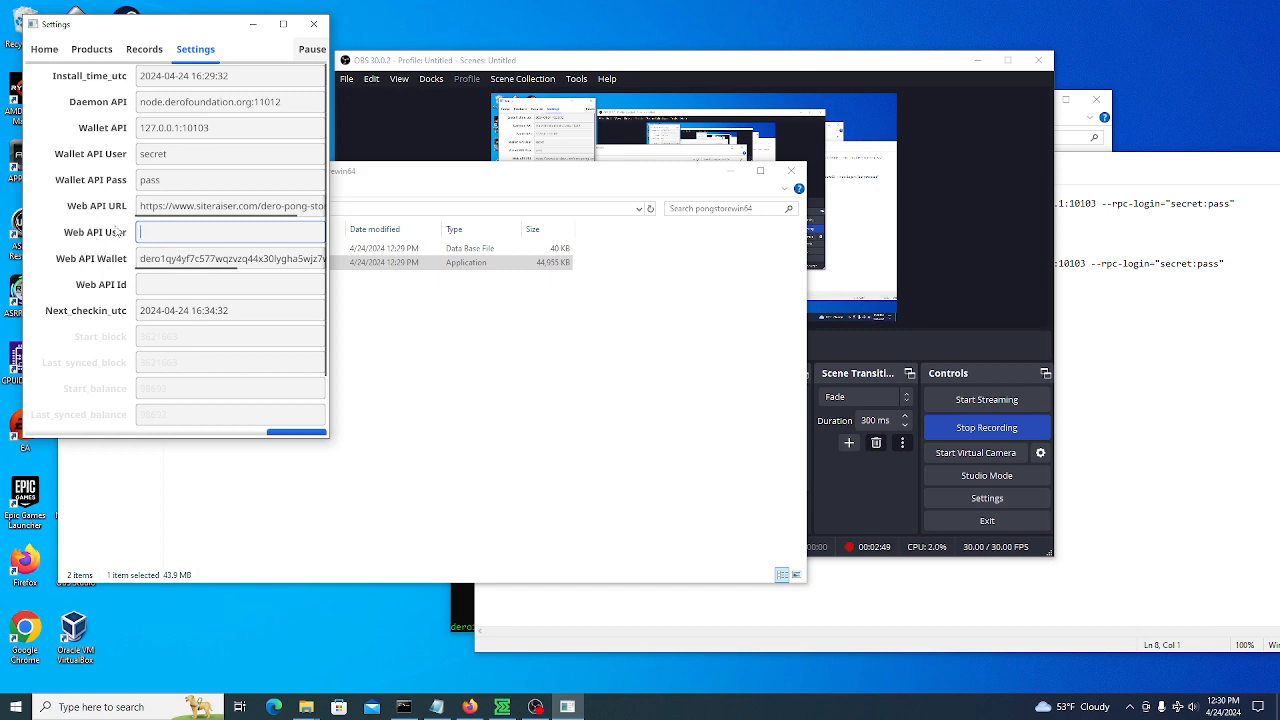
scroll(163, 322, "down", 1)
left_click(292, 391)
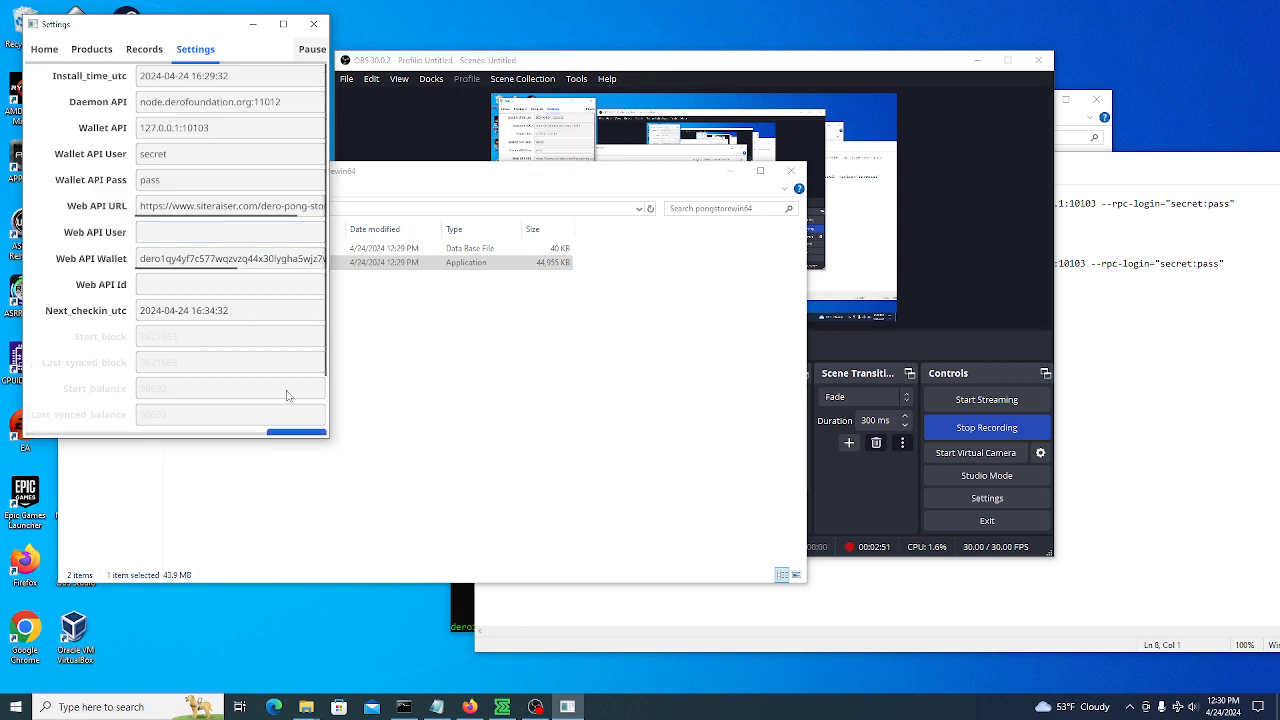
scroll(192, 362, "down", 2)
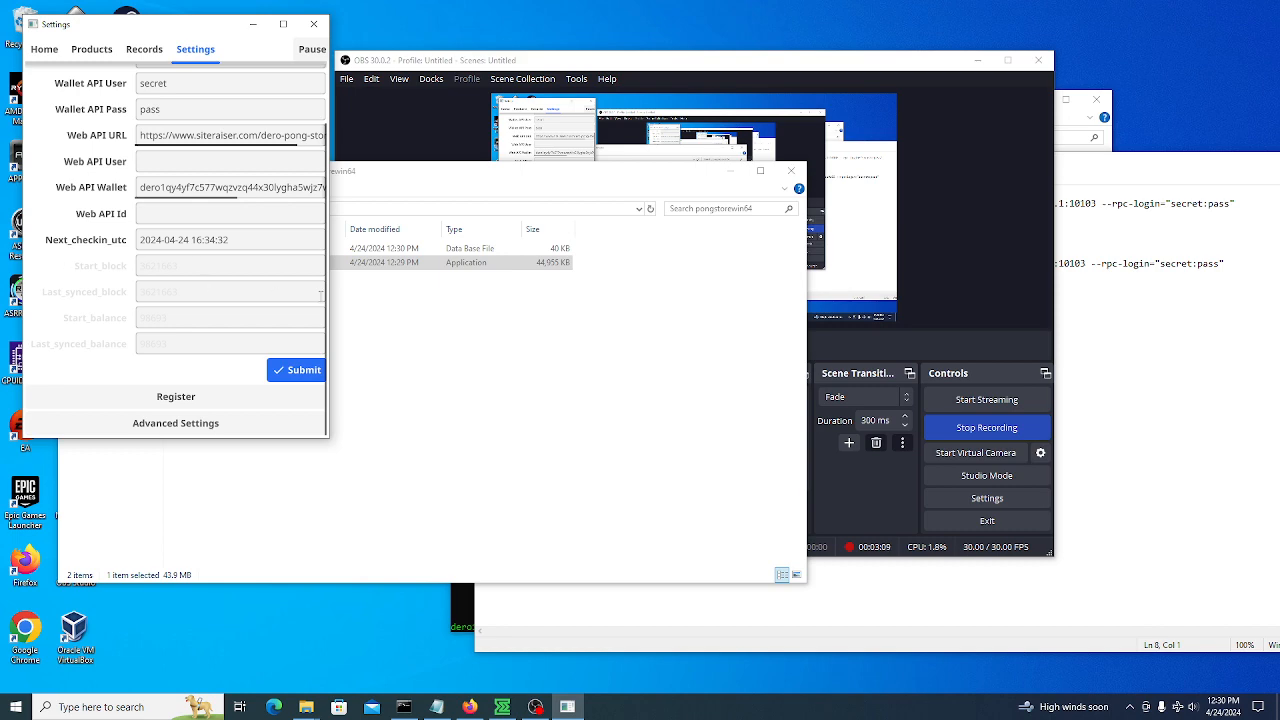
Register the store with the web API to obtain a Web API Id
left_click(548, 328)
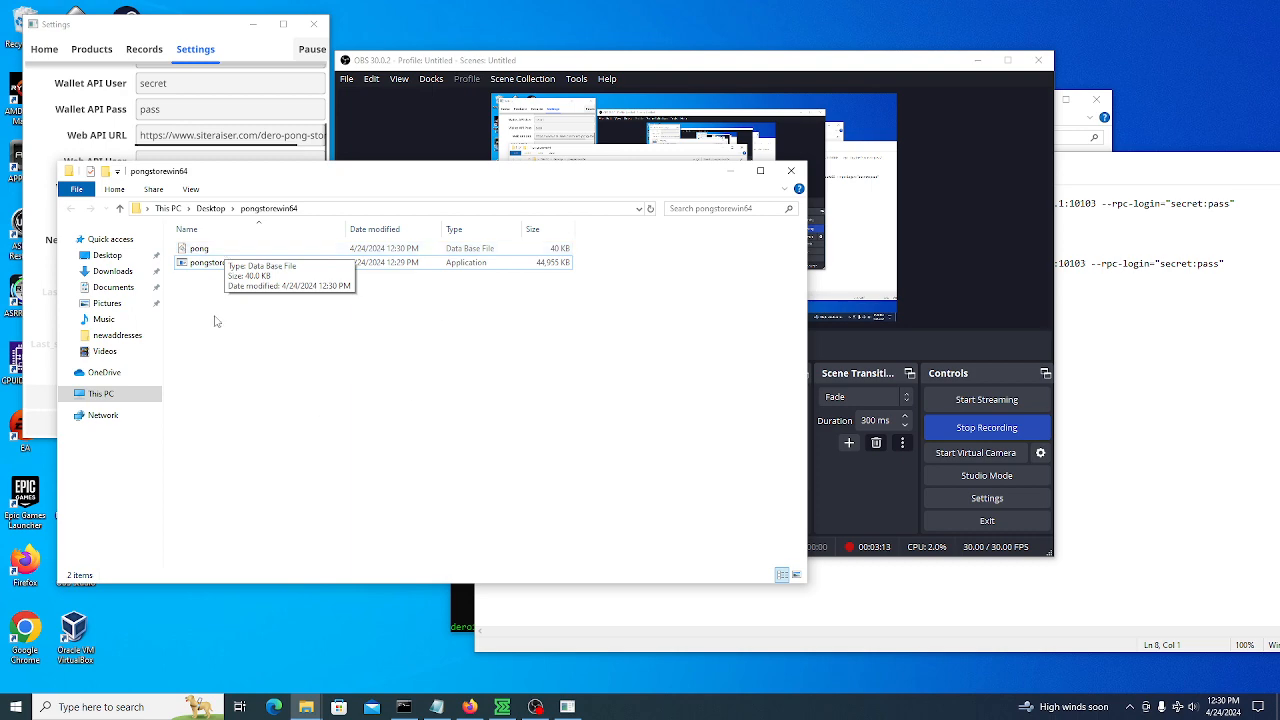
left_click(80, 110)
left_click(168, 212)
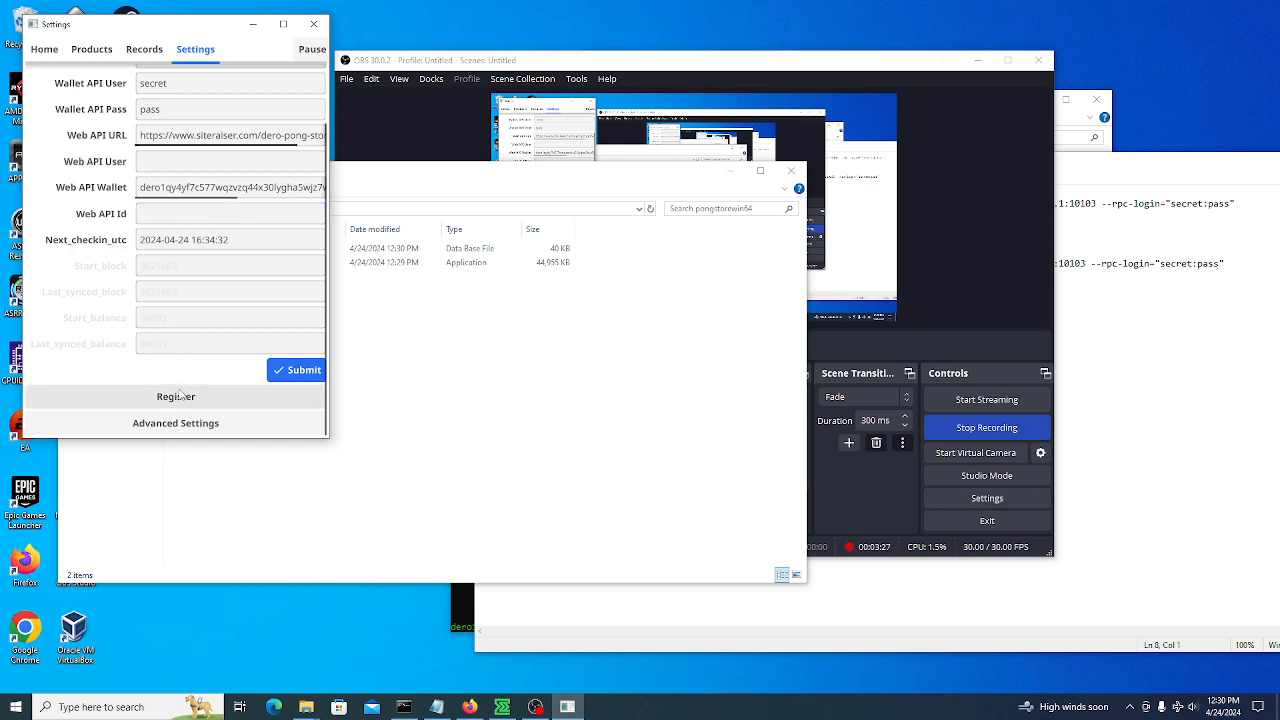
left_click(183, 400)
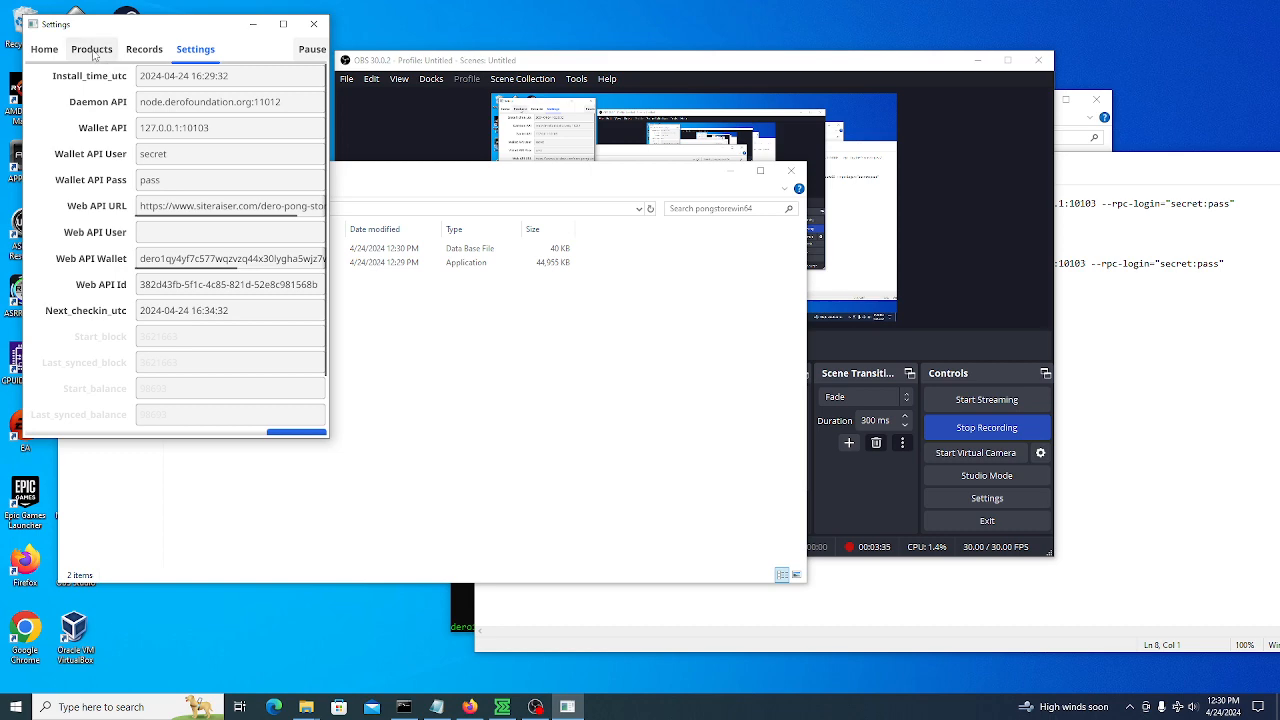
Open Add Products and pick bigsiteraiserwizard.png from the Desktop as the product image
left_click(92, 52)
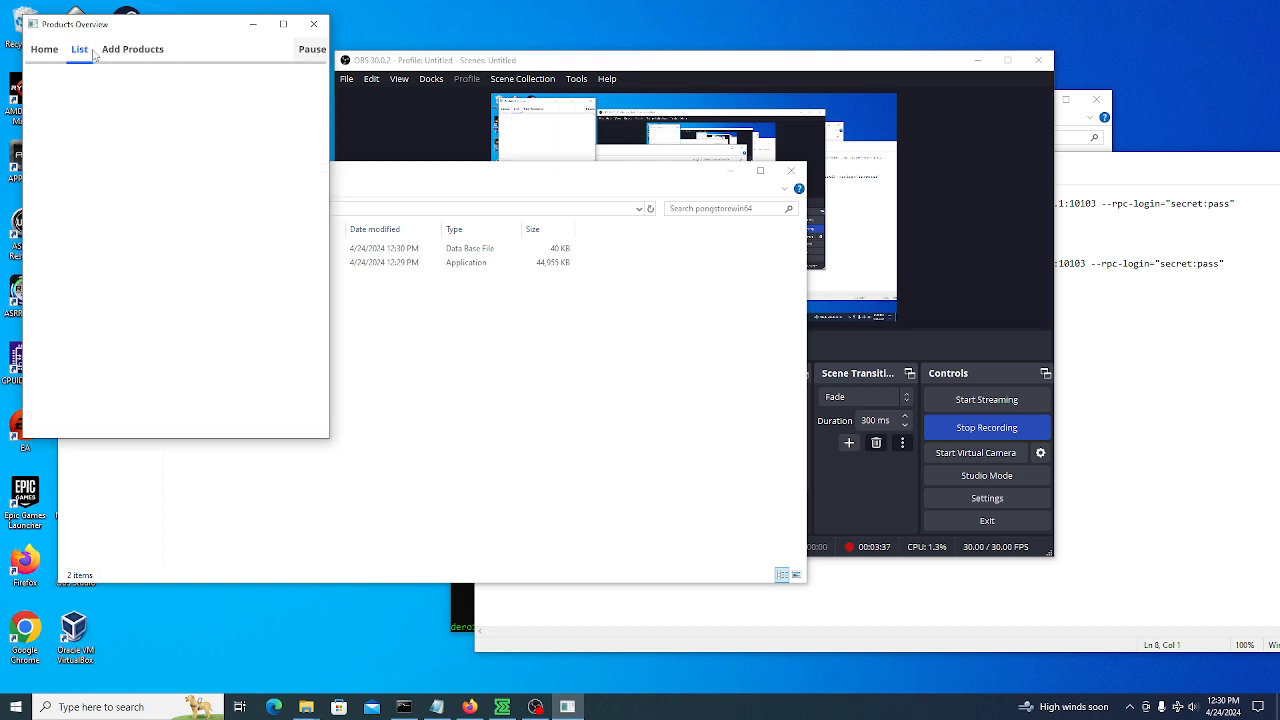
left_click(136, 52)
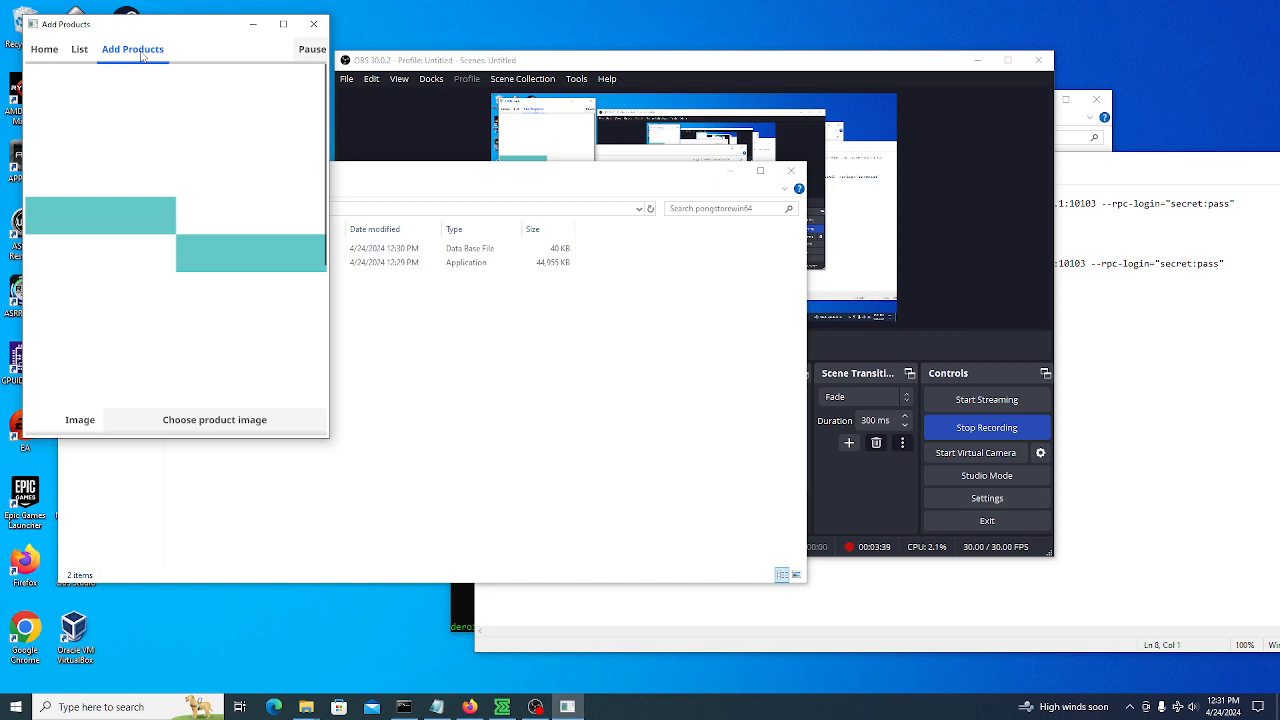
scroll(154, 180, "down", 5)
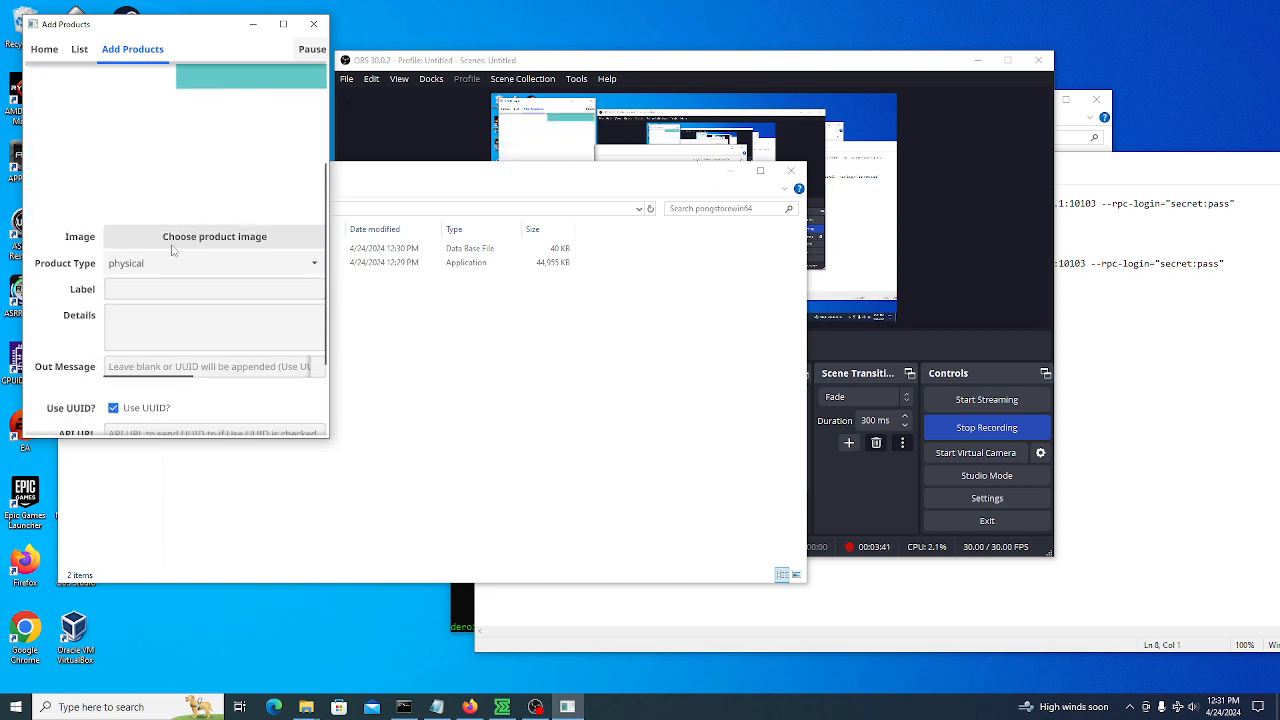
left_click(222, 238)
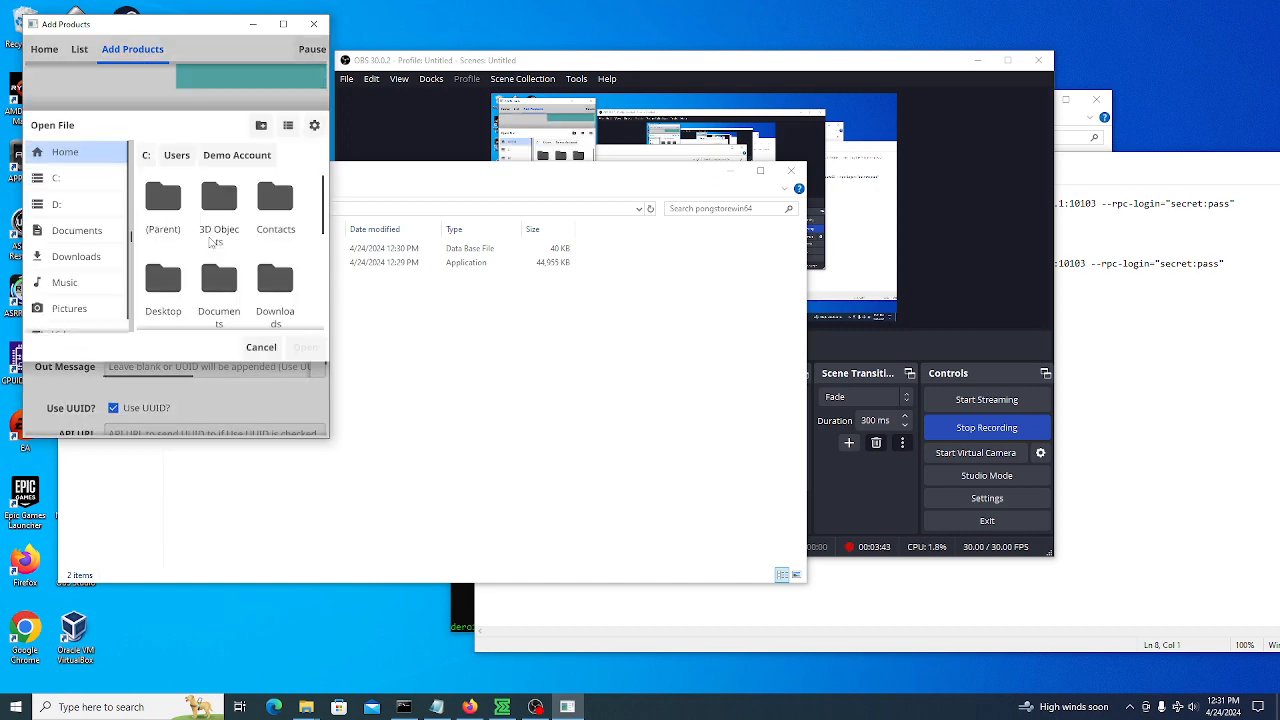
scroll(221, 225, "down", 1)
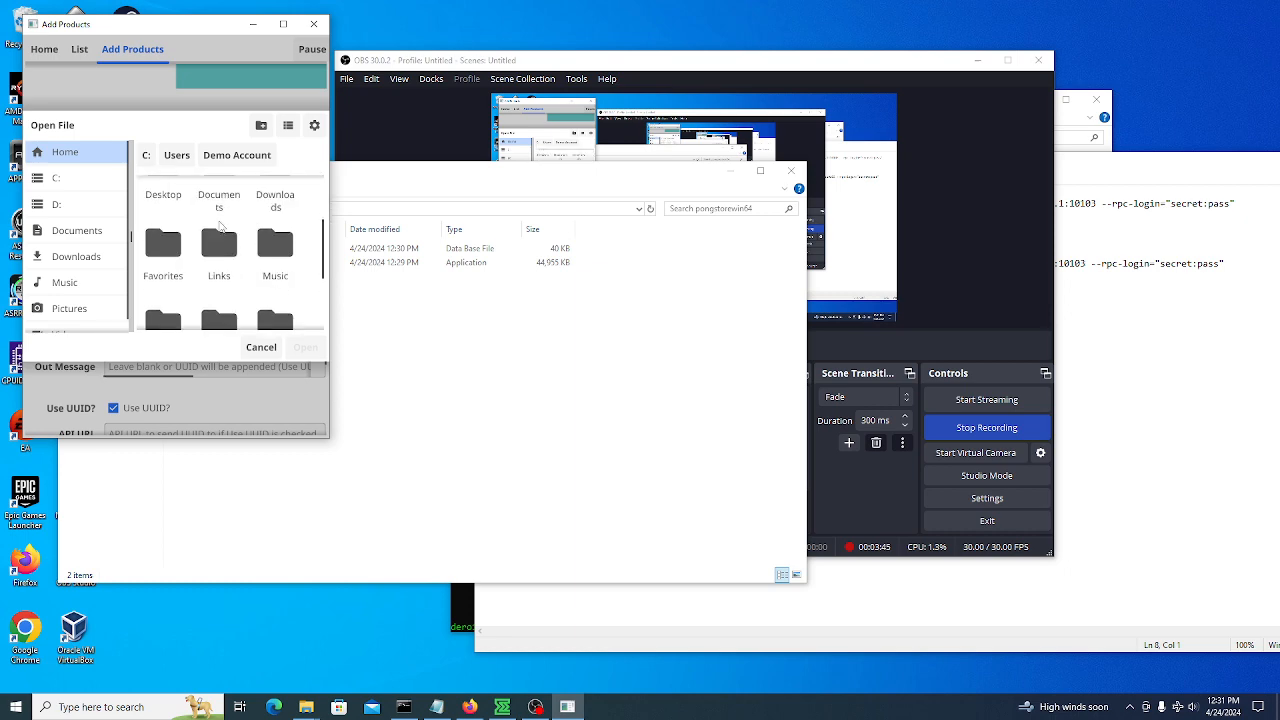
scroll(221, 226, "down", 1)
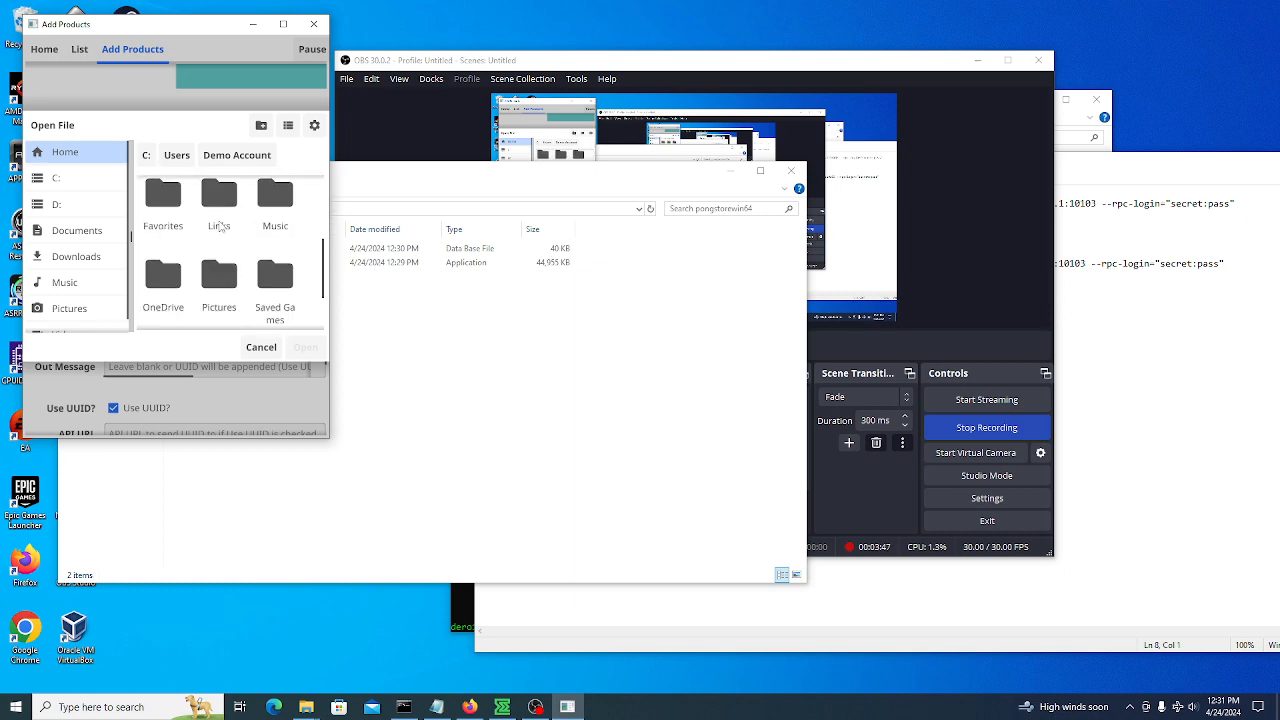
scroll(220, 226, "up", 1)
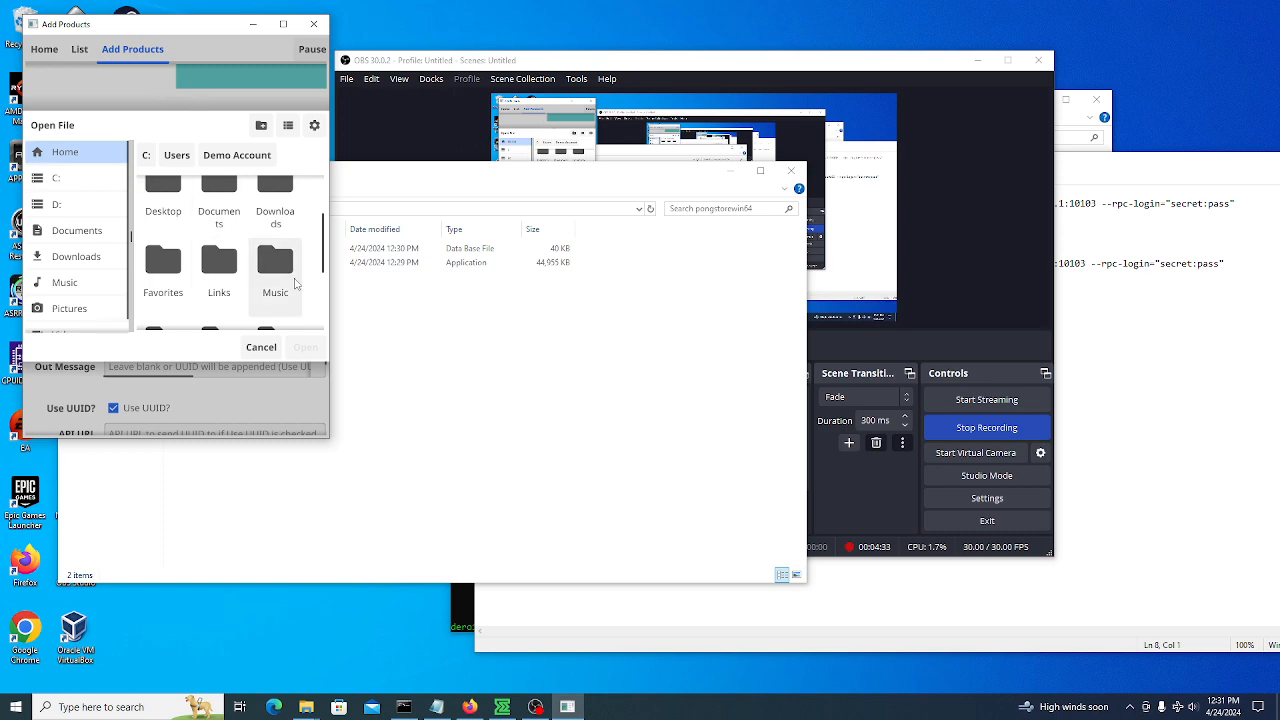
double_click(163, 195)
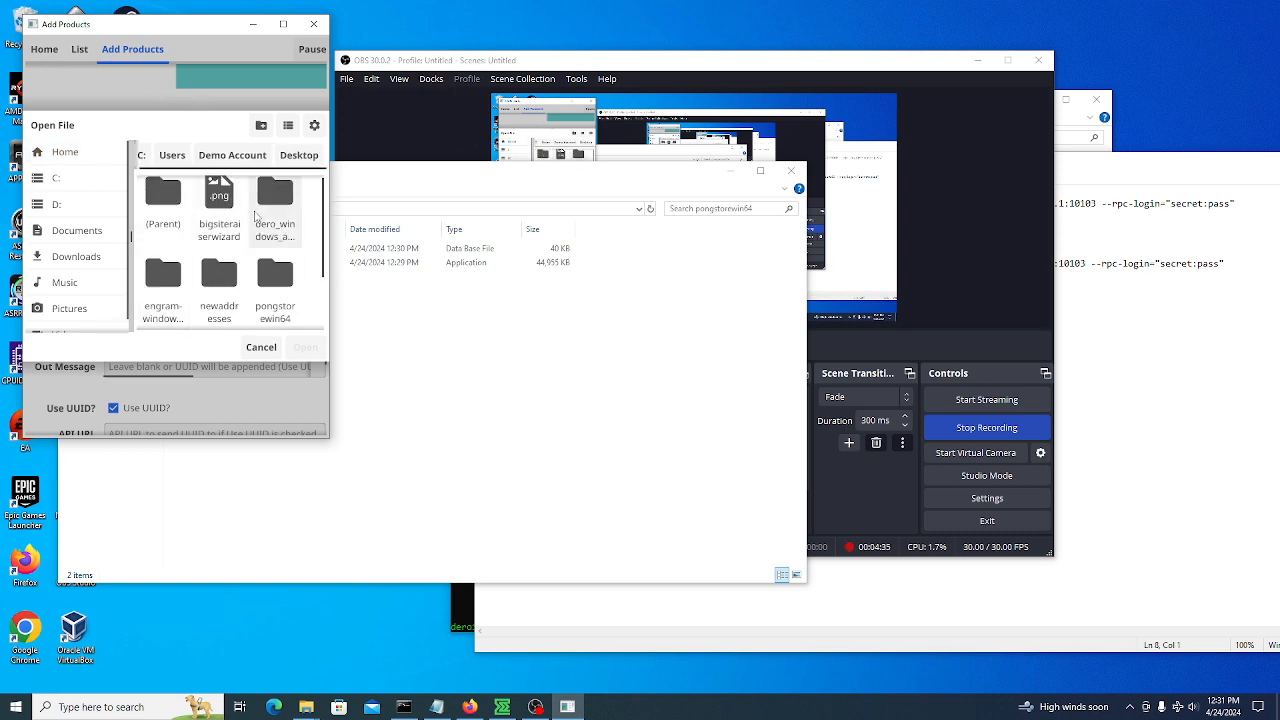
left_click(217, 199)
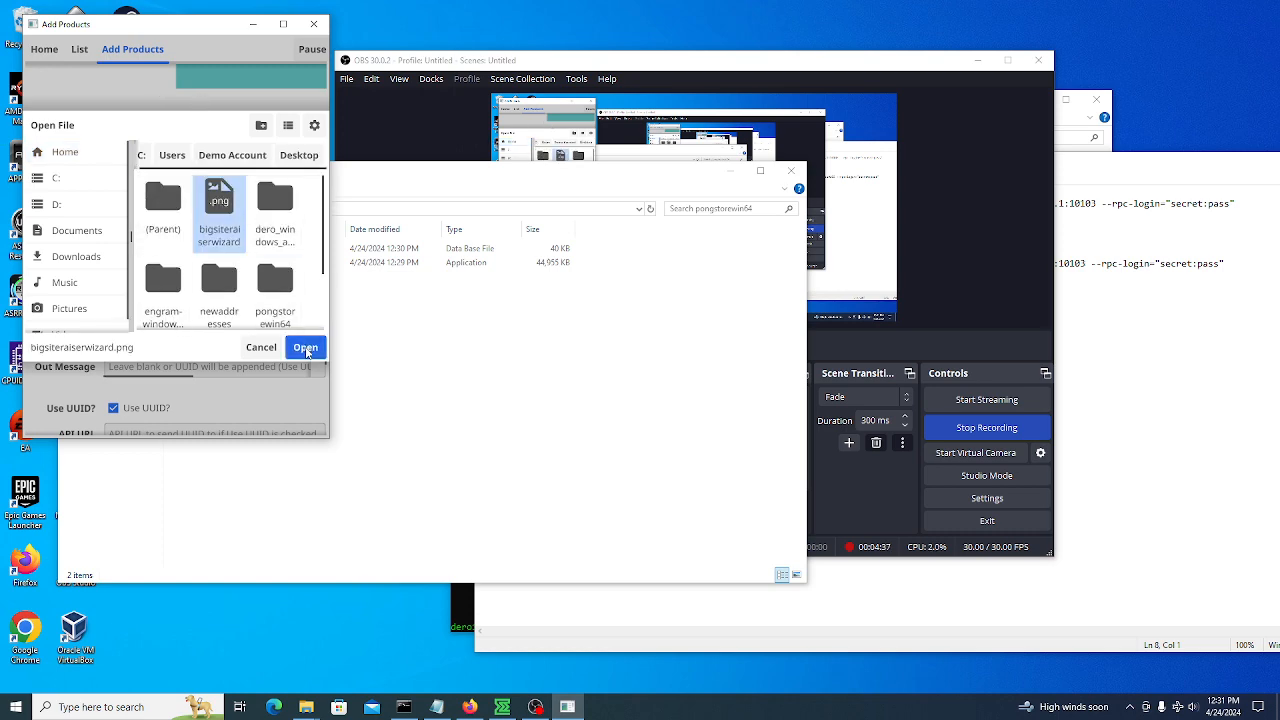
left_click(305, 347)
scroll(80, 200, "down", 5)
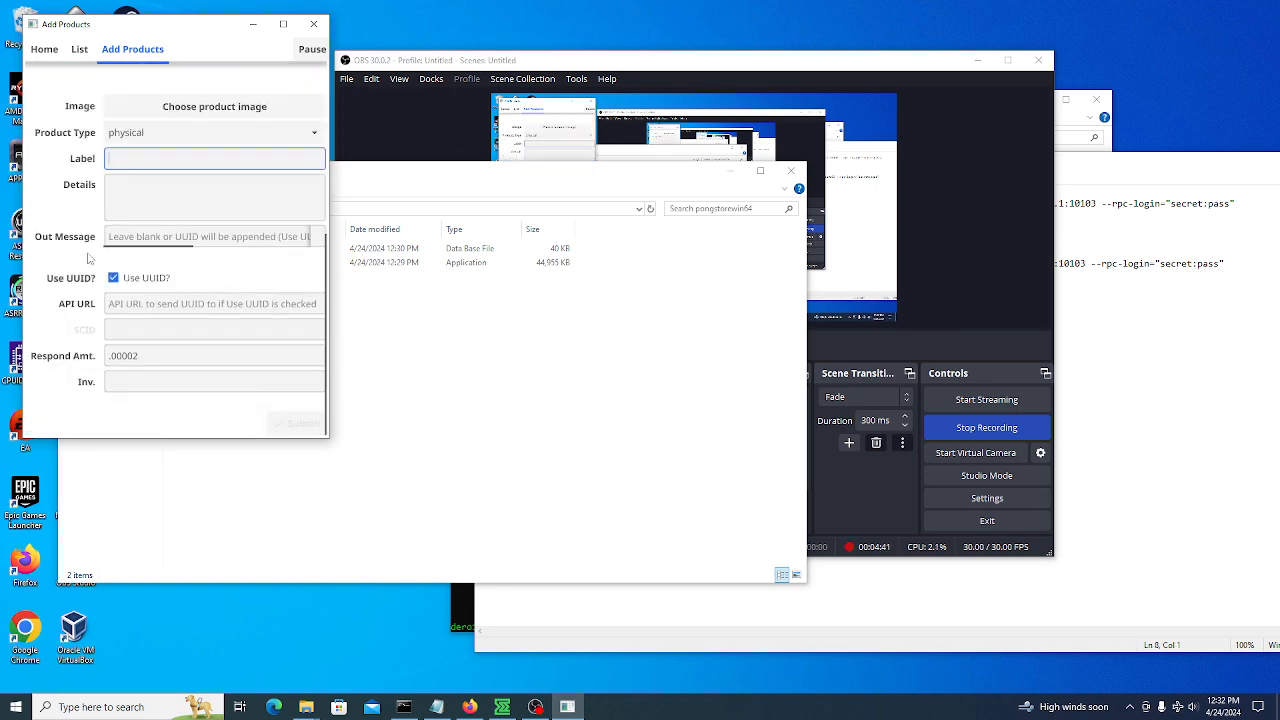
Submit the product 'Test physical good' with details 'Some details' and inventory 2
type("Test physical goods")
left_click(167, 195)
type("S")
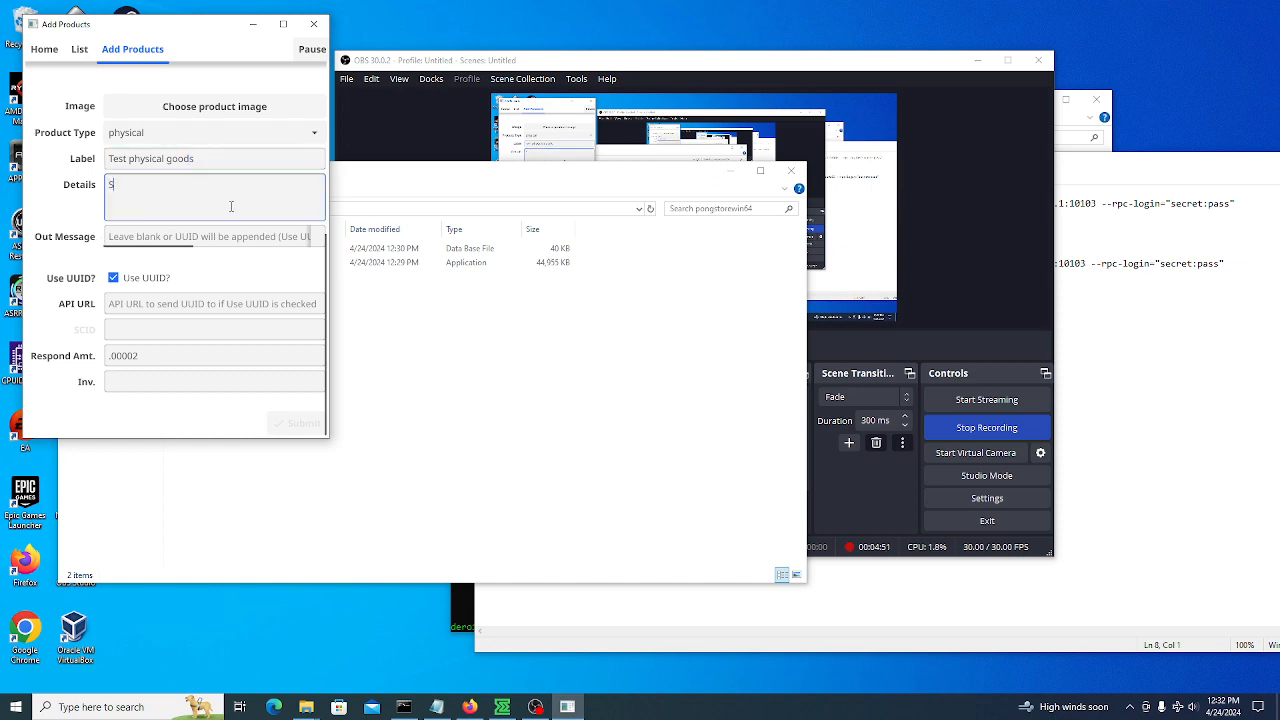
type("ome details")
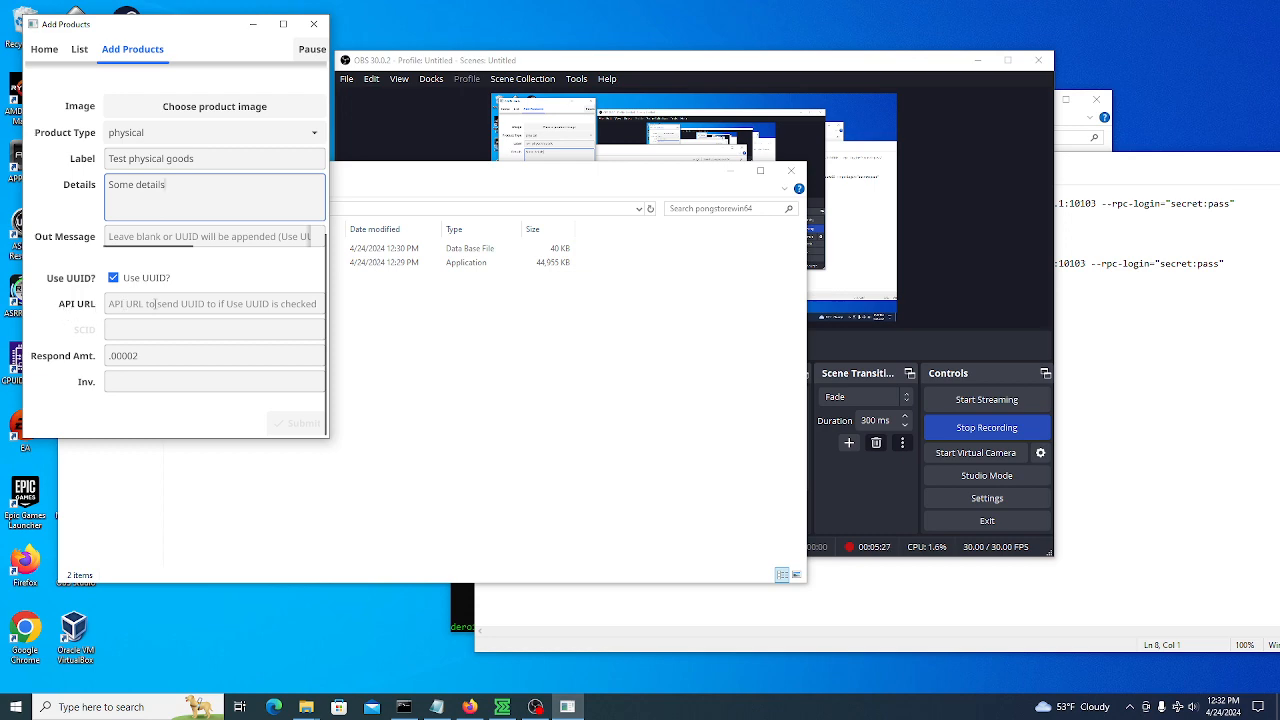
left_click(228, 358)
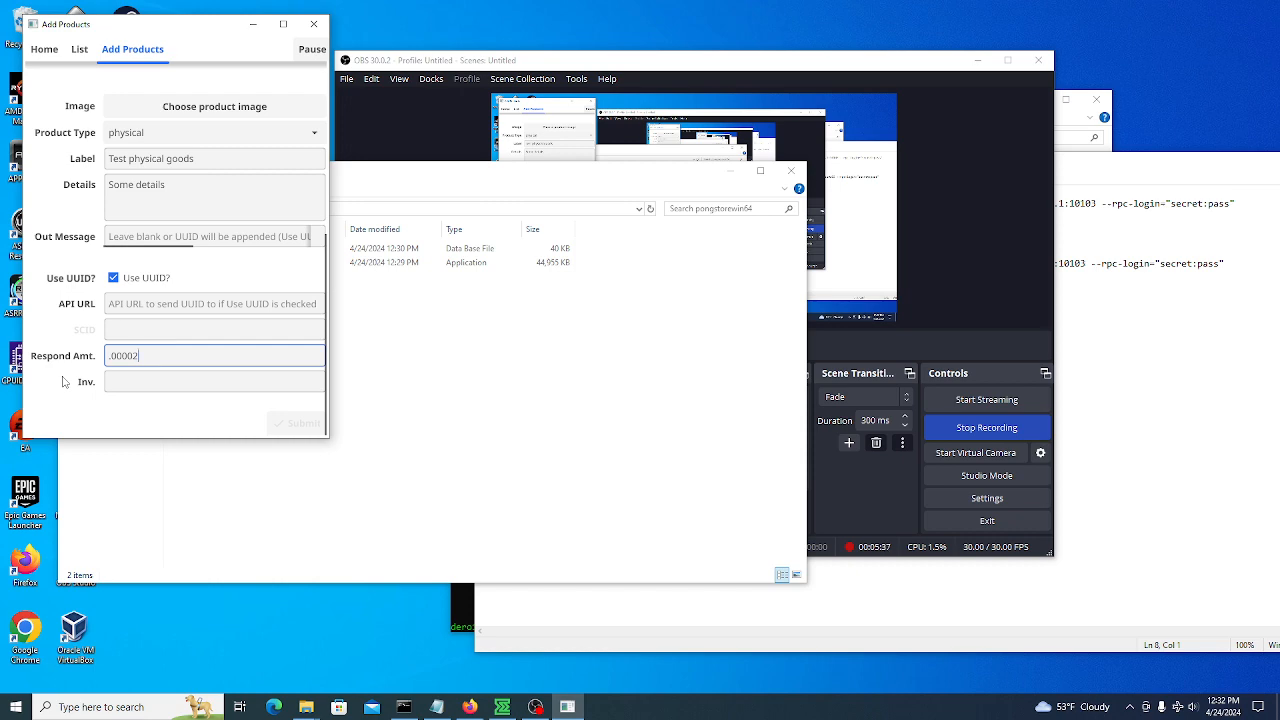
left_click(139, 380)
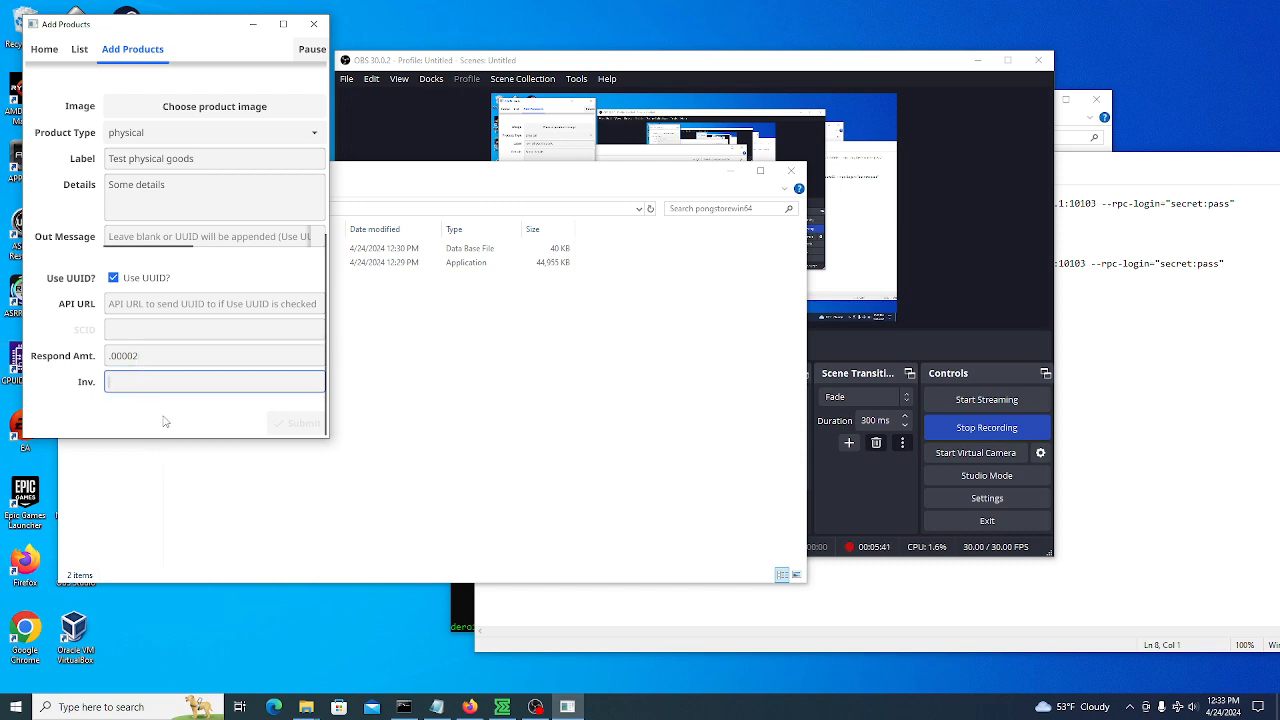
type("2")
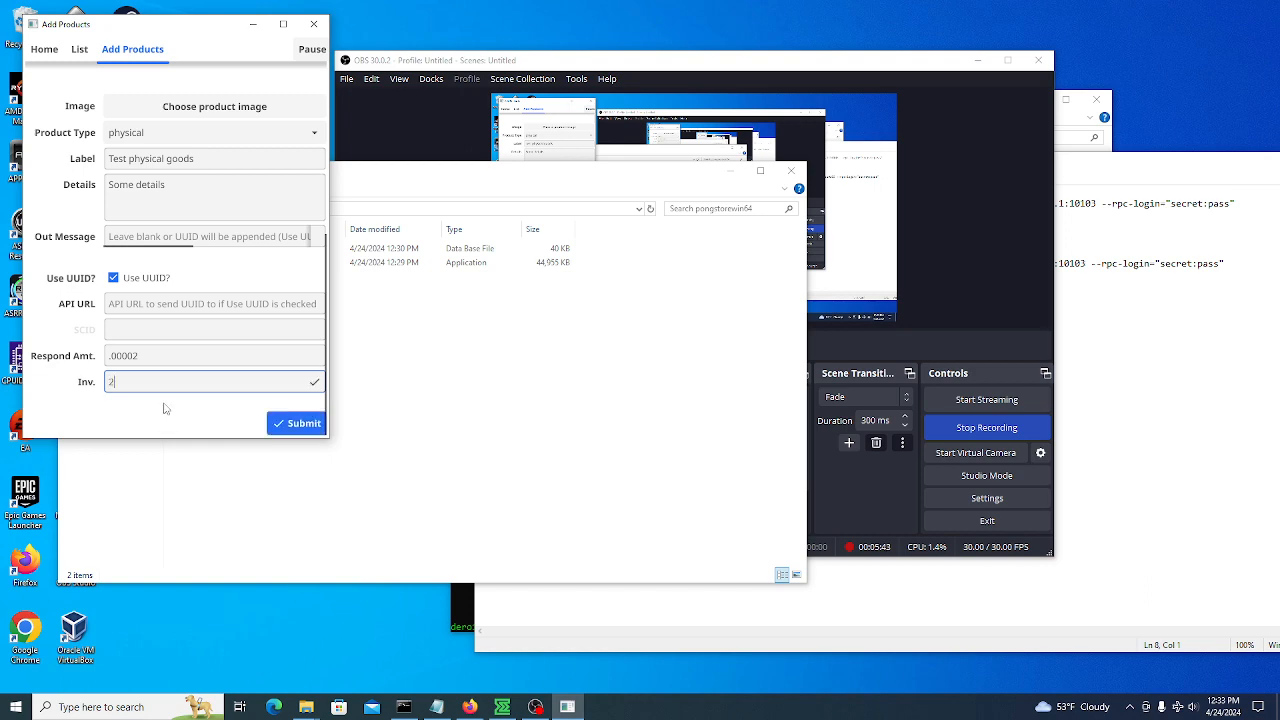
left_click(296, 425)
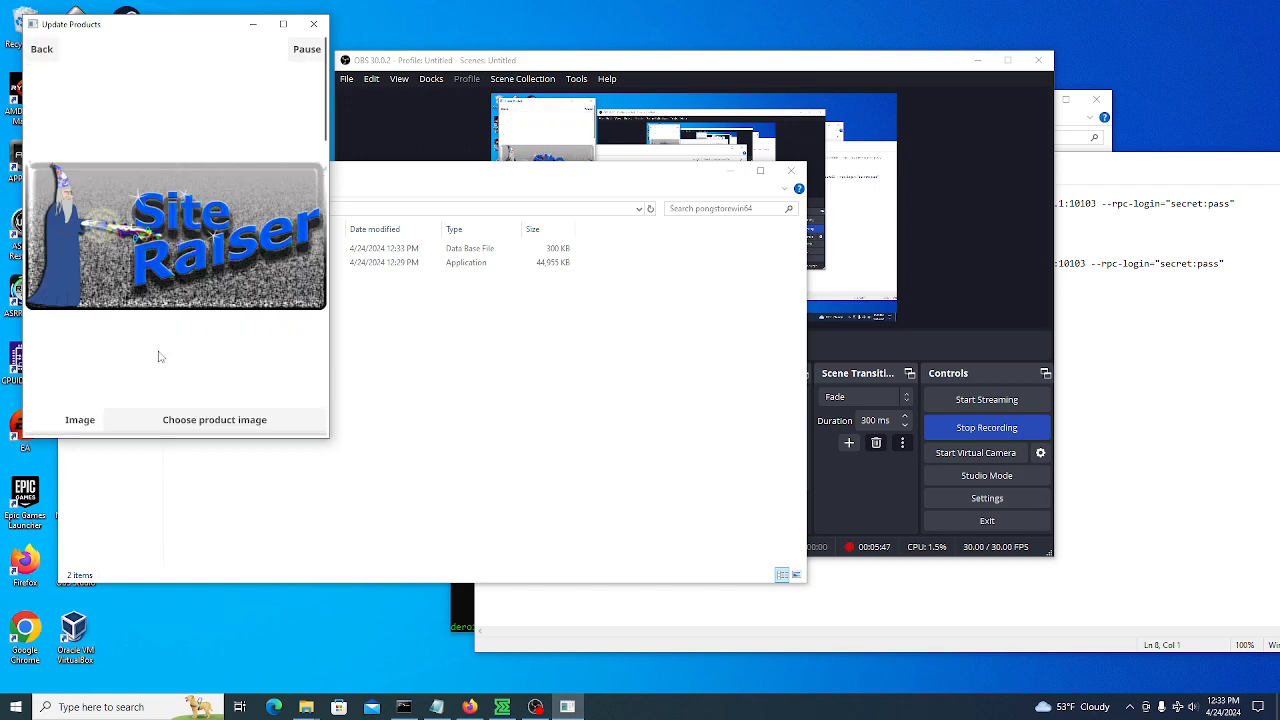
Add an active integrated address 'One small item': ask .01, port 1234, inventory 0
scroll(91, 292, "down", 5)
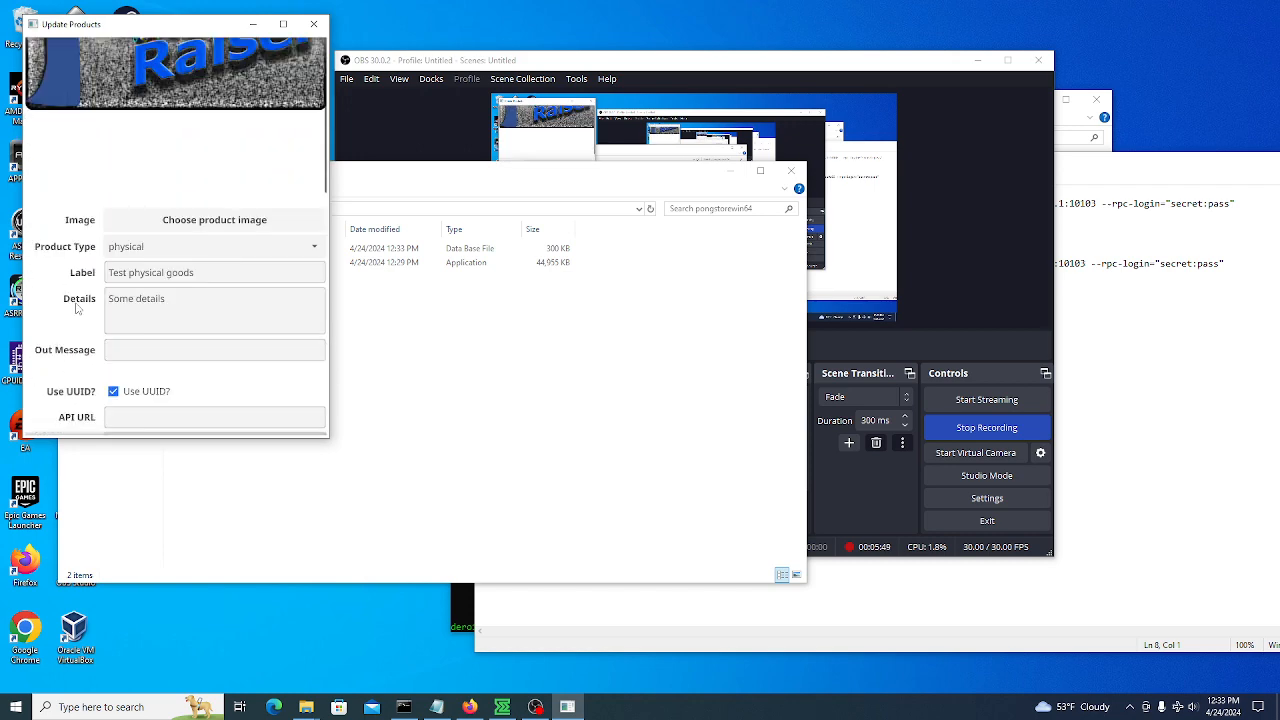
scroll(69, 312, "down", 2)
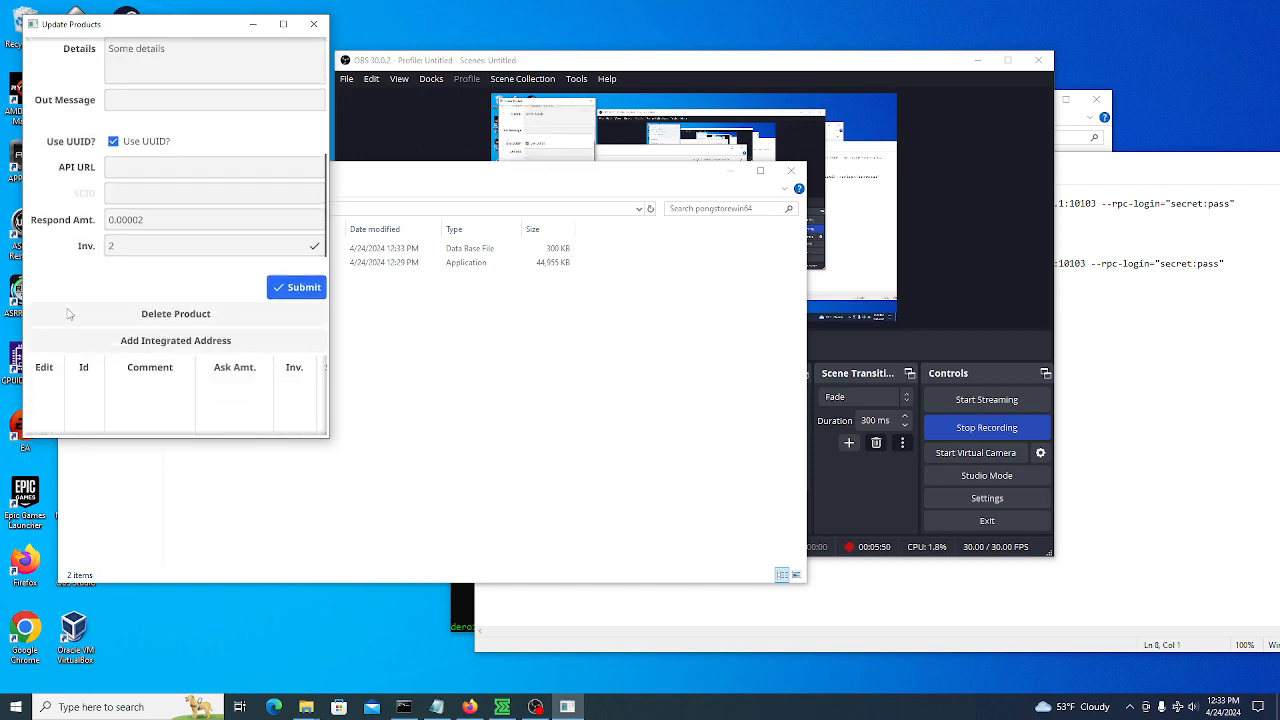
left_click(168, 341)
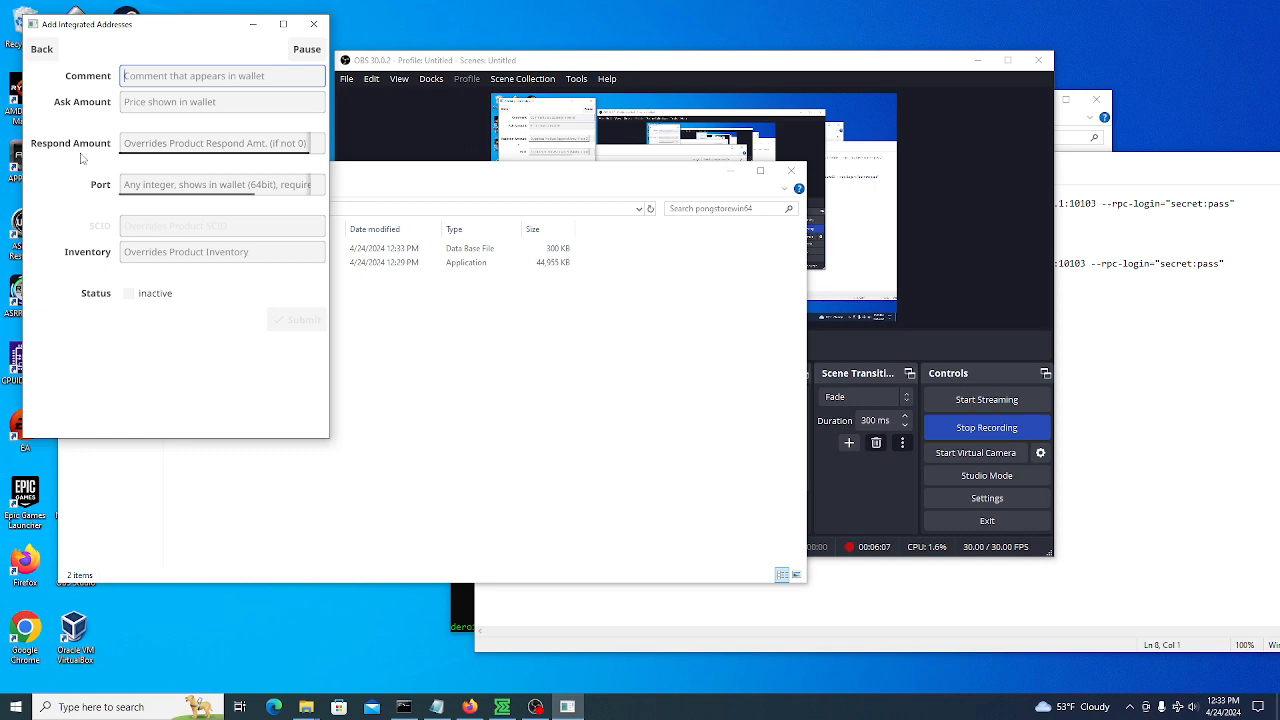
type("One small item")
key("Tab")
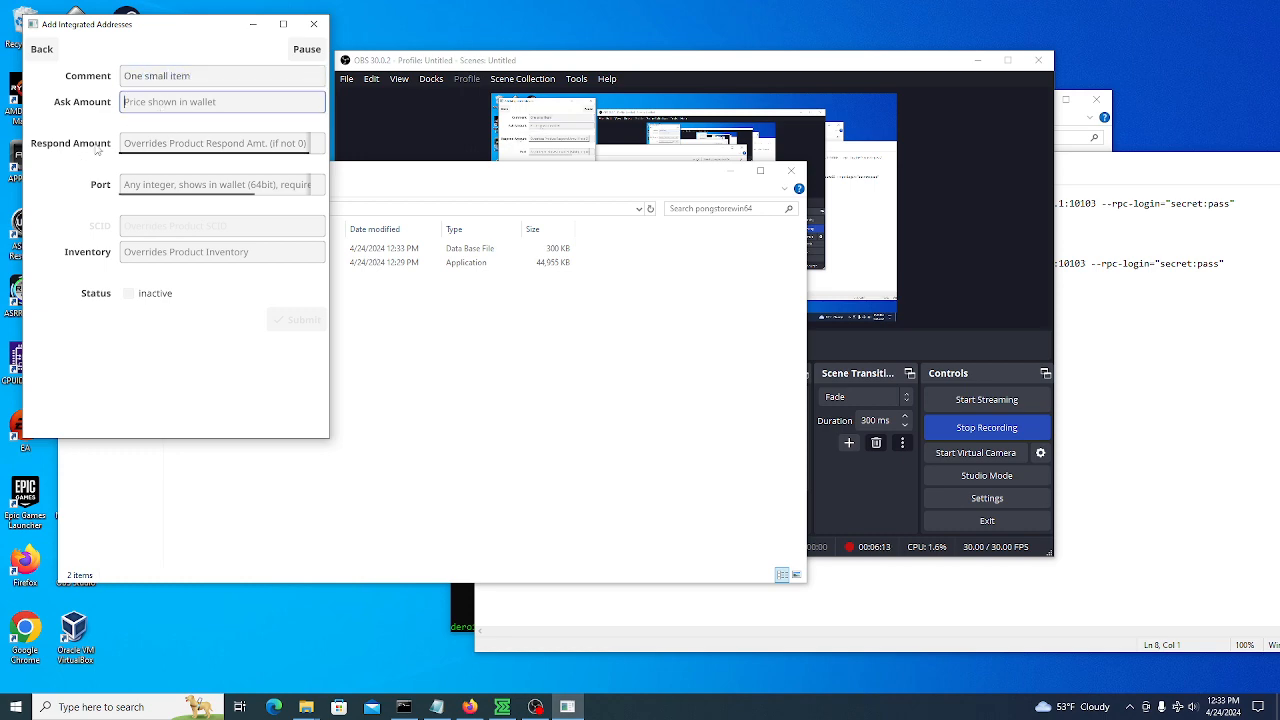
type(".01")
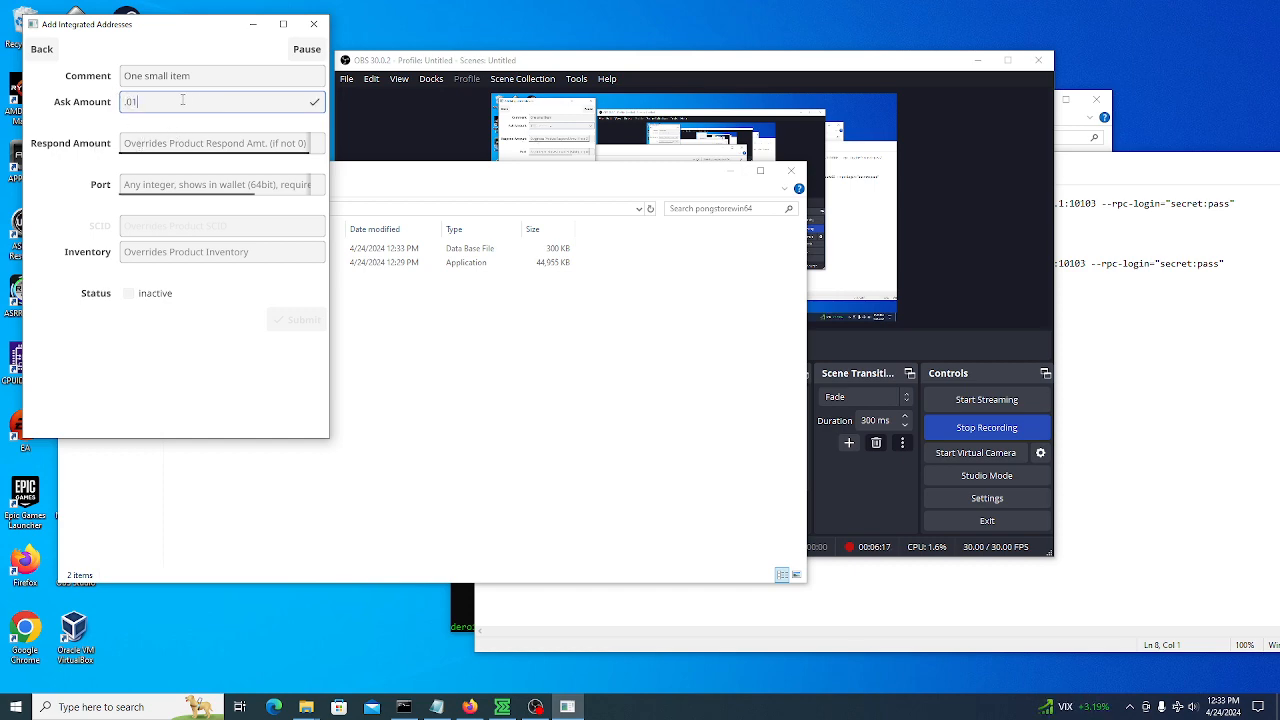
left_click(159, 146)
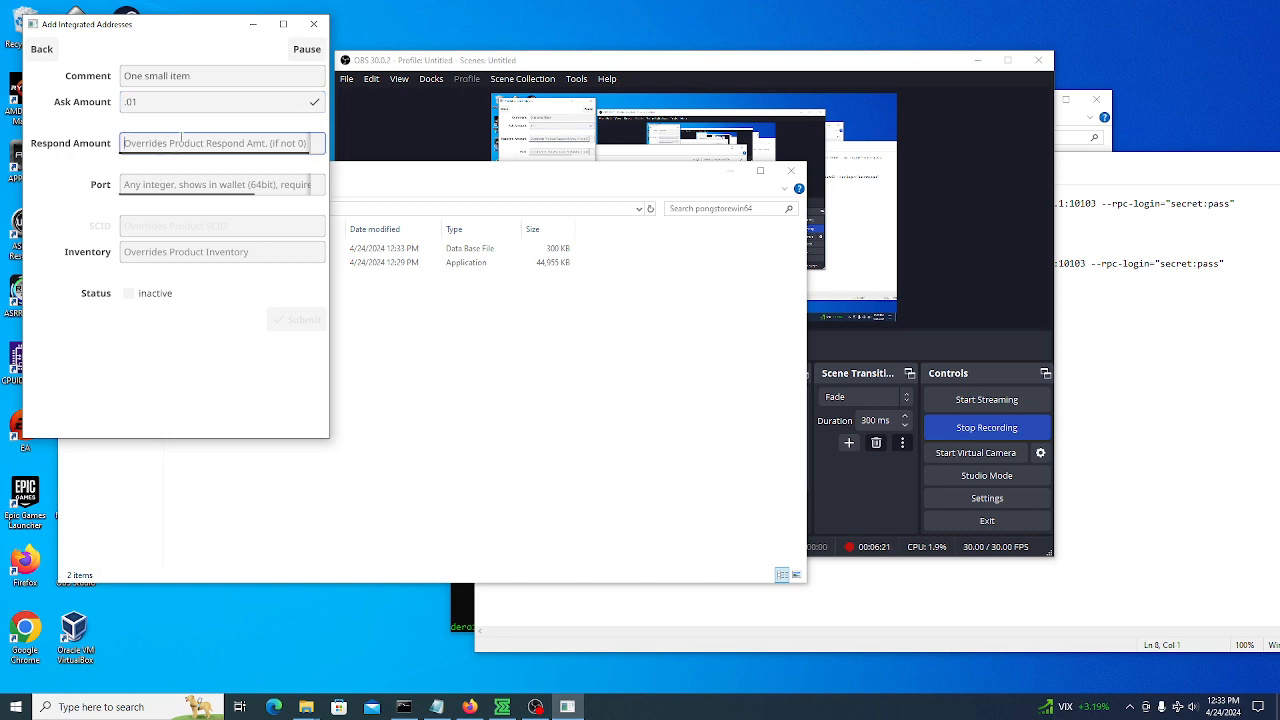
left_click(157, 186)
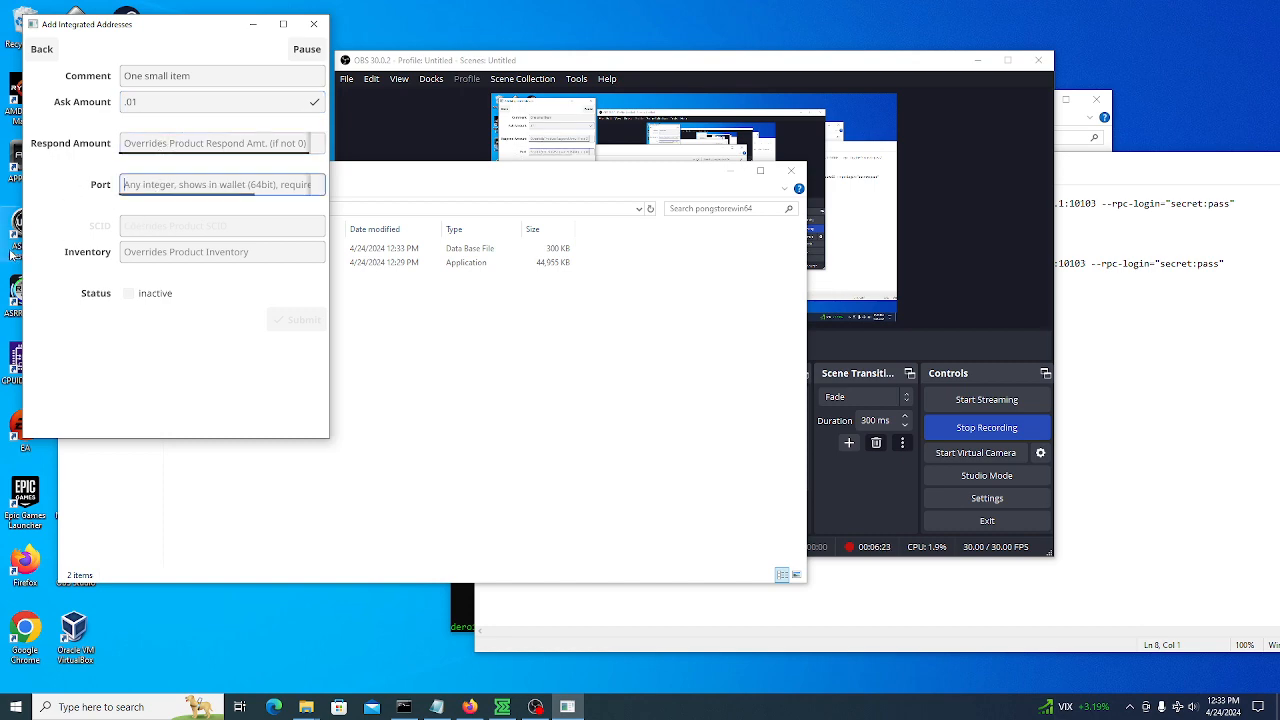
type("1")
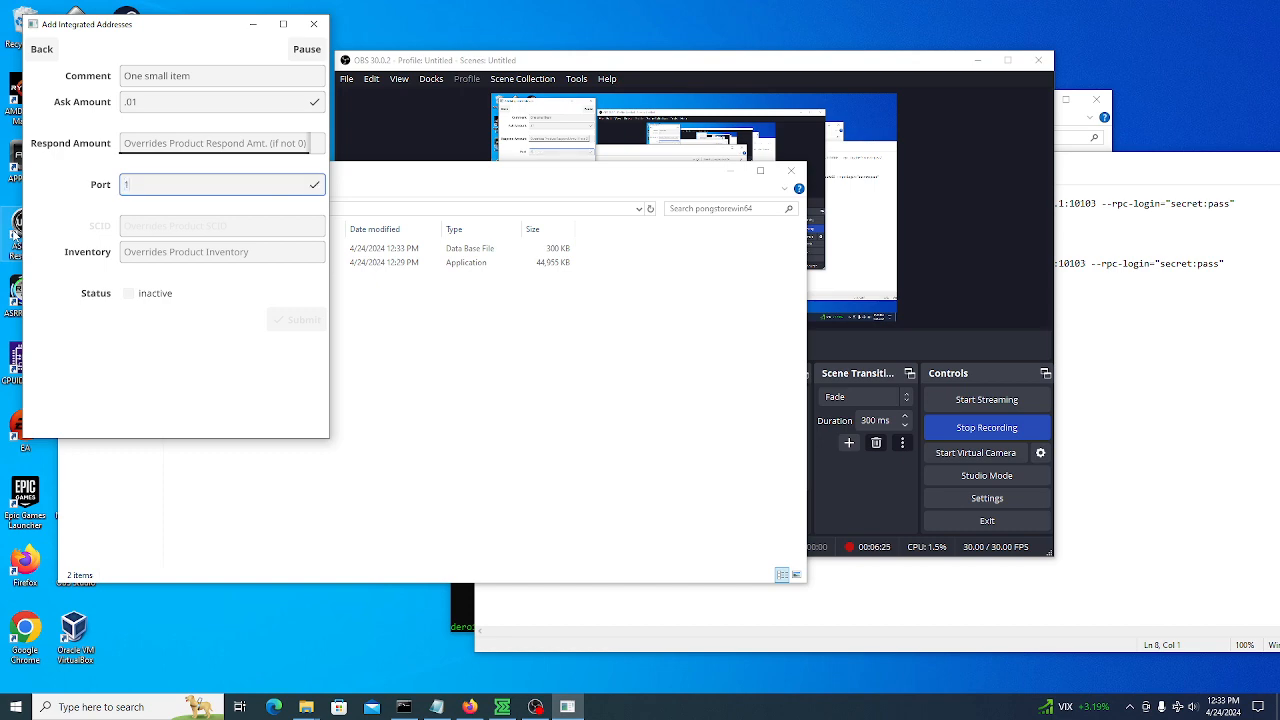
type("234")
left_click(171, 260)
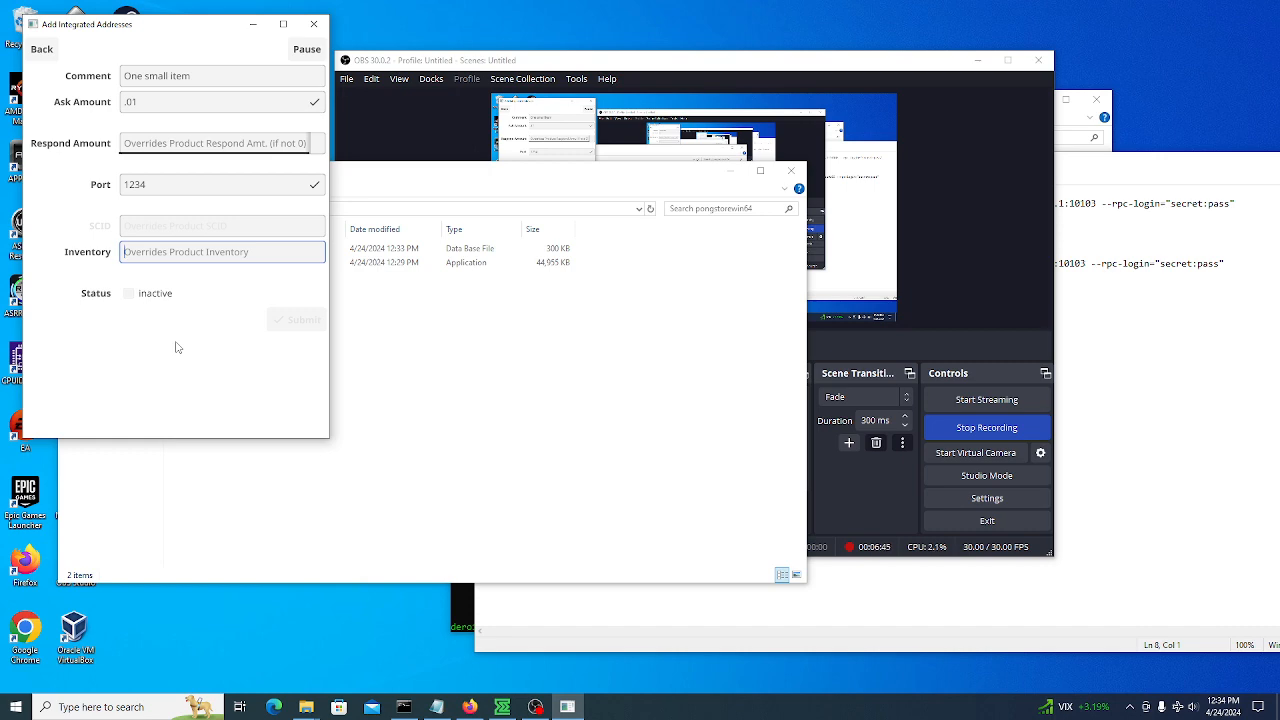
type("0")
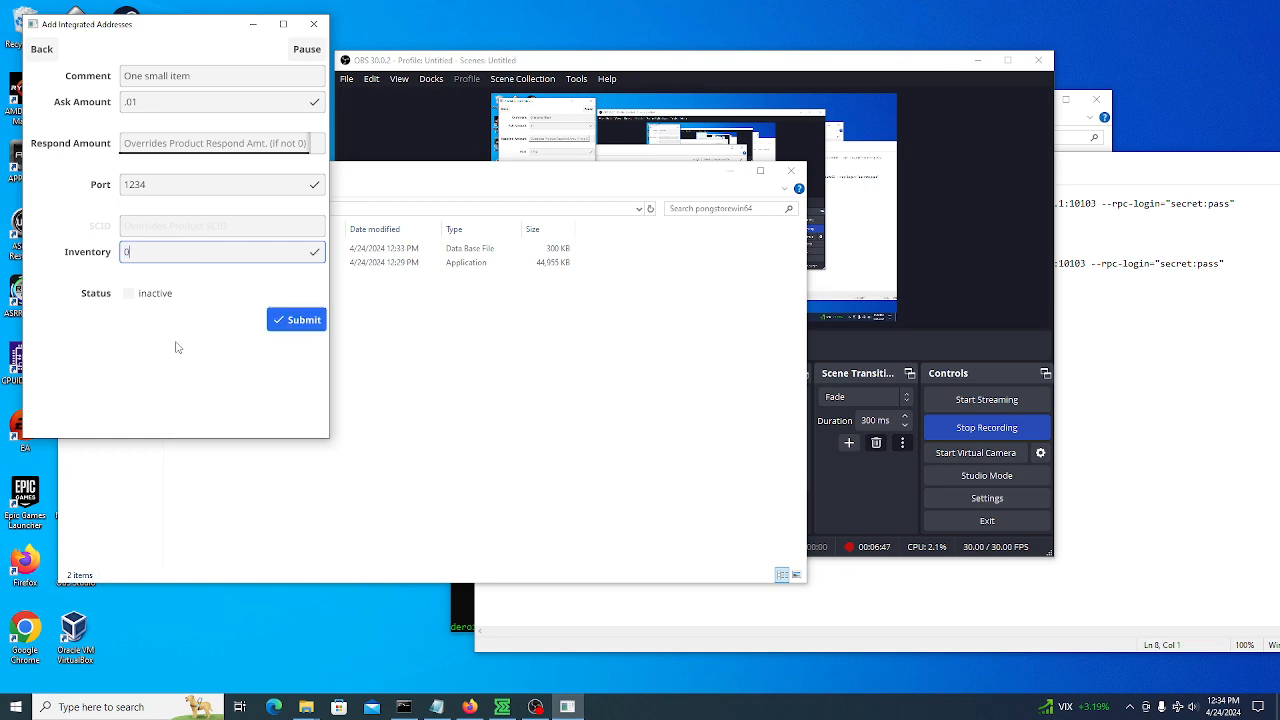
left_click(128, 293)
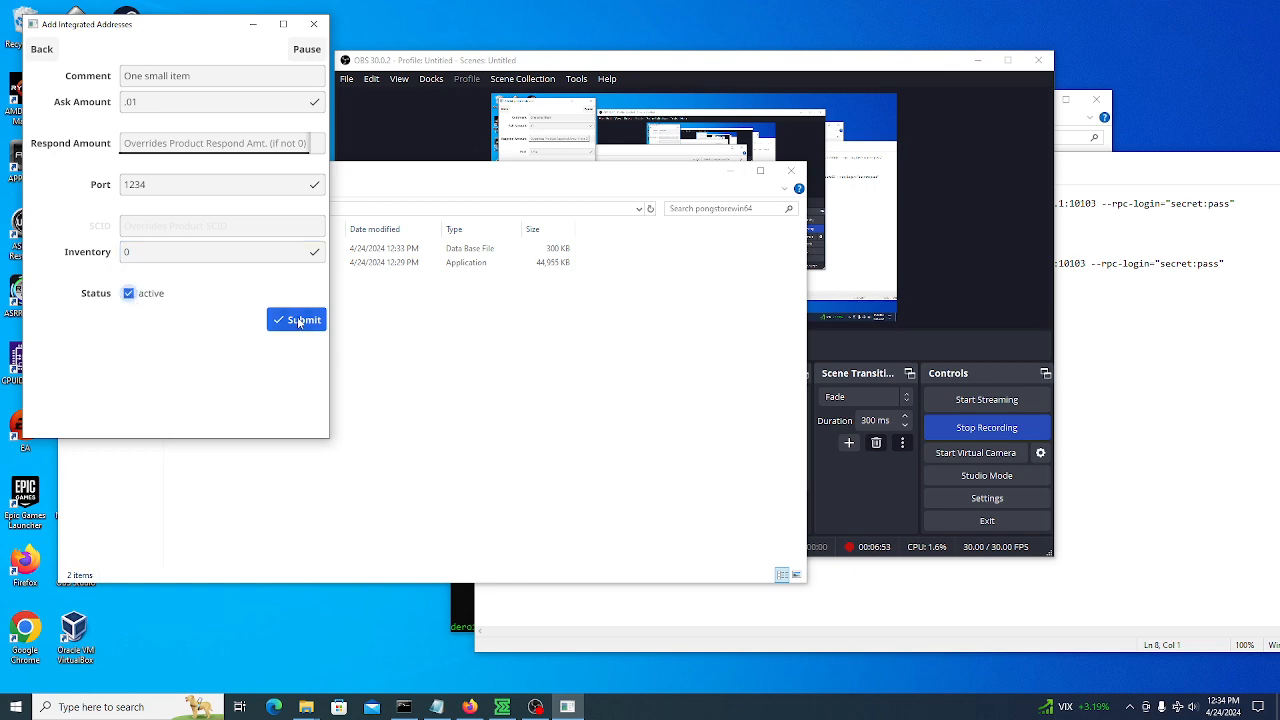
left_click(298, 320)
scroll(77, 323, "down", 5)
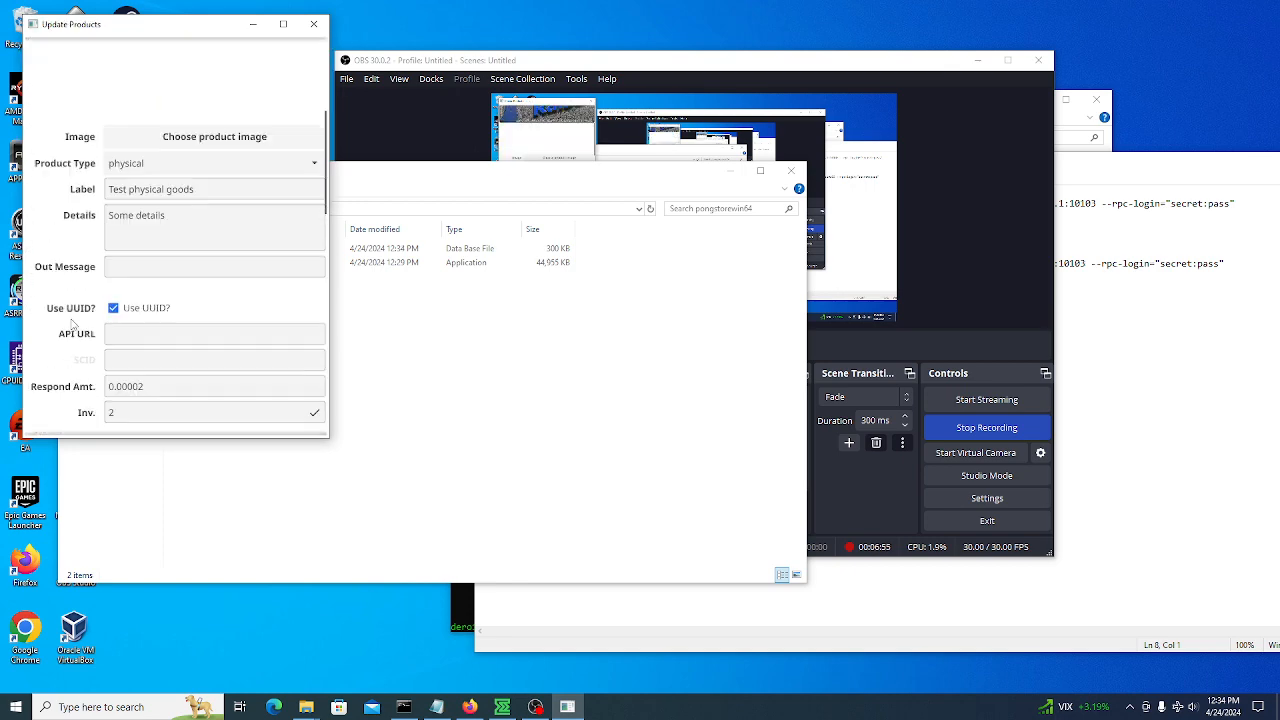
Return from the product list to Home and copy the Test Website URL
scroll(75, 325, "down", 6)
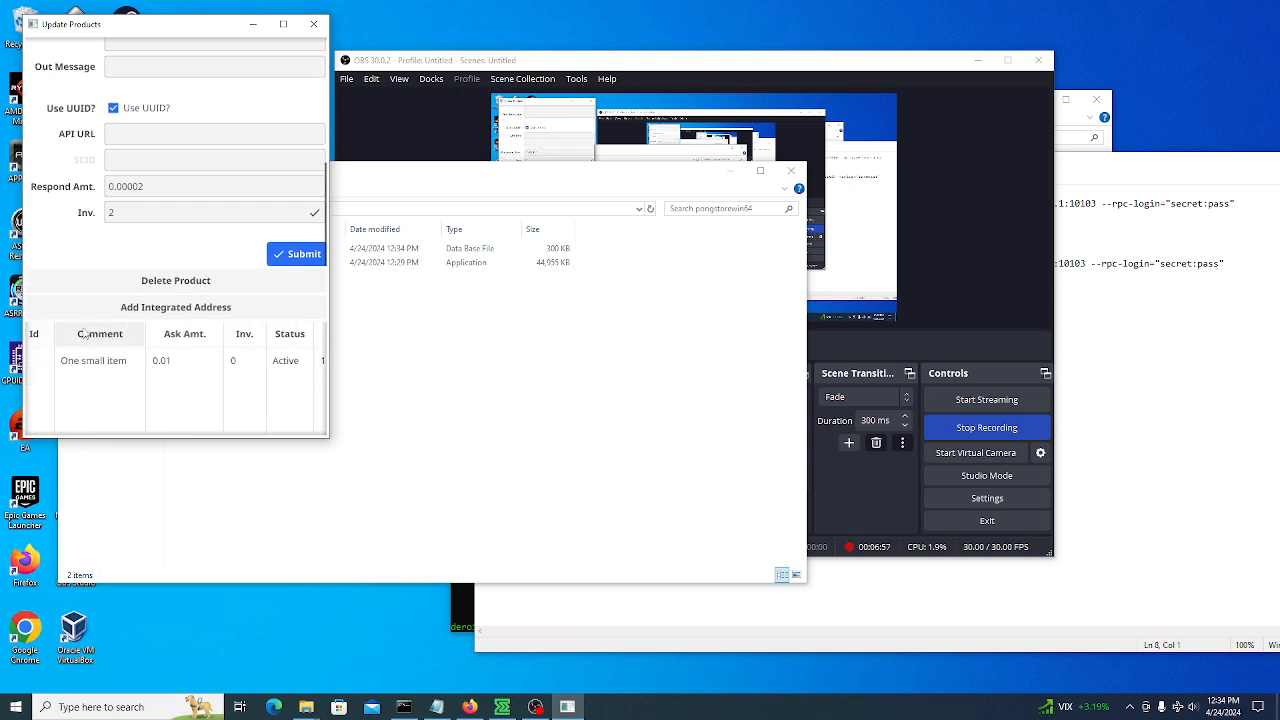
scroll(84, 333, "up", 10)
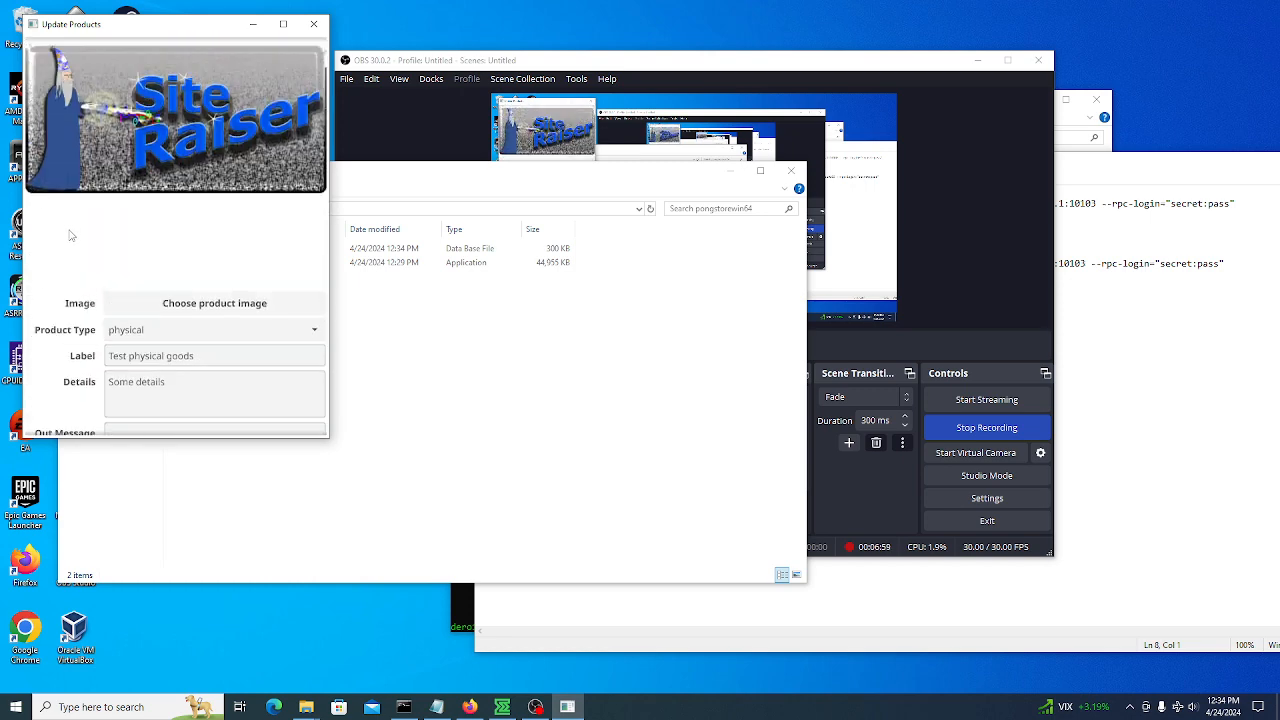
scroll(70, 235, "up", 3)
left_click(42, 48)
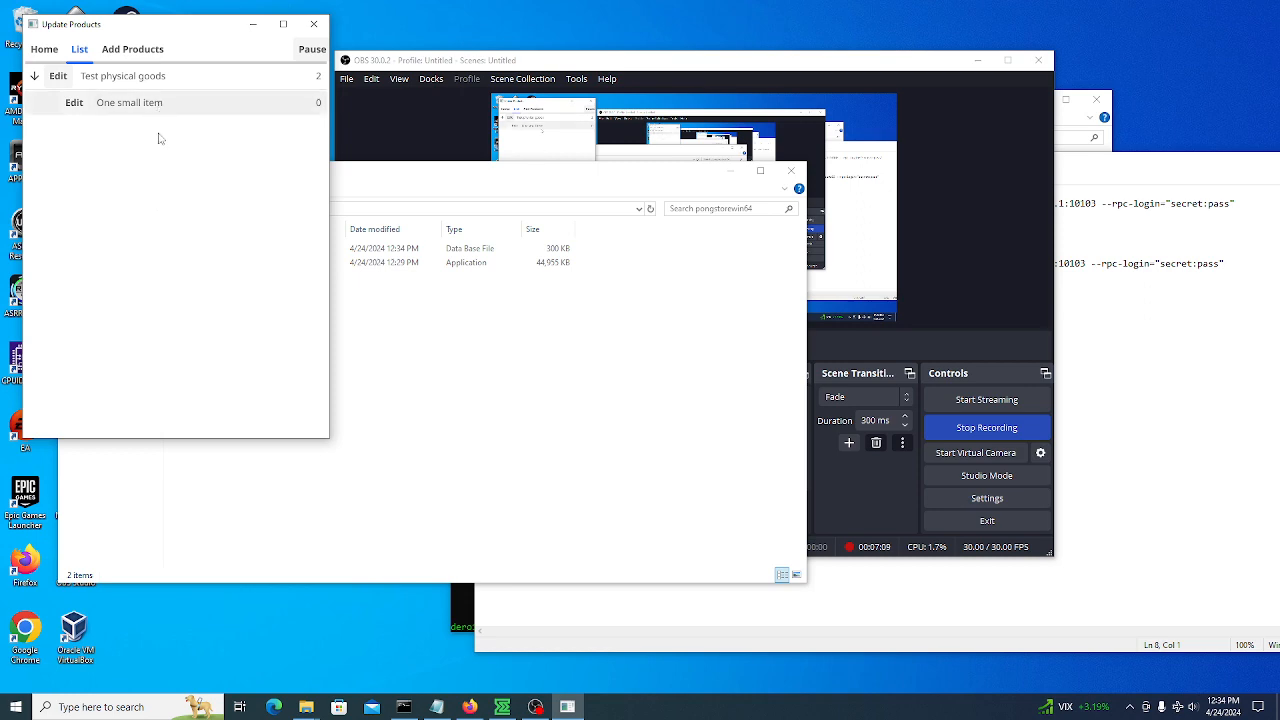
left_click(46, 50)
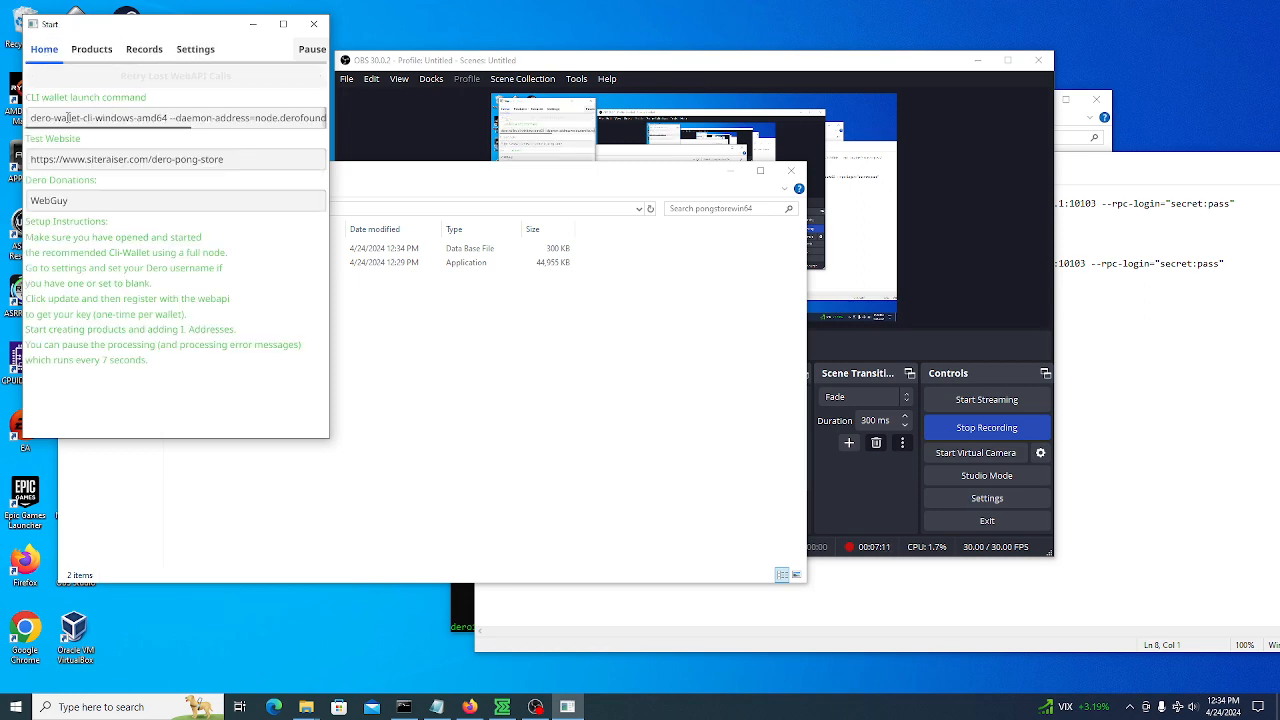
left_click_drag(228, 160, 16, 155)
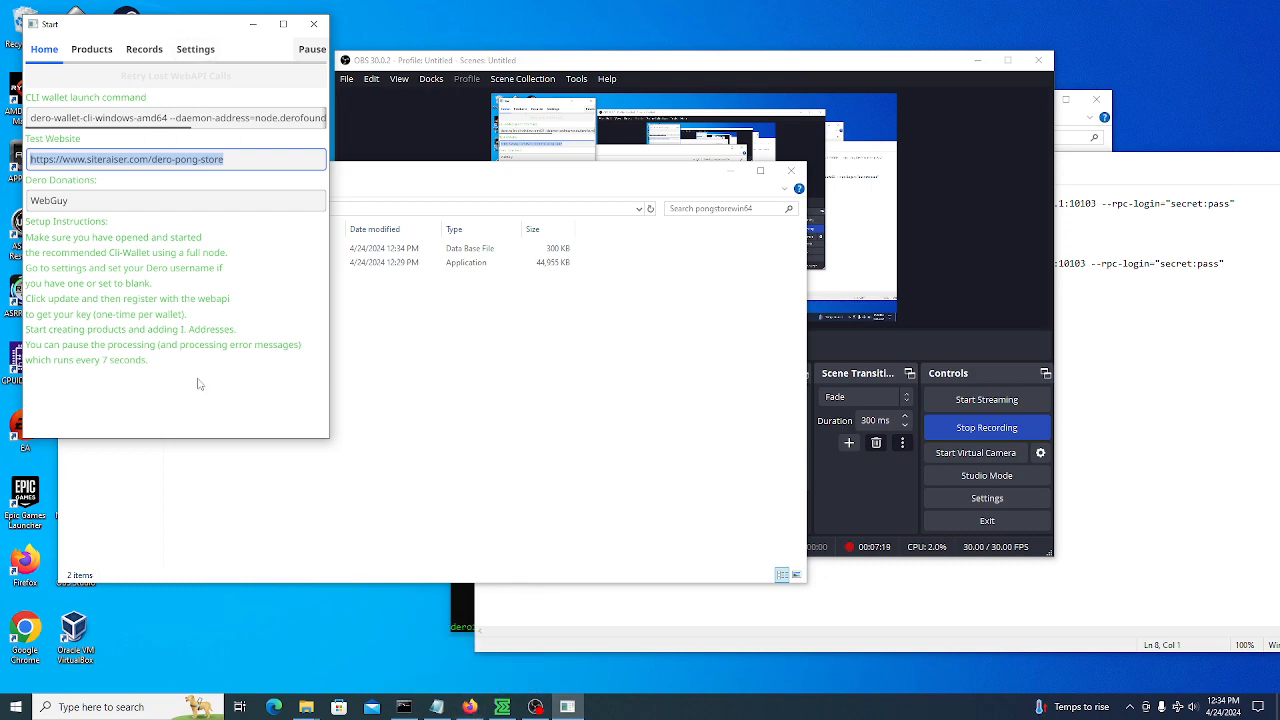
left_click(469, 707)
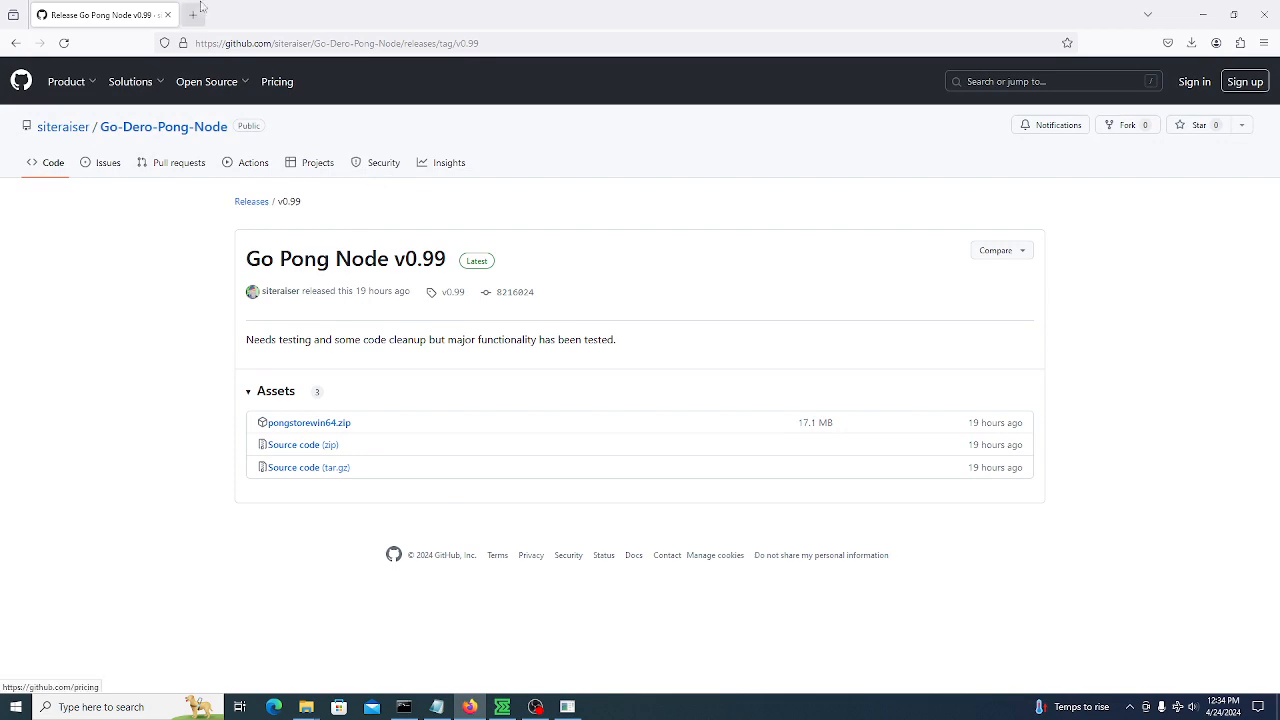
Load the copied store URL in a new Firefox tab to view the DERO Pong Store
left_click(196, 16)
type("https://www.siteraiser.com/derc-pong-store")
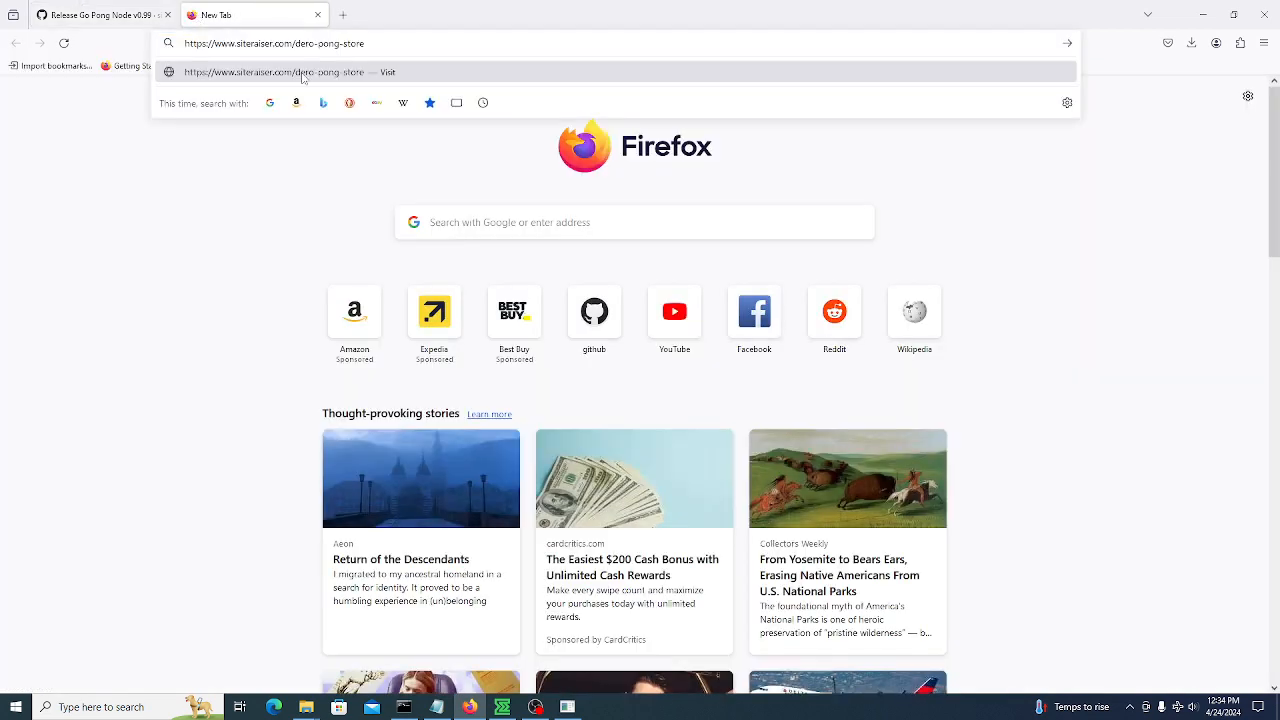
left_click(297, 76)
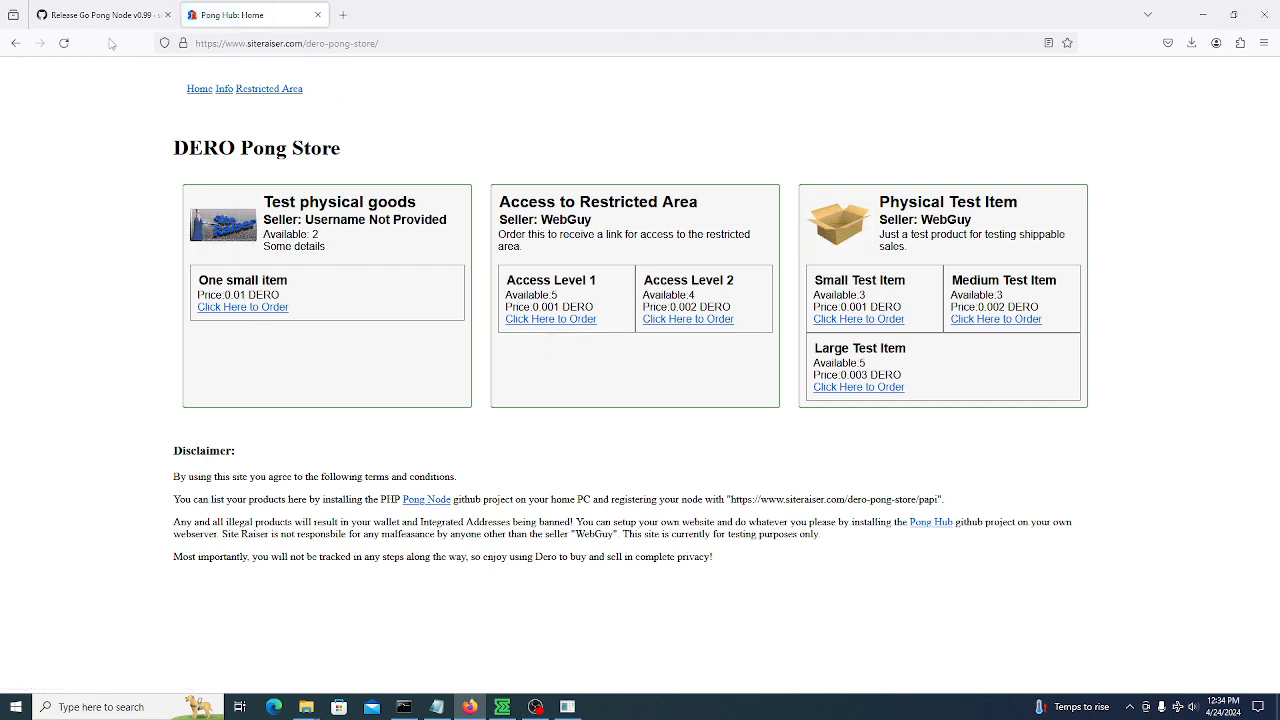
left_click(567, 706)
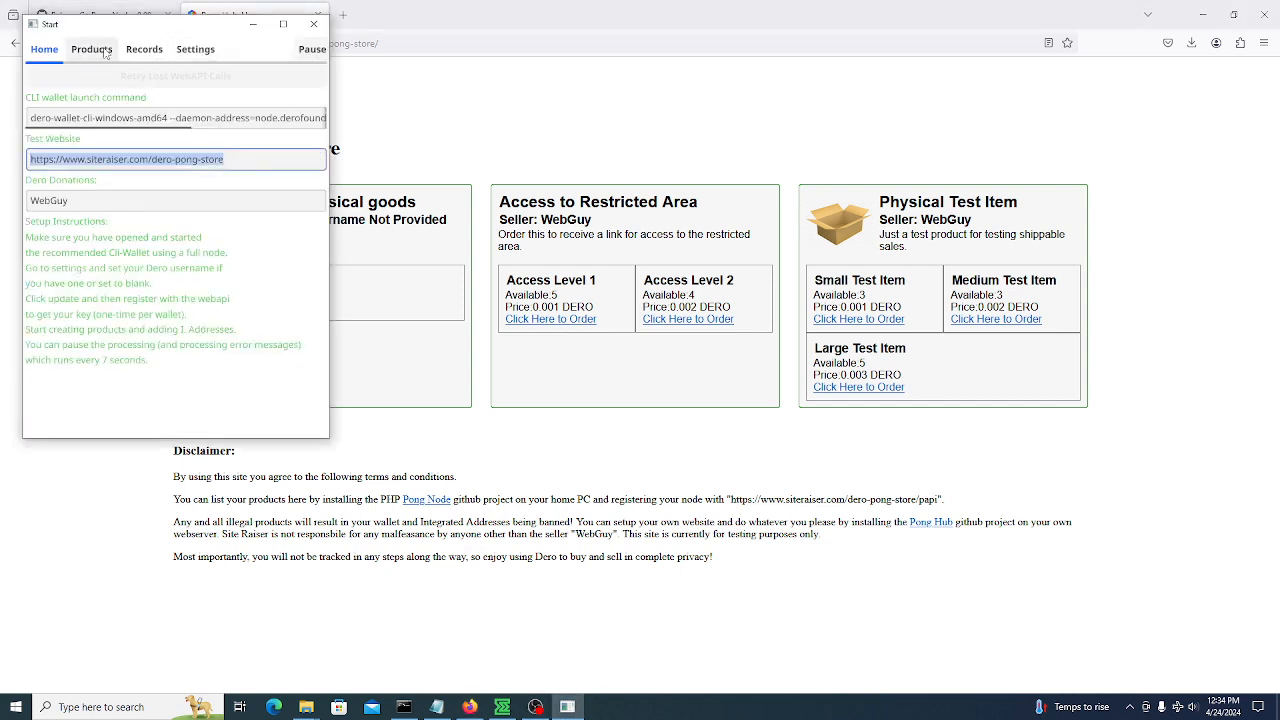
left_click(416, 204)
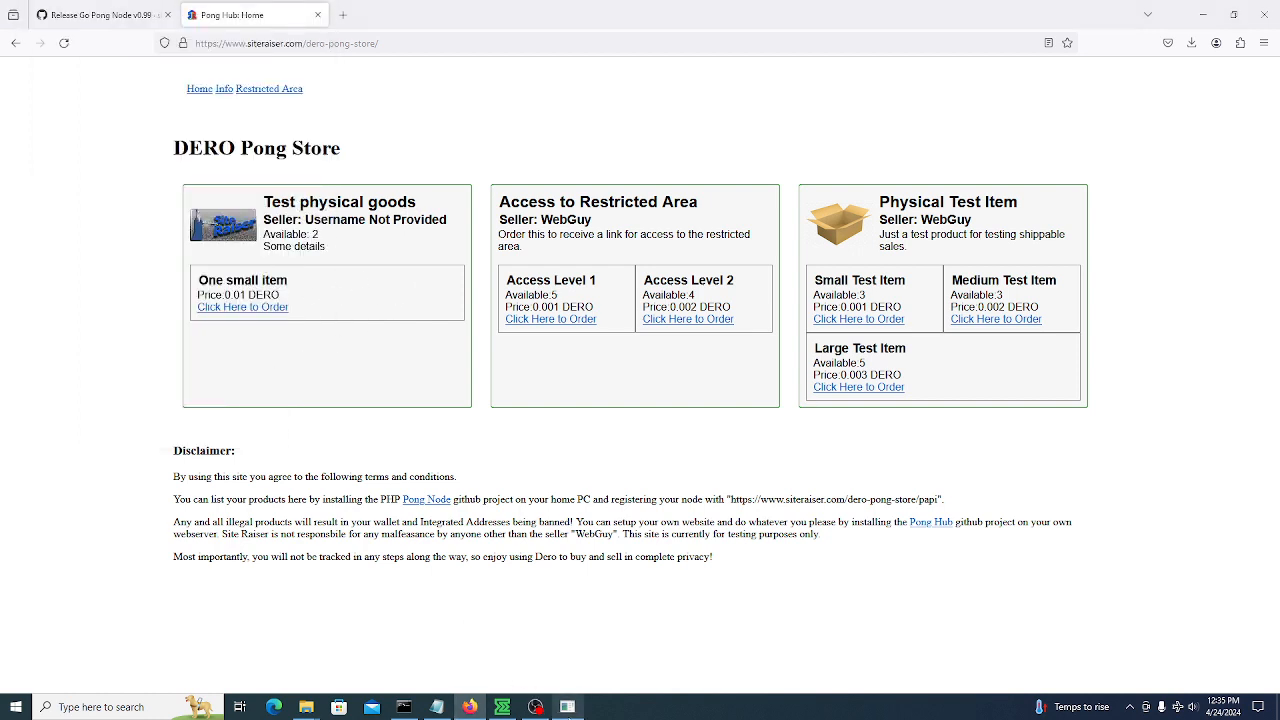
left_click(567, 706)
Edit Test physical goods and begin a 'Medium Item' integrated address on port 1234
left_click(88, 49)
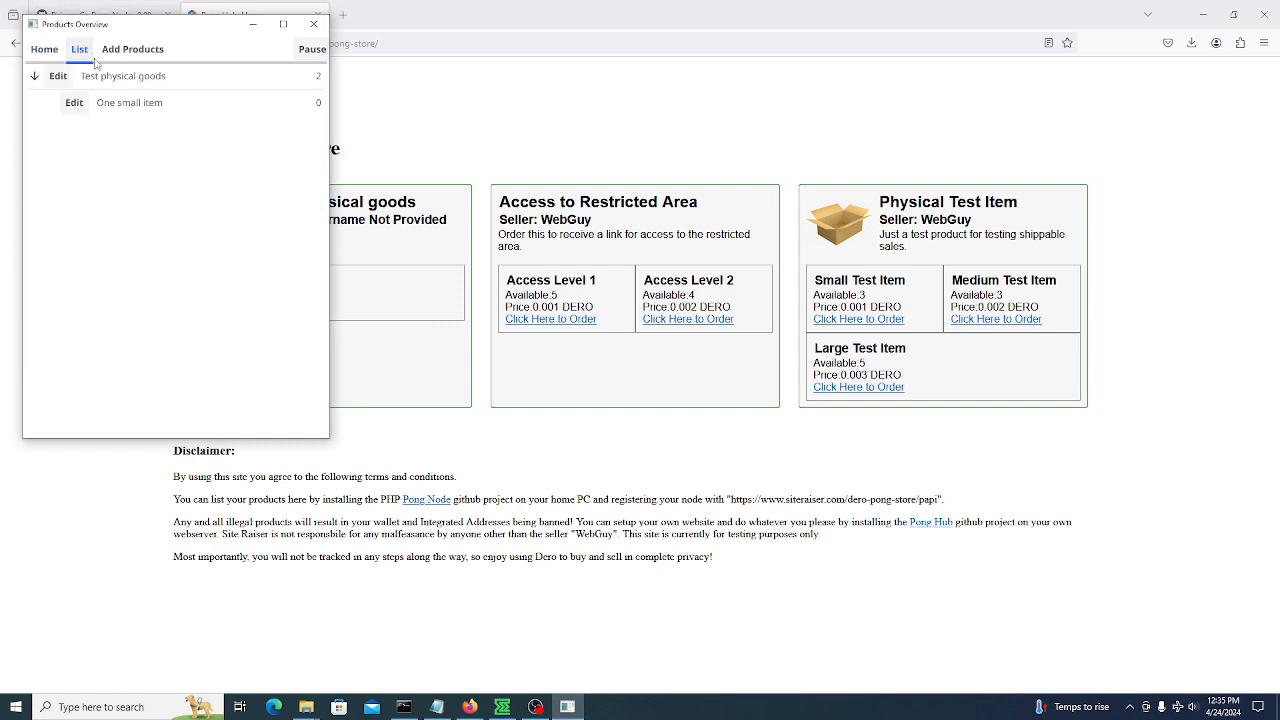
left_click(63, 77)
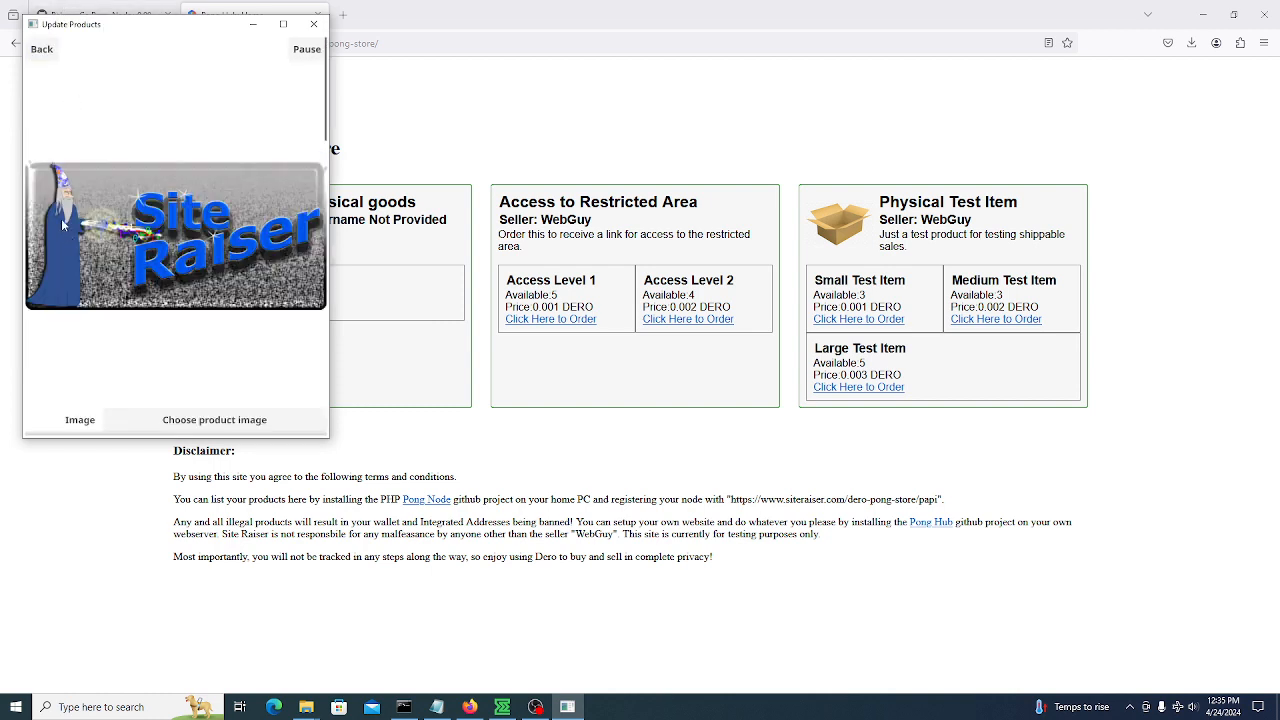
scroll(62, 225, "down", 10)
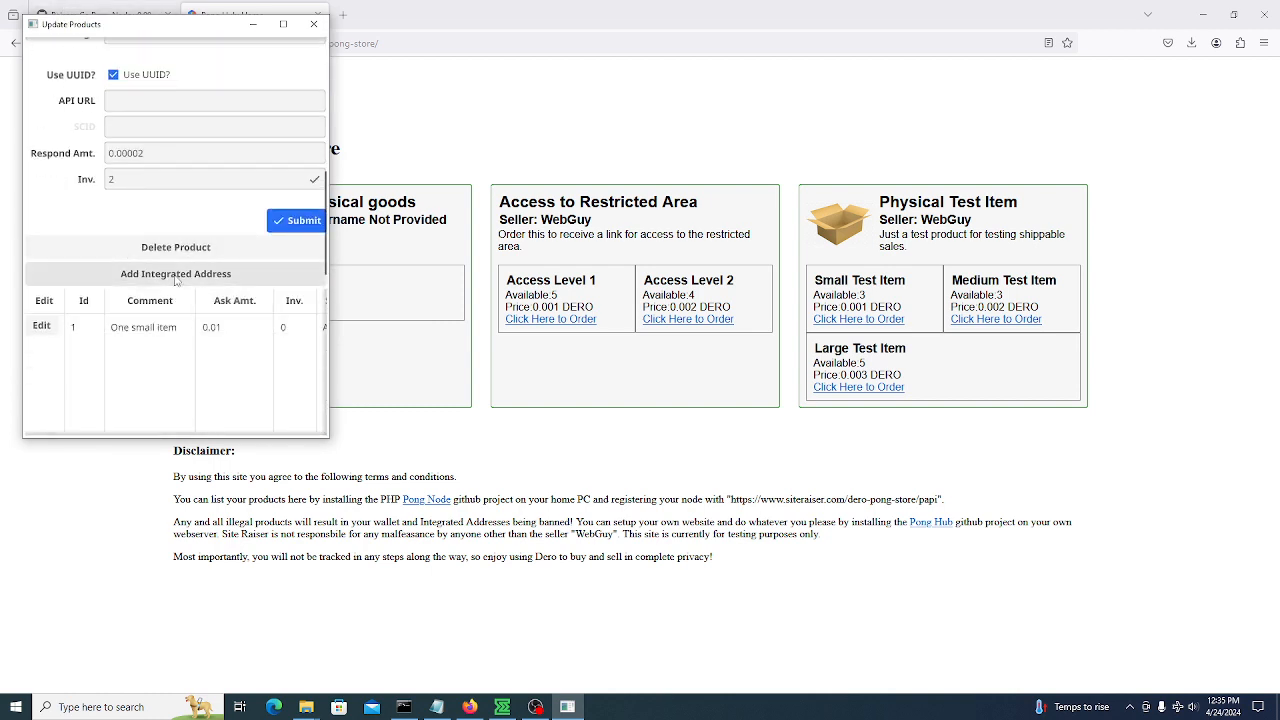
left_click(175, 273)
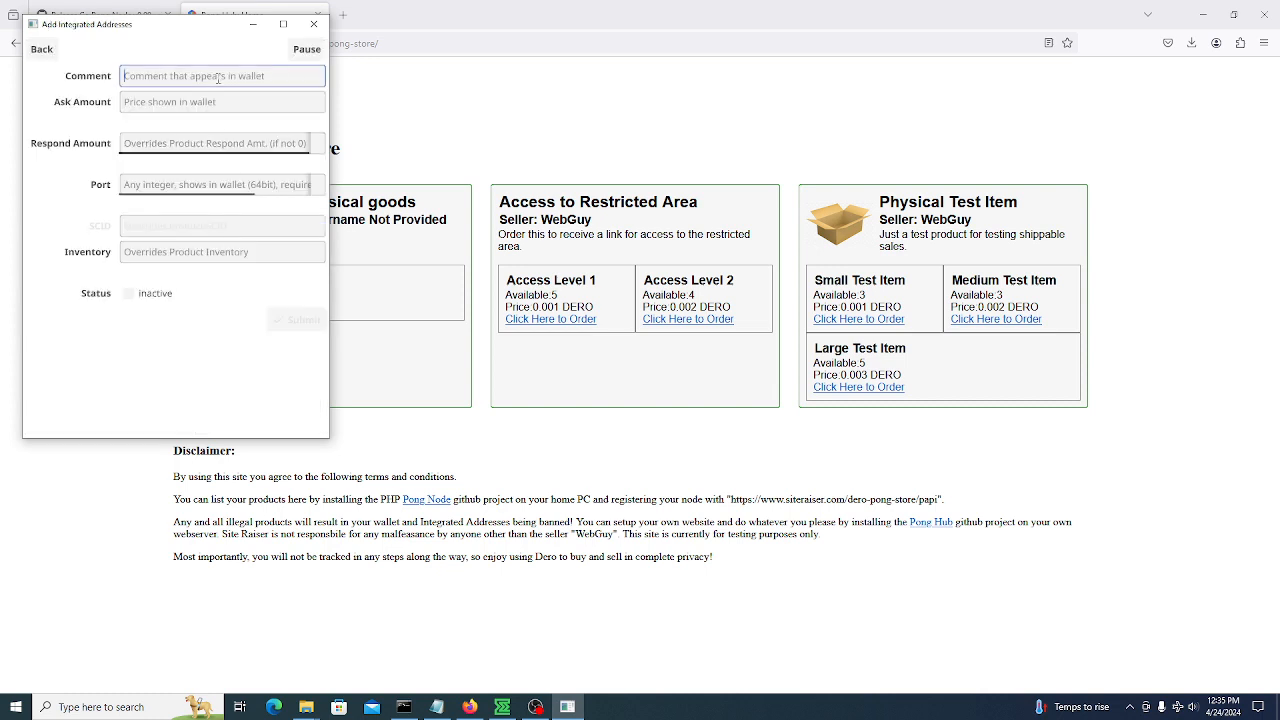
type("Medium Item")
left_click(165, 102)
type(".02")
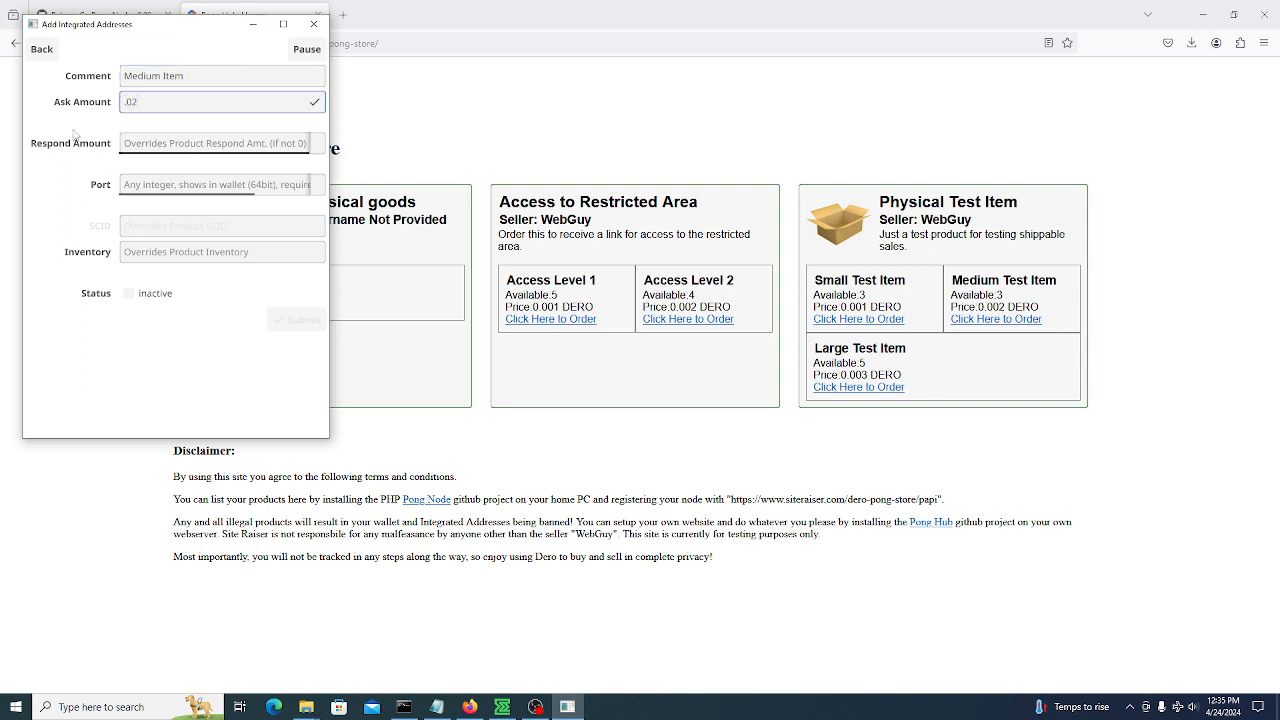
left_click(165, 142)
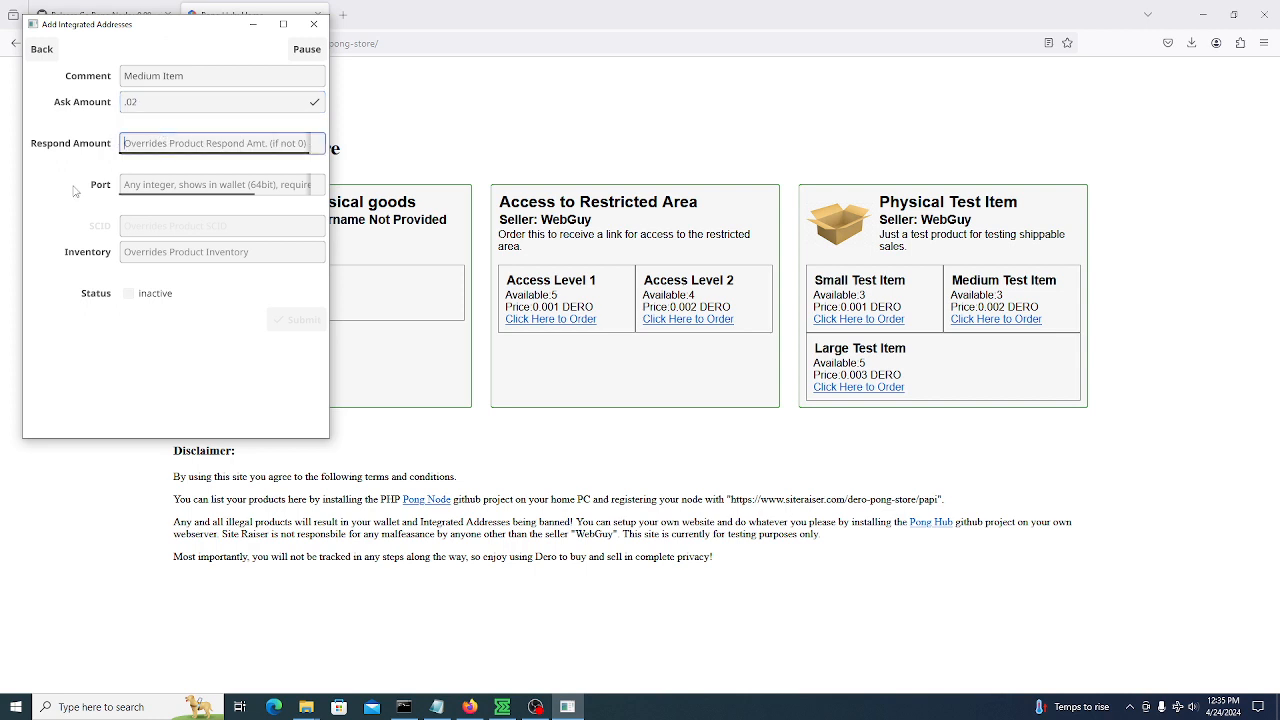
left_click(172, 186)
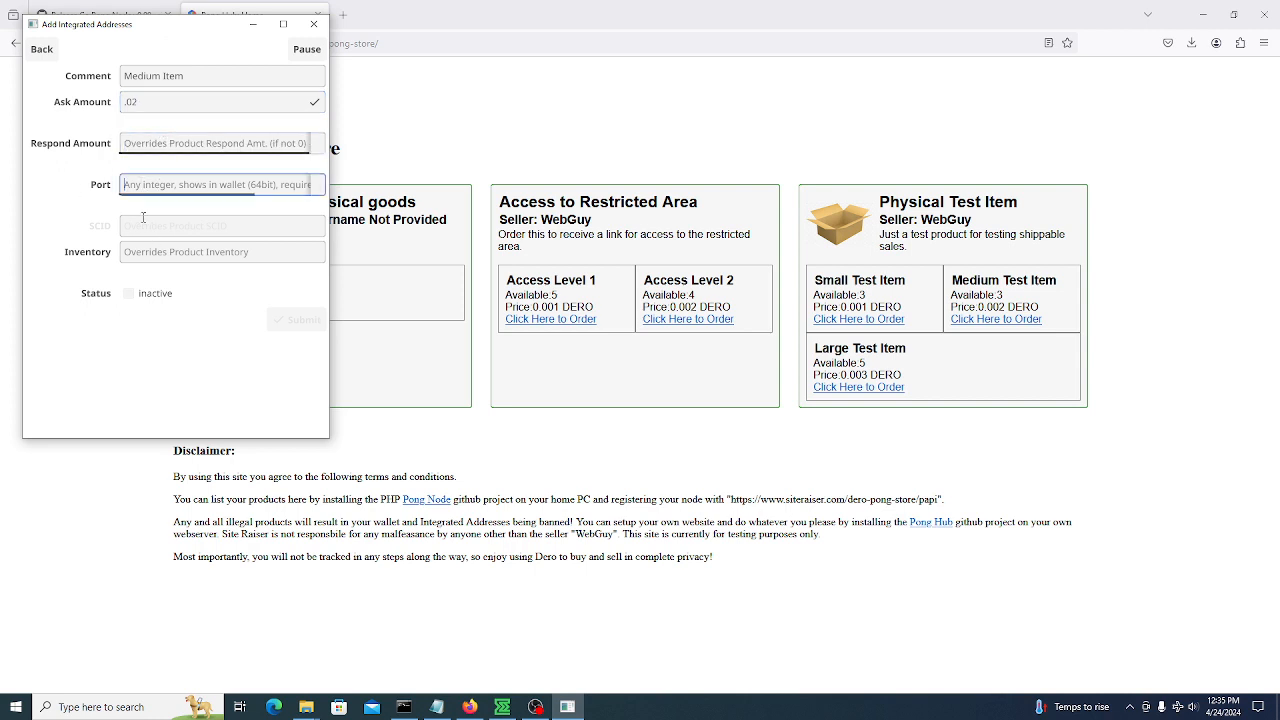
type("1234")
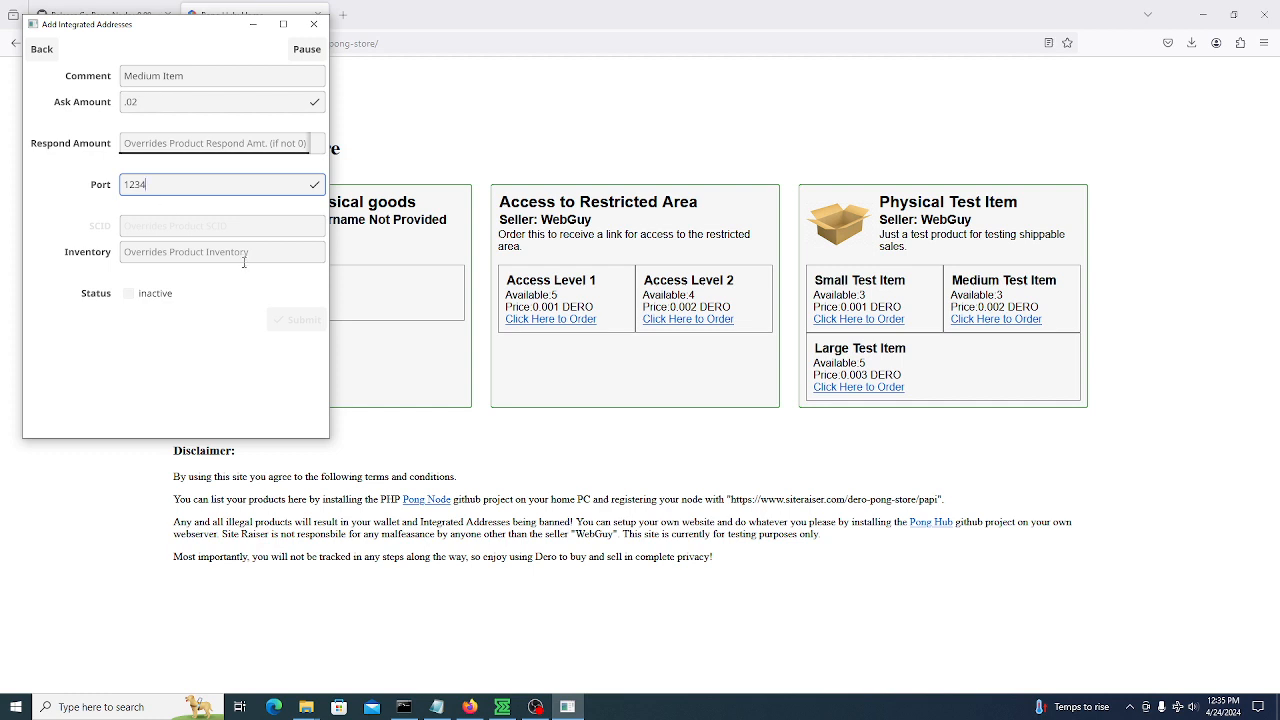
left_click(182, 256)
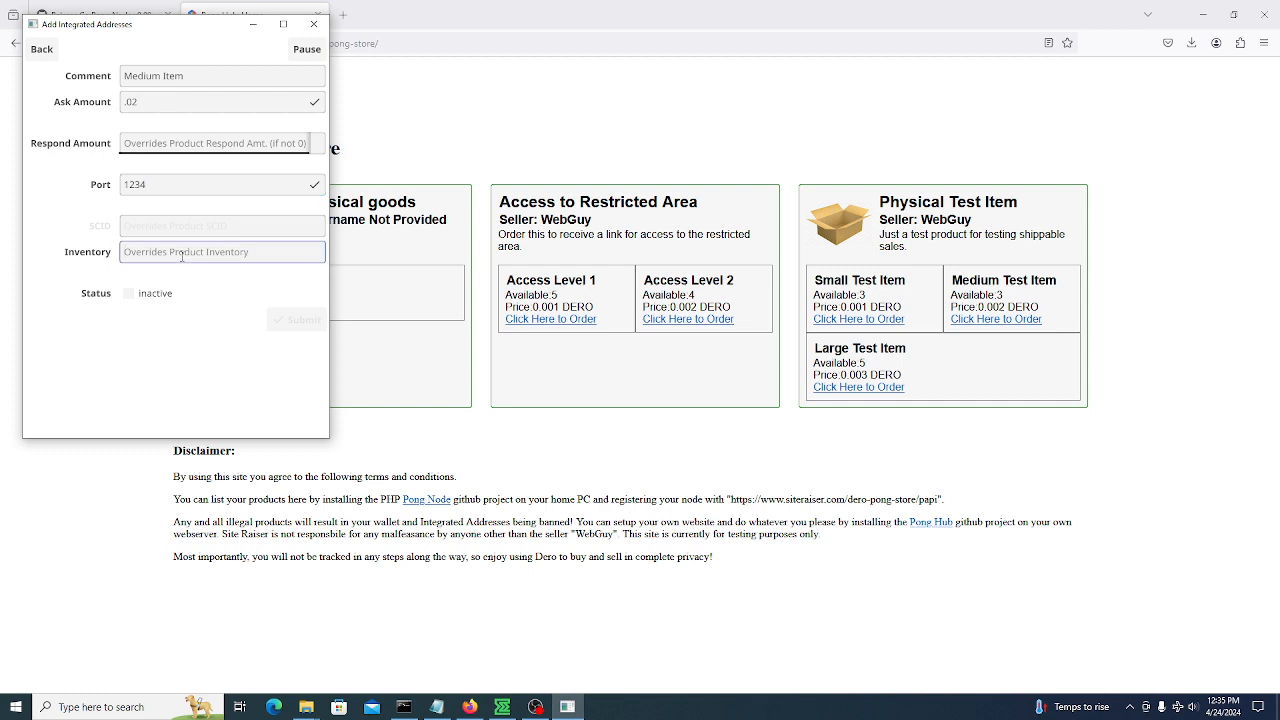
Correct the ask amount, set inventory 0, mark the address active and submit it
left_click(130, 102)
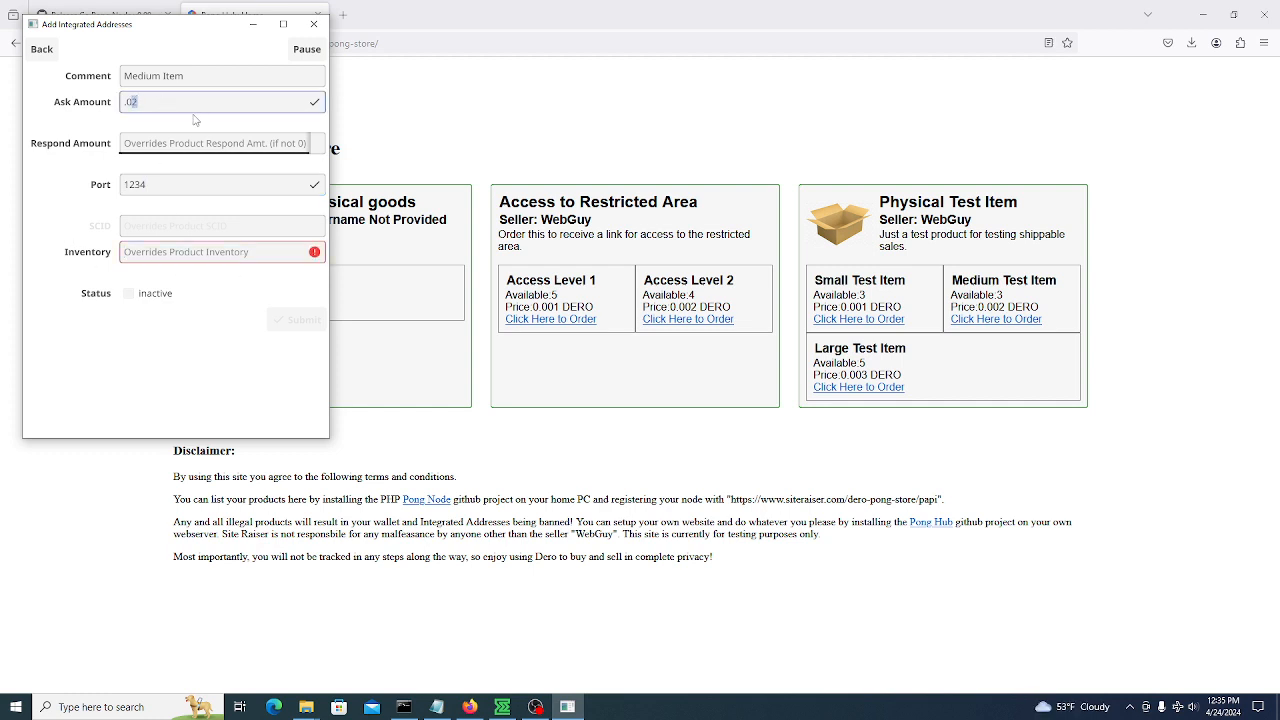
type("1")
left_click(181, 252)
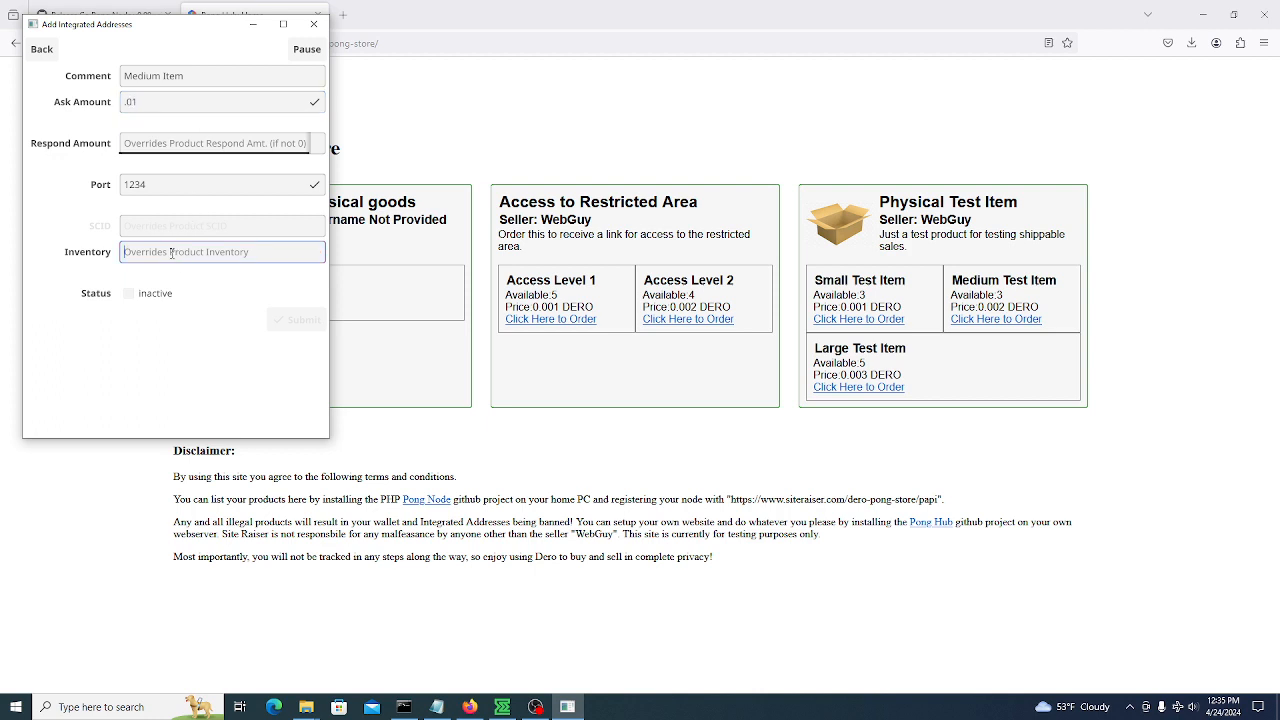
type("0")
left_click(129, 293)
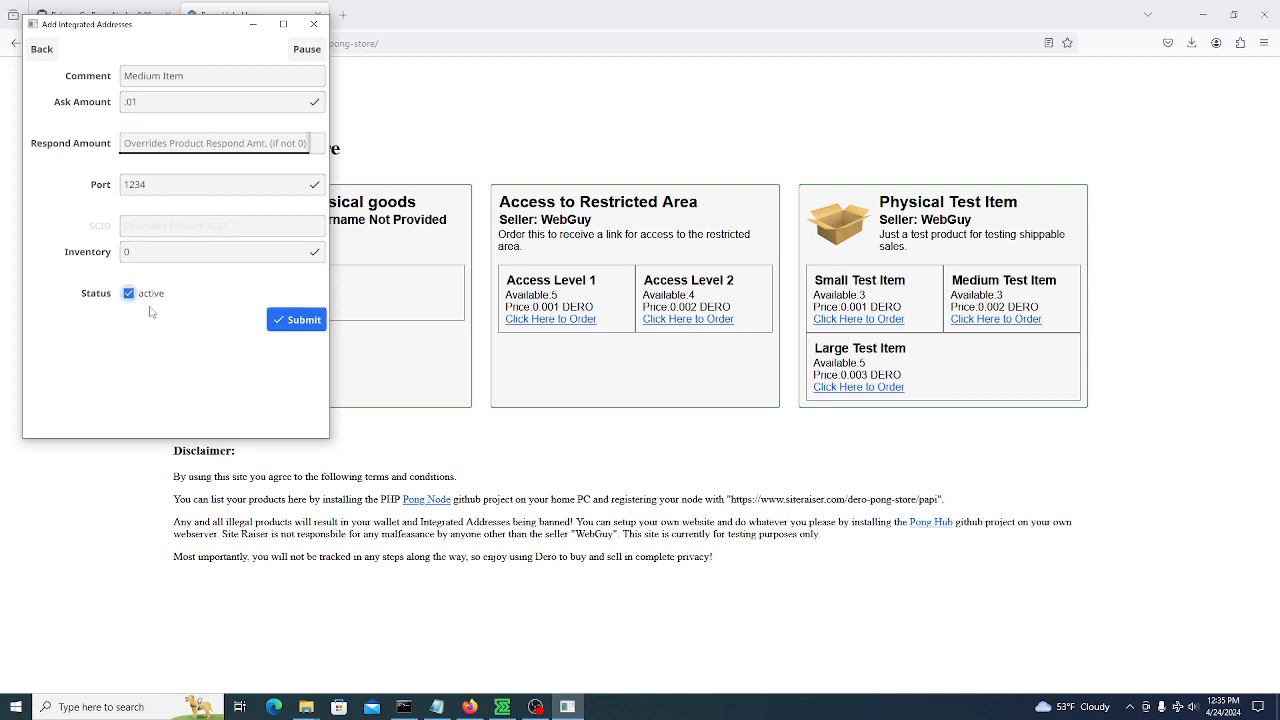
left_click(299, 321)
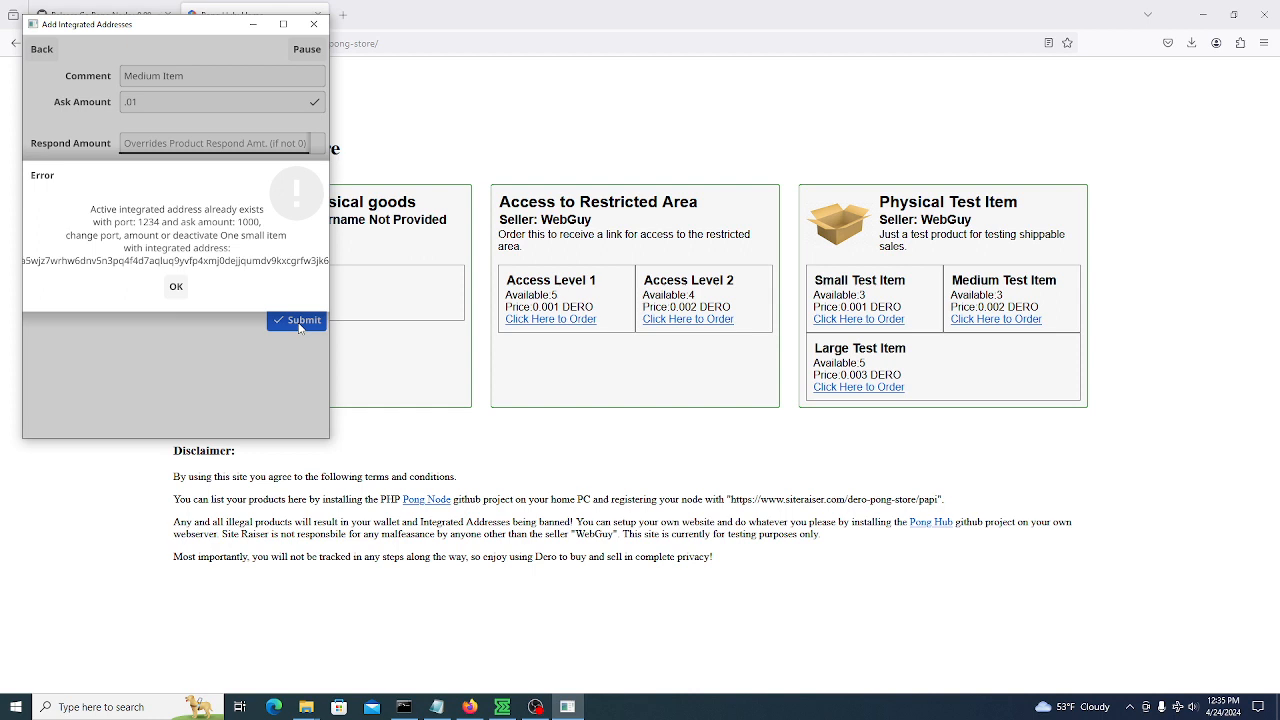
Dismiss the duplicate-address error, change the ask amount to .02 and resubmit
left_click(177, 286)
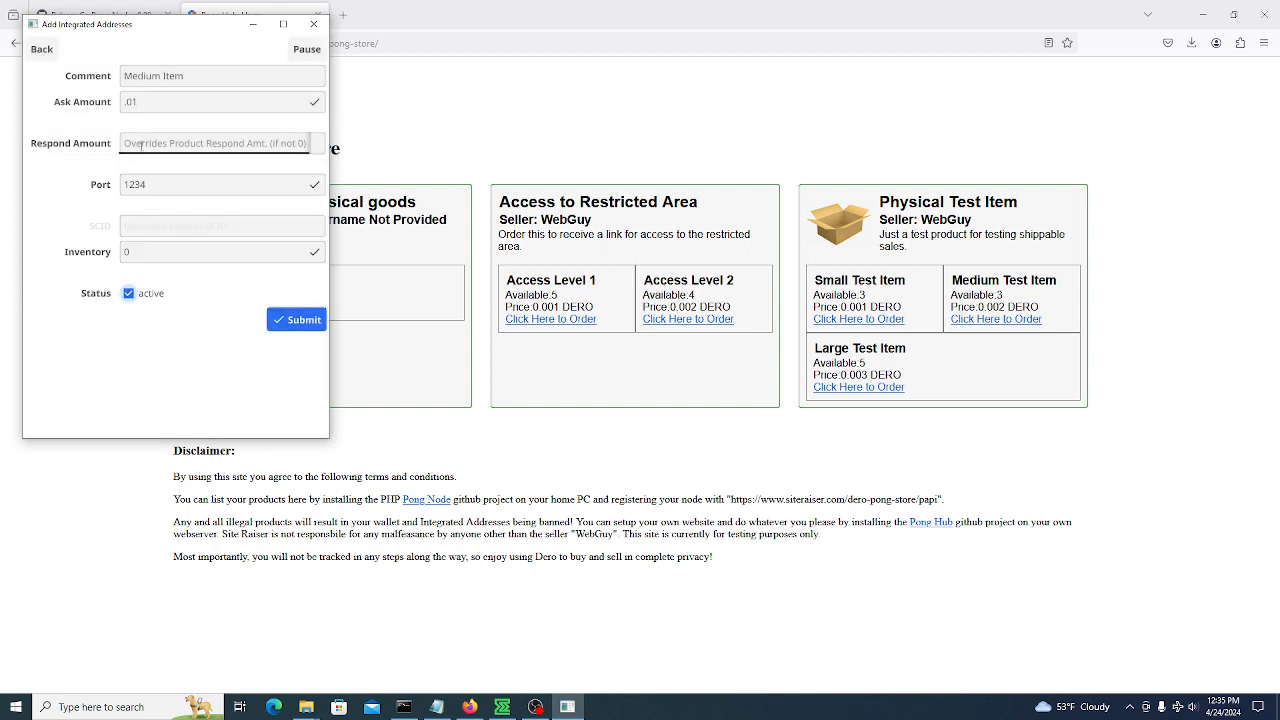
left_click(207, 104)
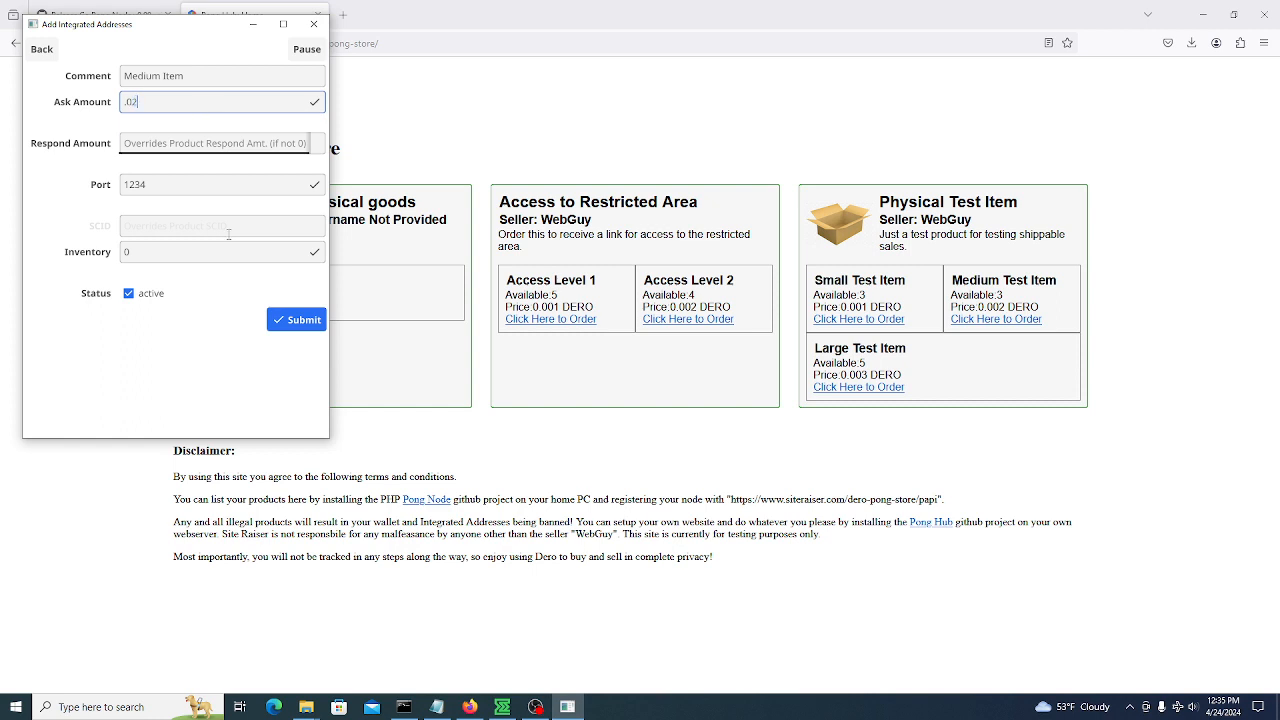
left_click(298, 320)
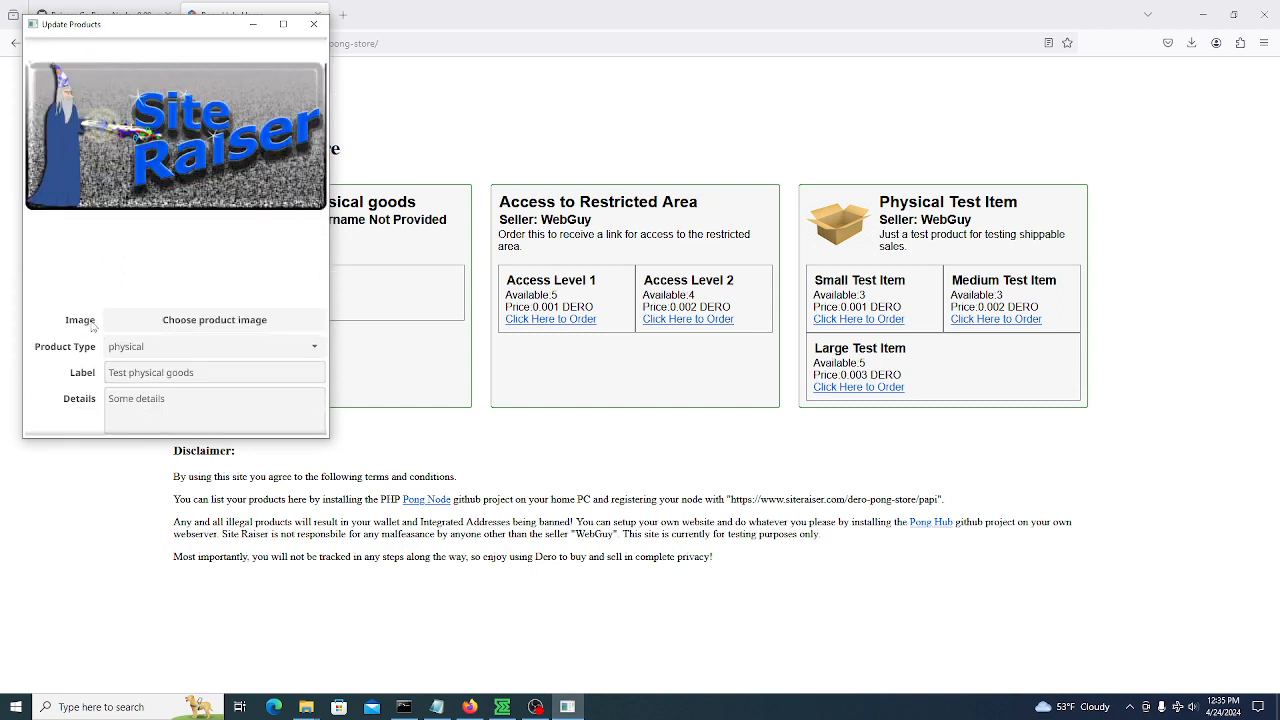
scroll(91, 326, "down", 8)
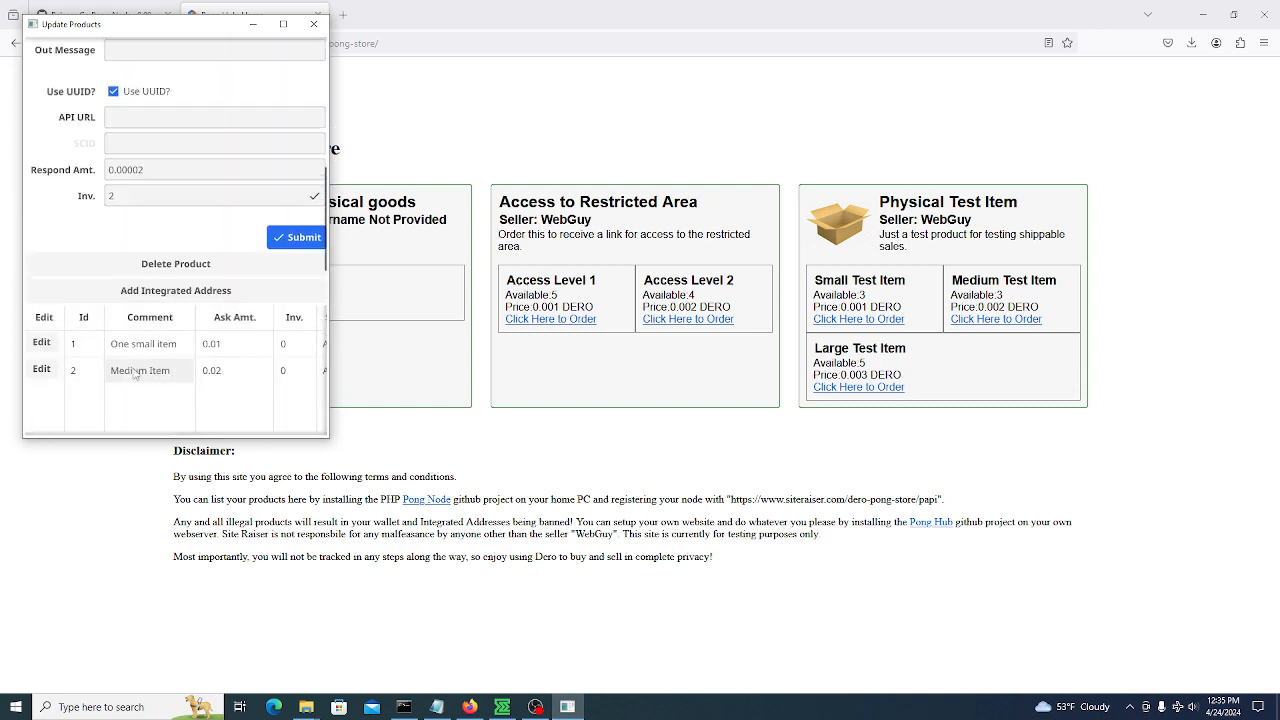
left_click(437, 116)
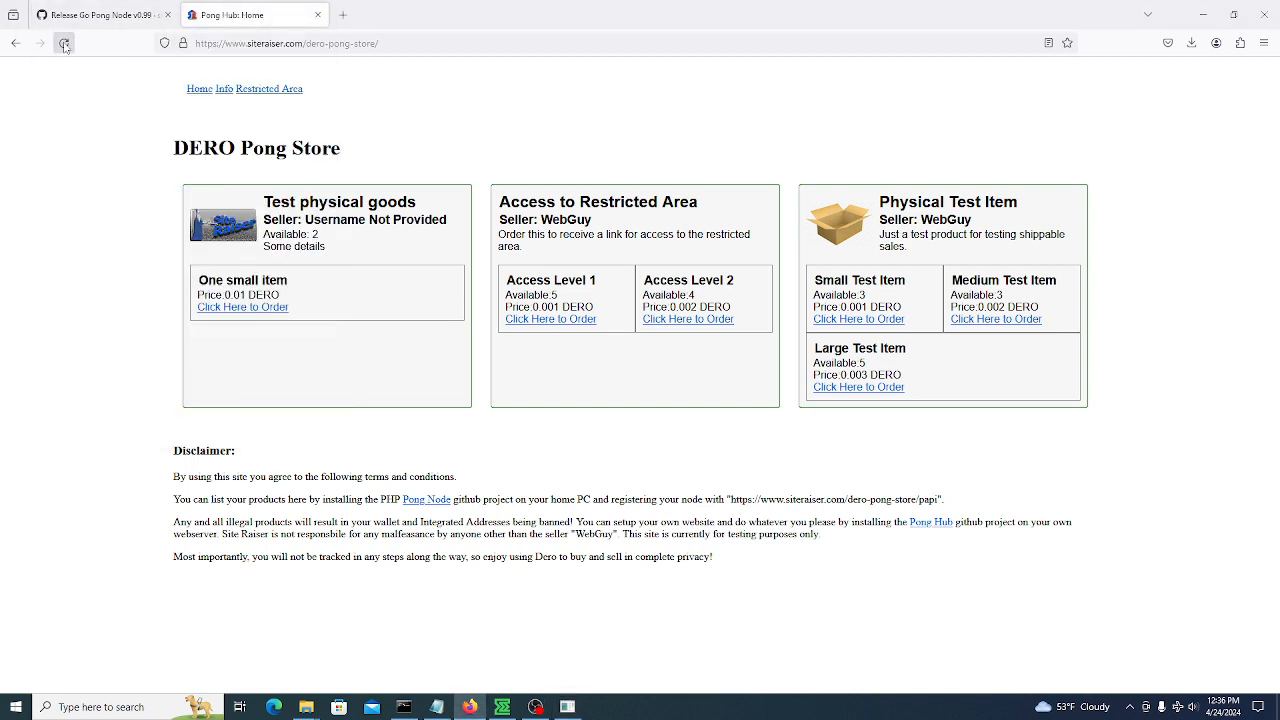
Reload the store, sign in to Engram's stash3.db wallet, and open One small item's order page
left_click(64, 44)
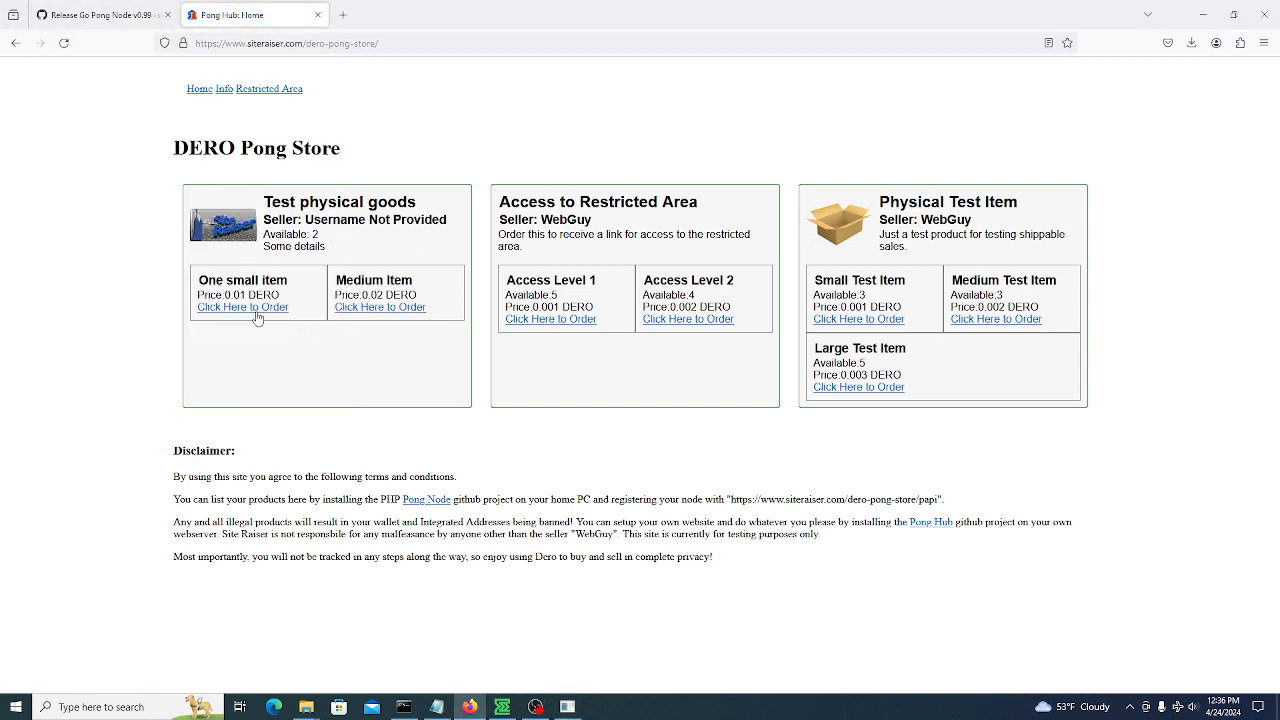
left_click(502, 706)
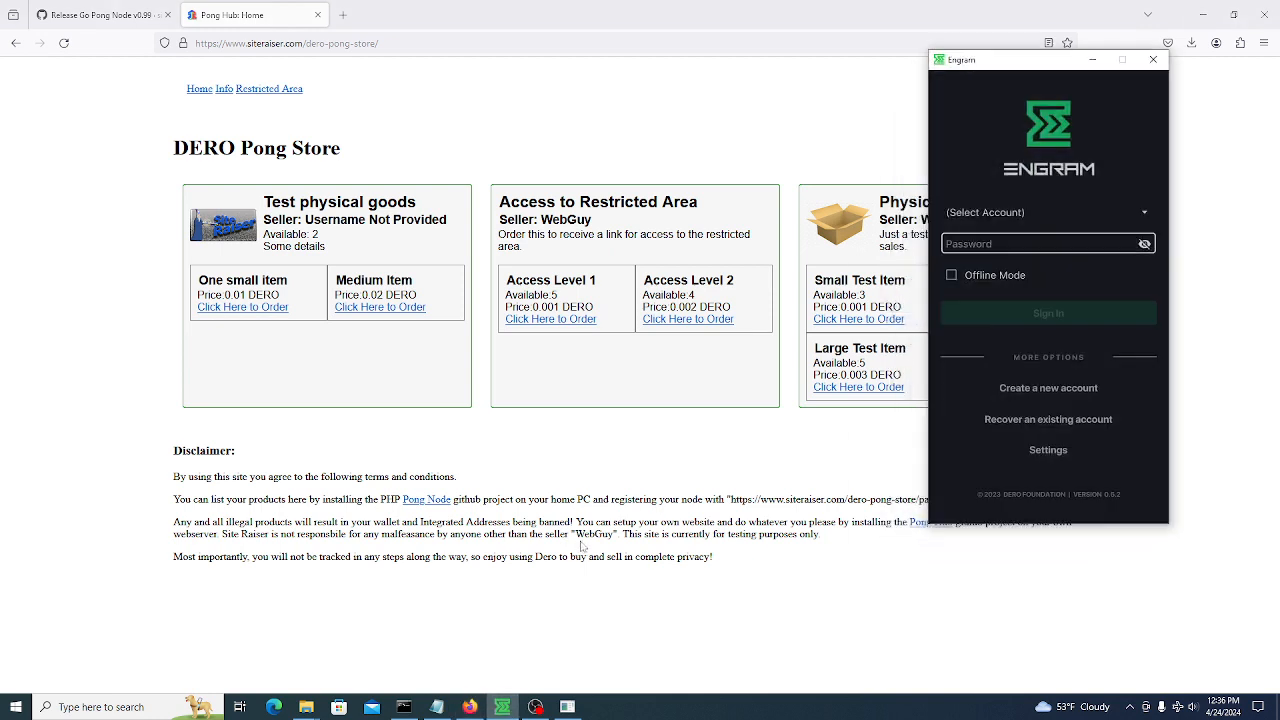
left_click(1020, 214)
left_click(973, 238)
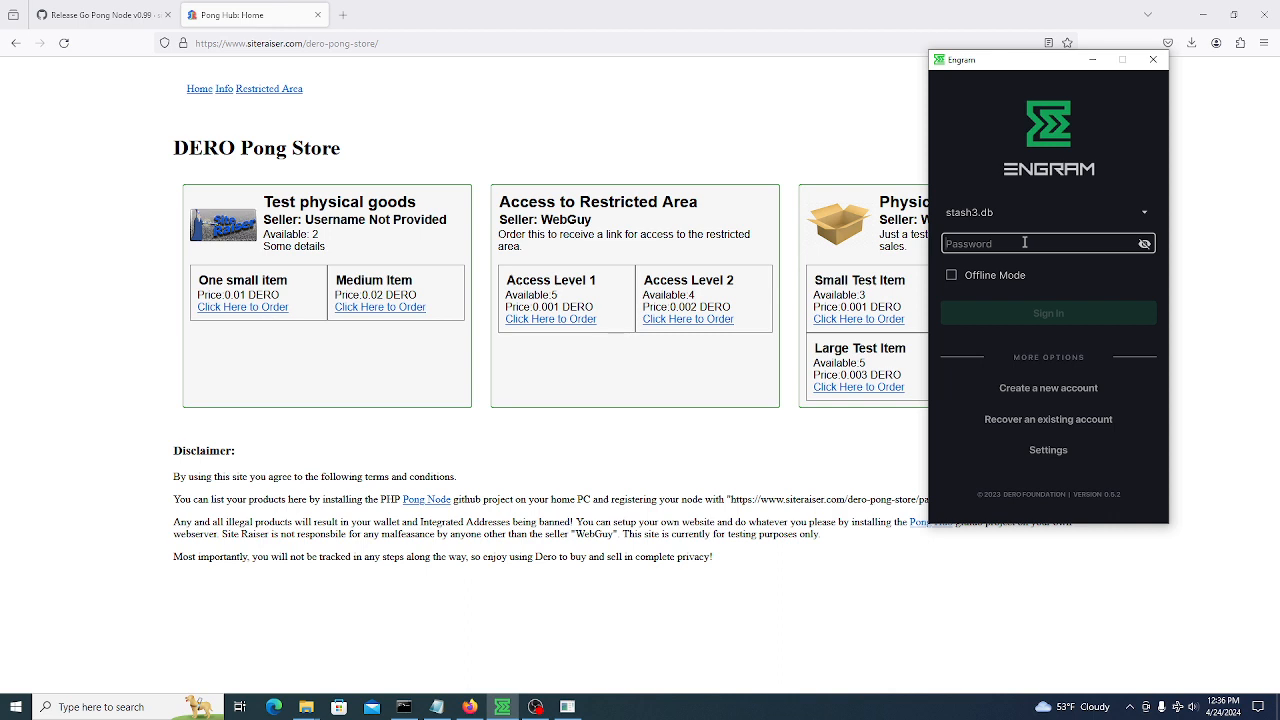
type("••")
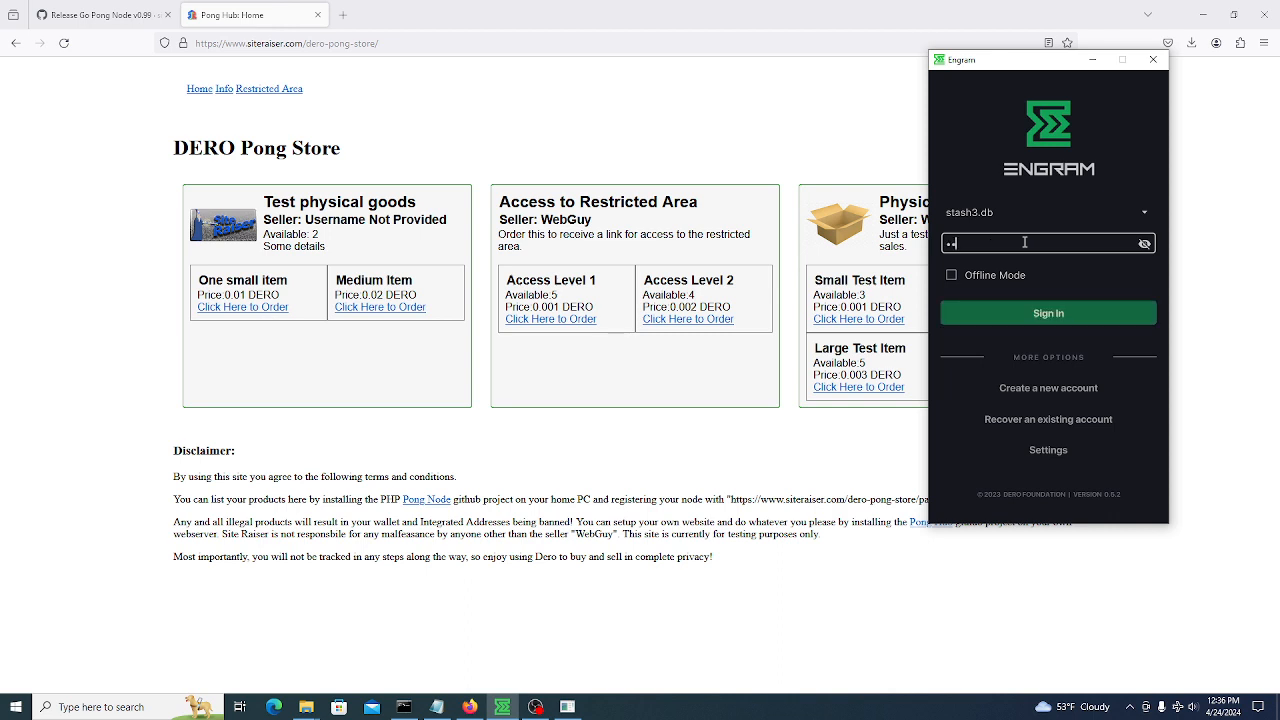
type("••••••••")
key("Return")
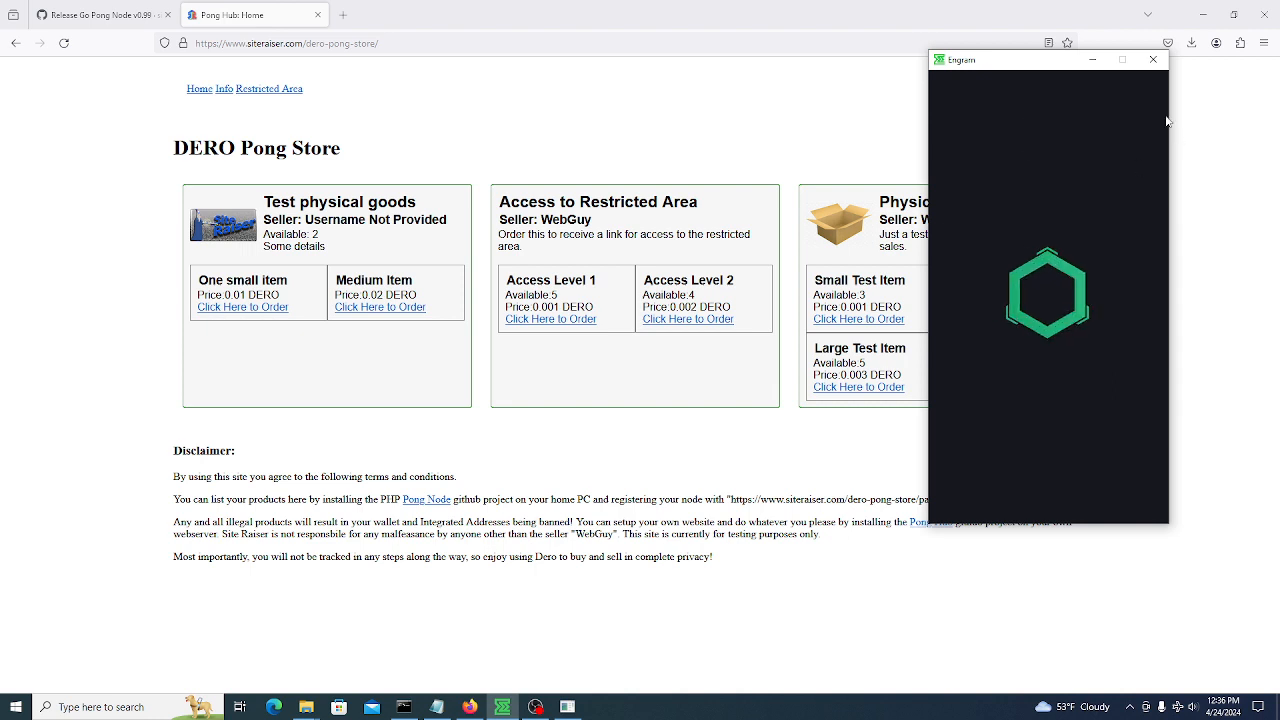
left_click(240, 308)
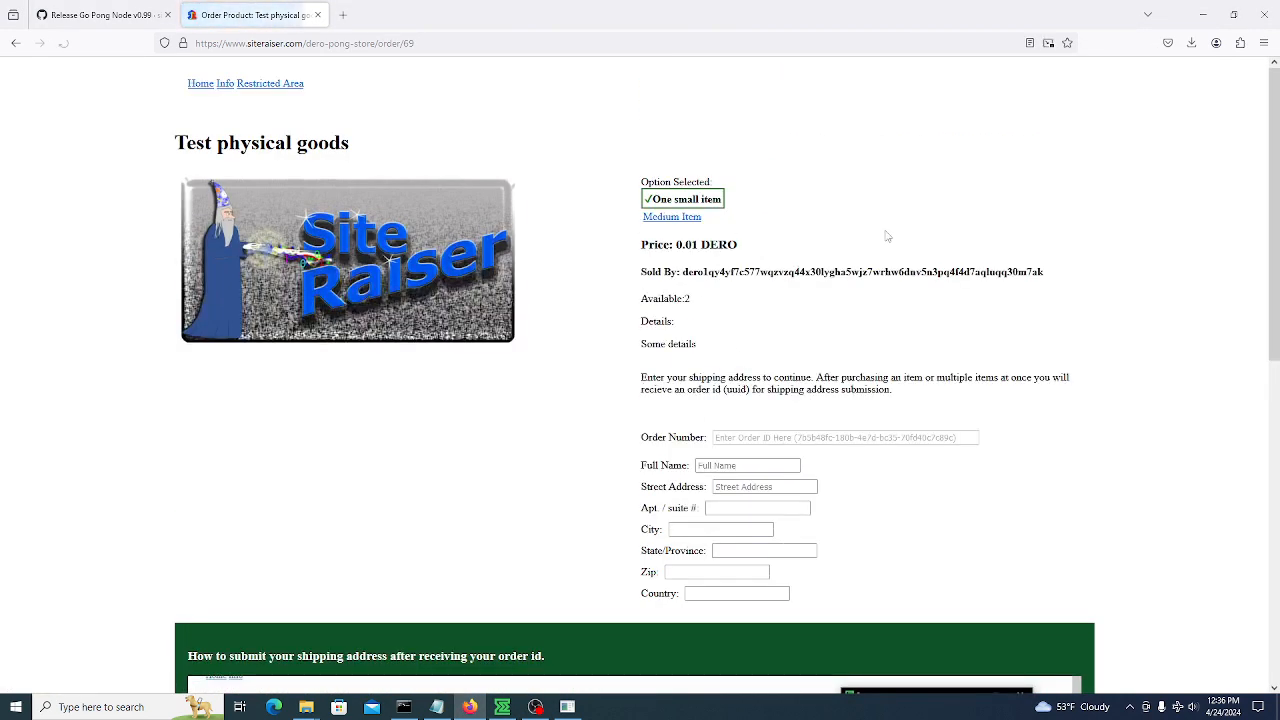
Enter sample shipping details: a full name, street '12', city 'some', then state, zip and country
left_click(732, 466)
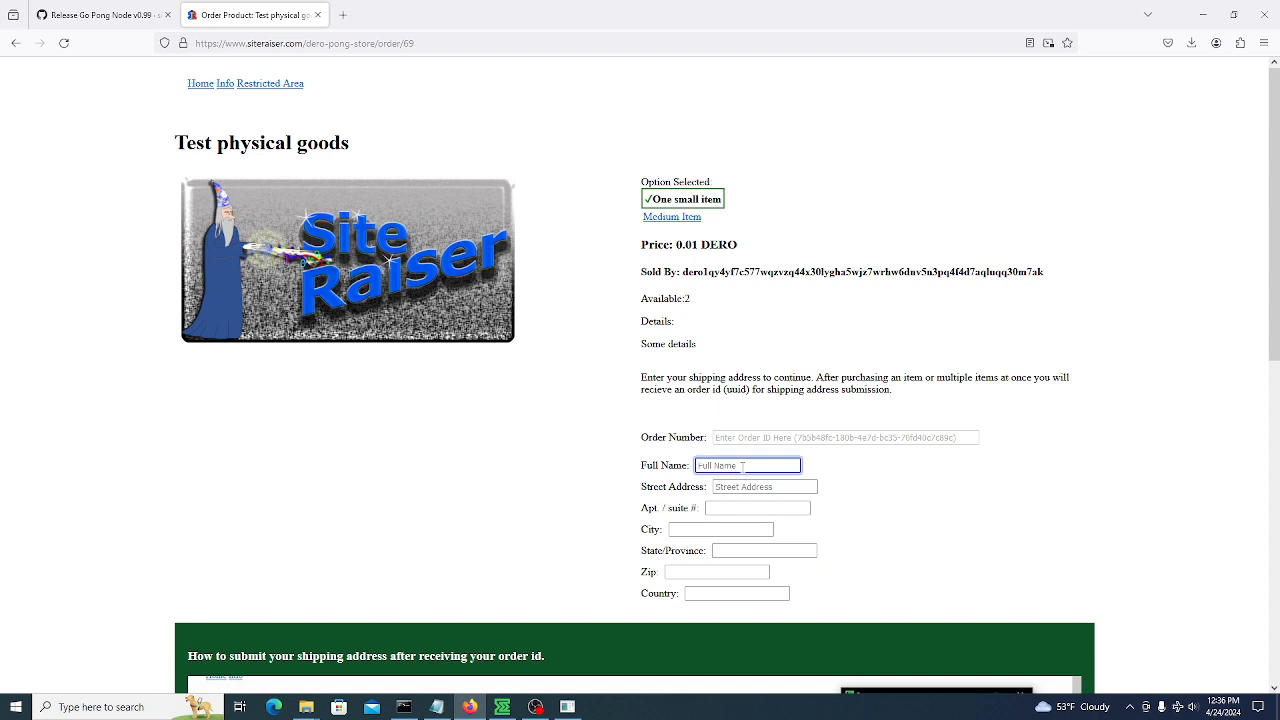
type("Some Dude")
left_click(748, 487)
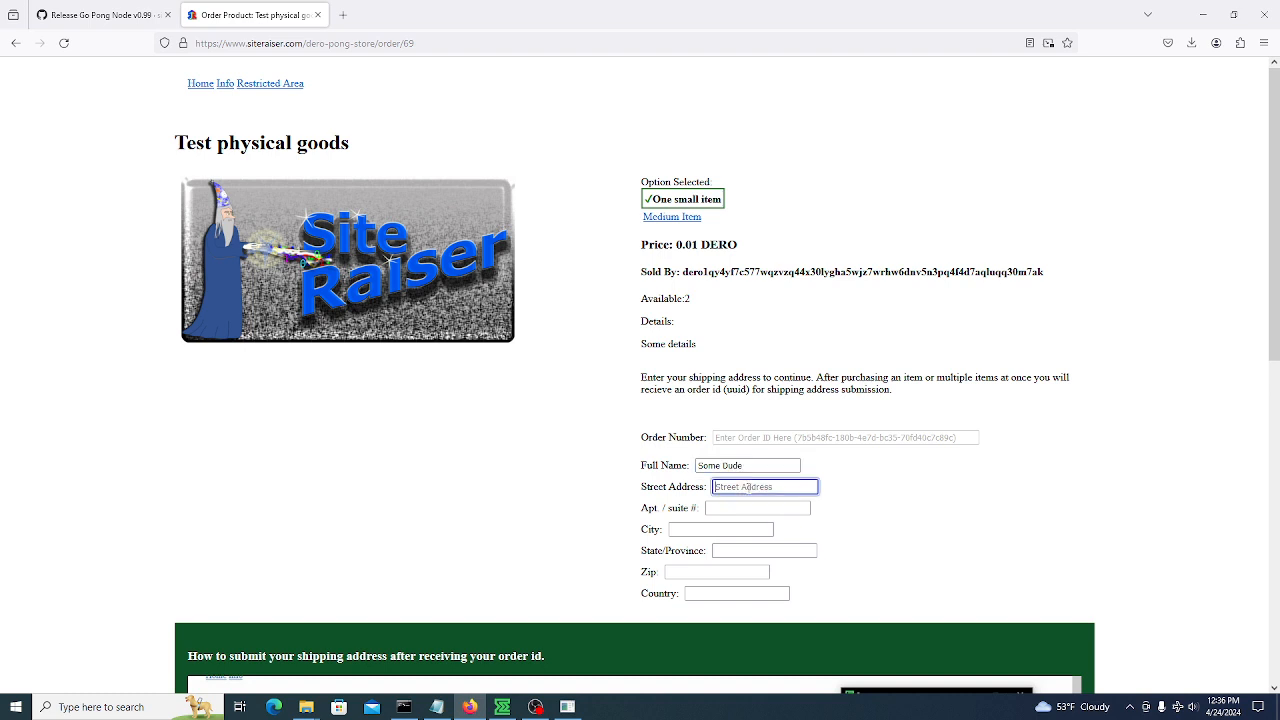
type("123 some street")
left_click(684, 532)
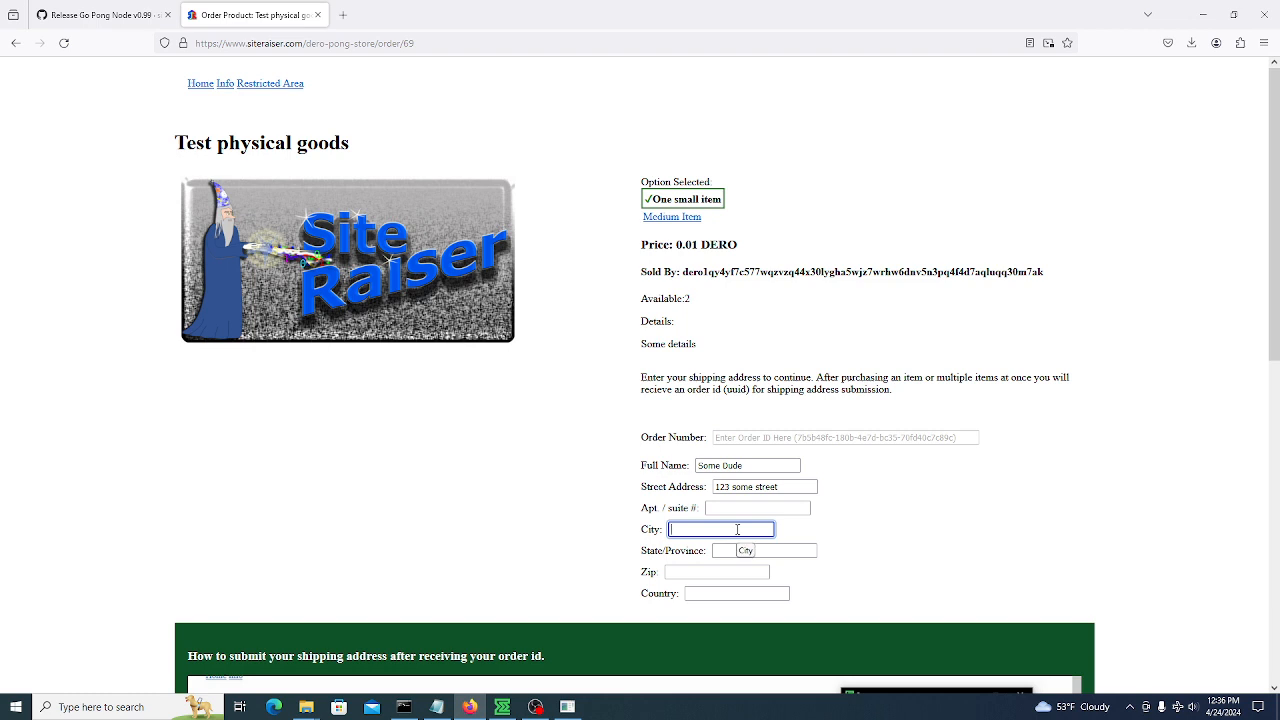
type("some city")
left_click(803, 552)
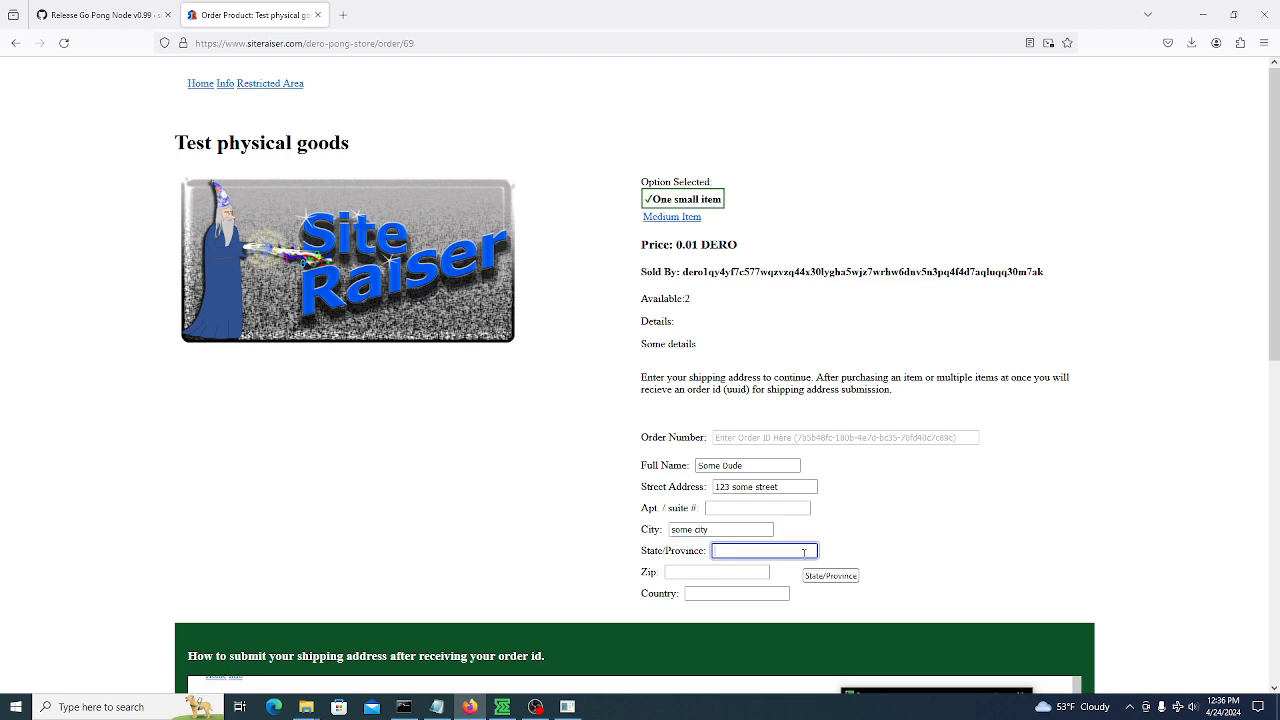
left_click(698, 569)
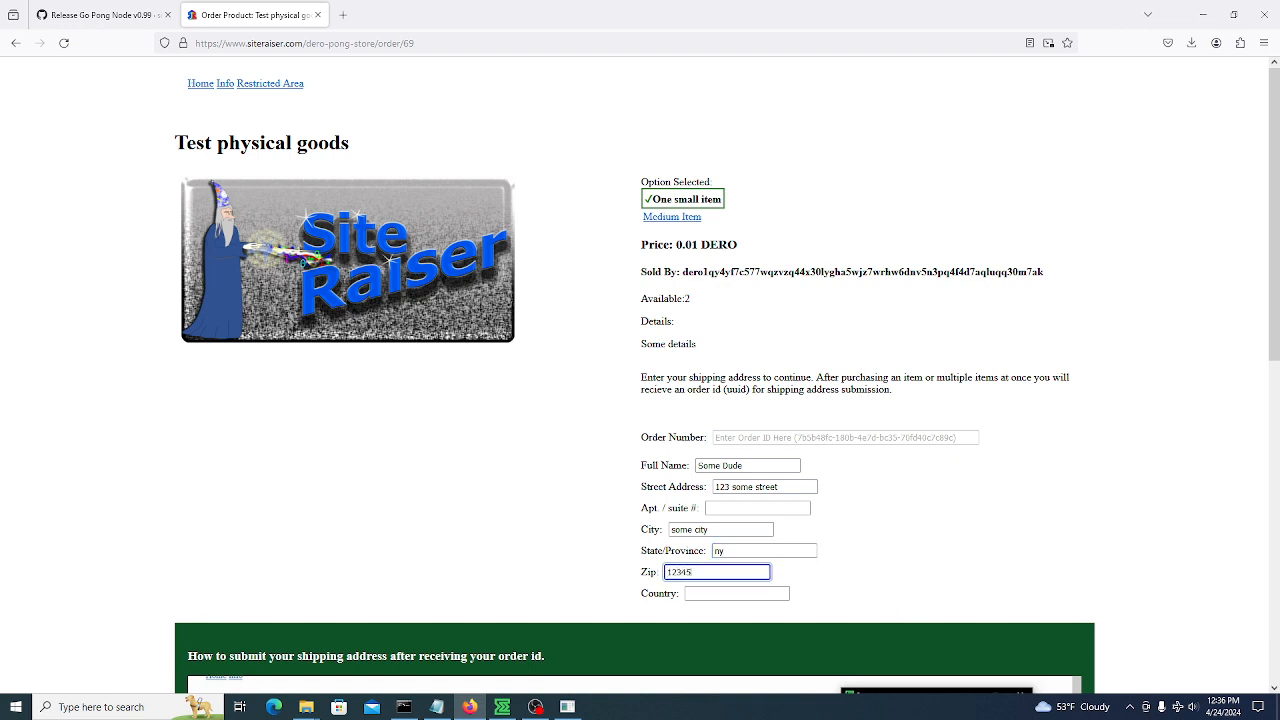
left_click(720, 596)
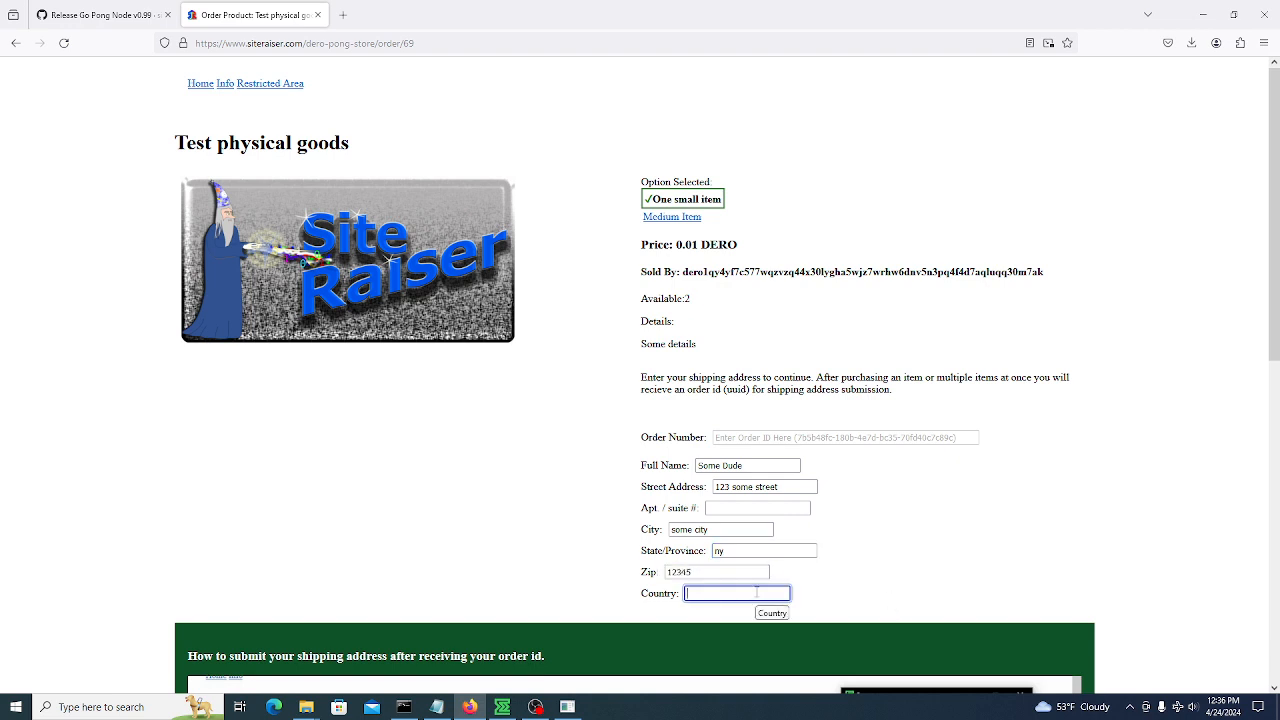
Scroll up to the One small item order details and copy its integrated address
type("us")
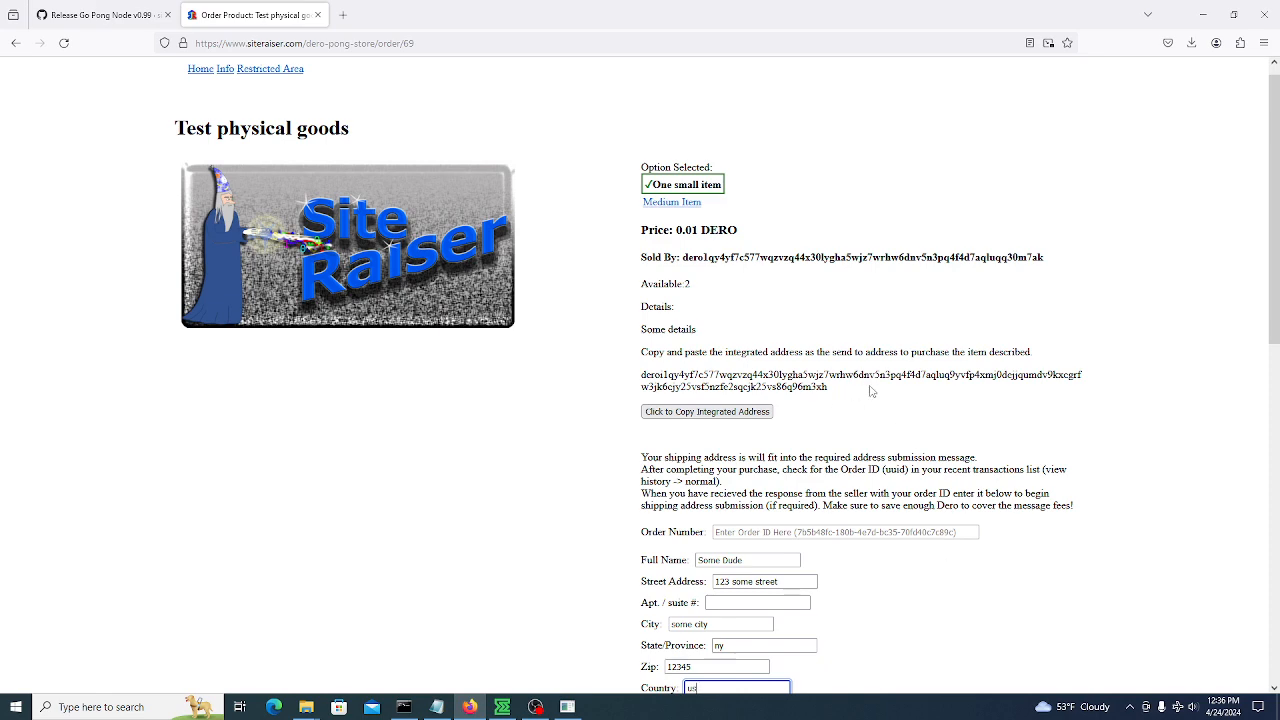
scroll(873, 391, "down", 3)
scroll(837, 429, "up", 1)
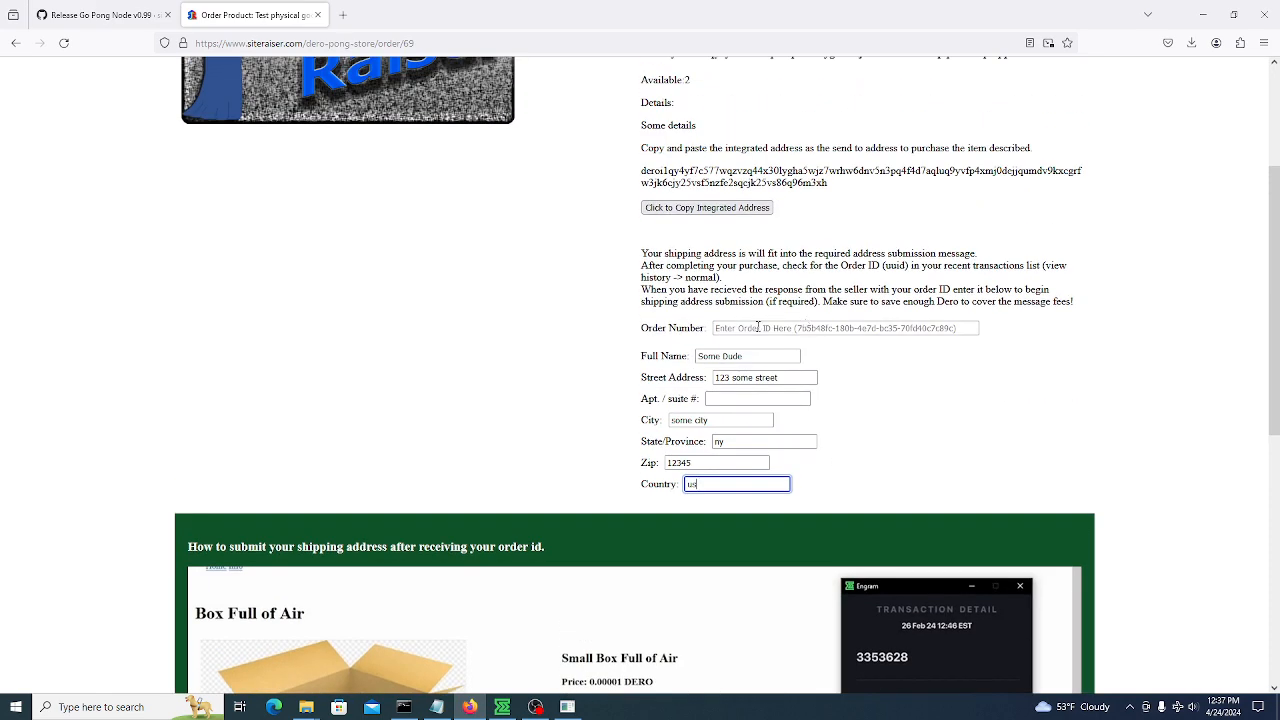
scroll(529, 418, "up", 2)
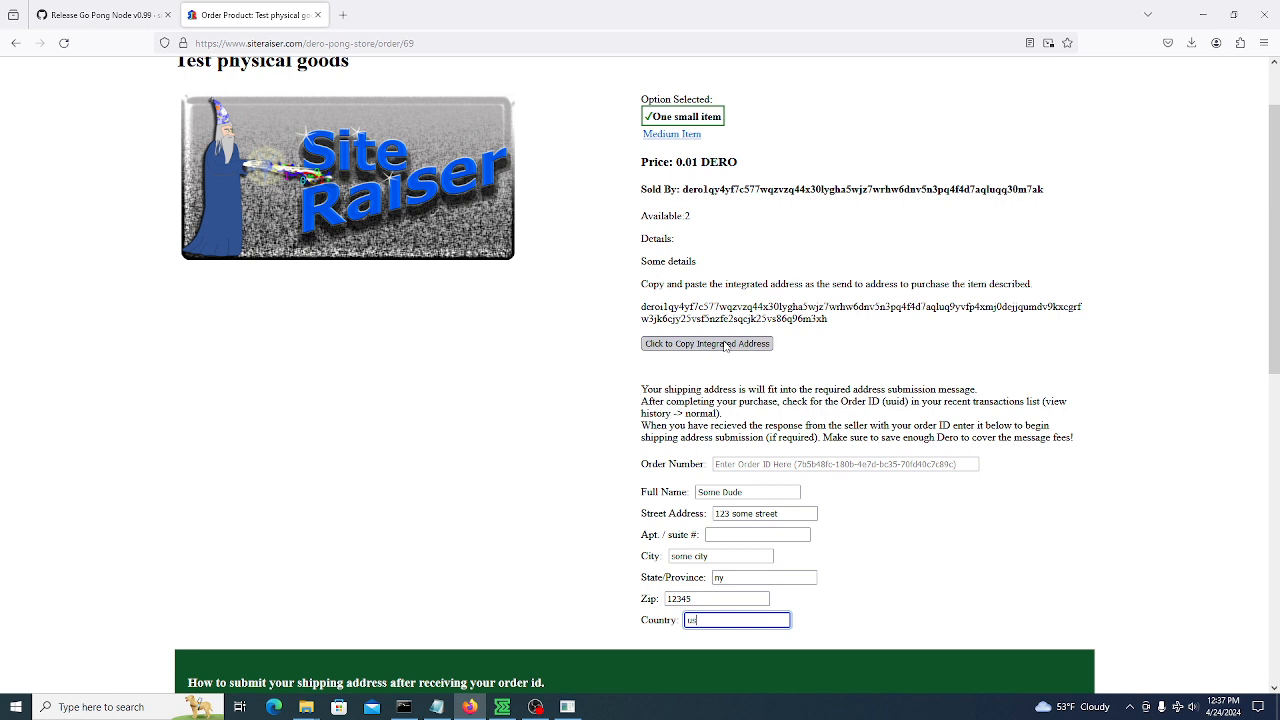
left_click(760, 464)
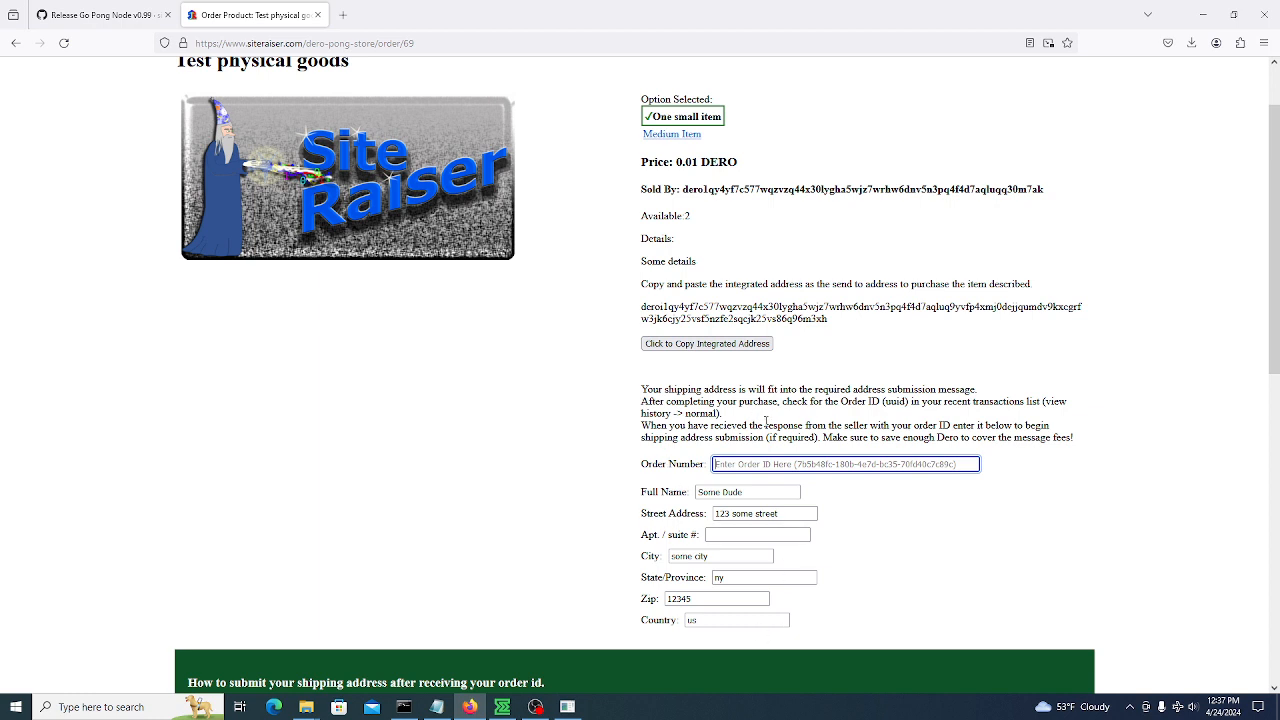
left_click(716, 348)
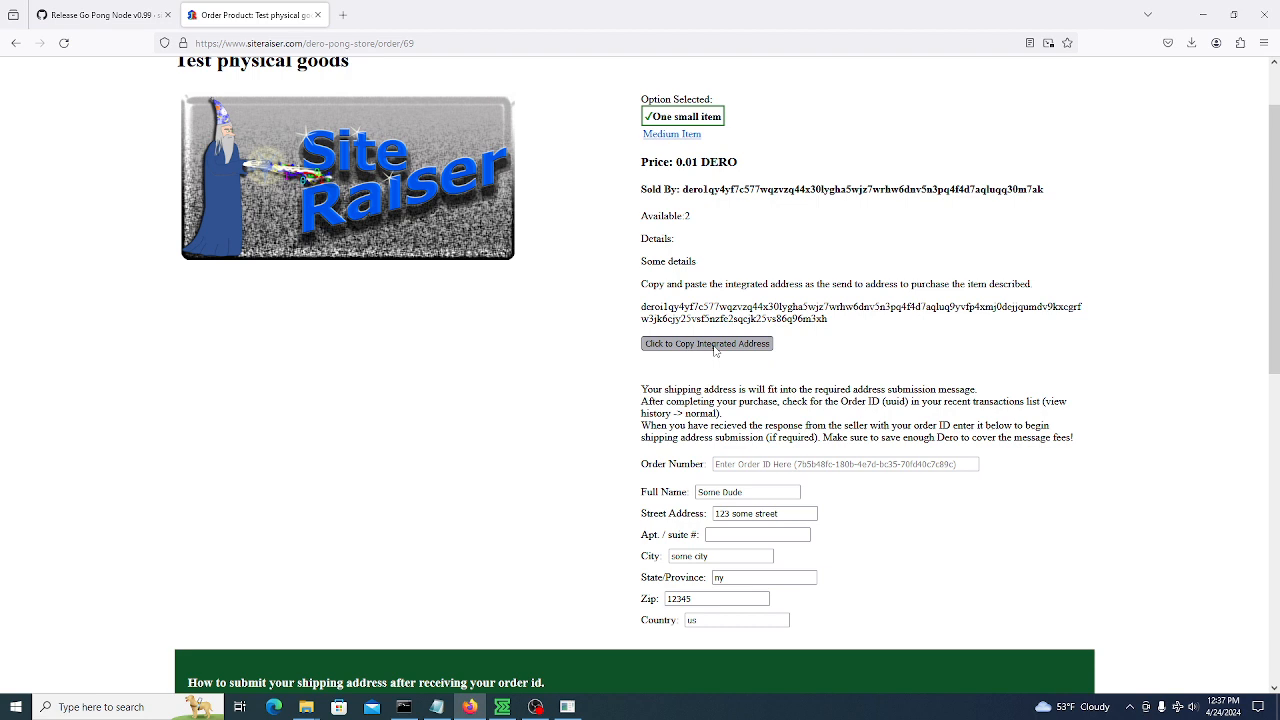
left_click(715, 349)
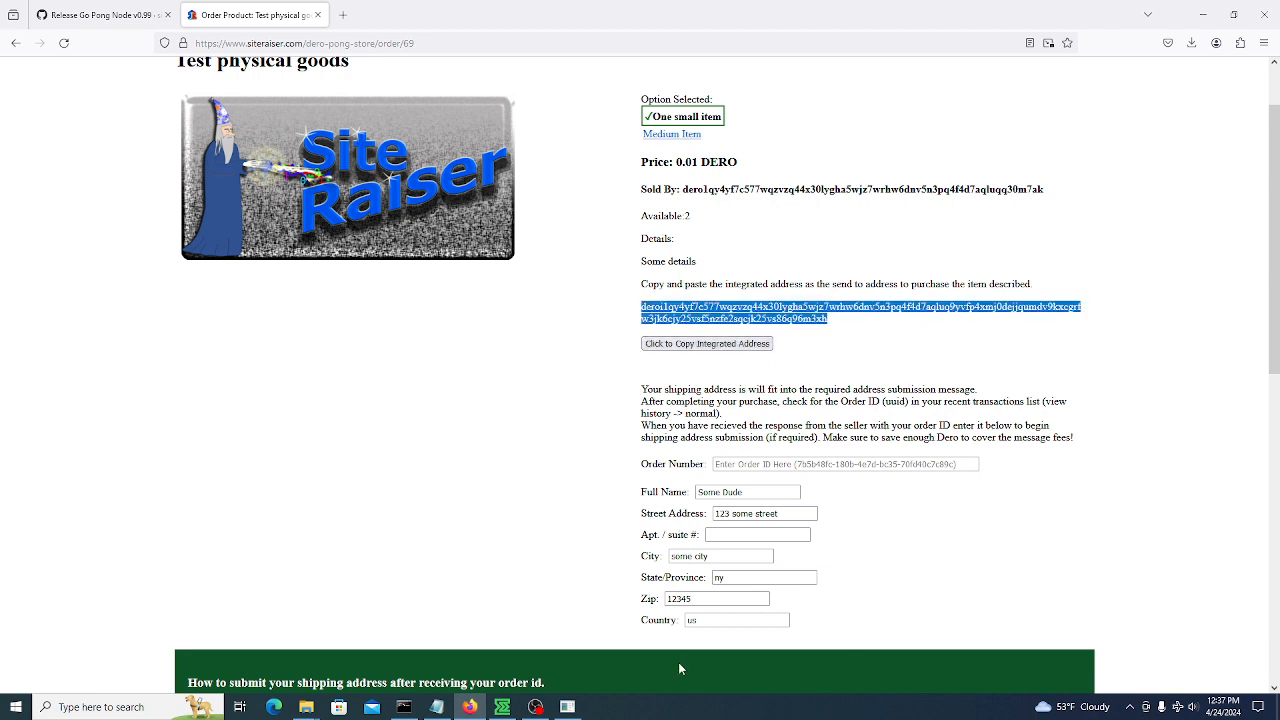
left_click(502, 707)
Start a new Engram payment with the One small item's integrated address as receiver
left_click(1027, 293)
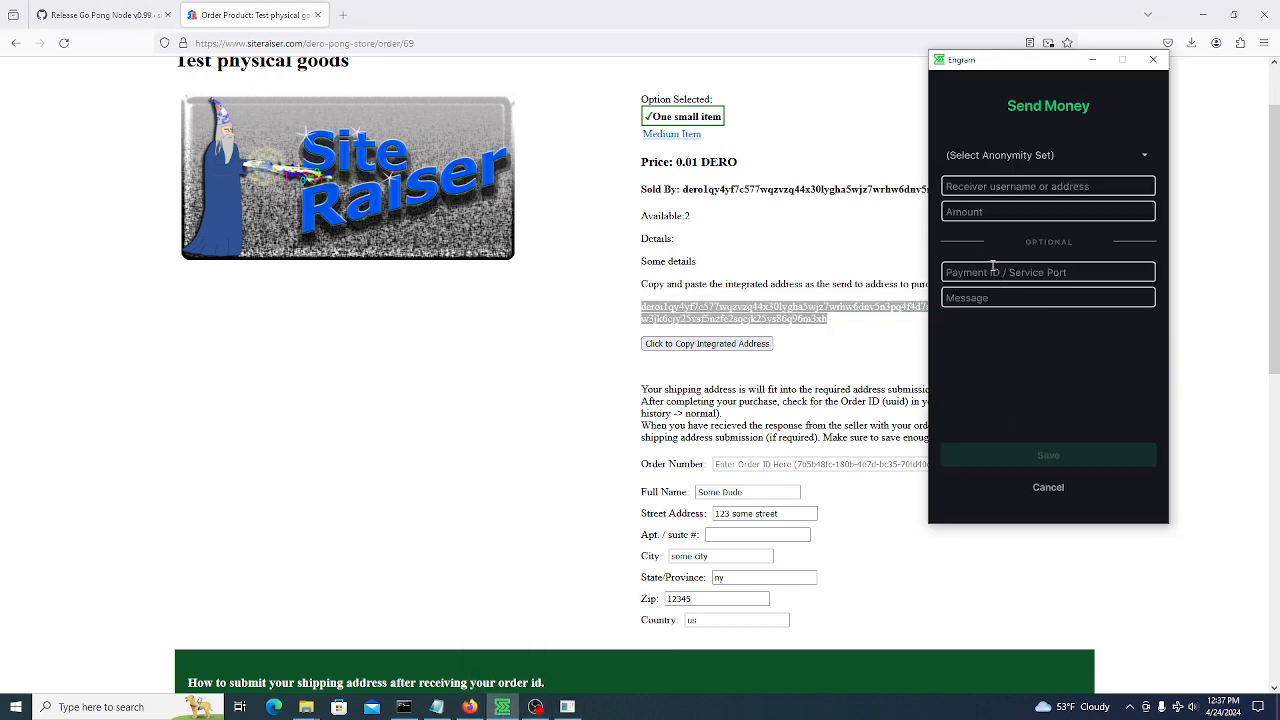
left_click(983, 186)
key("ctrl+v")
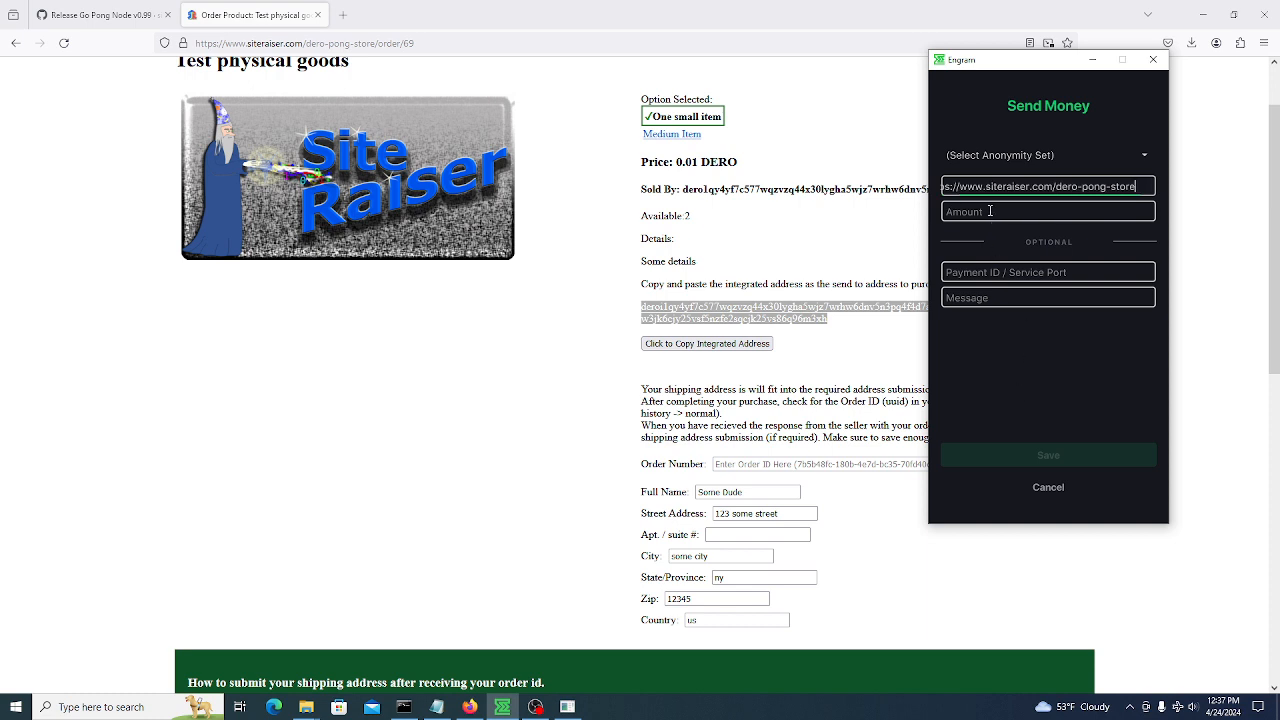
left_click(1062, 185)
key("ctrl+a")
left_click(718, 348)
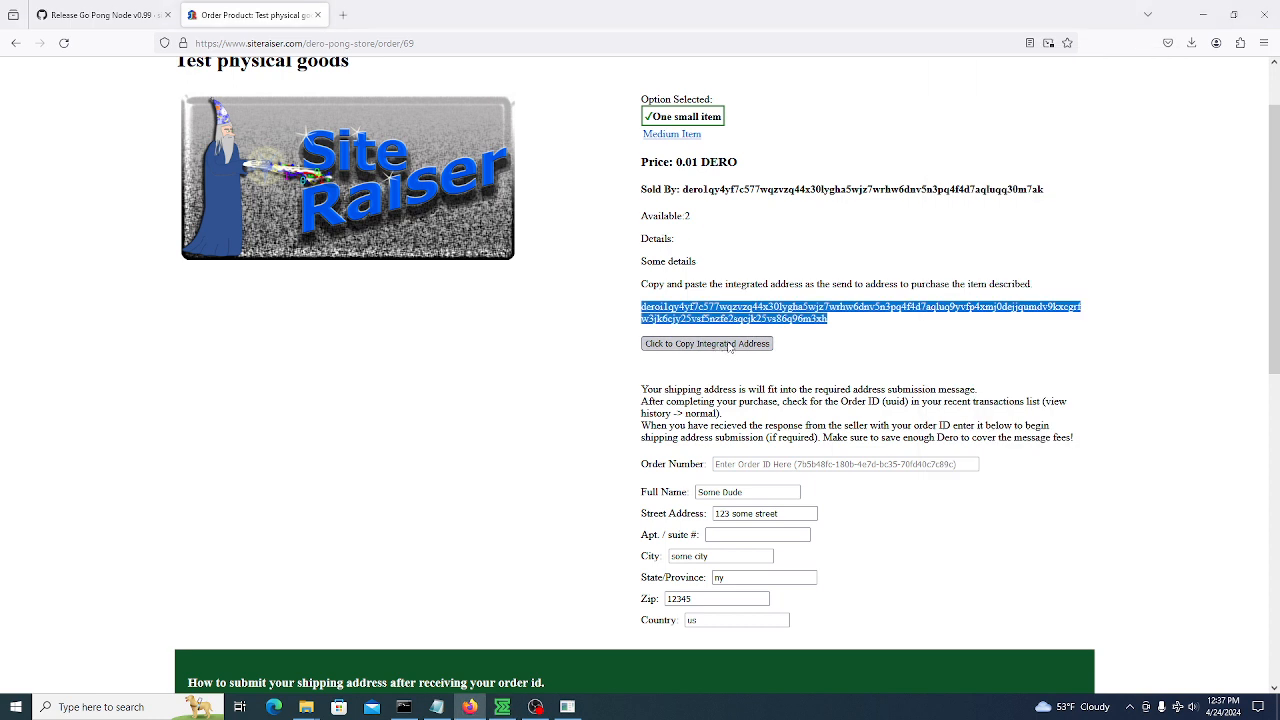
left_click(502, 707)
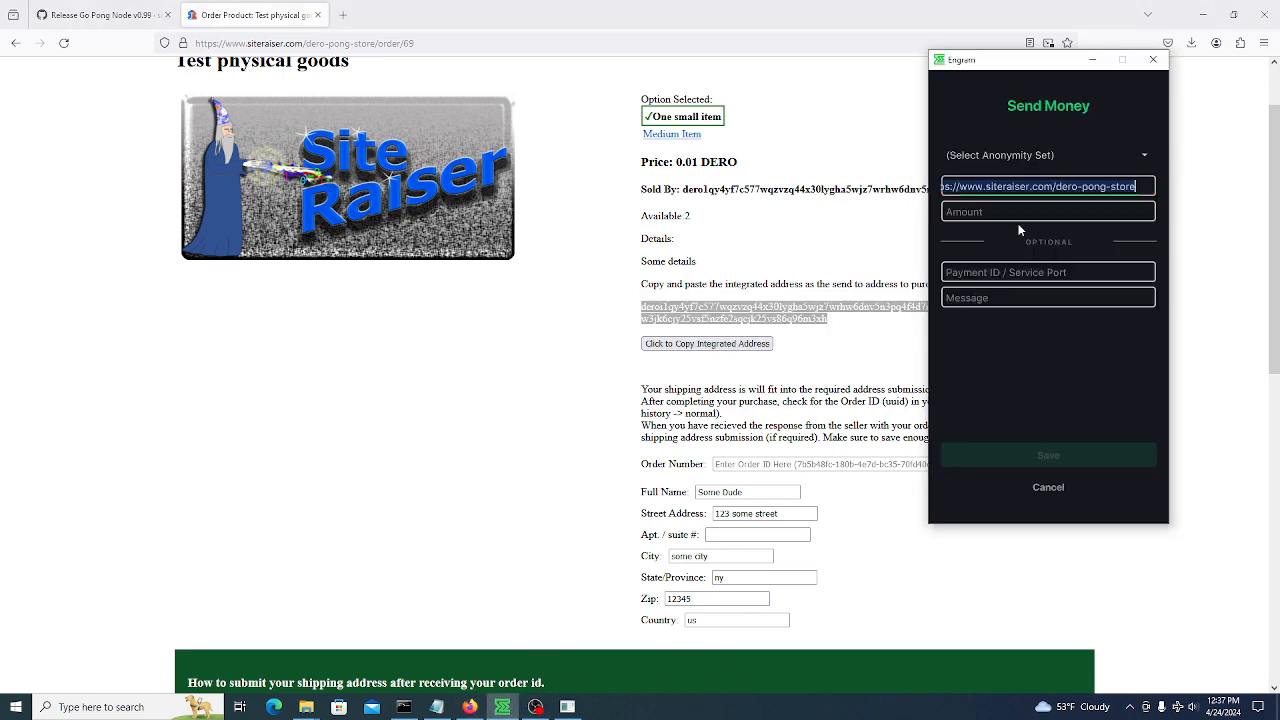
left_click(1035, 187)
key("ctrl+a")
key("ctrl+v")
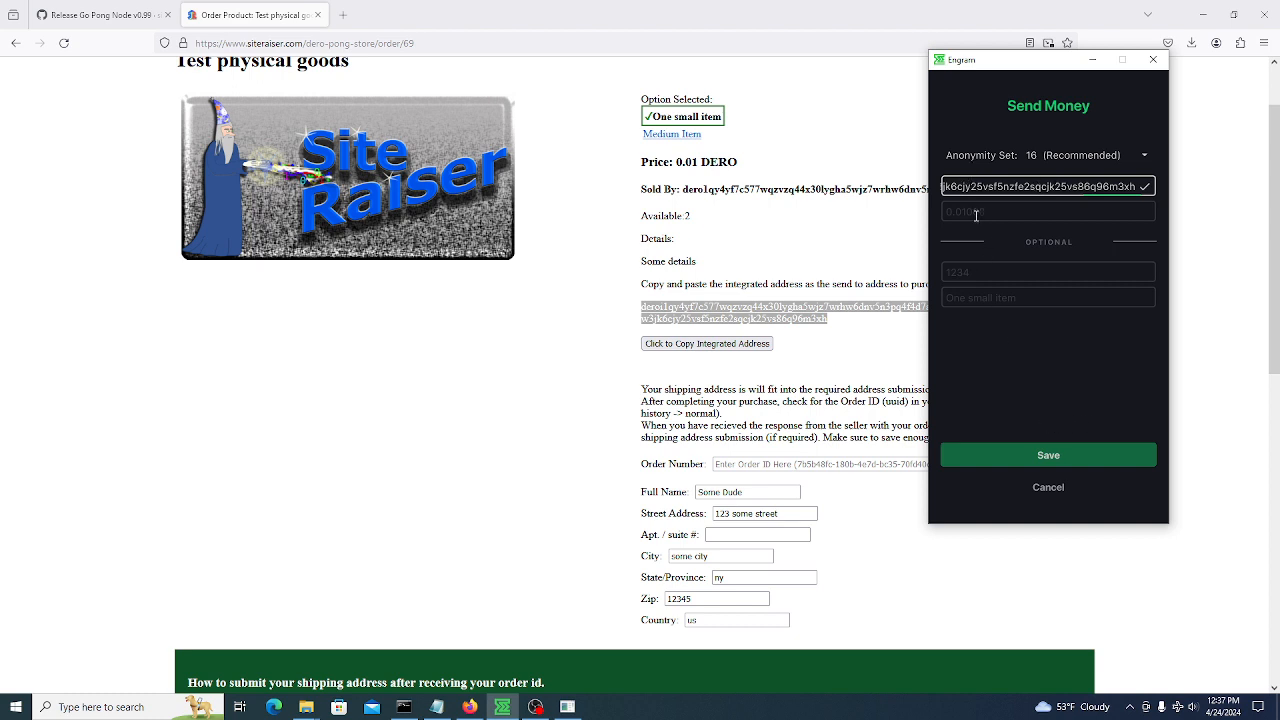
Save the 0.01 DERO payment as pending, then switch the store to Medium Item
left_click(1038, 466)
left_click(1048, 487)
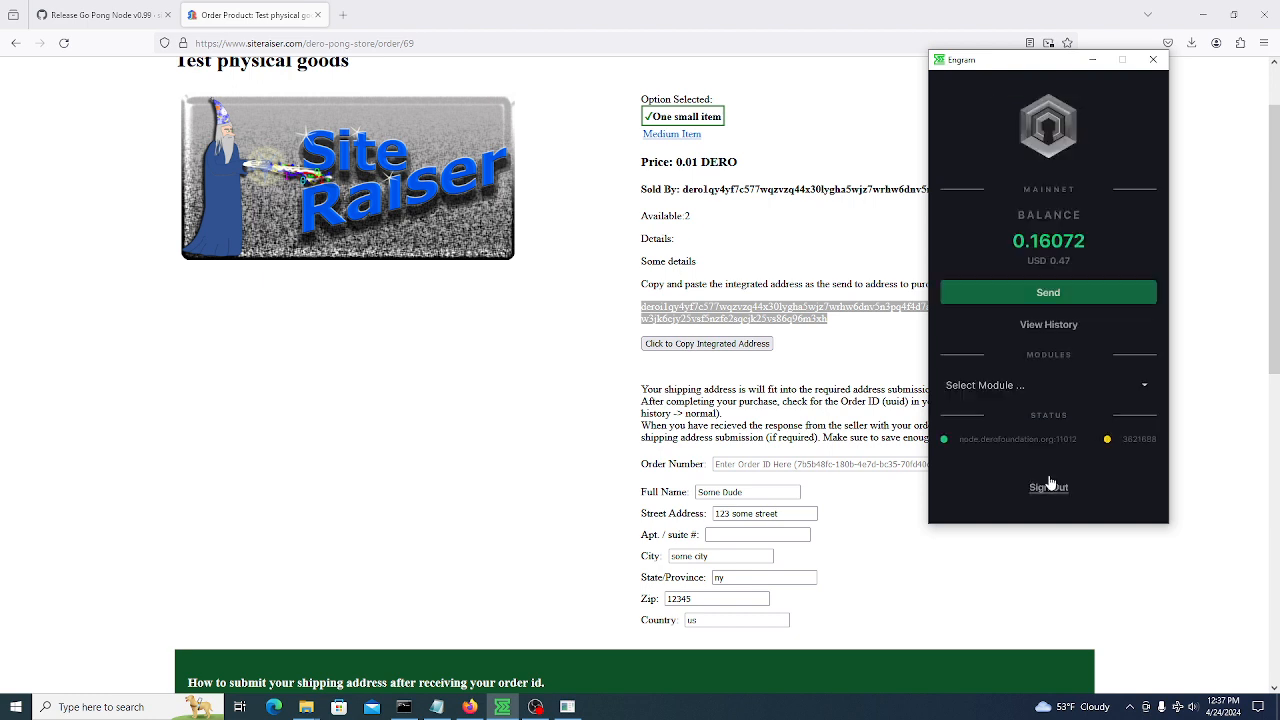
left_click(1043, 292)
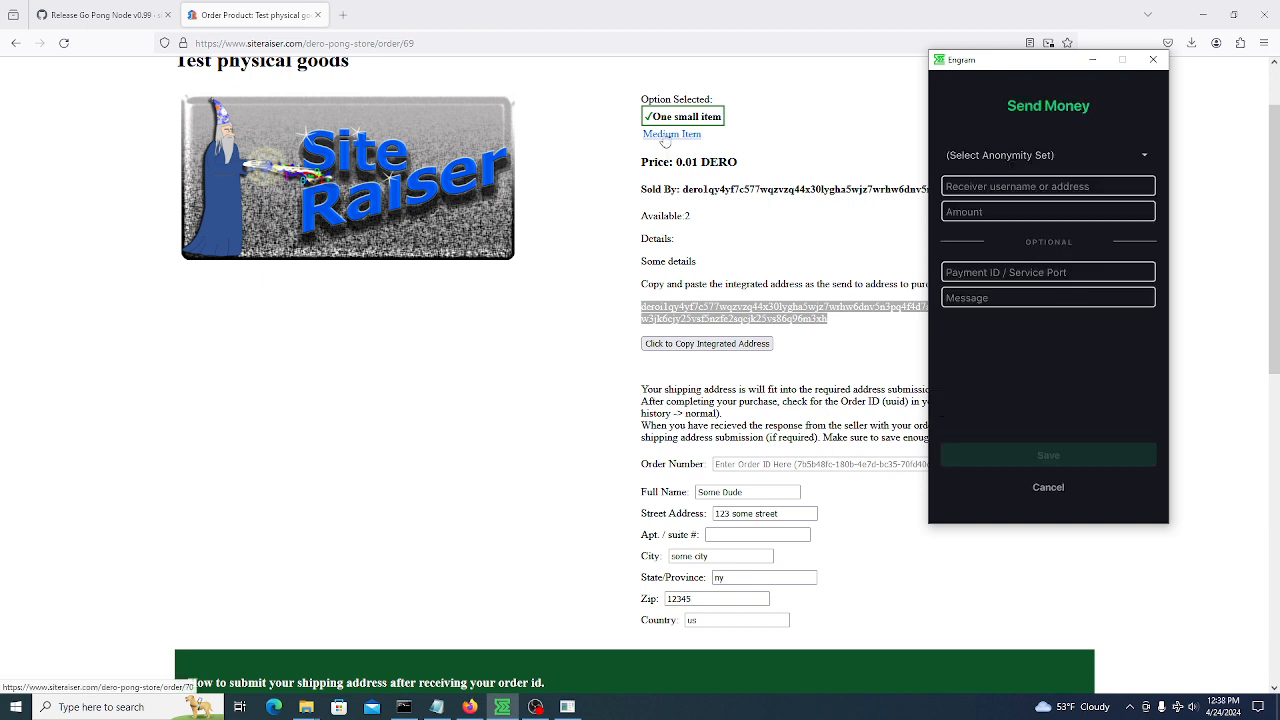
left_click(668, 136)
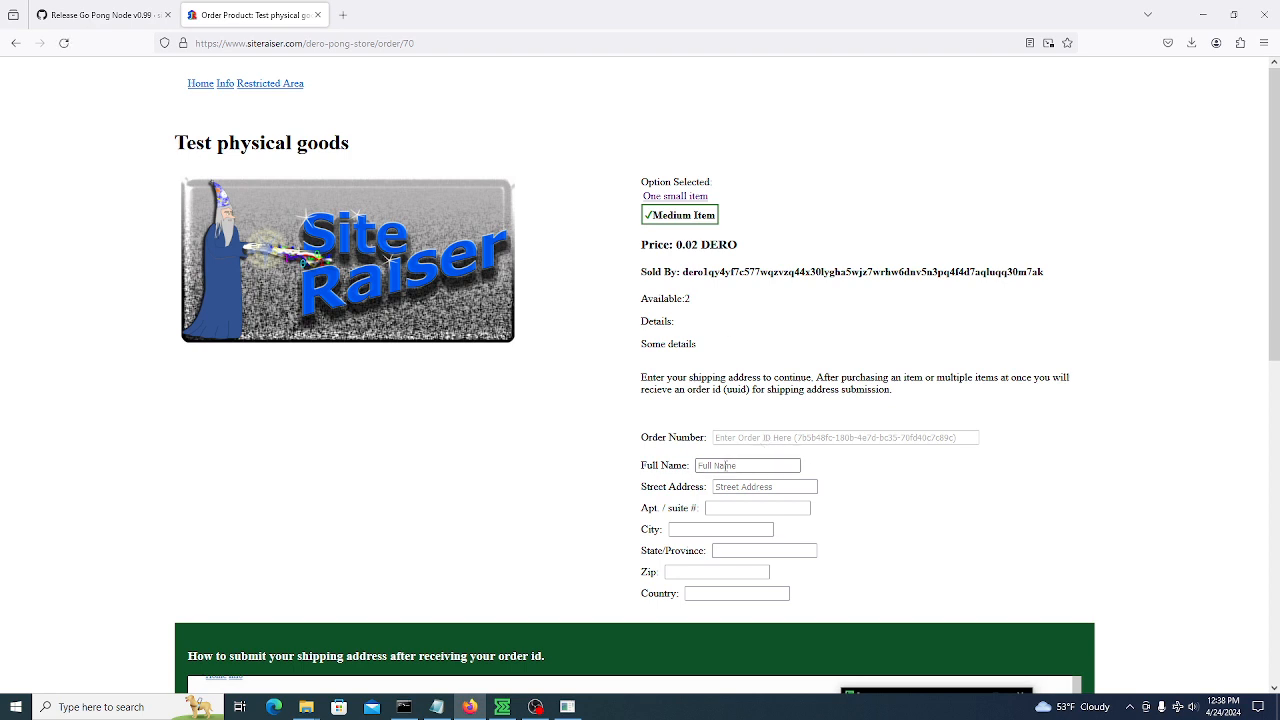
left_click(724, 467)
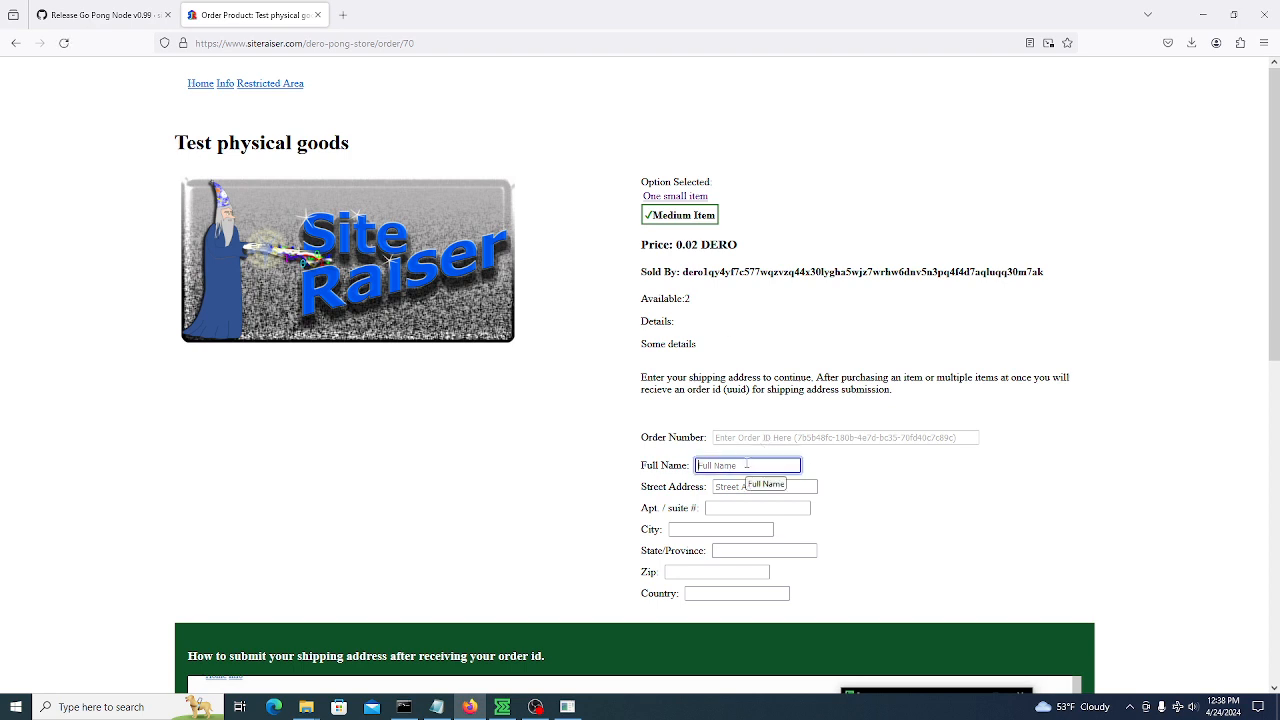
Enter sample full name, street, city, state, zip and country on the Medium Item form
type("carl")
left_click(785, 489)
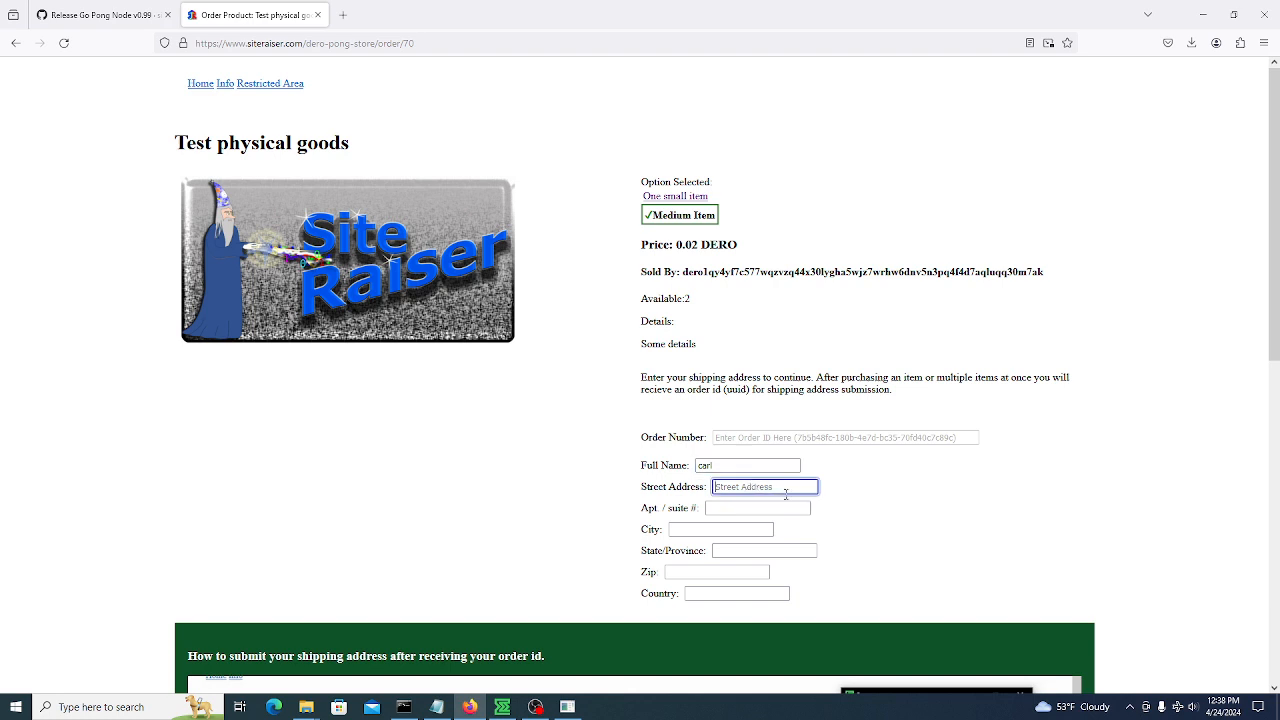
type("123")
left_click(701, 527)
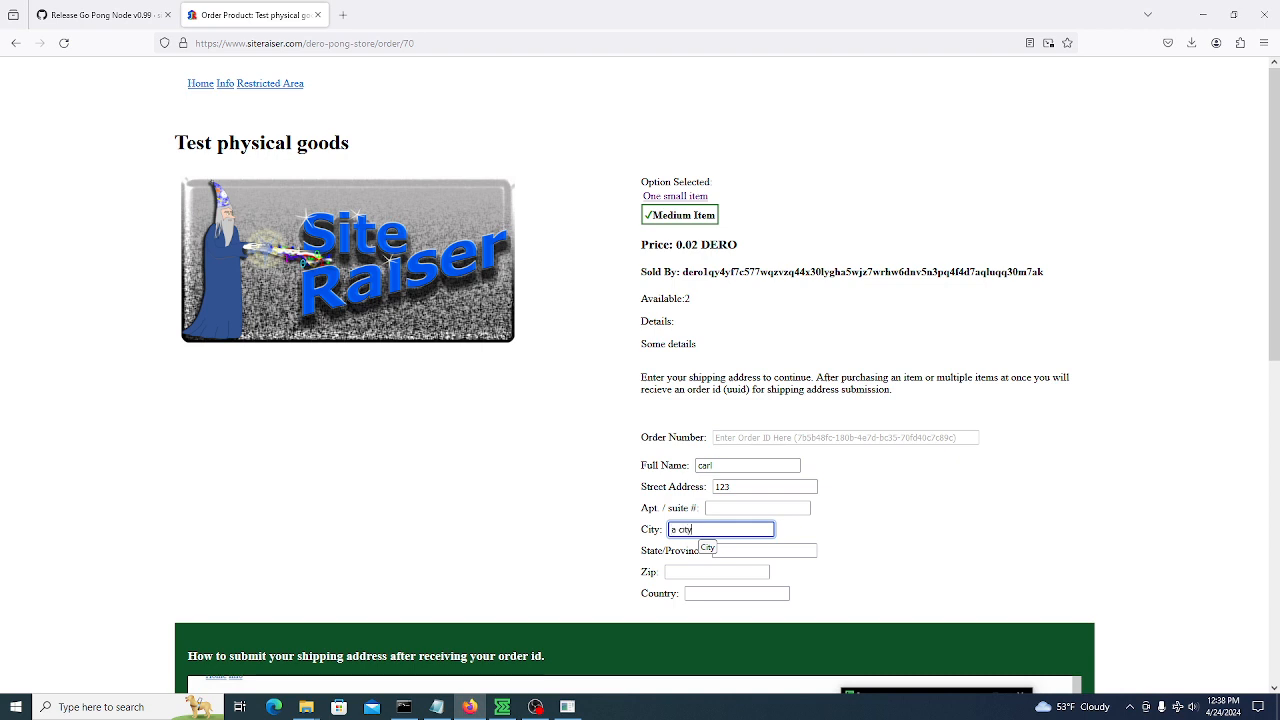
left_click(753, 548)
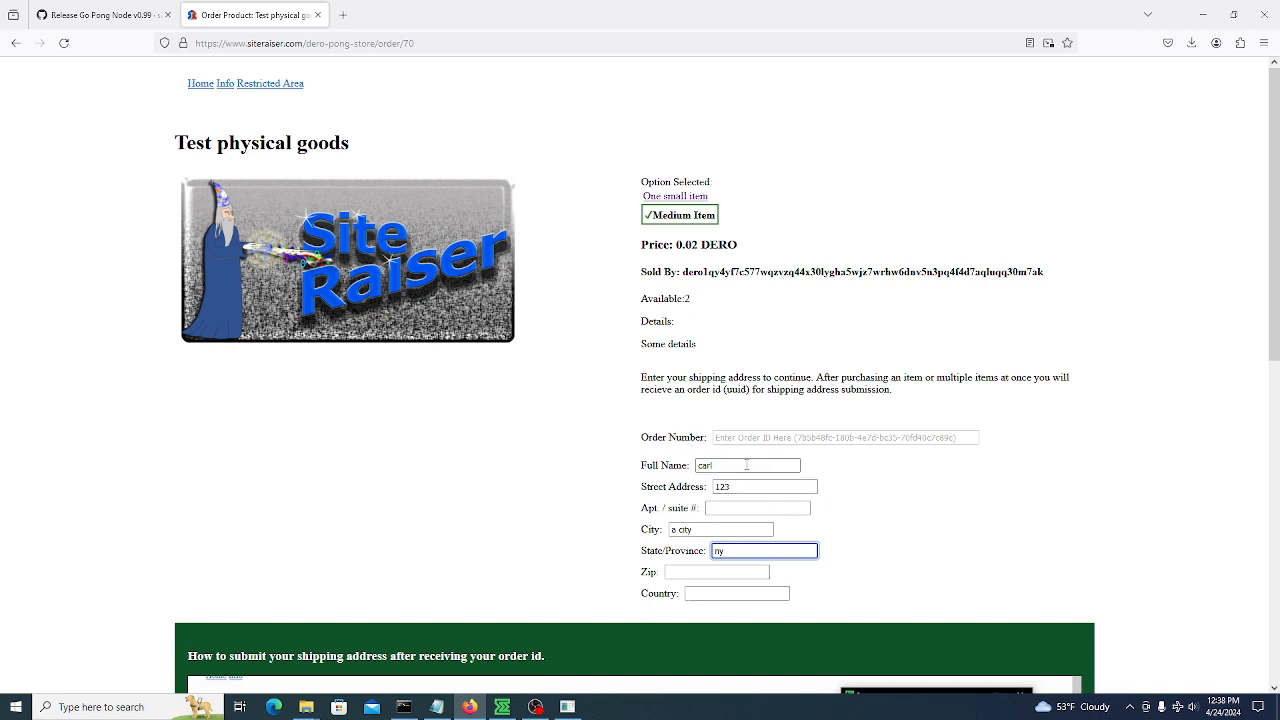
left_click(677, 572)
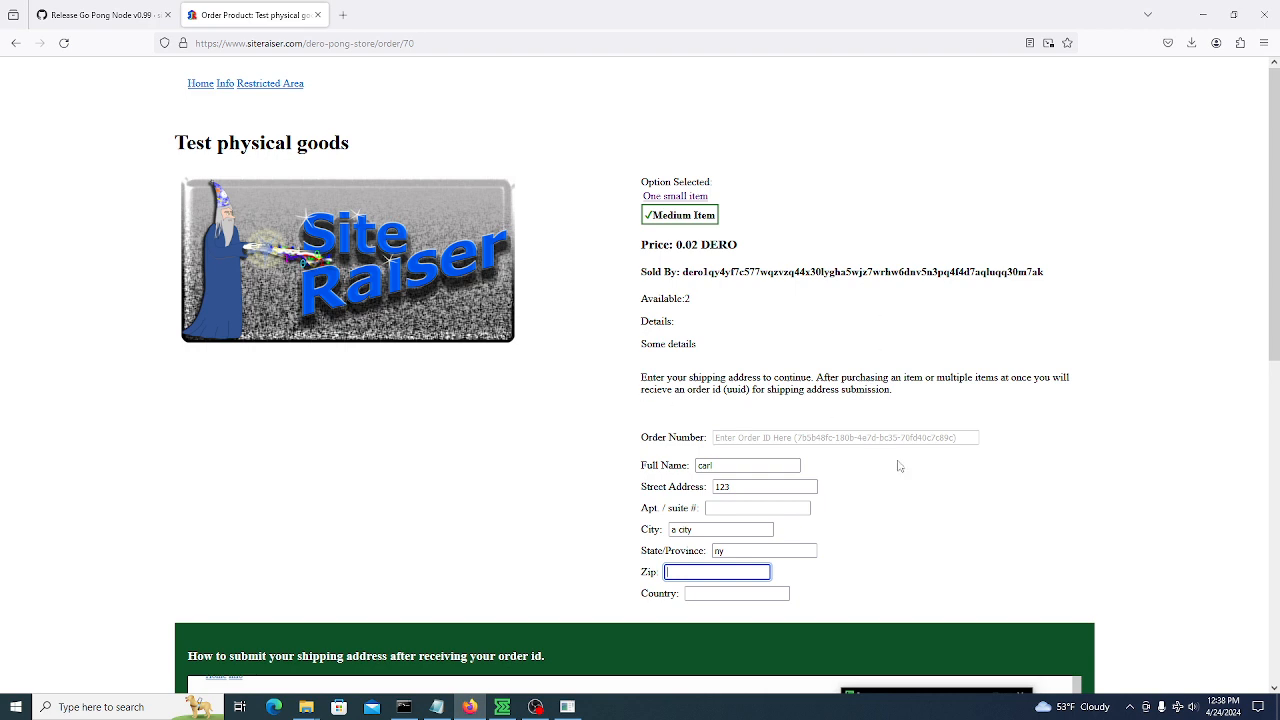
type("12835")
key("Tab")
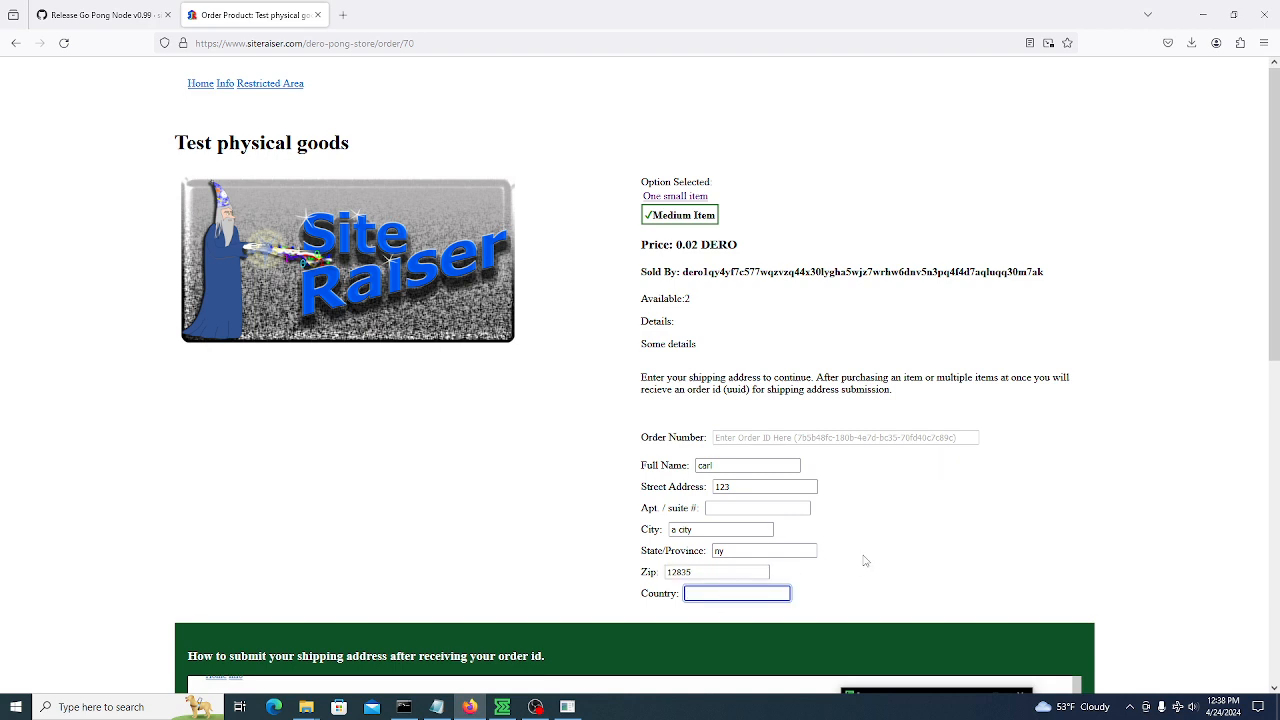
Paste the Medium Item integrated address as receiver and save the 0.02 DERO transfer
type("us")
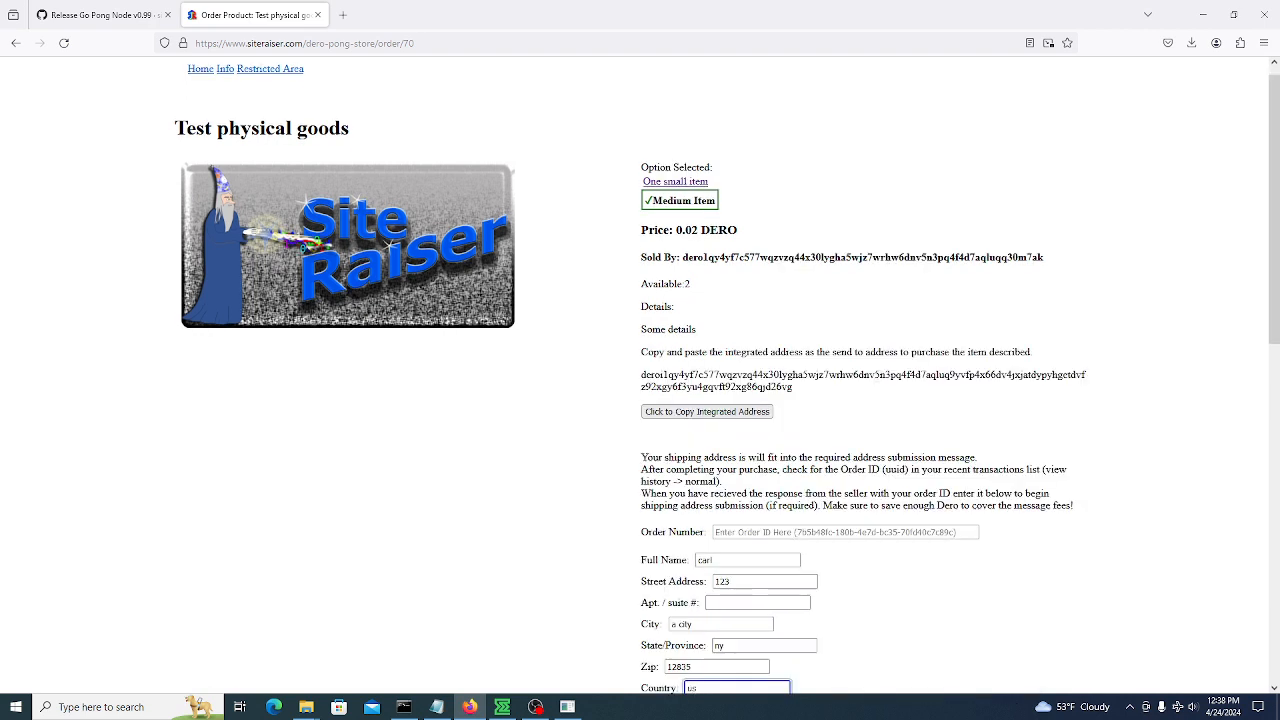
left_click(706, 411)
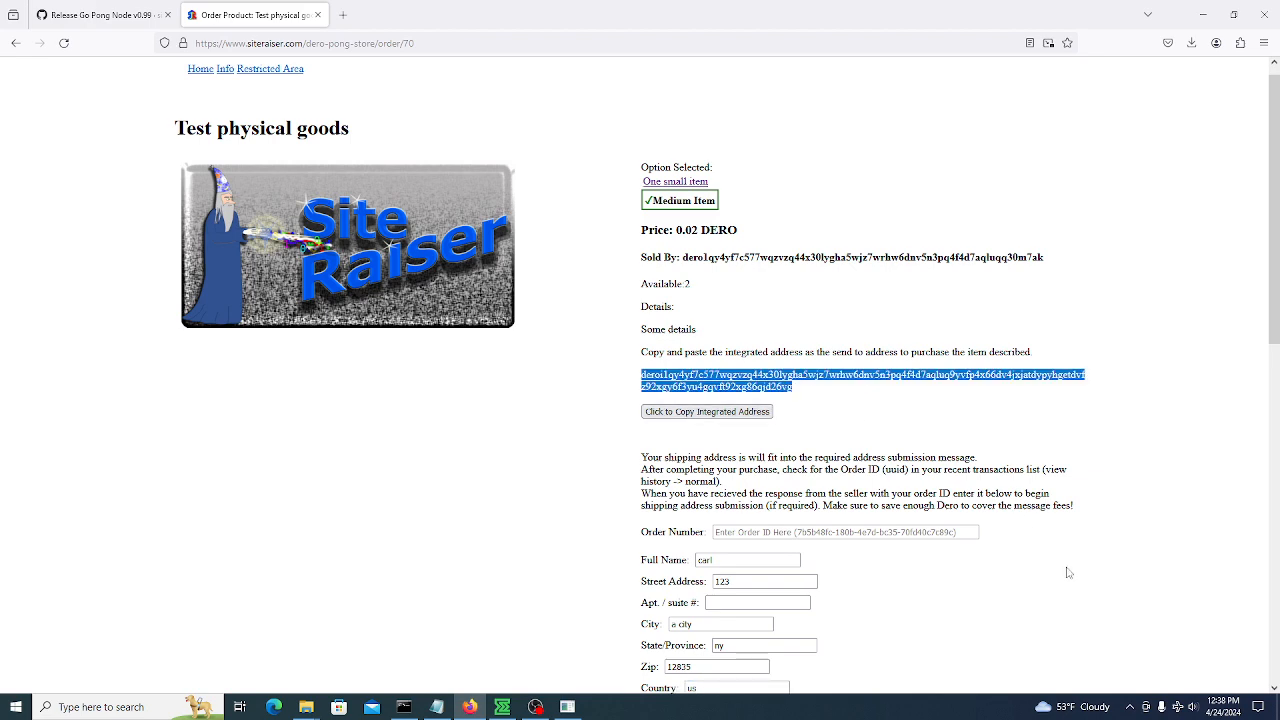
scroll(911, 591, "down", 2)
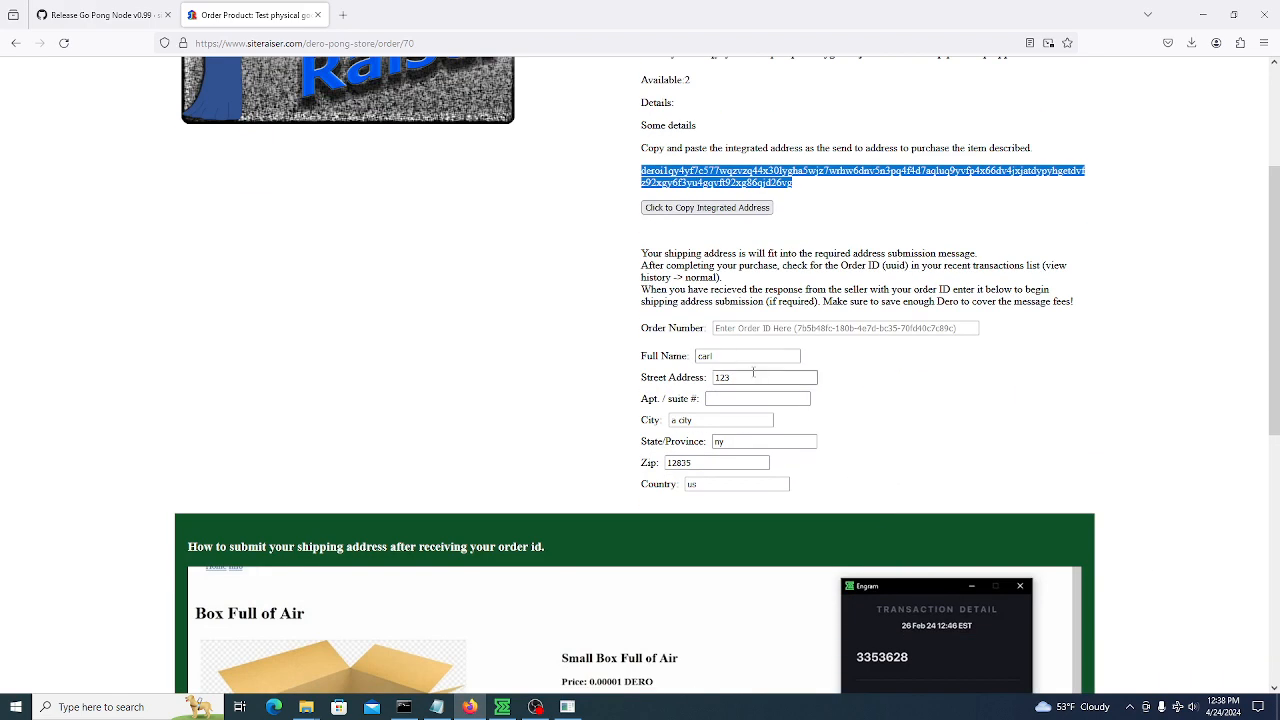
left_click(502, 706)
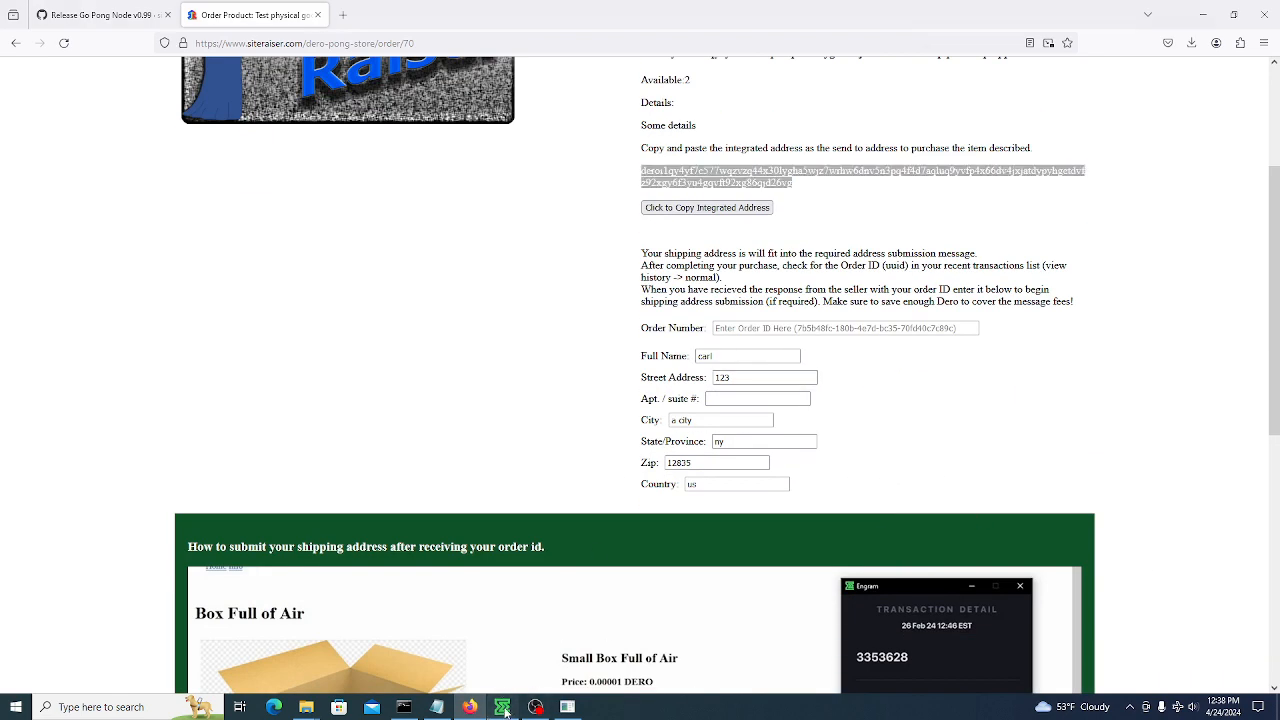
left_click(955, 186)
key("ctrl+v")
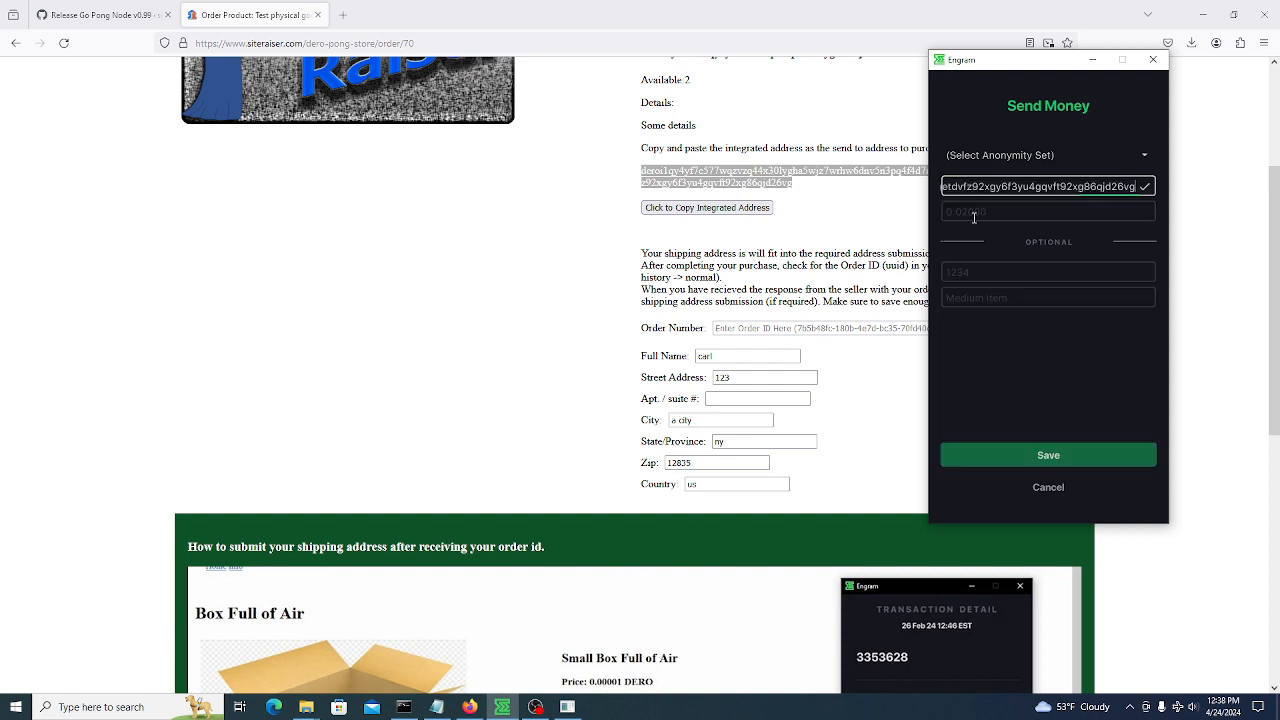
left_click(1050, 457)
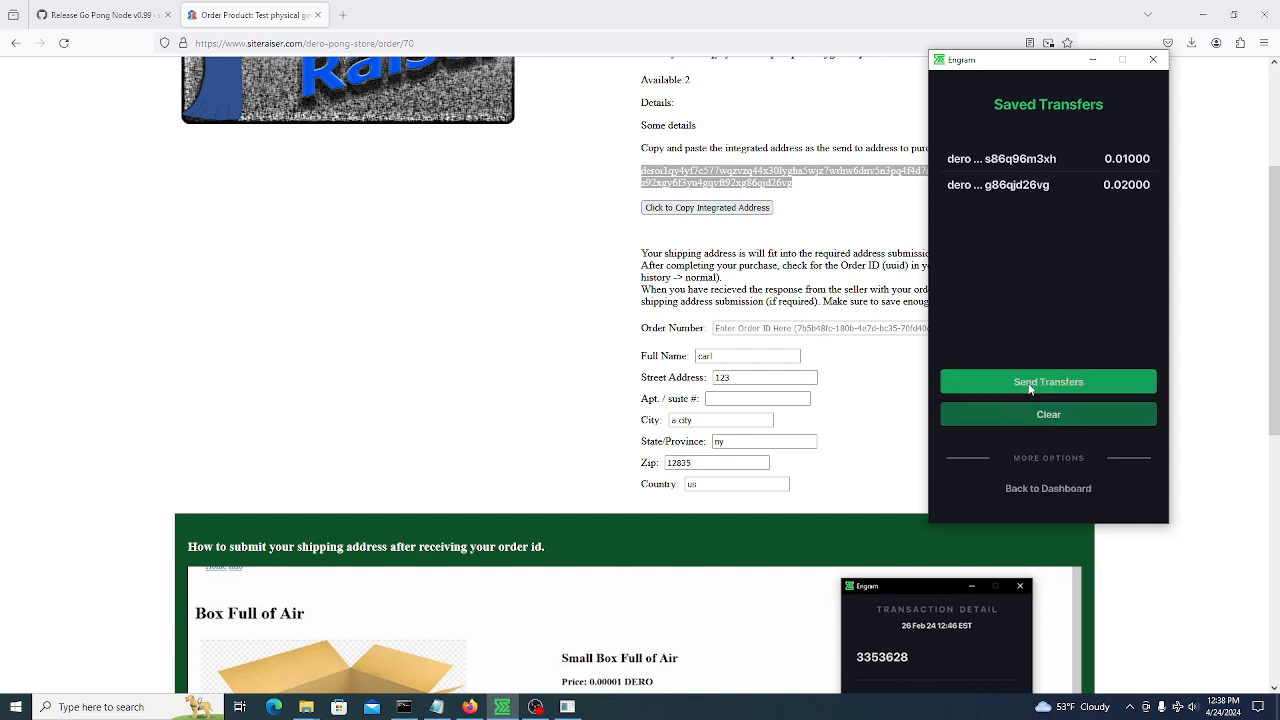
Return the Go Pong Node window from the product list to its Home view
left_click(567, 707)
scroll(80, 232, "up", 5)
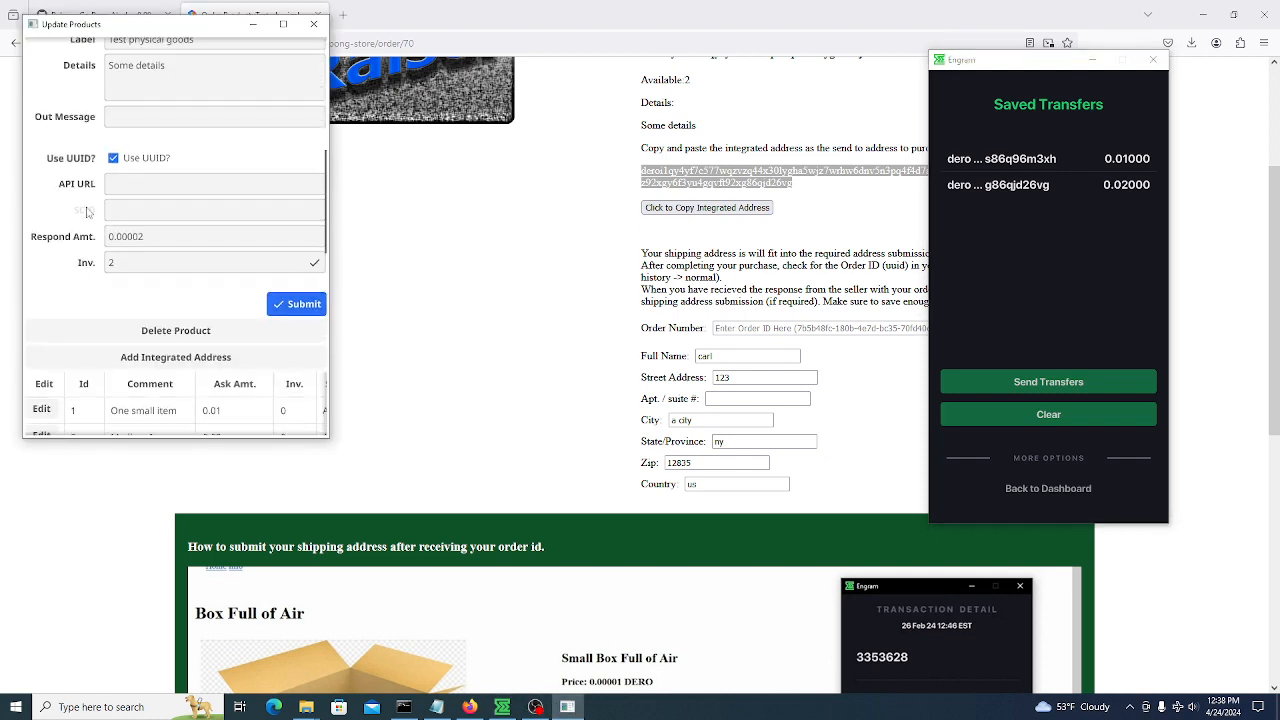
scroll(80, 232, "up", 5)
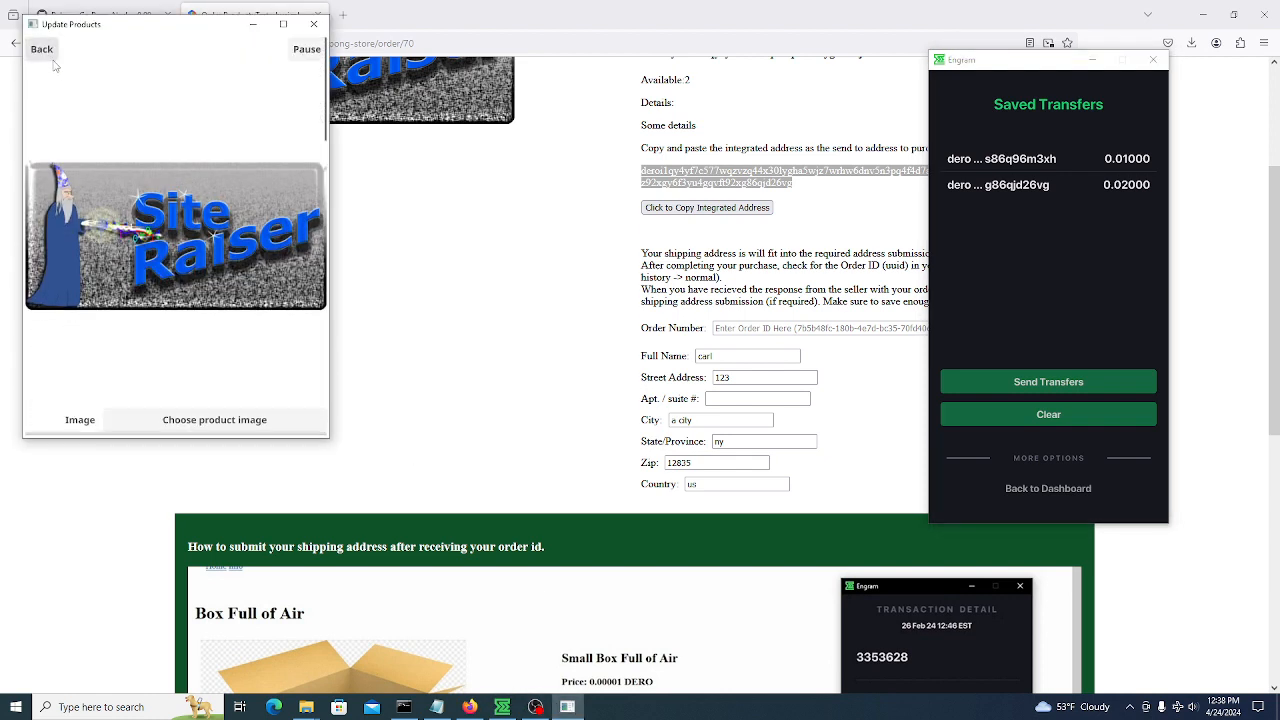
left_click(40, 46)
left_click(44, 49)
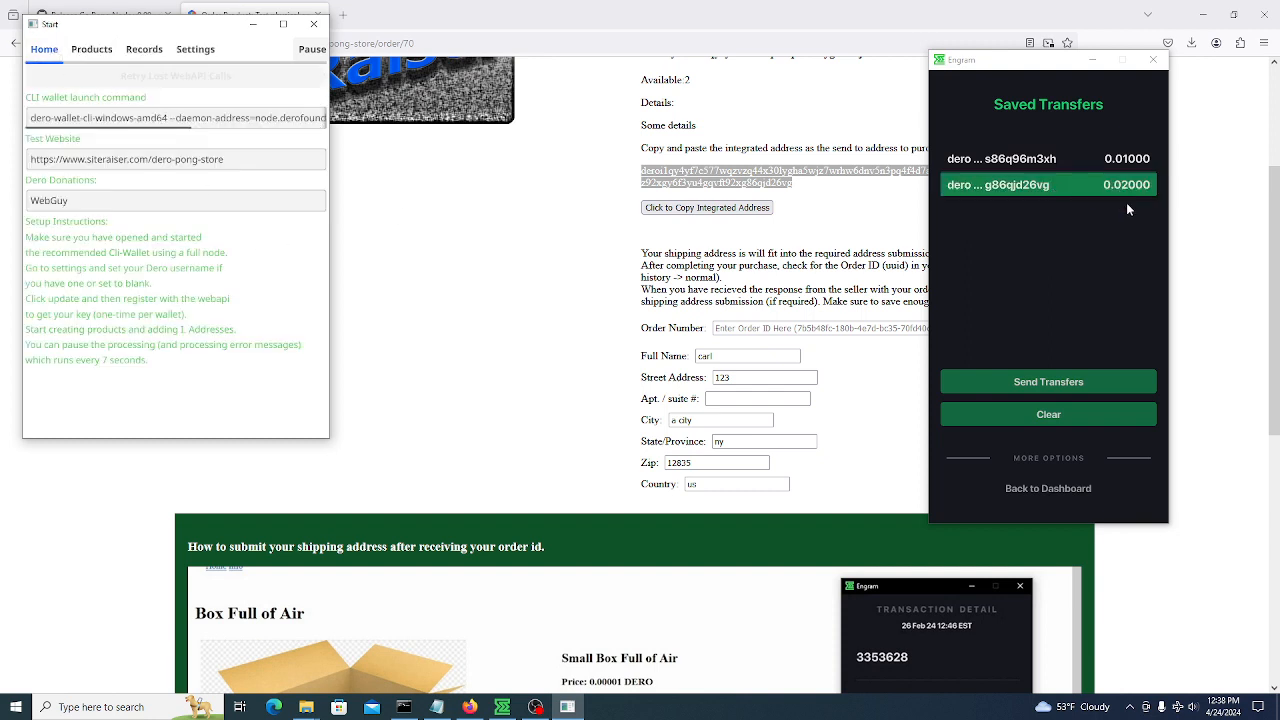
Send the 0.01 and 0.02 DERO saved transfers, confirming with the wallet password
left_click(1023, 389)
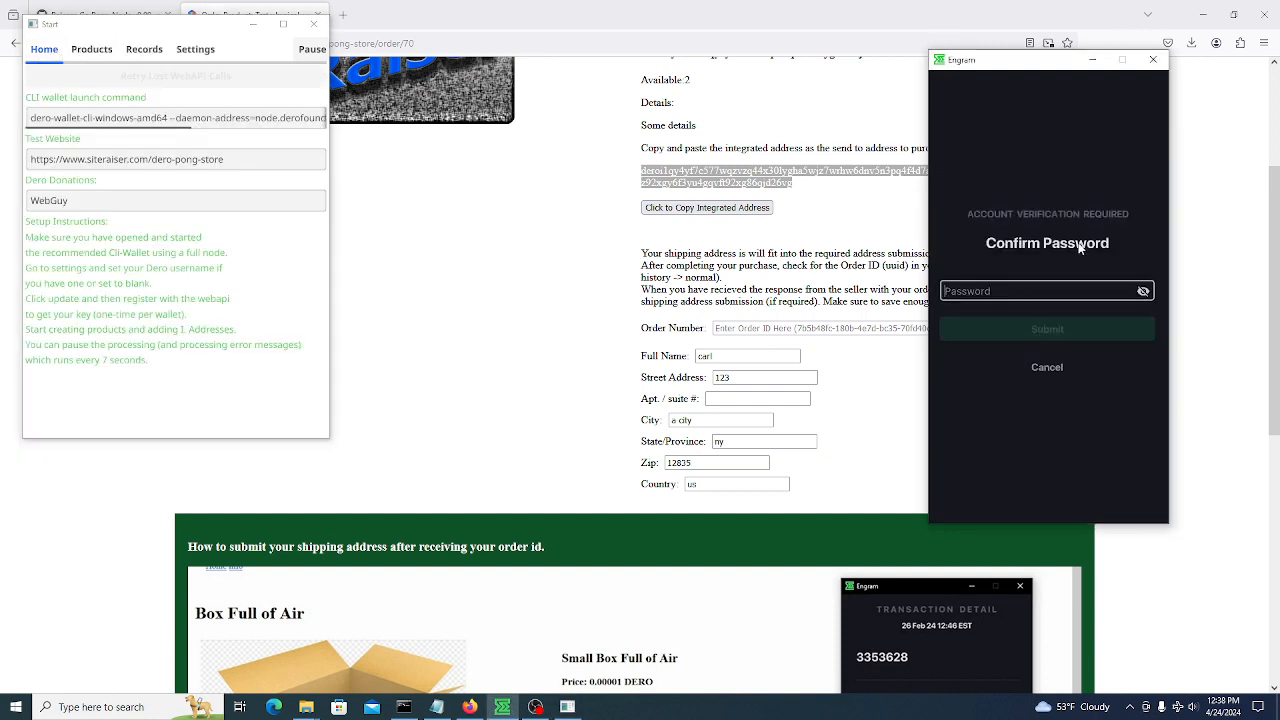
type("********")
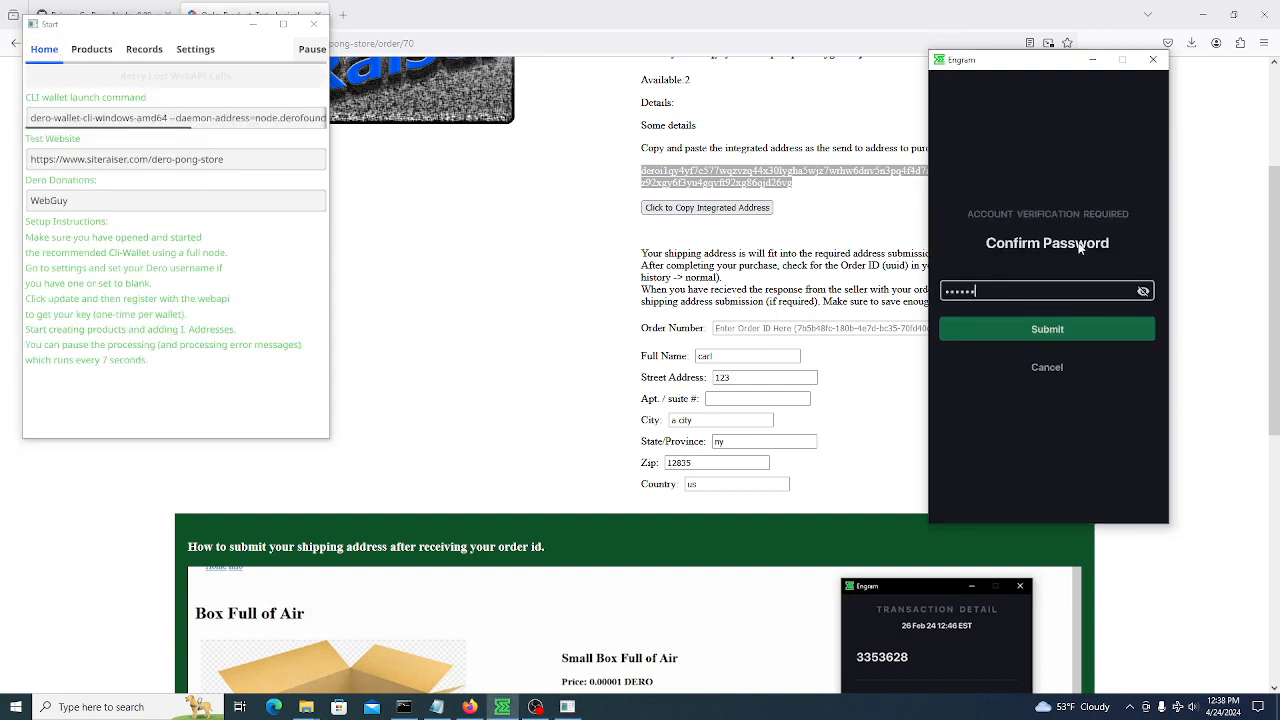
key("Return")
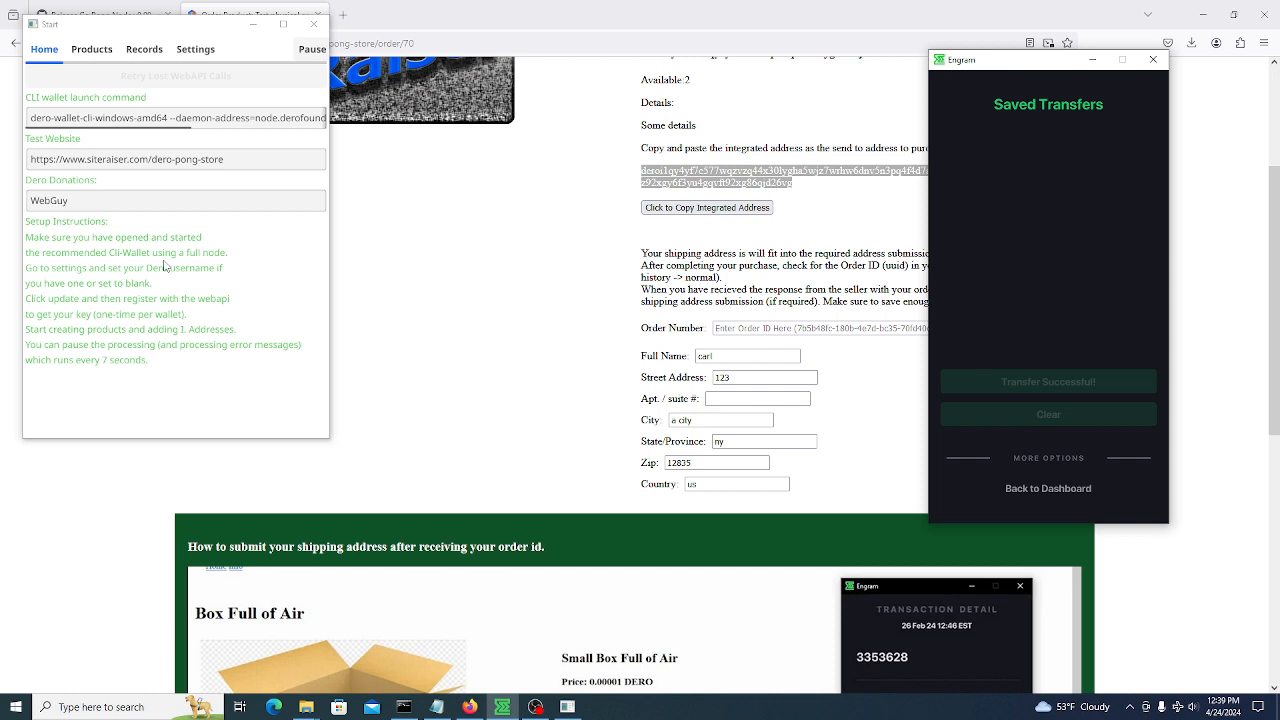
Clear the response-initiated notice via Settings > Advanced Settings, then go back Home
left_click(207, 55)
scroll(103, 302, "down", 5)
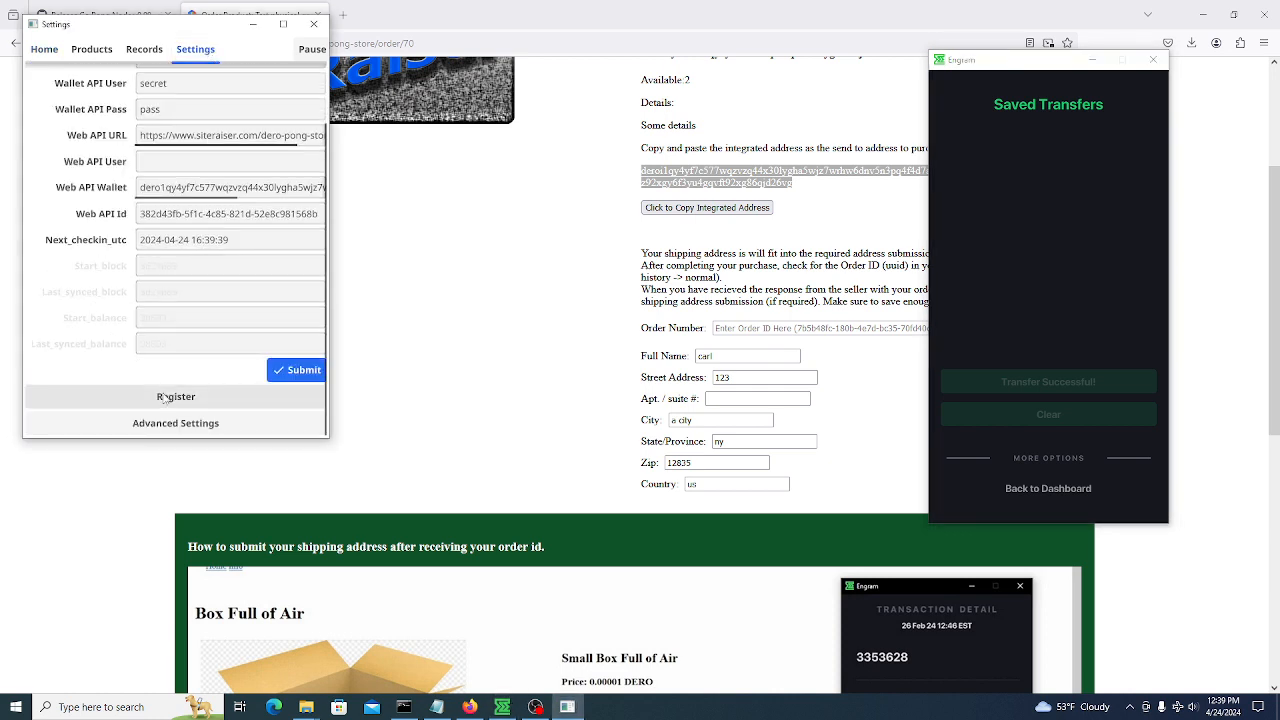
left_click(180, 420)
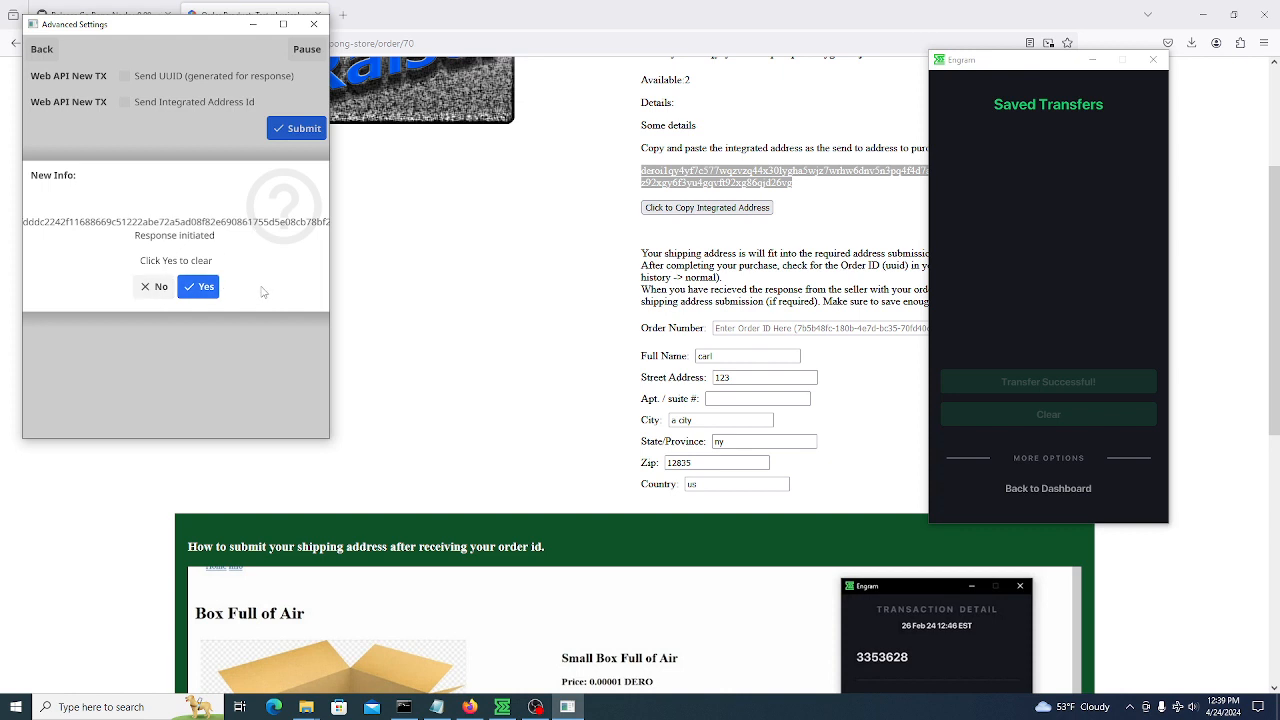
left_click(205, 287)
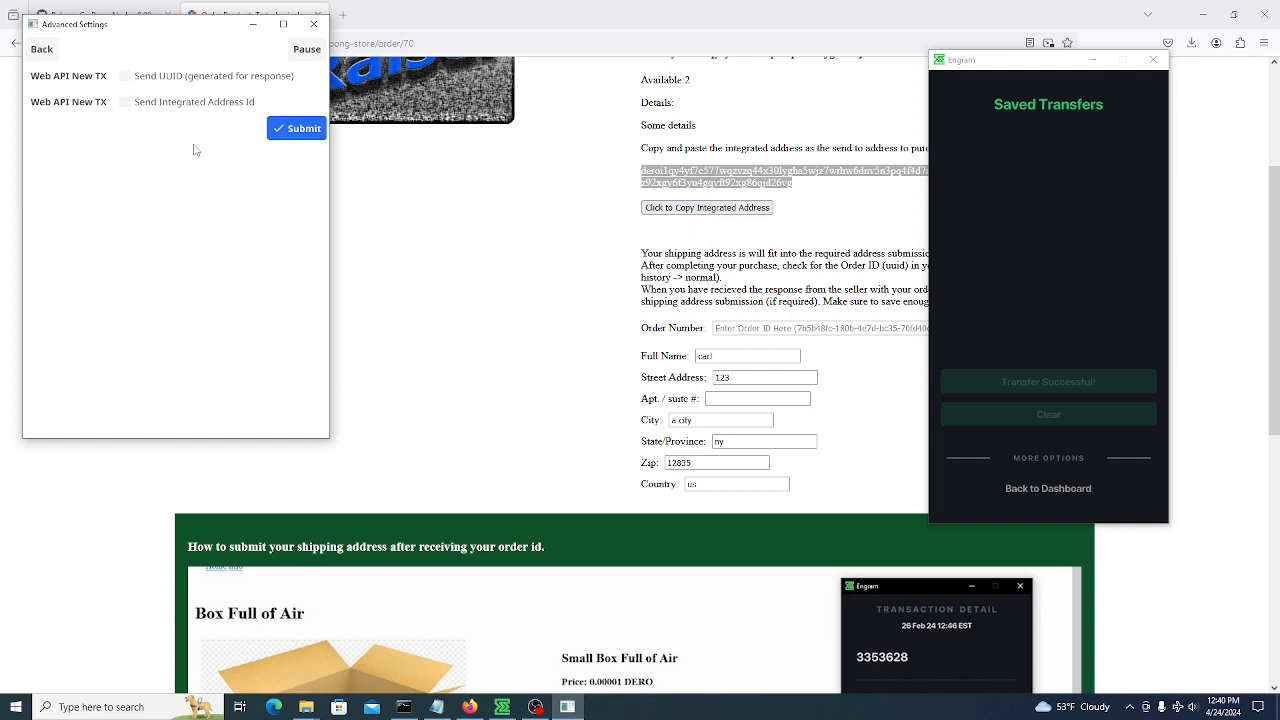
left_click(44, 55)
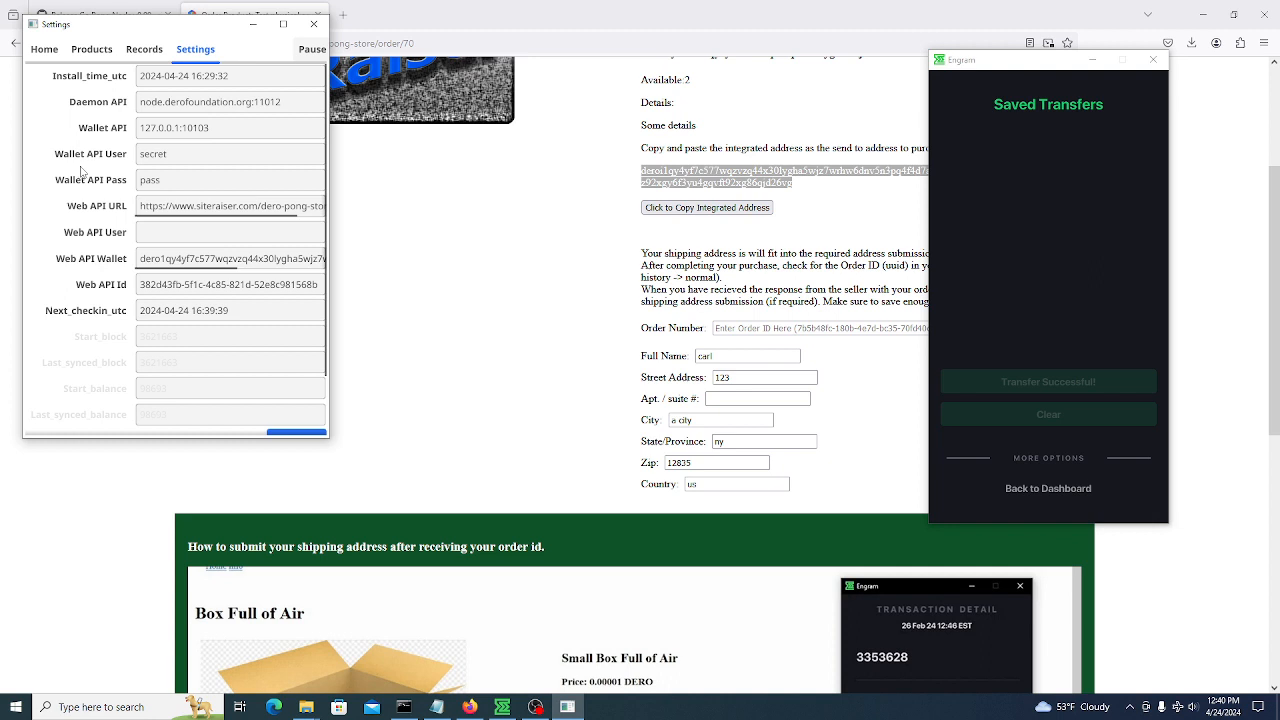
left_click(44, 49)
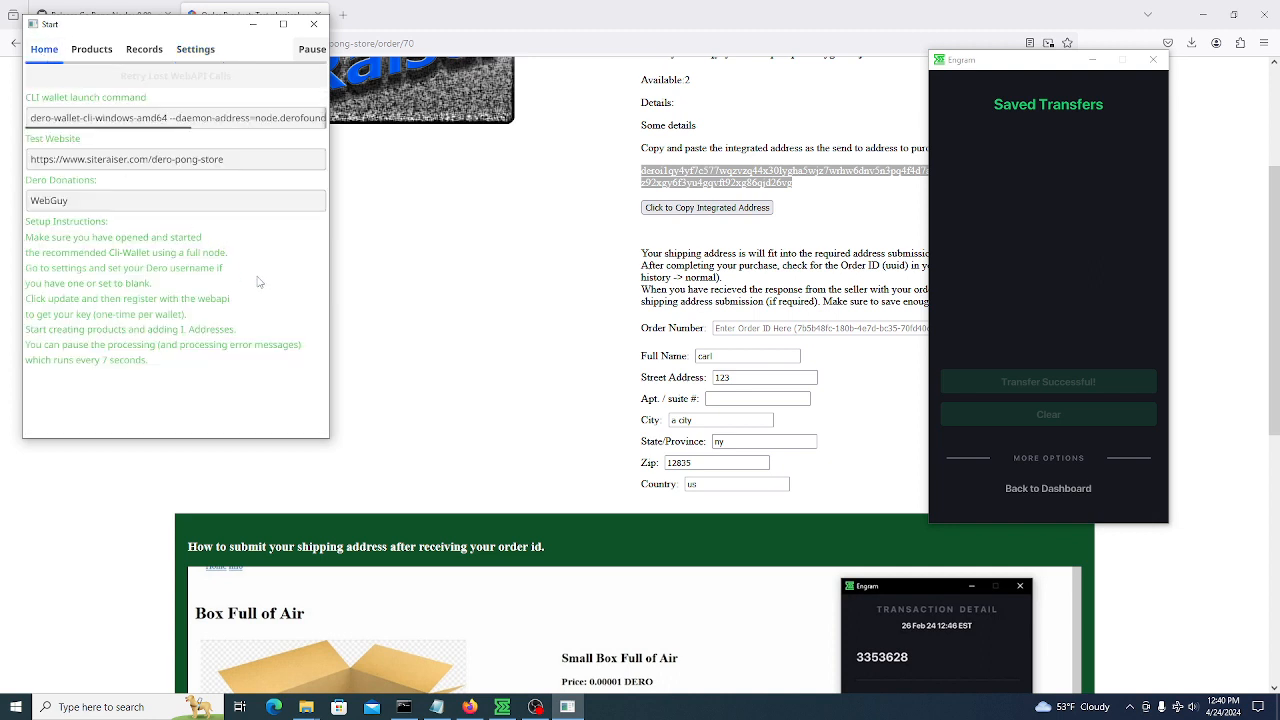
Review the 2-item sale and Order 1 details, clear the notice, then edit the street address
left_click(144, 52)
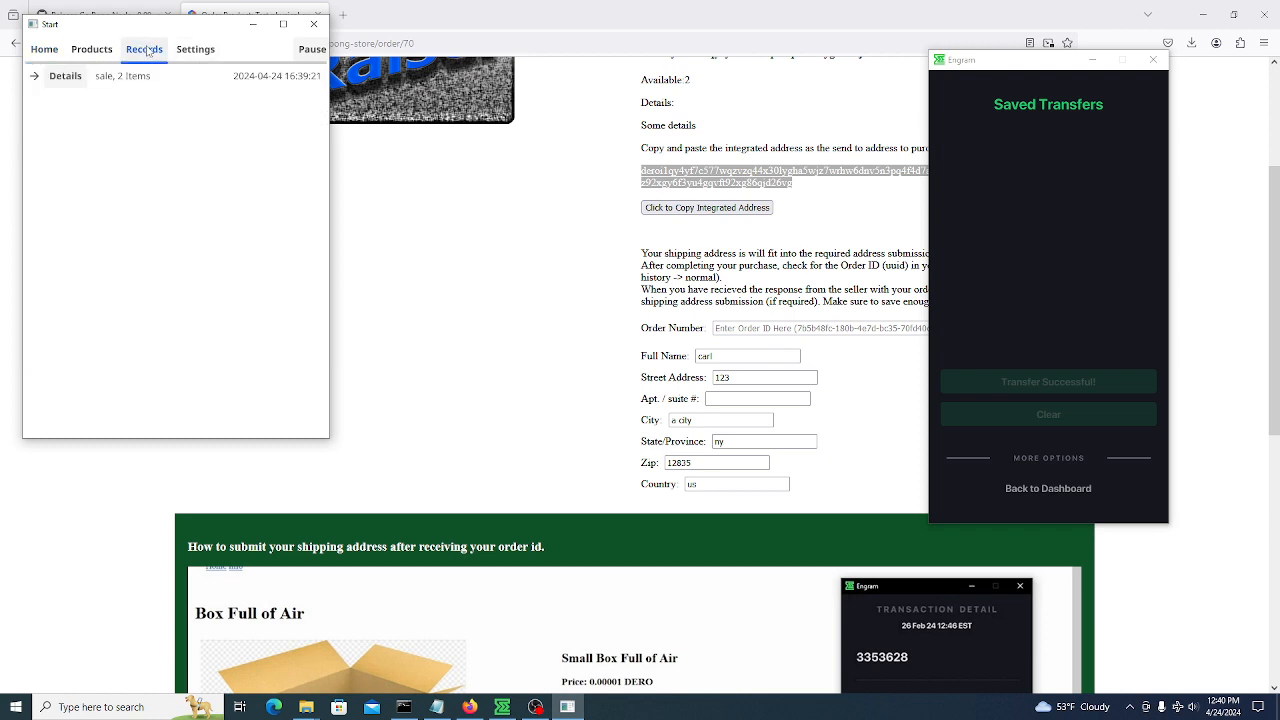
left_click(34, 77)
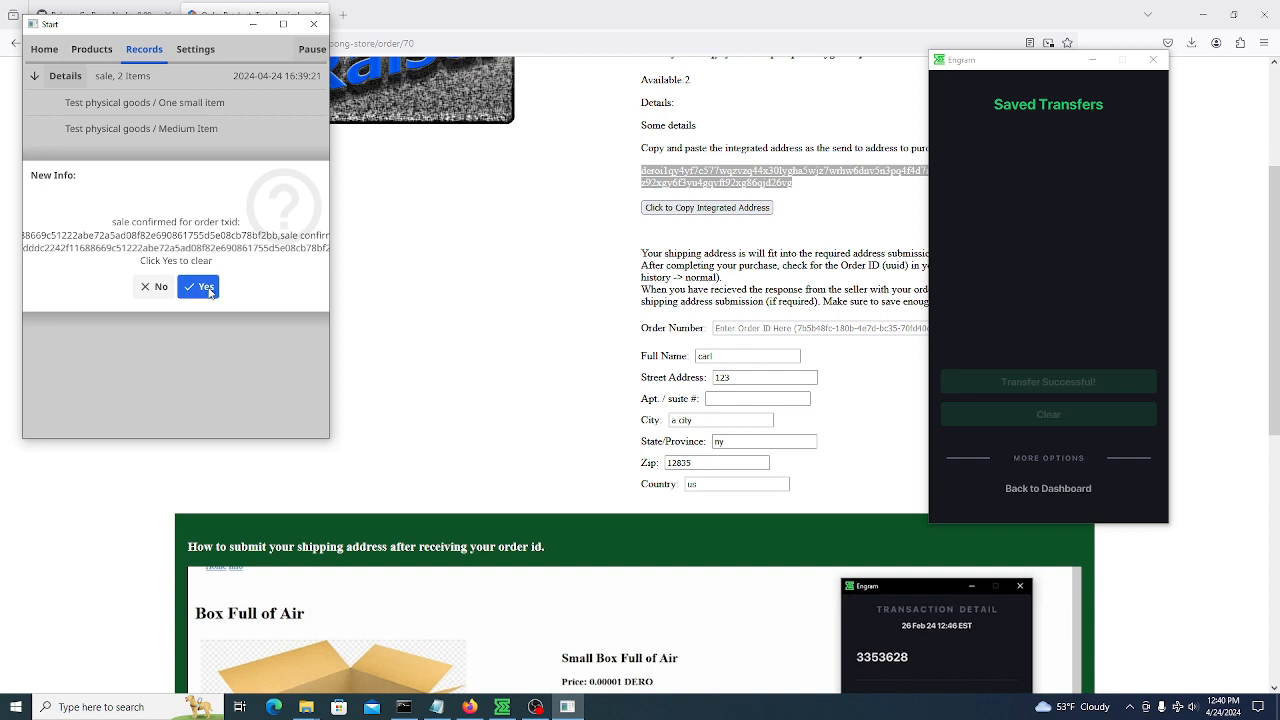
left_click(205, 288)
left_click(68, 78)
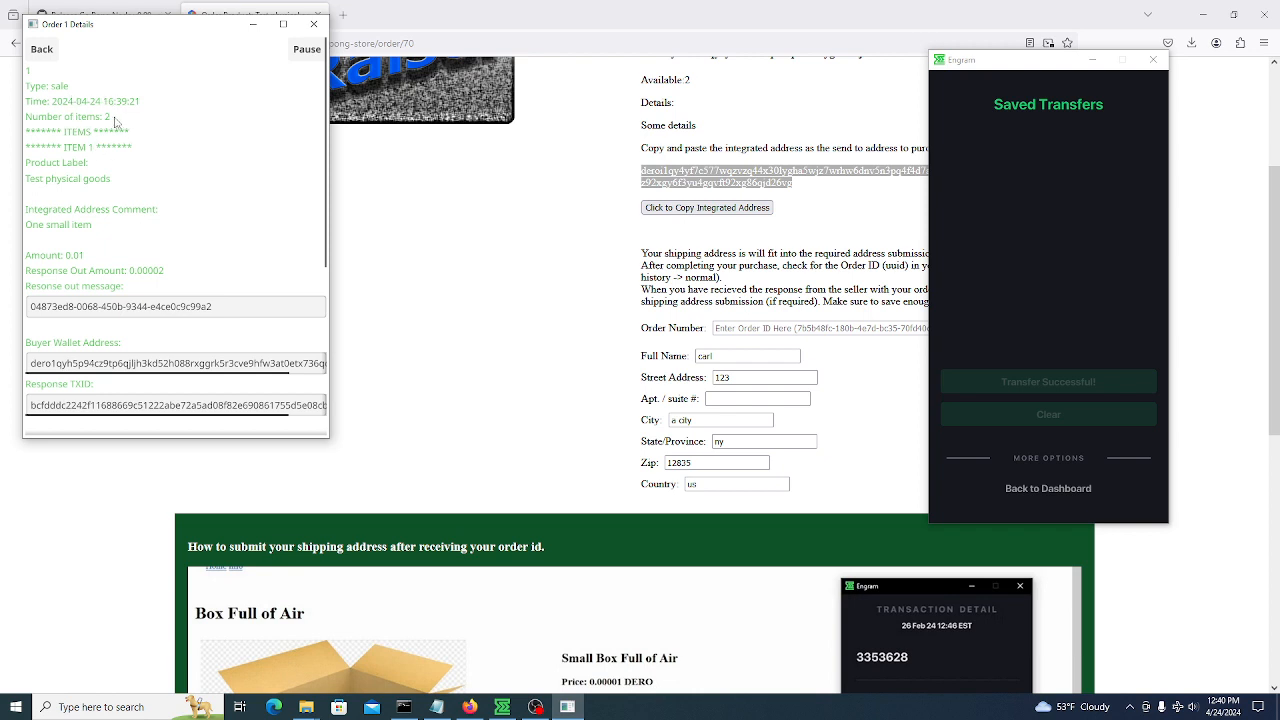
scroll(185, 354, "down", 3)
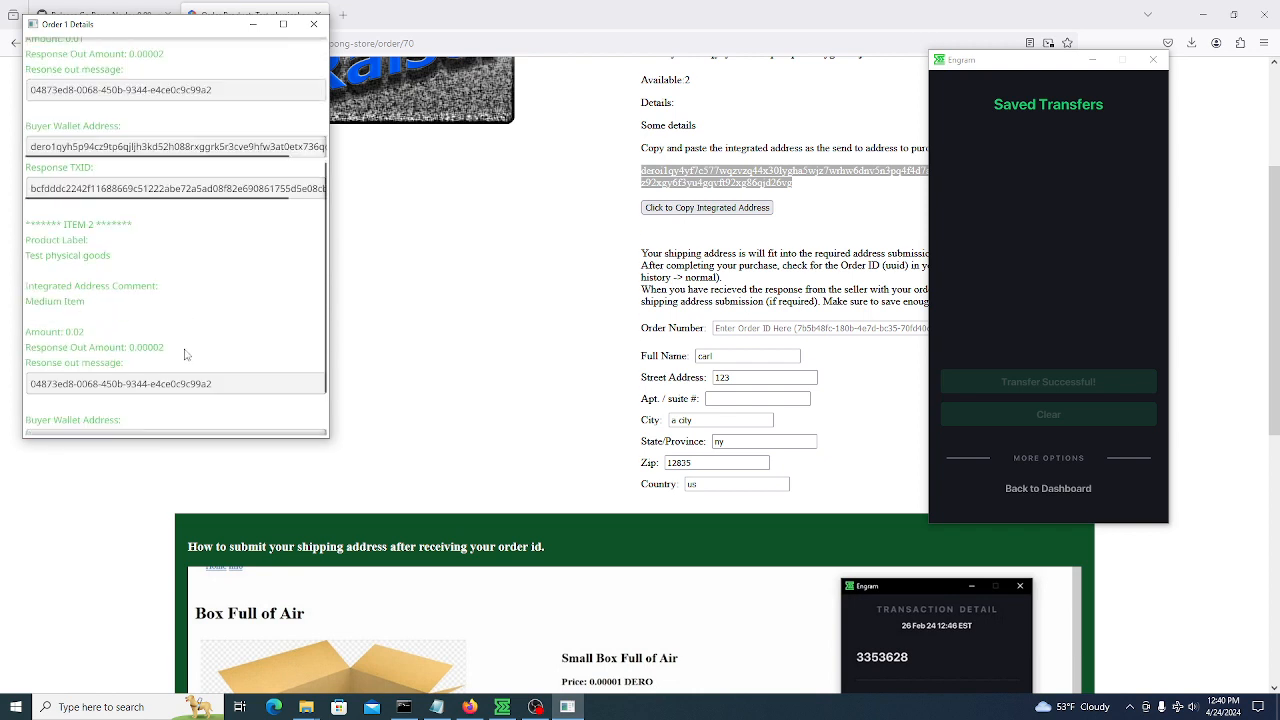
scroll(206, 308, "down", 1)
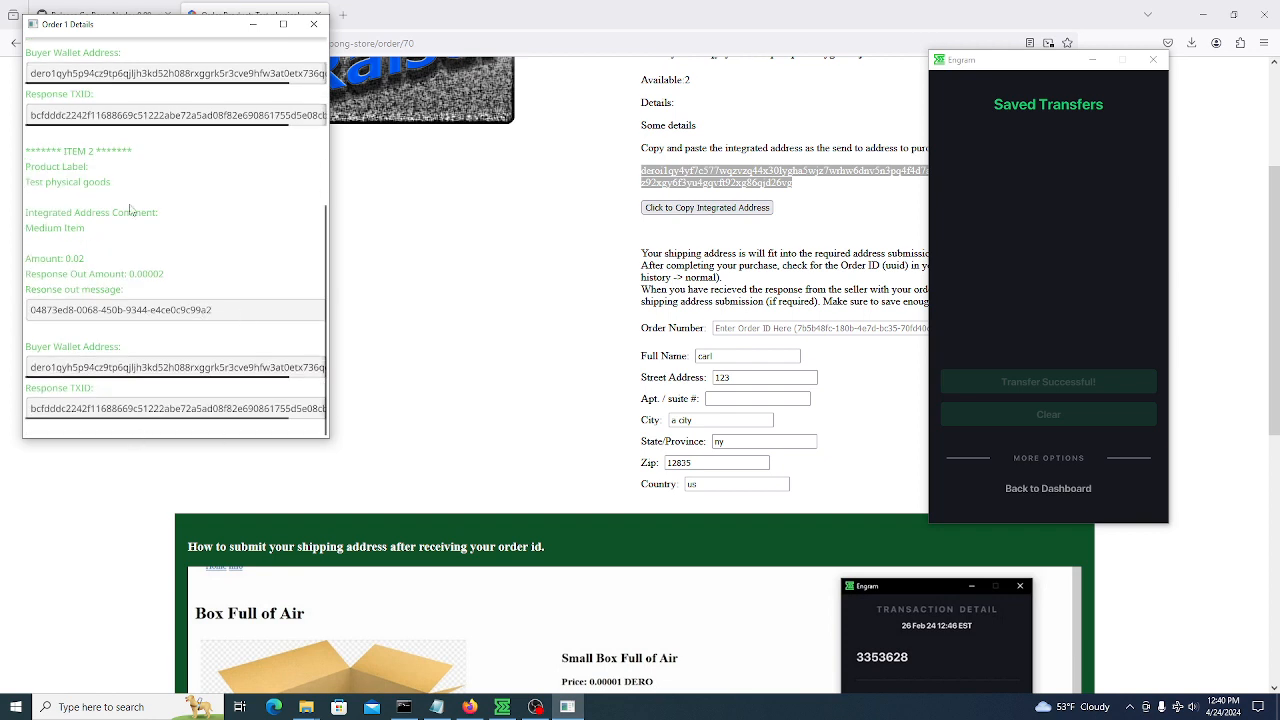
scroll(158, 155, "up", 4)
left_click(42, 44)
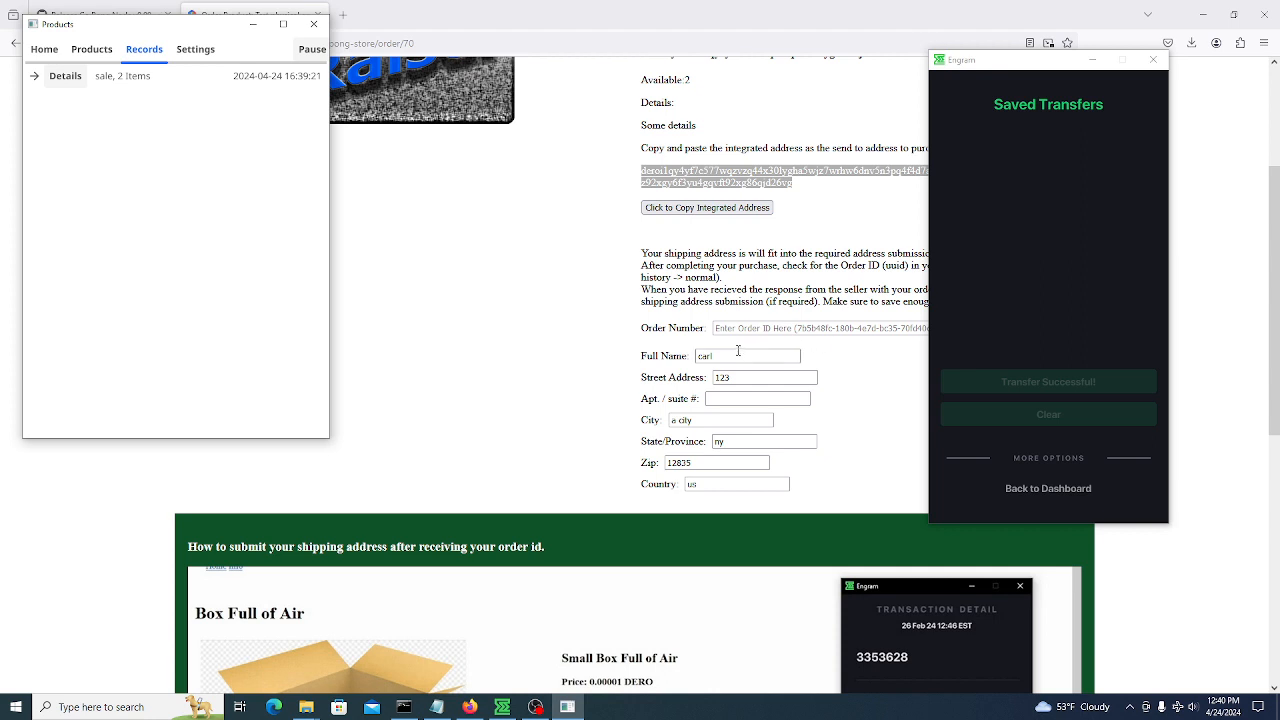
left_click(775, 377)
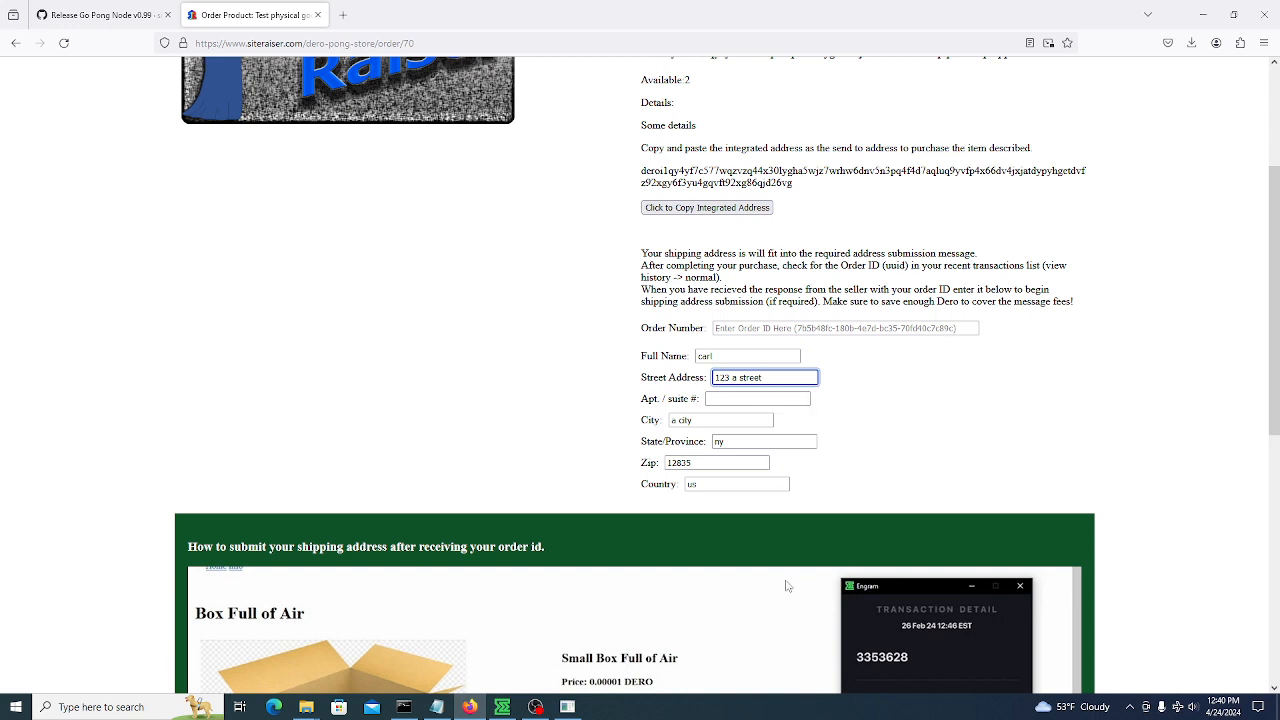
Copy the order ID payload from the received 0.00002 payment in Engram's Normal history
left_click(535, 707)
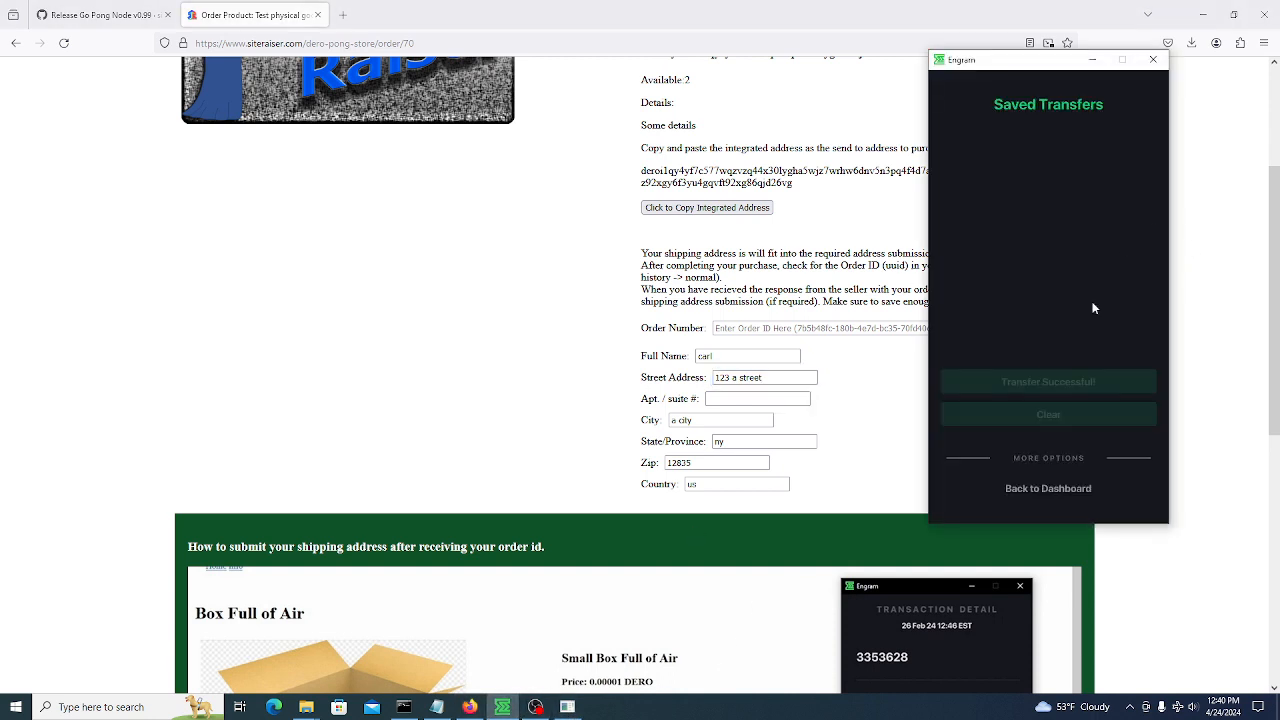
left_click(1048, 500)
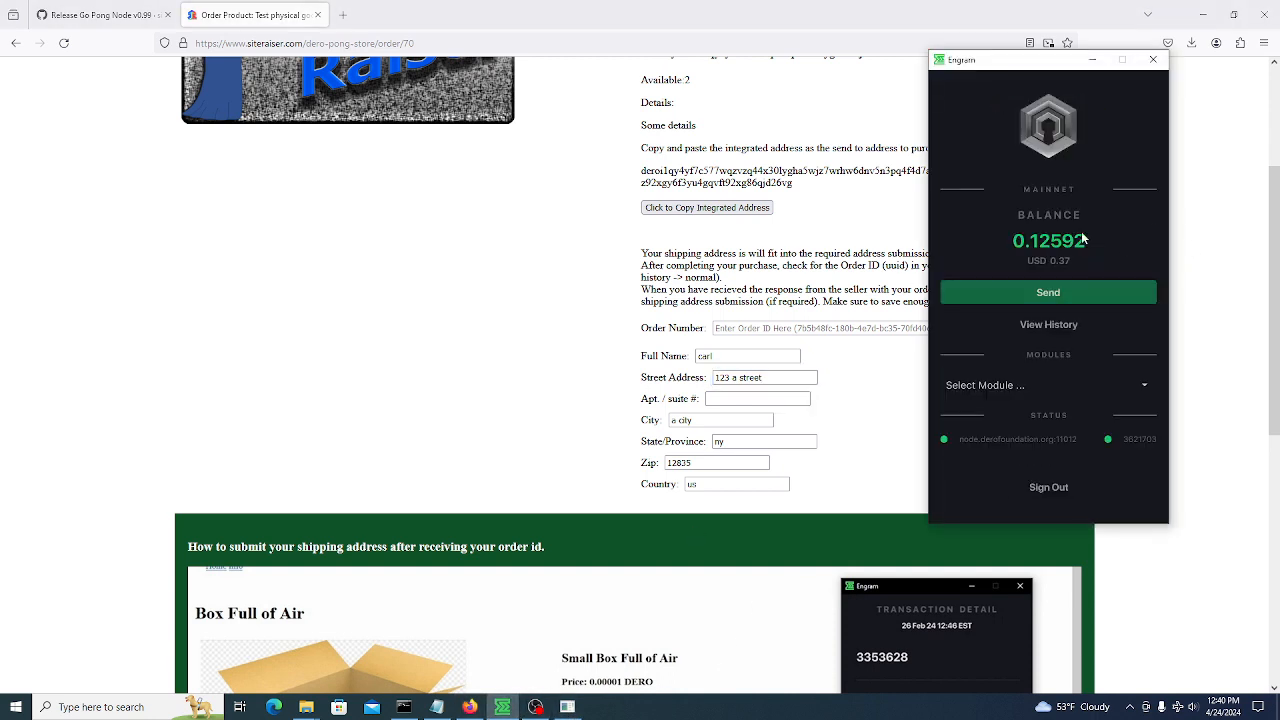
left_click(1060, 331)
left_click(1000, 122)
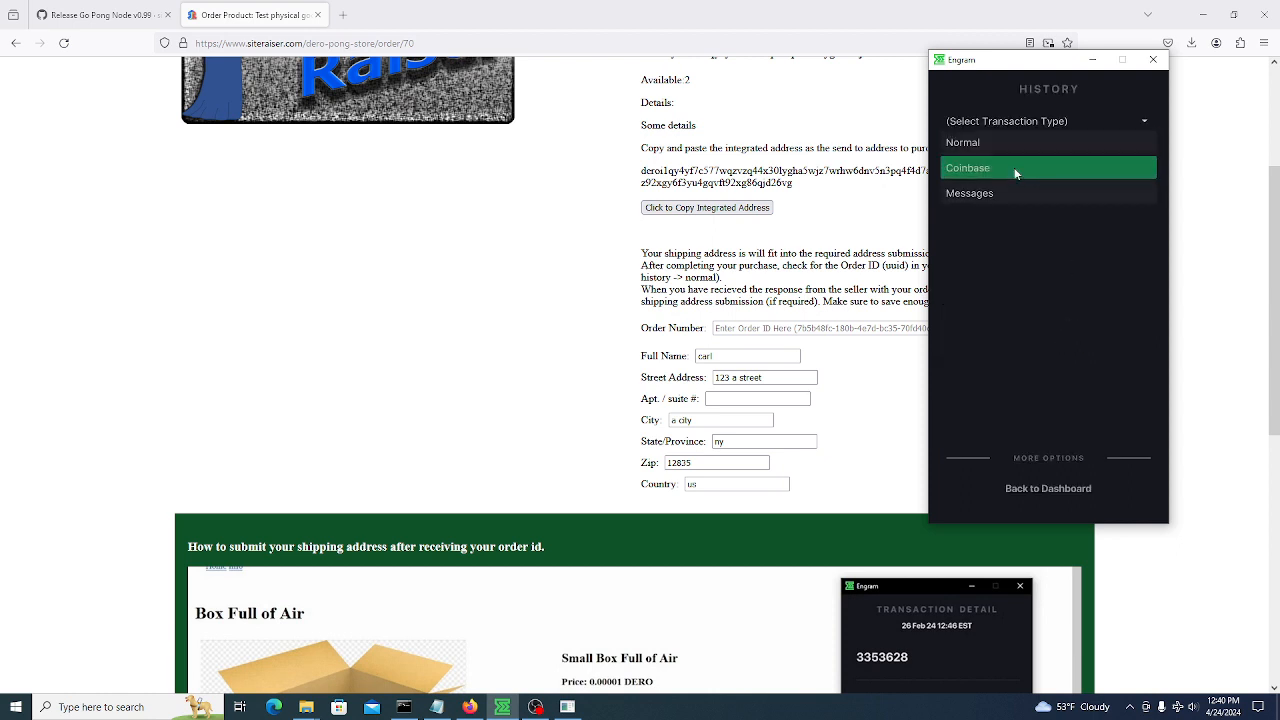
left_click(1016, 141)
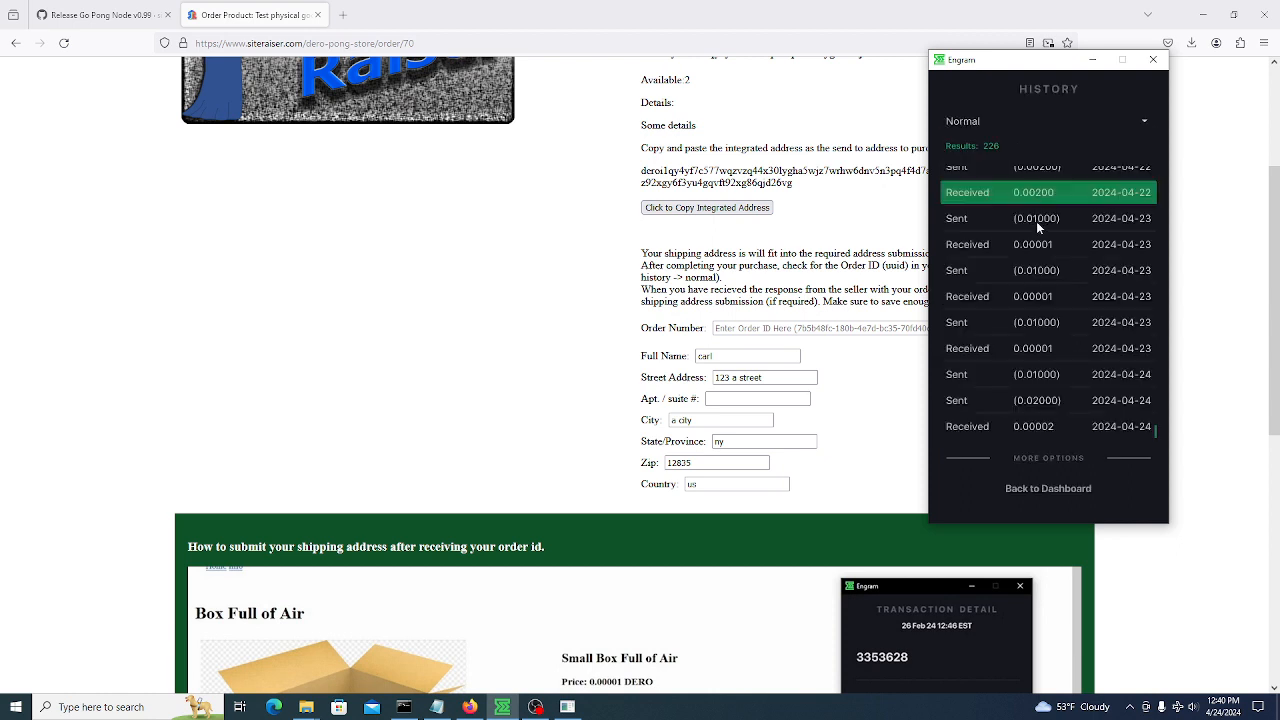
left_click(1043, 433)
scroll(1078, 374, "down", 10)
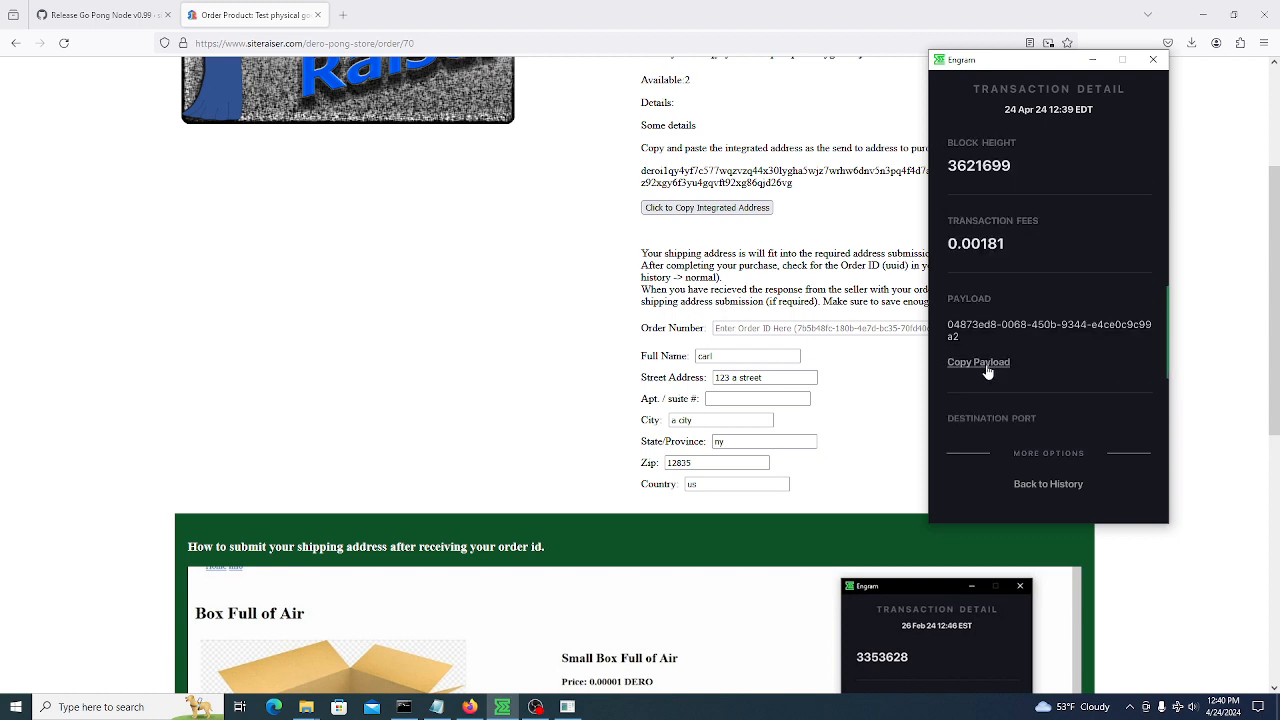
left_click(985, 363)
Paste the order ID into Order Number, copy the address submission message, return to dashboard
left_click(751, 328)
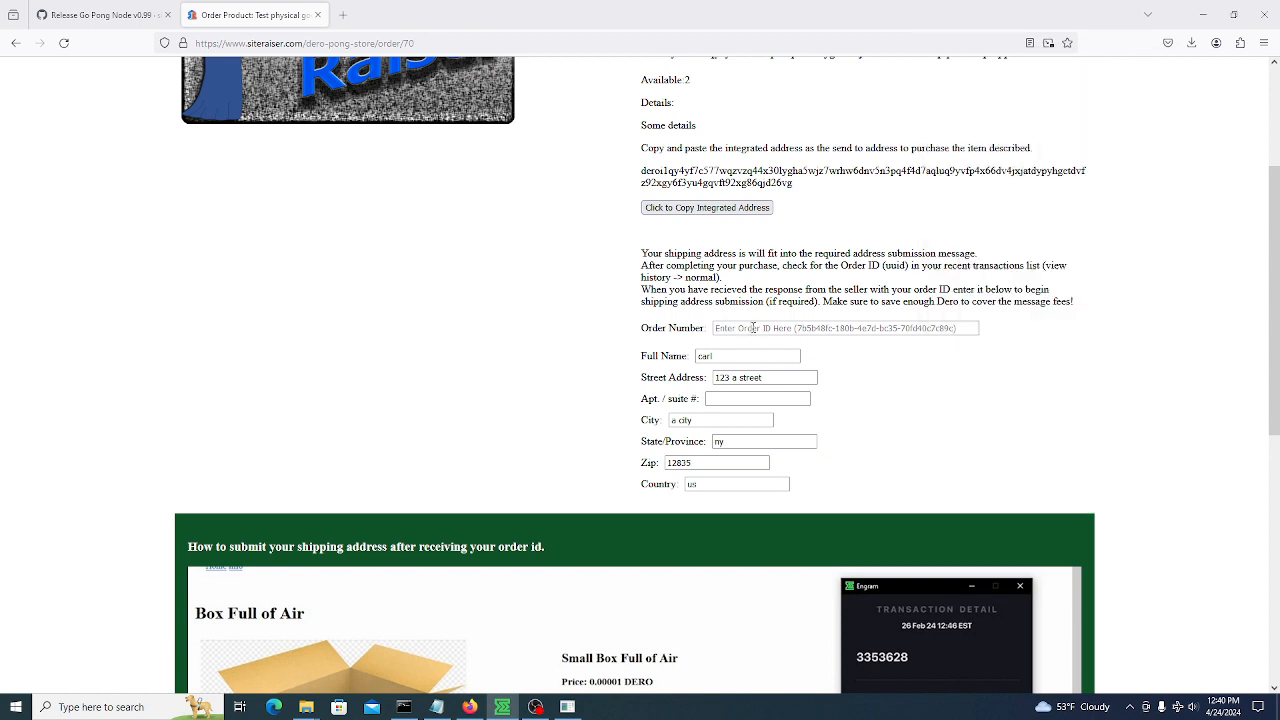
type("04873ed8-0068-450b-9344-e4ce0c9c99a2")
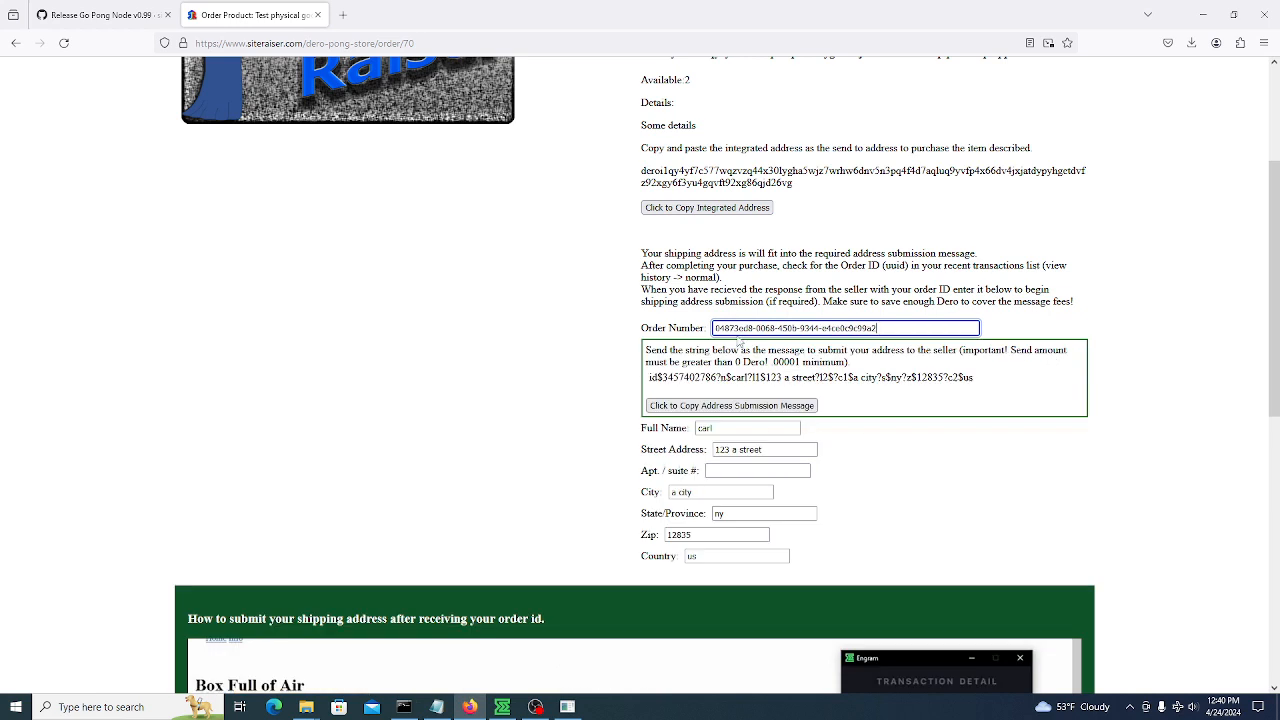
left_click(731, 405)
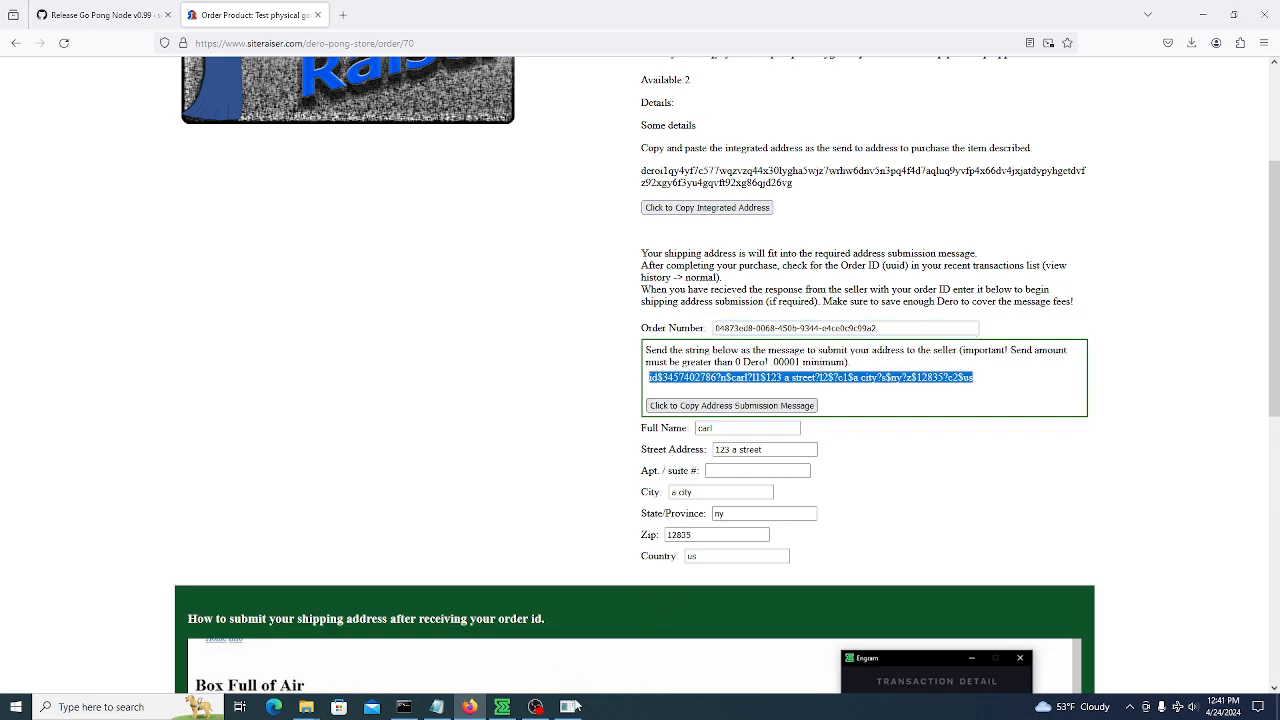
left_click(502, 707)
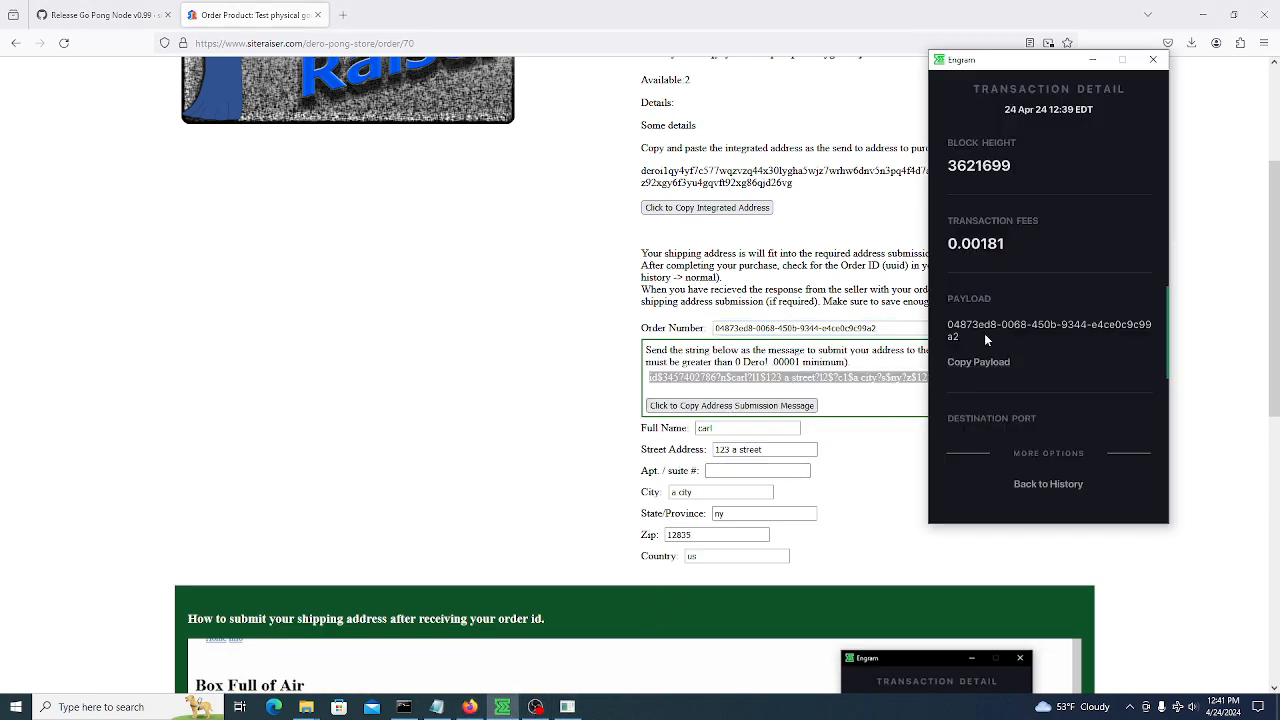
left_click(1025, 483)
left_click(1037, 487)
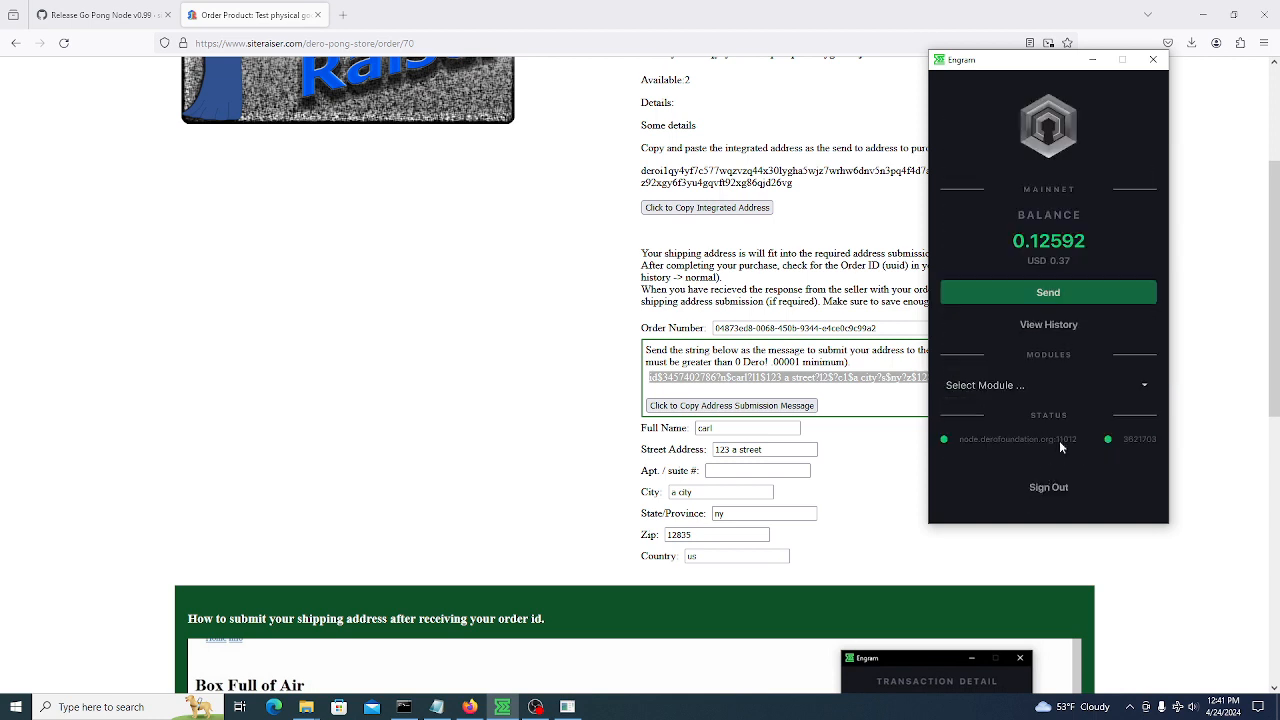
Save a 0.00001 DERO transfer to the Sold By address with the submission message attached
left_click(1037, 292)
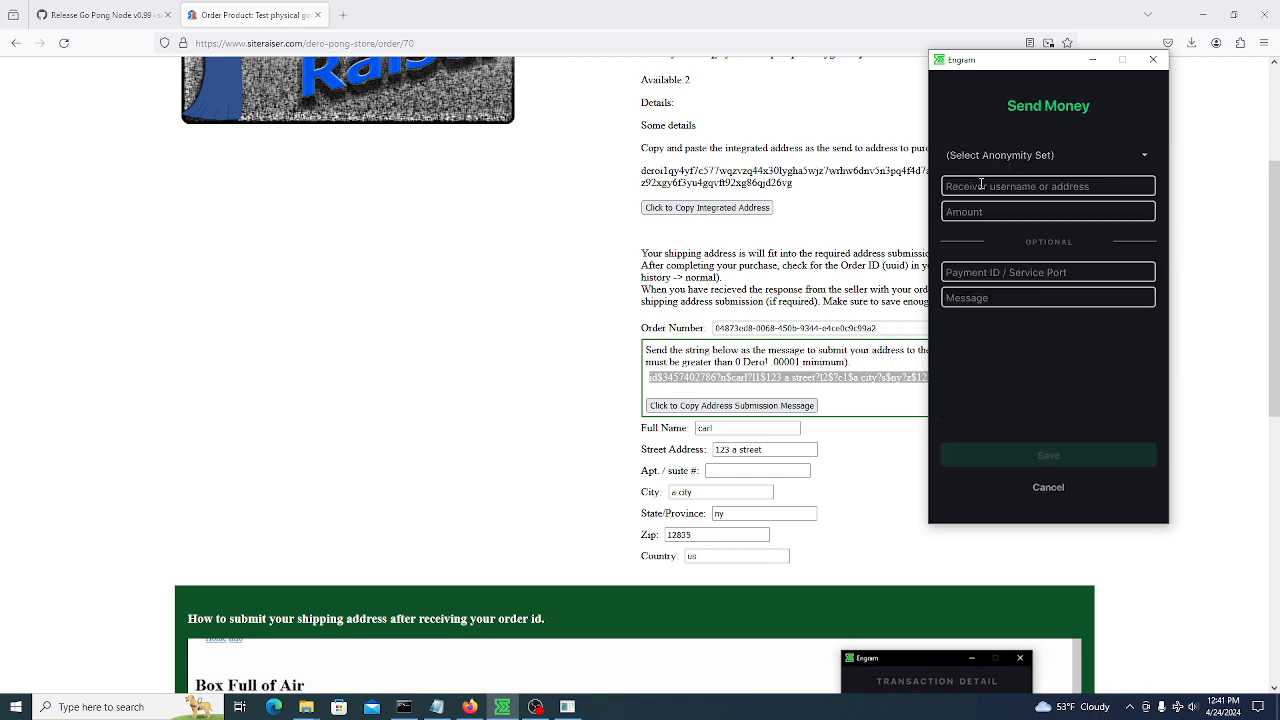
left_click(982, 297)
key("ctrl+v")
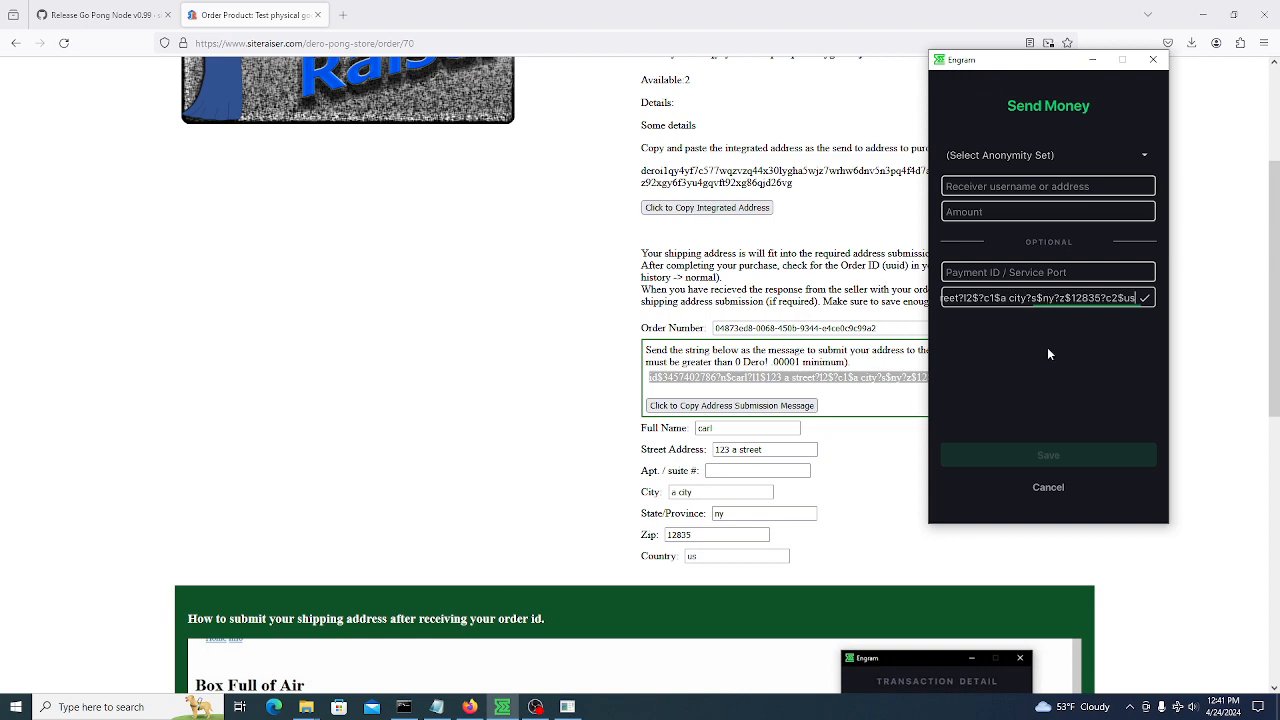
left_click(997, 187)
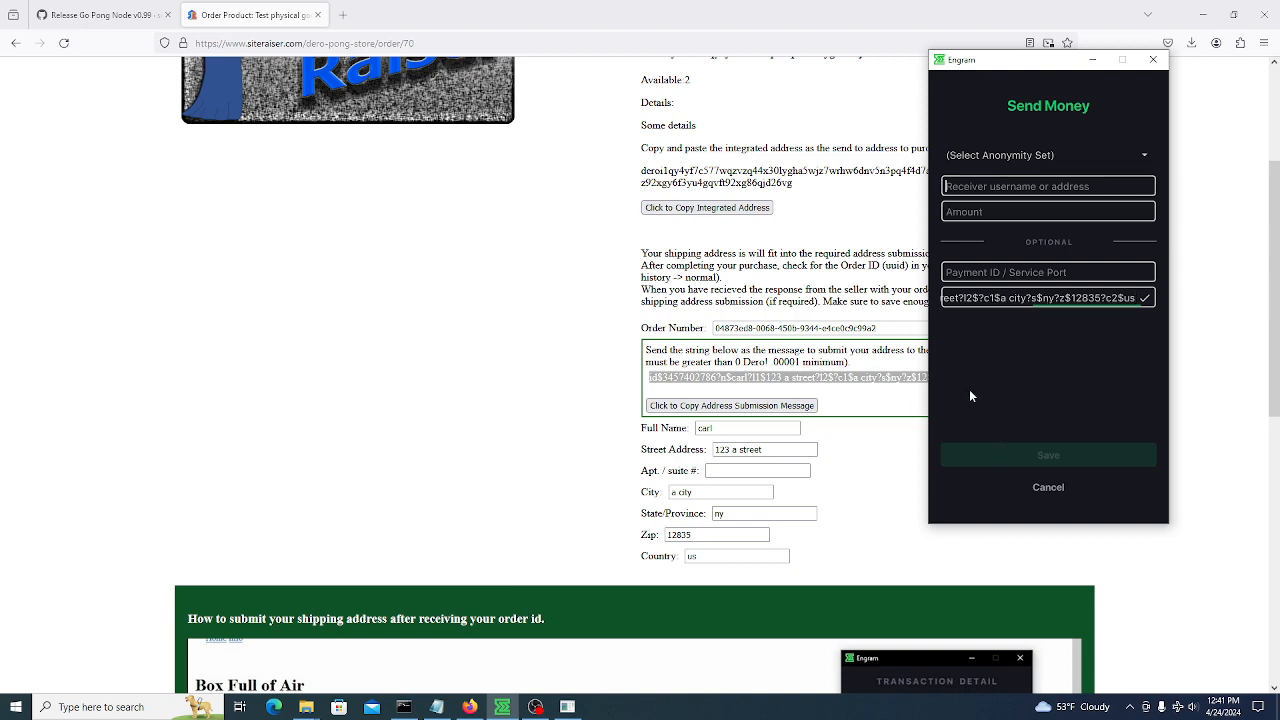
scroll(717, 172, "up", 3)
double_click(748, 257)
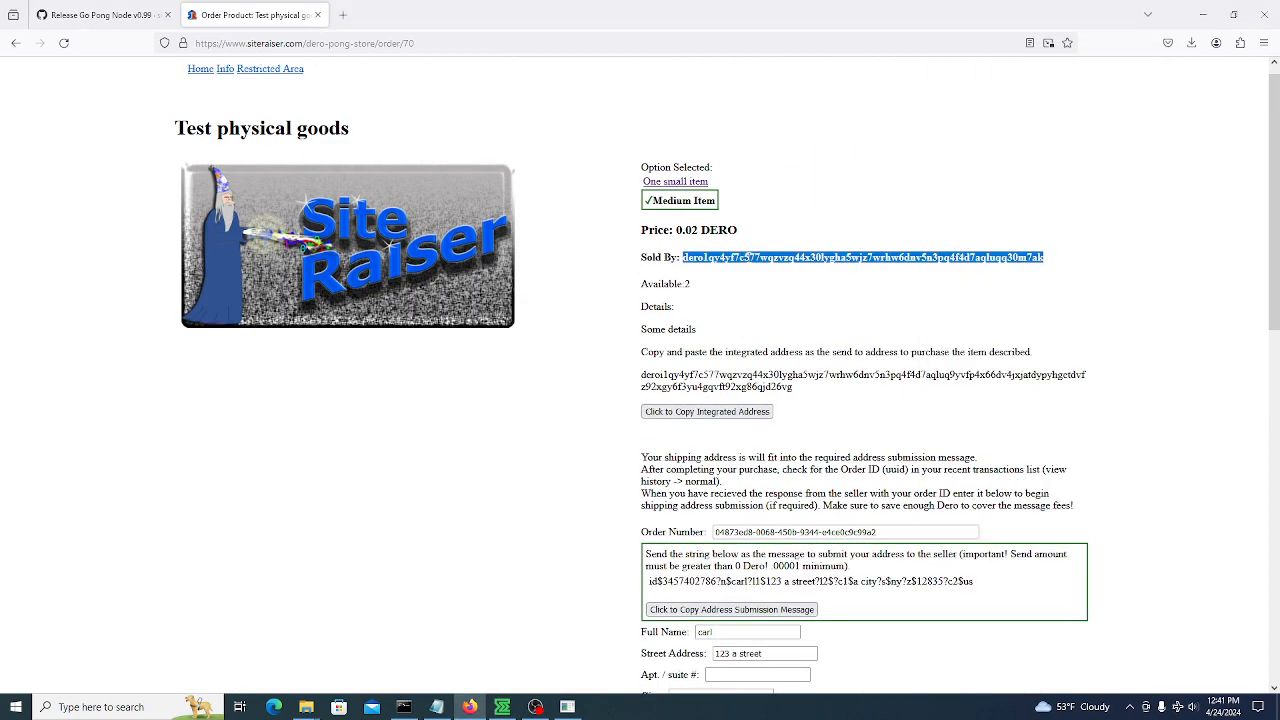
left_click(502, 707)
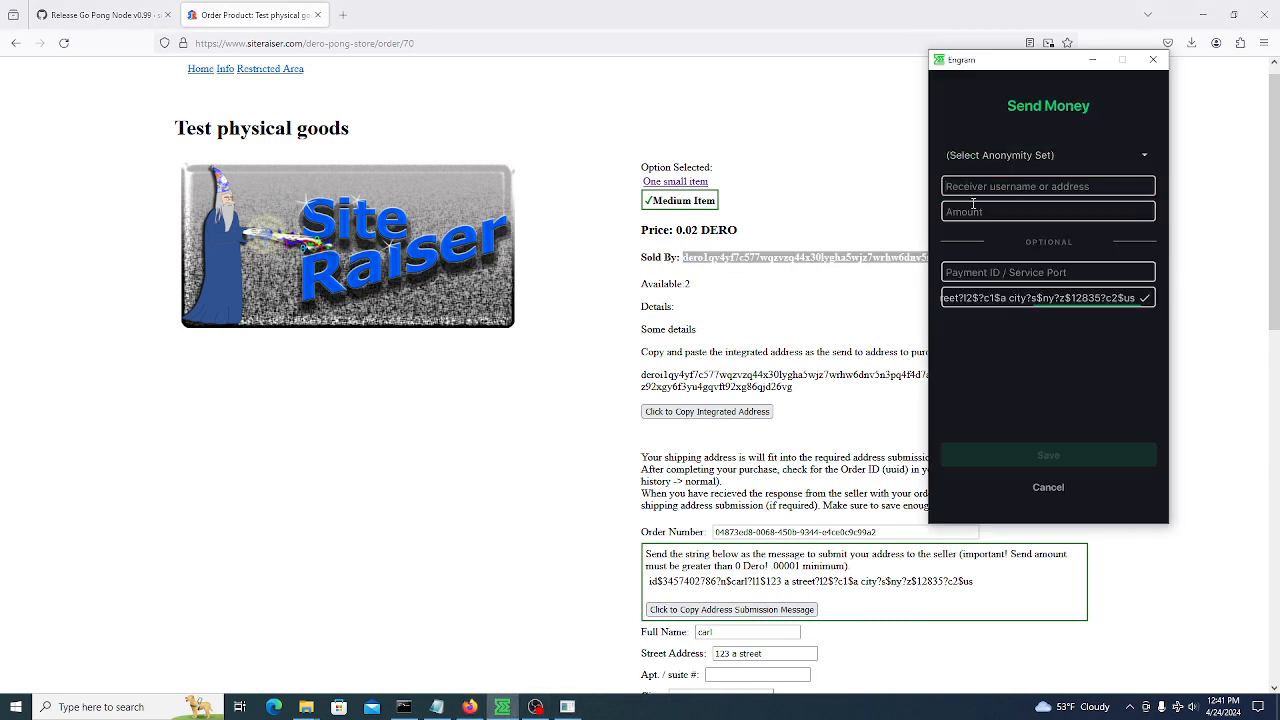
type("dero1qy4yf7c577wqzvzq44x30lygha5wjz7wrhw6dnv5n3pq4f4d7aqluqq30m7ak")
left_click(990, 211)
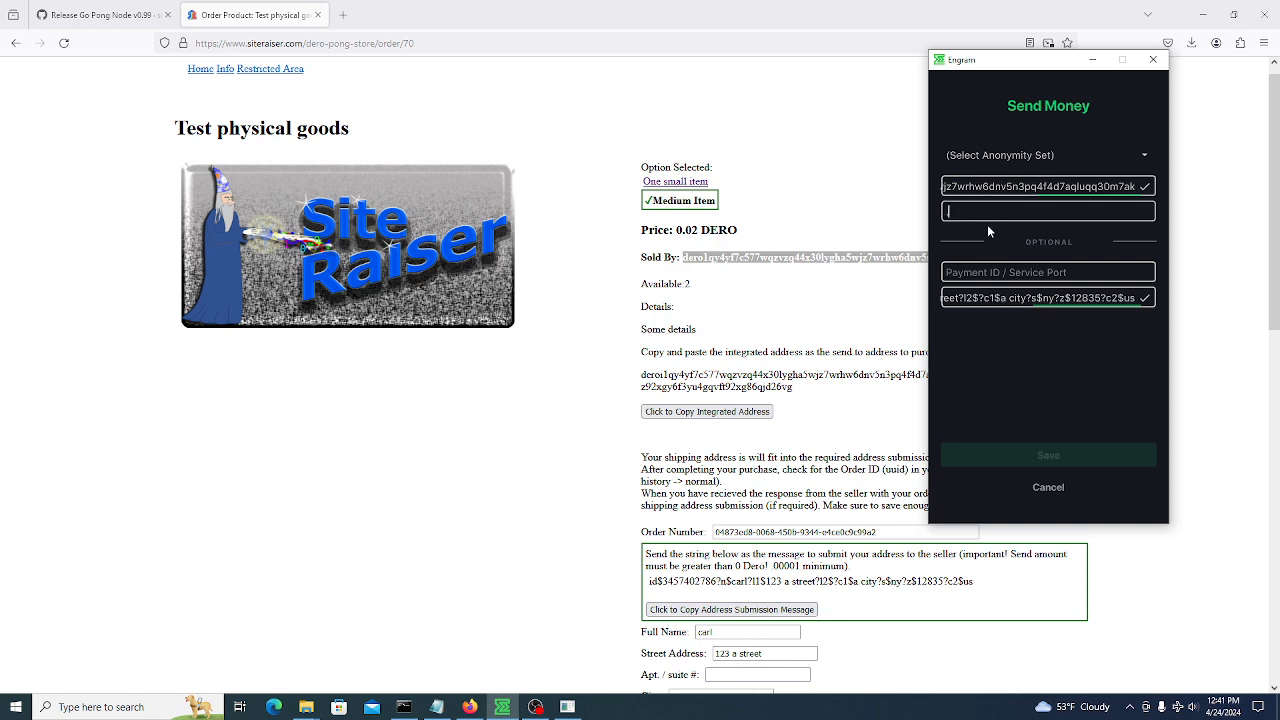
type(".00001")
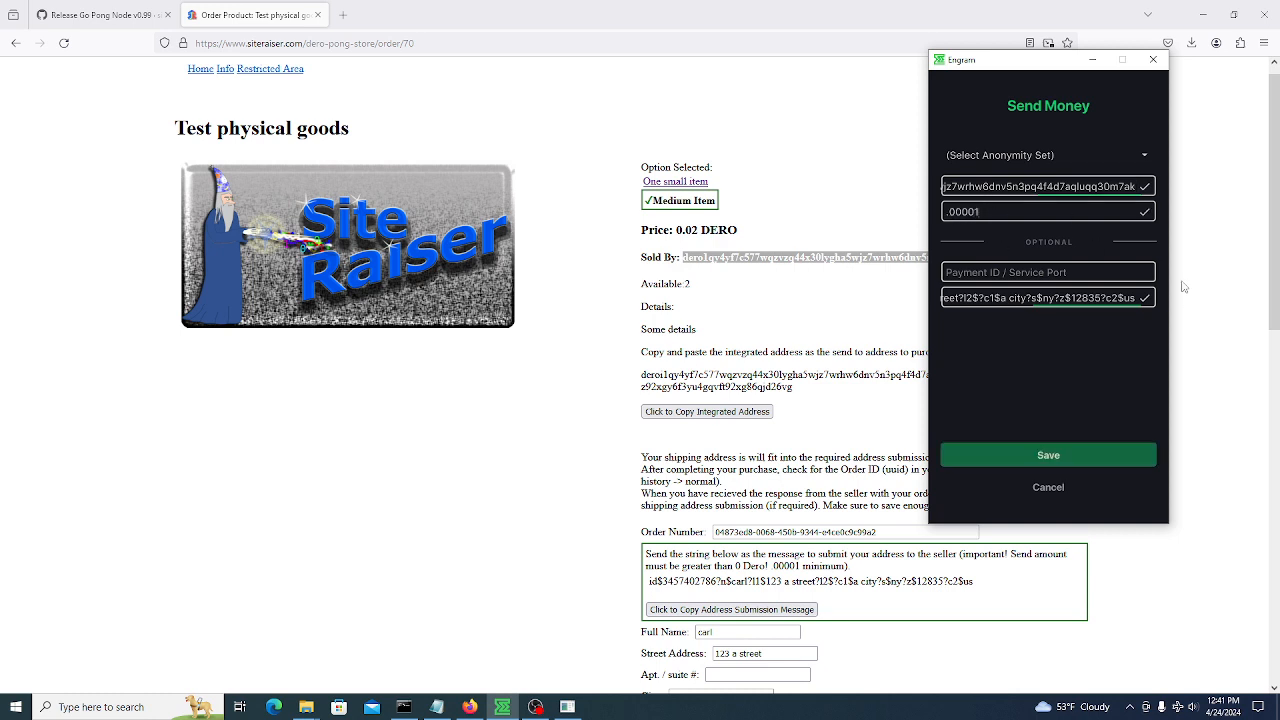
left_click(1066, 453)
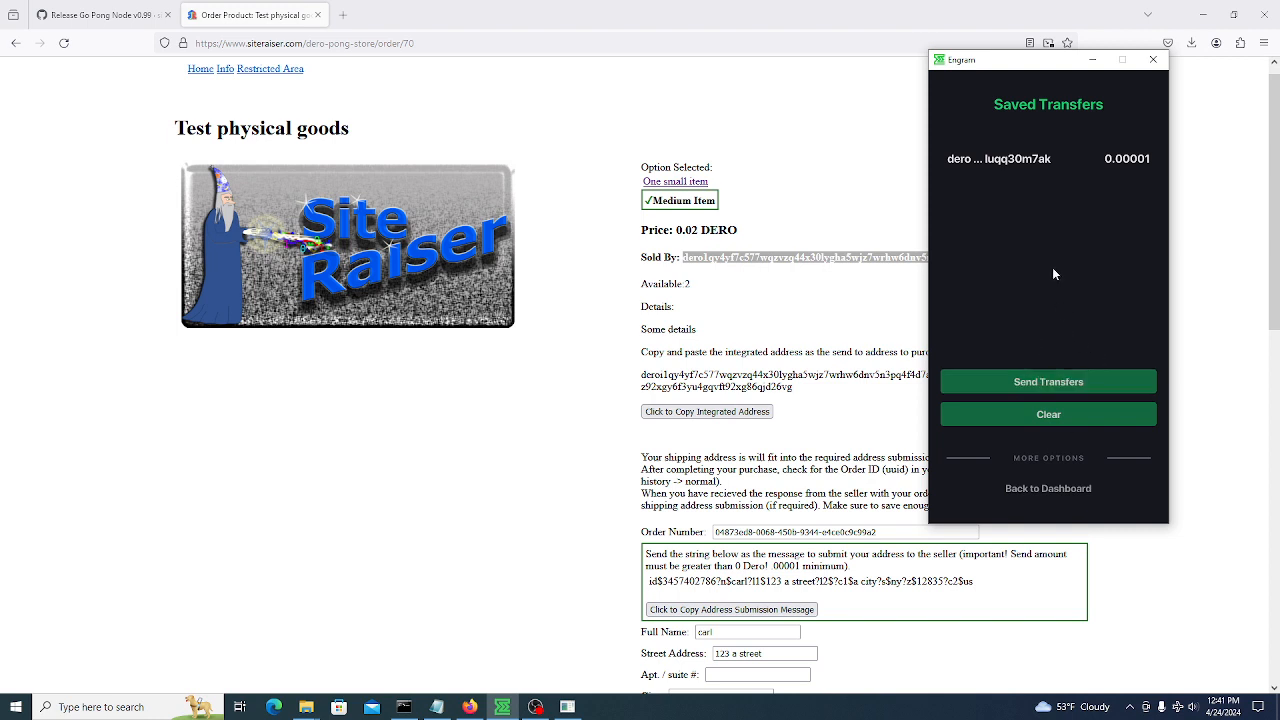
Send the saved 0.00001 DERO transfer, authorising it with the wallet password
left_click(1056, 382)
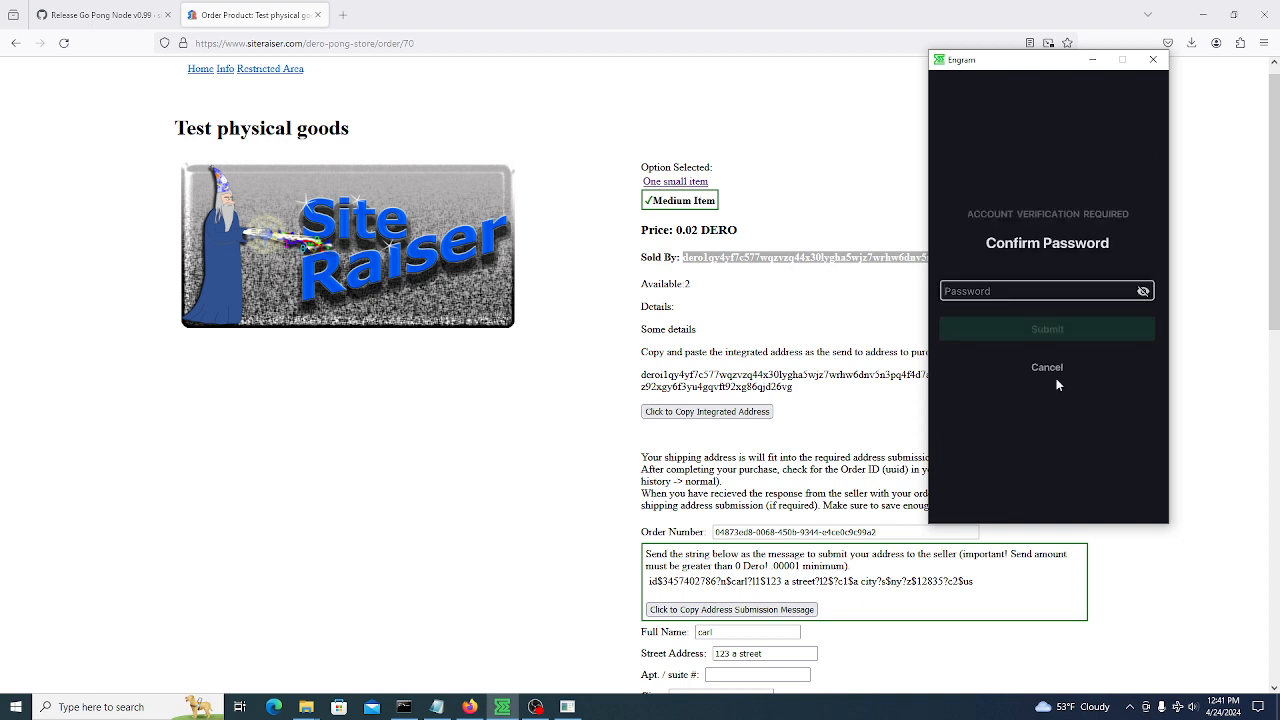
type("****")
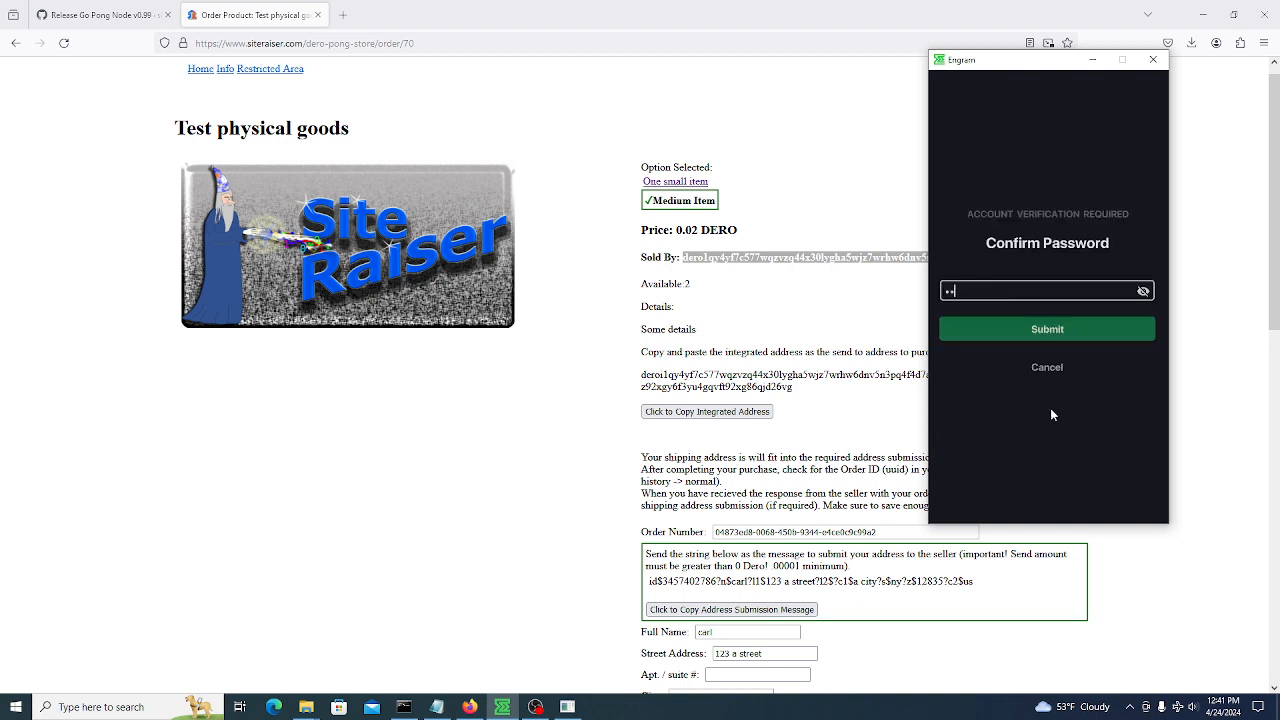
type("******")
key("Return")
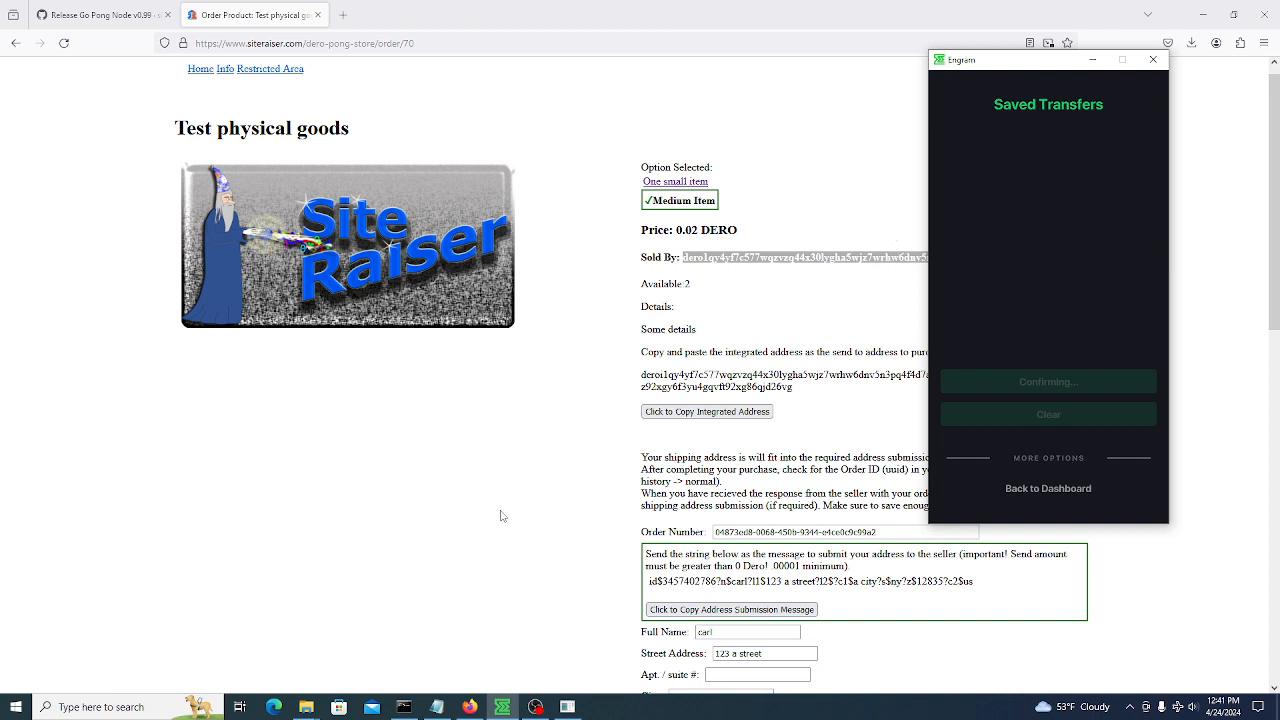
left_click(568, 709)
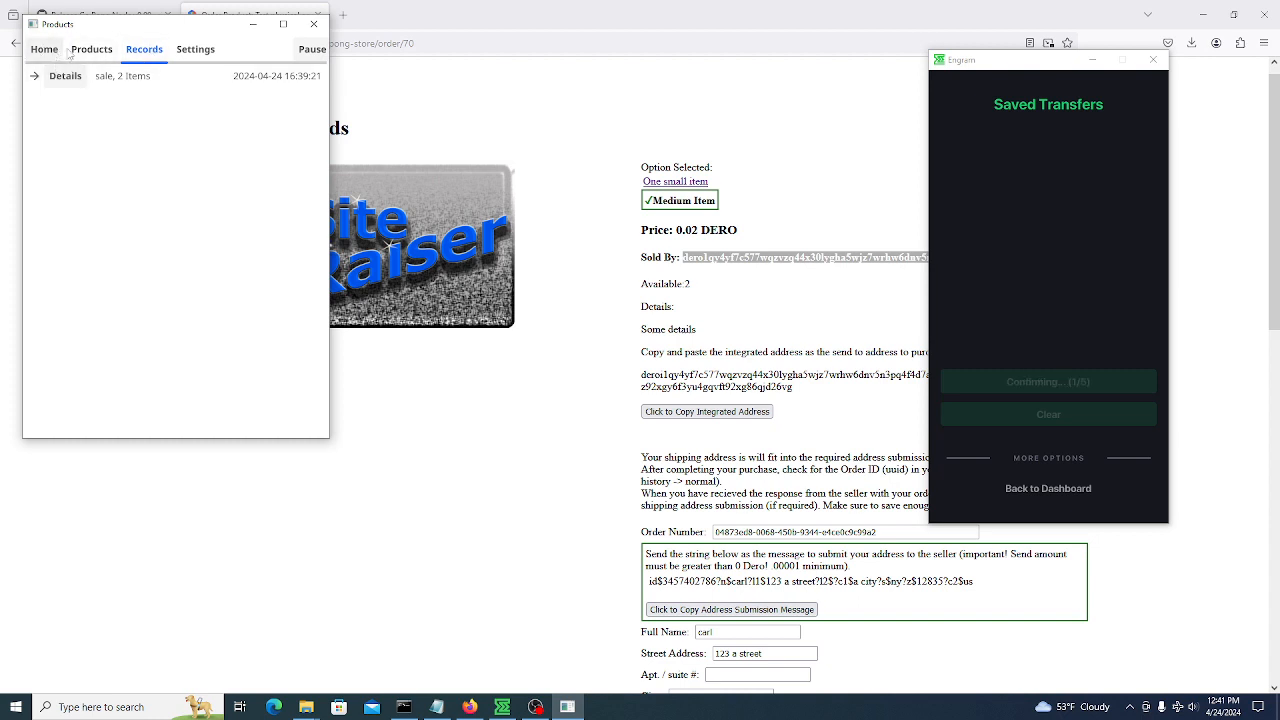
Browse Products, Home and Settings, then dismiss the shipping-address notice on the products list
left_click(92, 50)
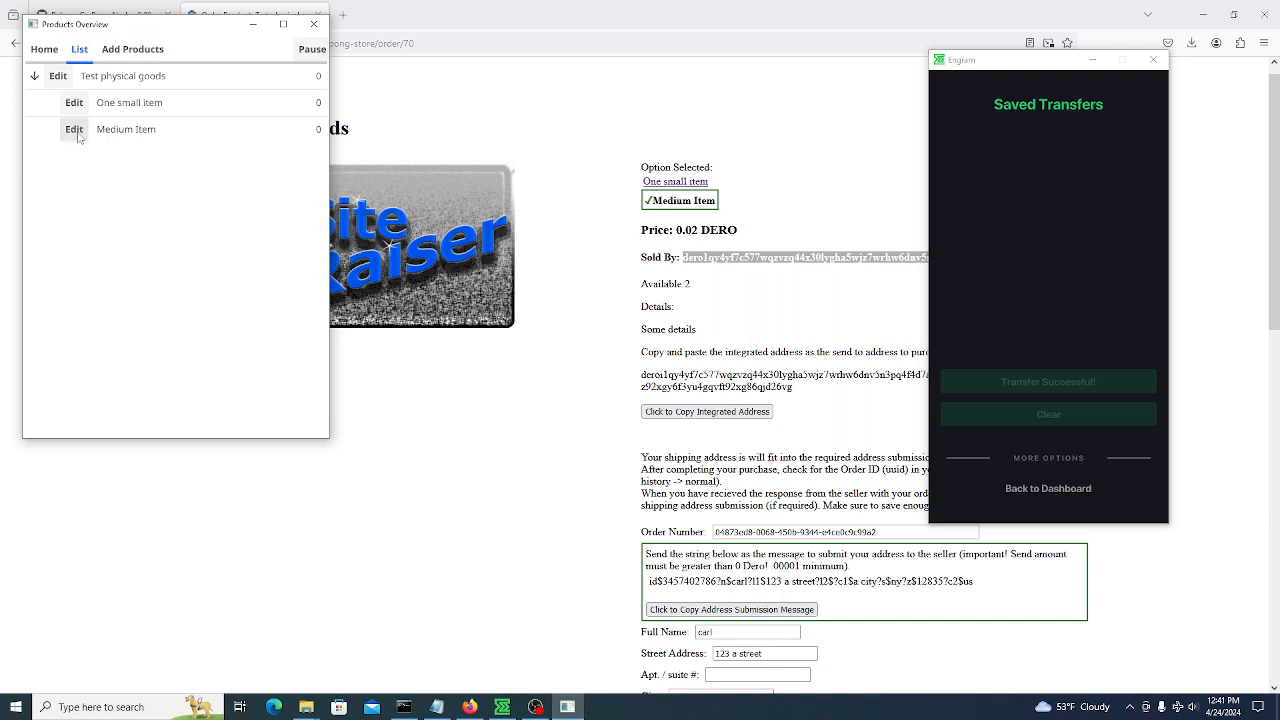
left_click(44, 49)
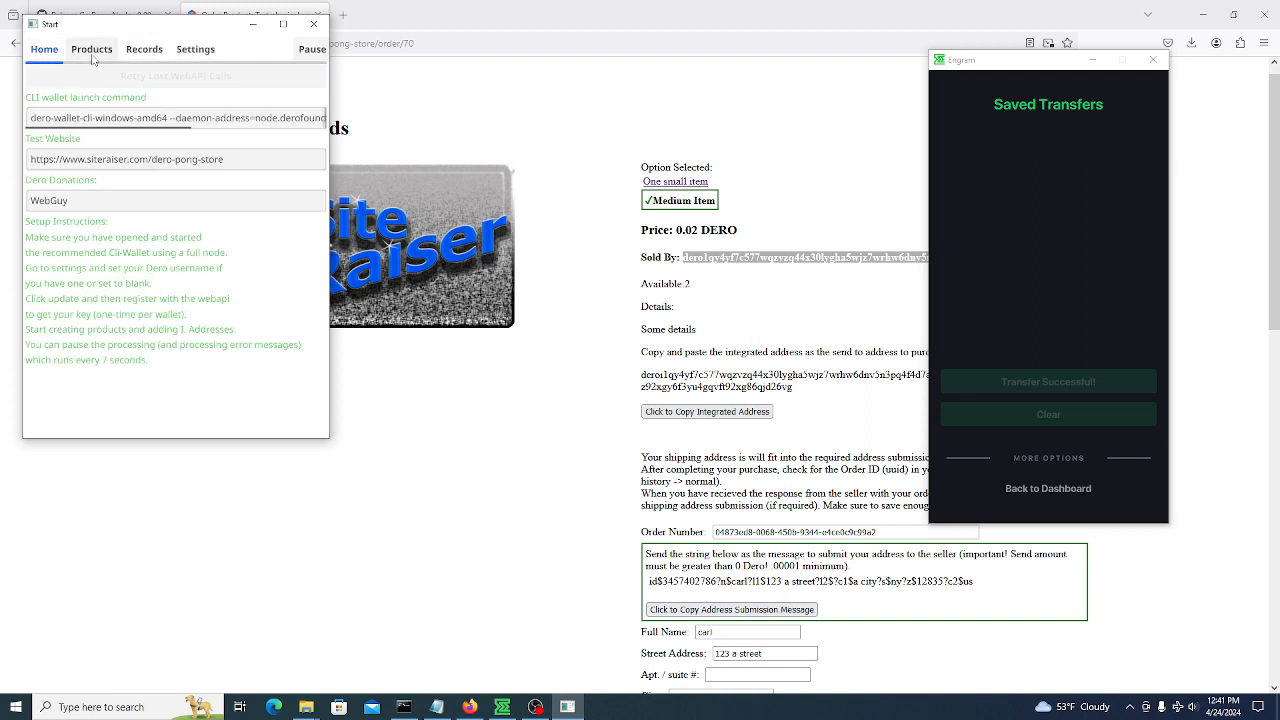
left_click(205, 54)
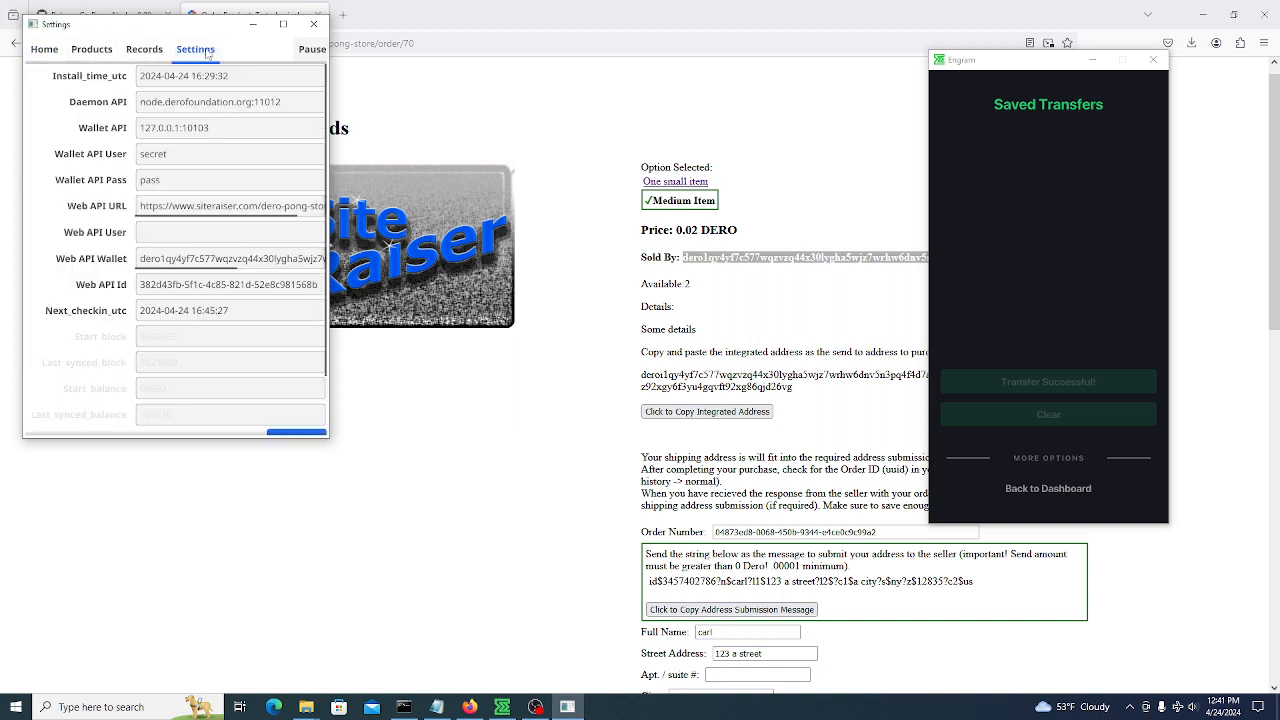
left_click(45, 52)
left_click(91, 49)
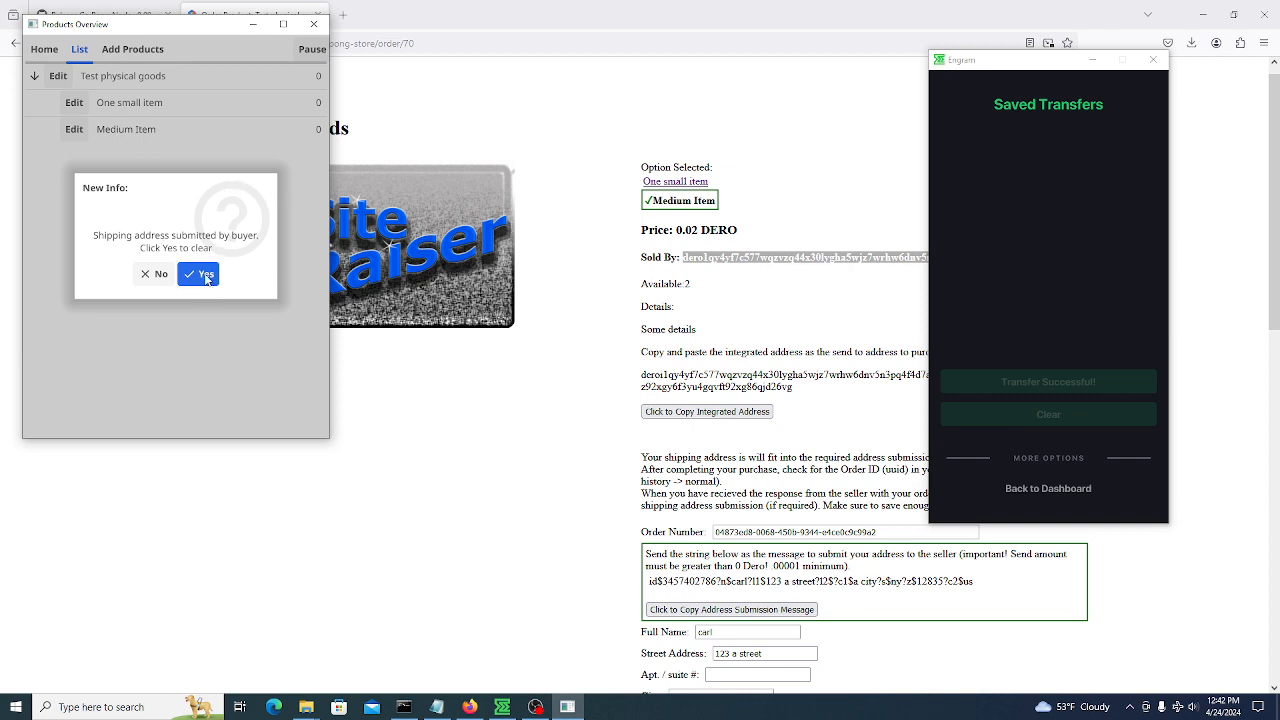
left_click(204, 275)
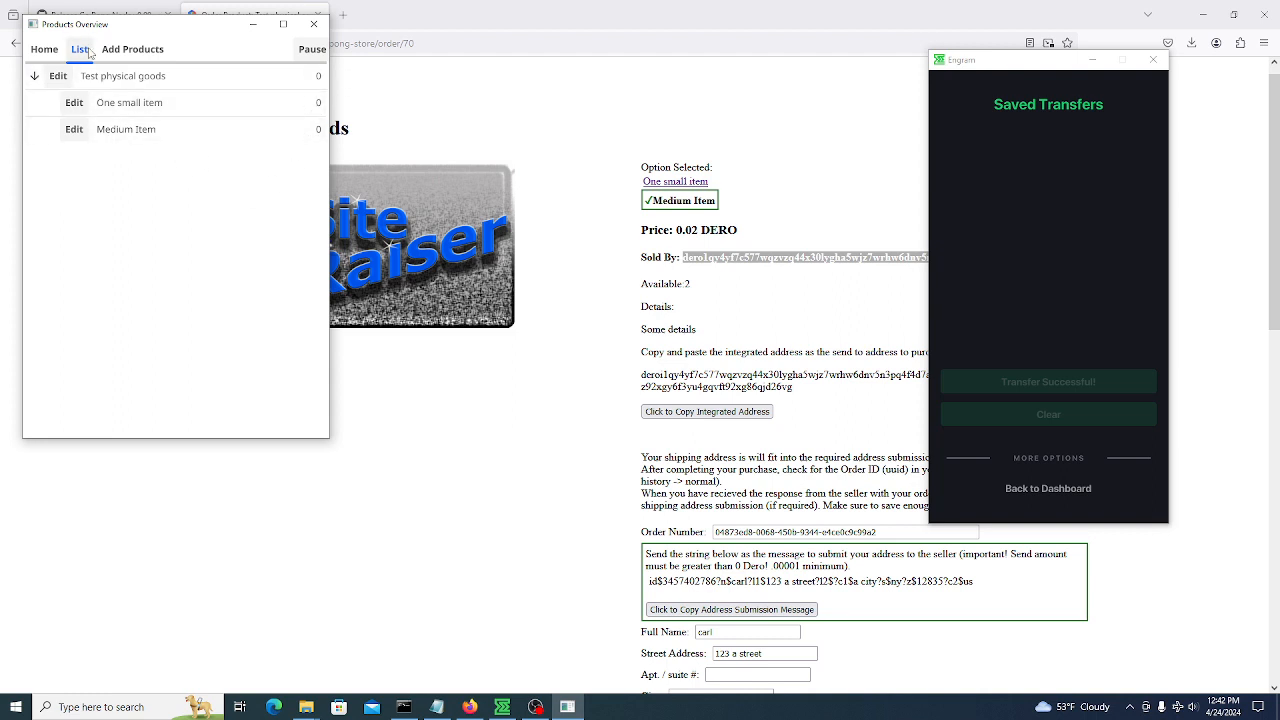
Review Order 1's details, including the buyer's shipping address, from the Records tab
left_click(44, 49)
left_click(145, 50)
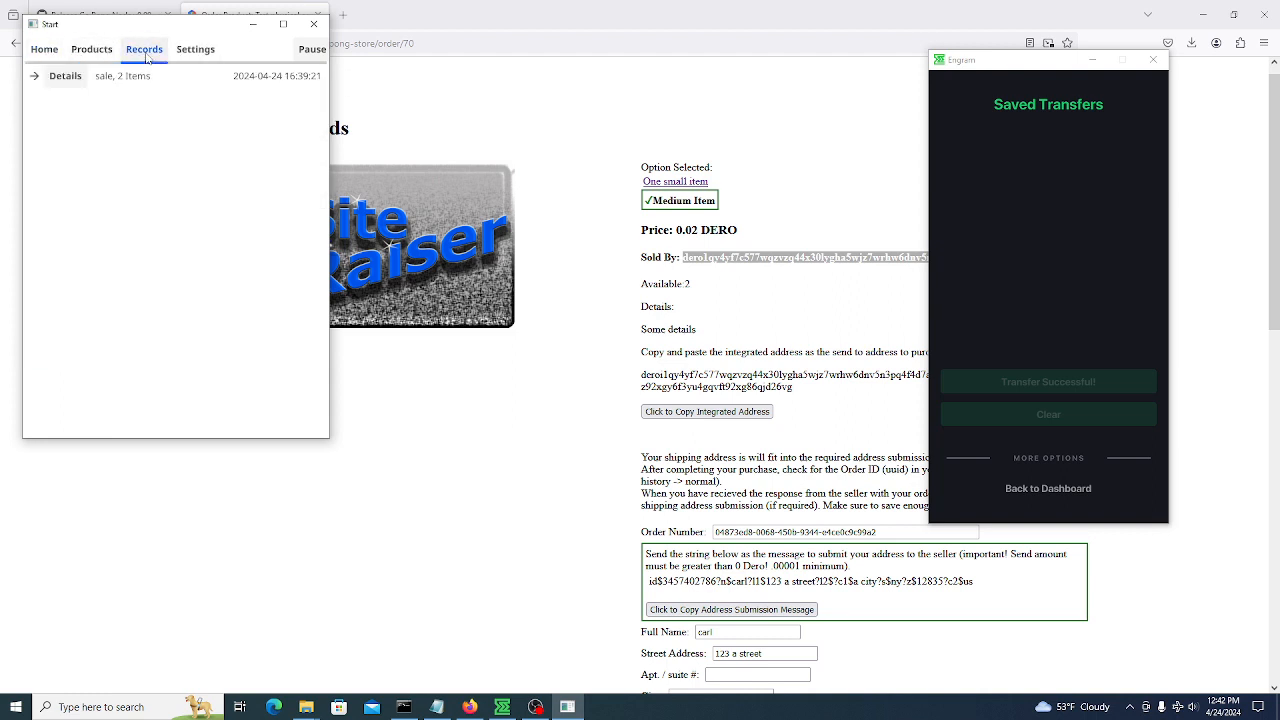
left_click(36, 77)
left_click(81, 82)
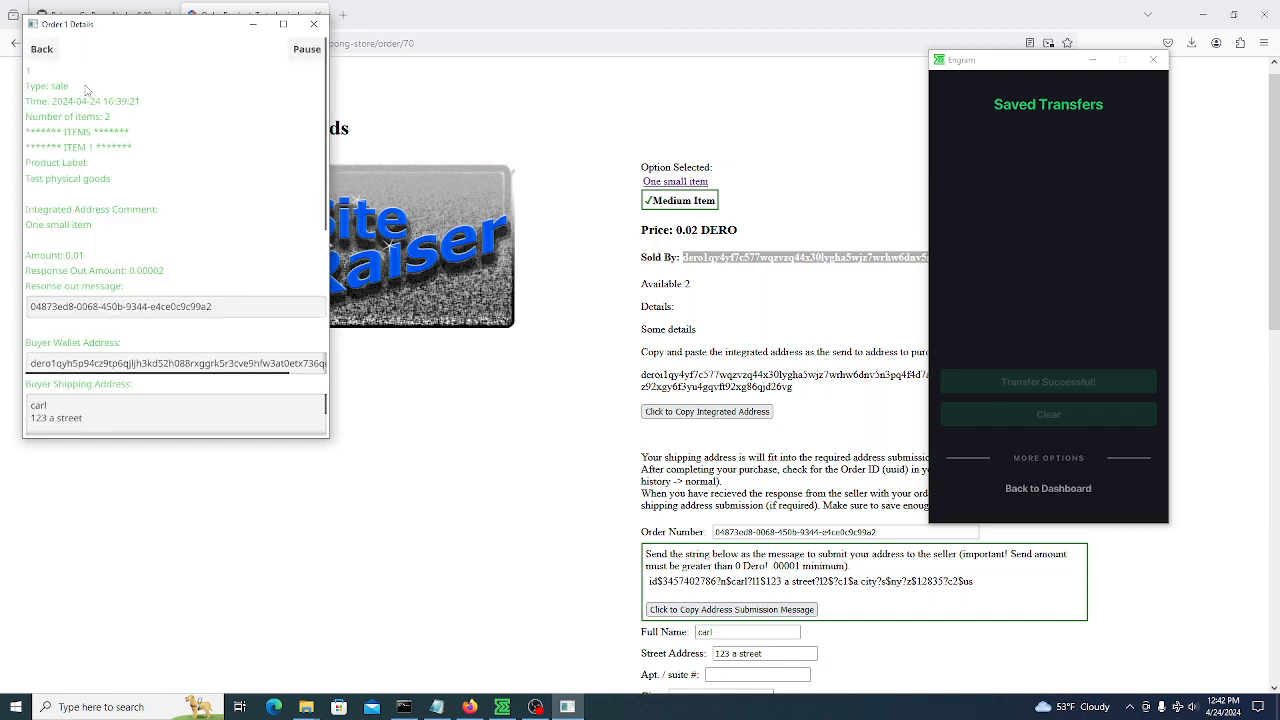
scroll(177, 191, "down", 2)
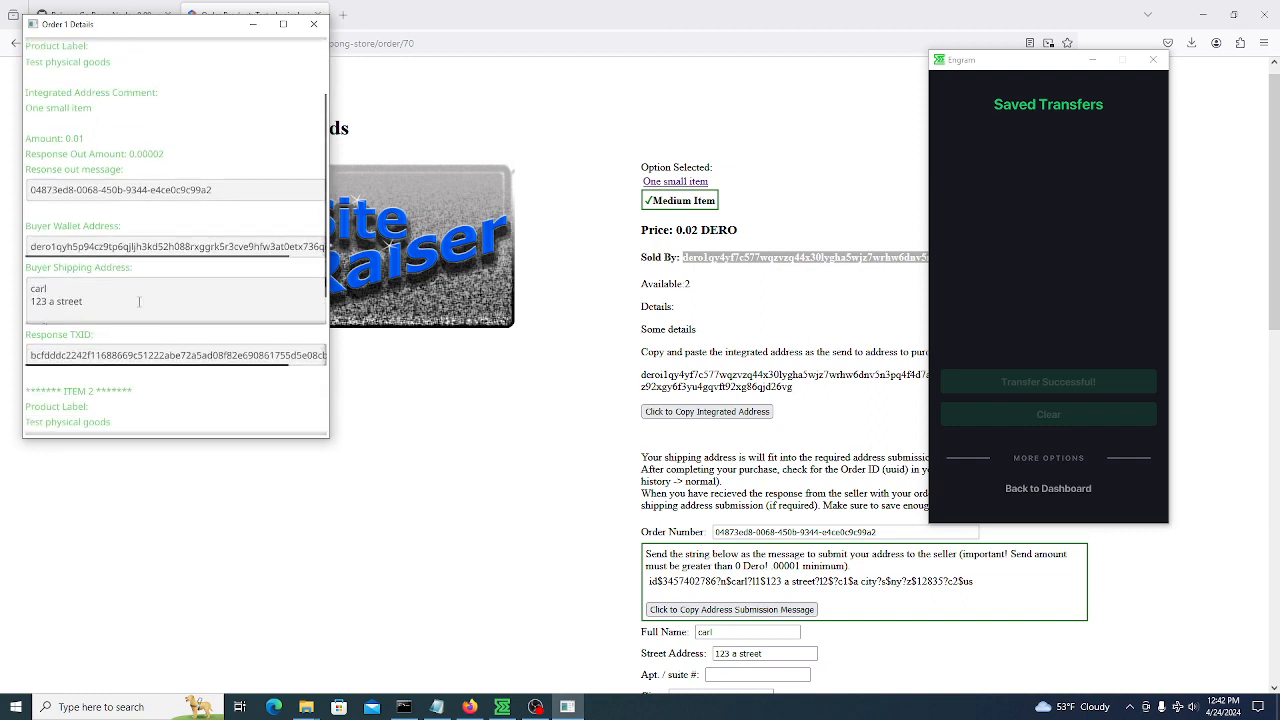
scroll(141, 303, "down", 2)
scroll(145, 303, "up", 3)
scroll(250, 145, "down", 1)
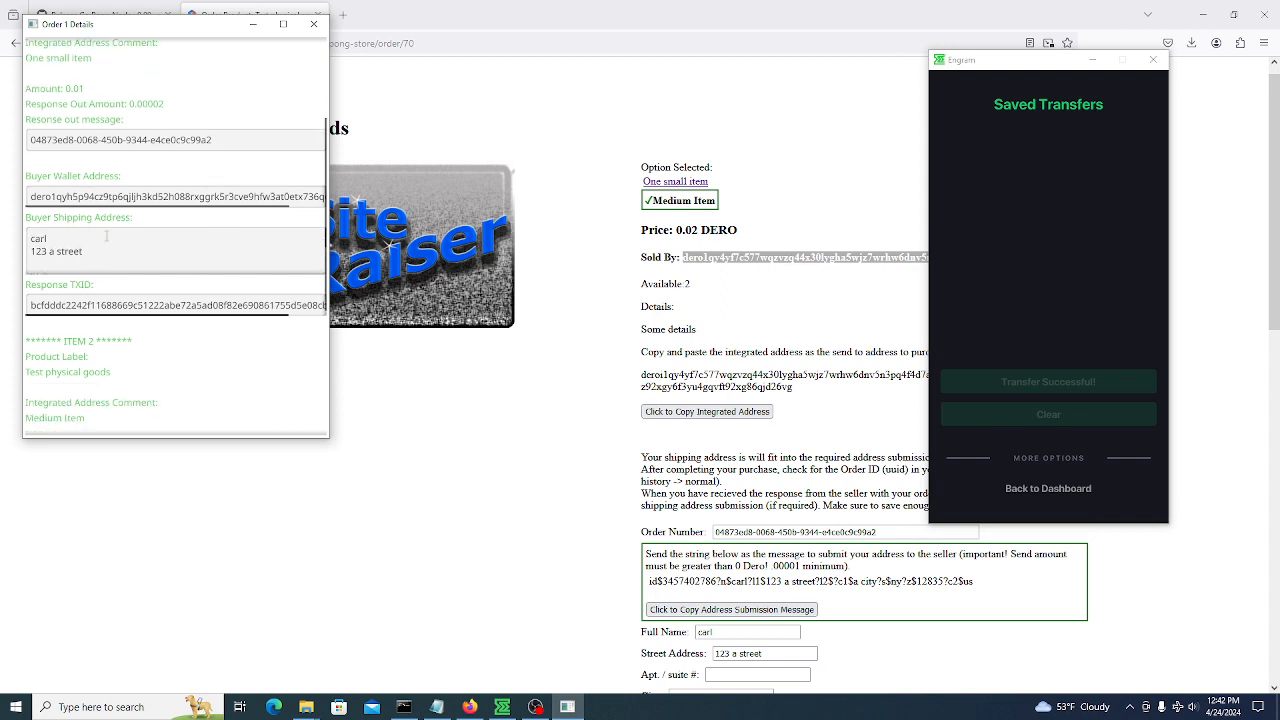
scroll(190, 268, "down", 5)
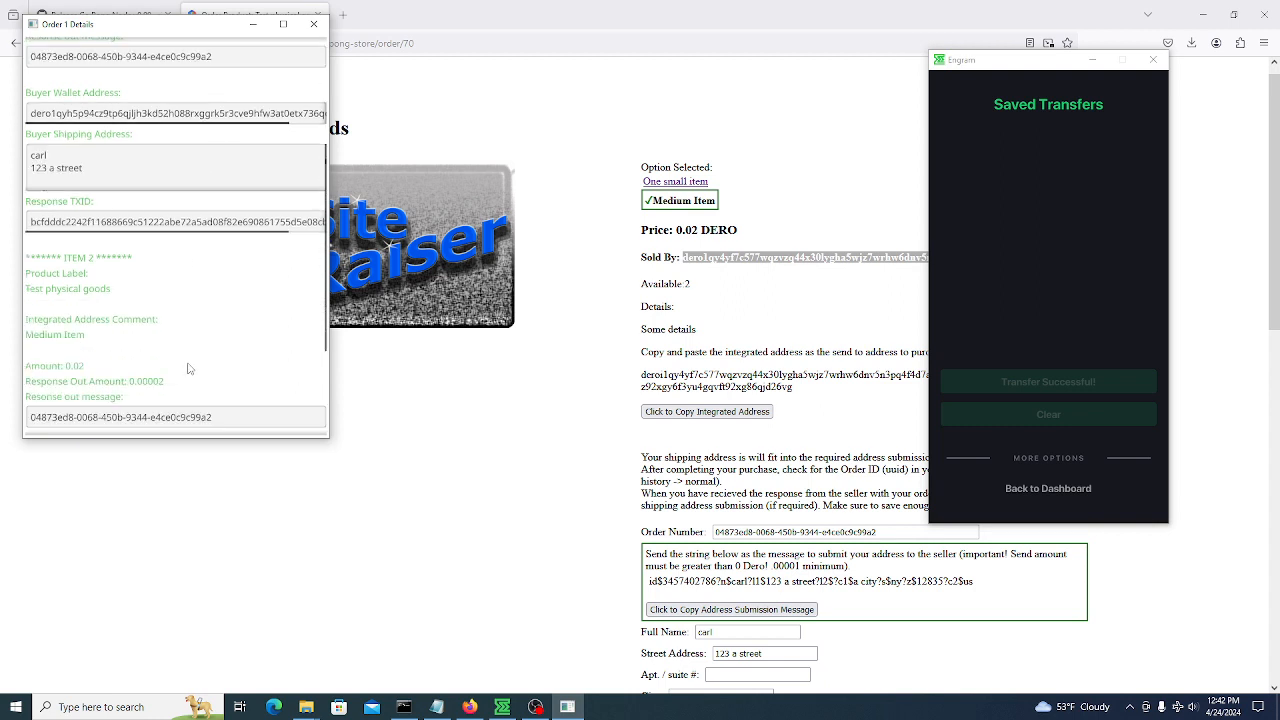
scroll(195, 363, "down", 2)
scroll(197, 363, "up", 2)
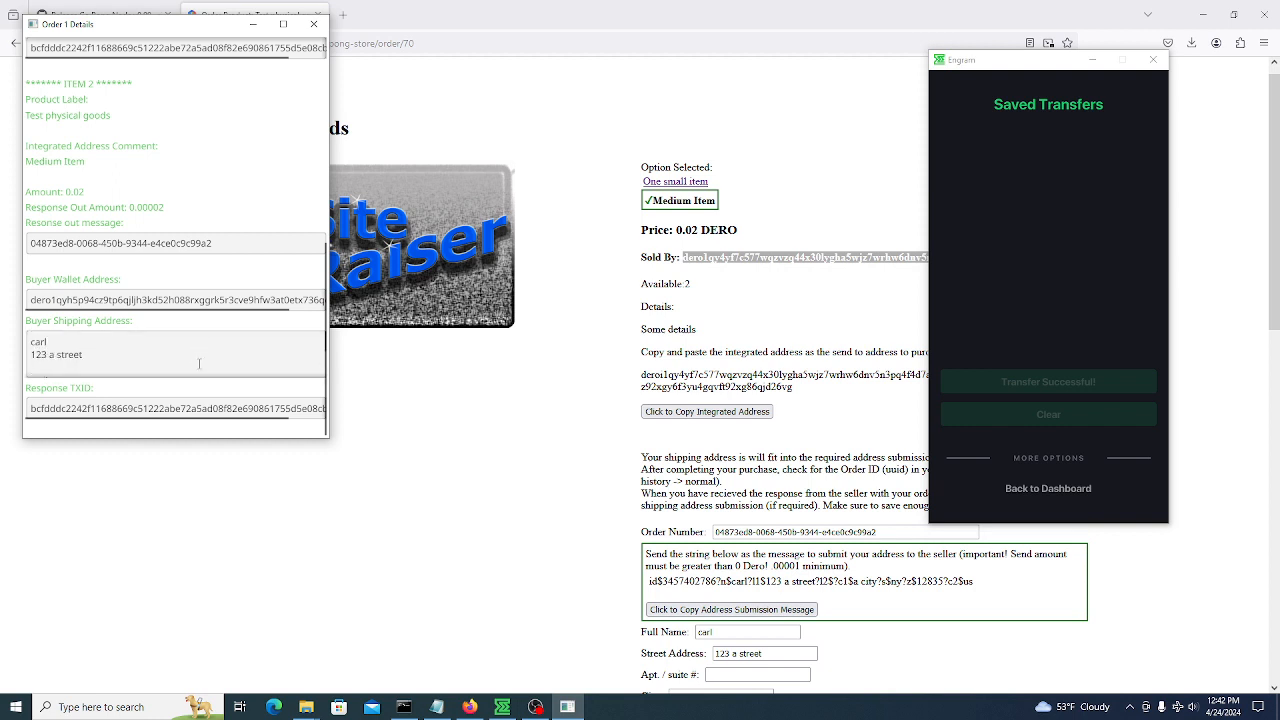
scroll(213, 132, "up", 4)
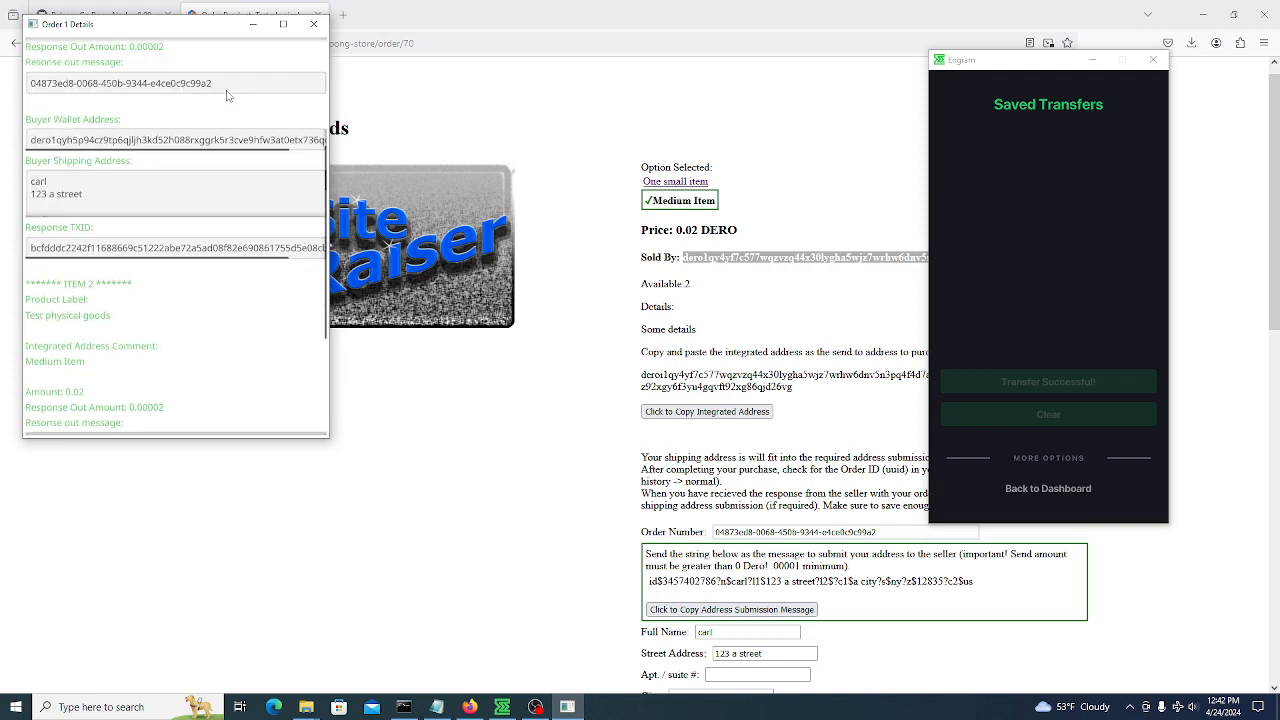
scroll(235, 120, "up", 5)
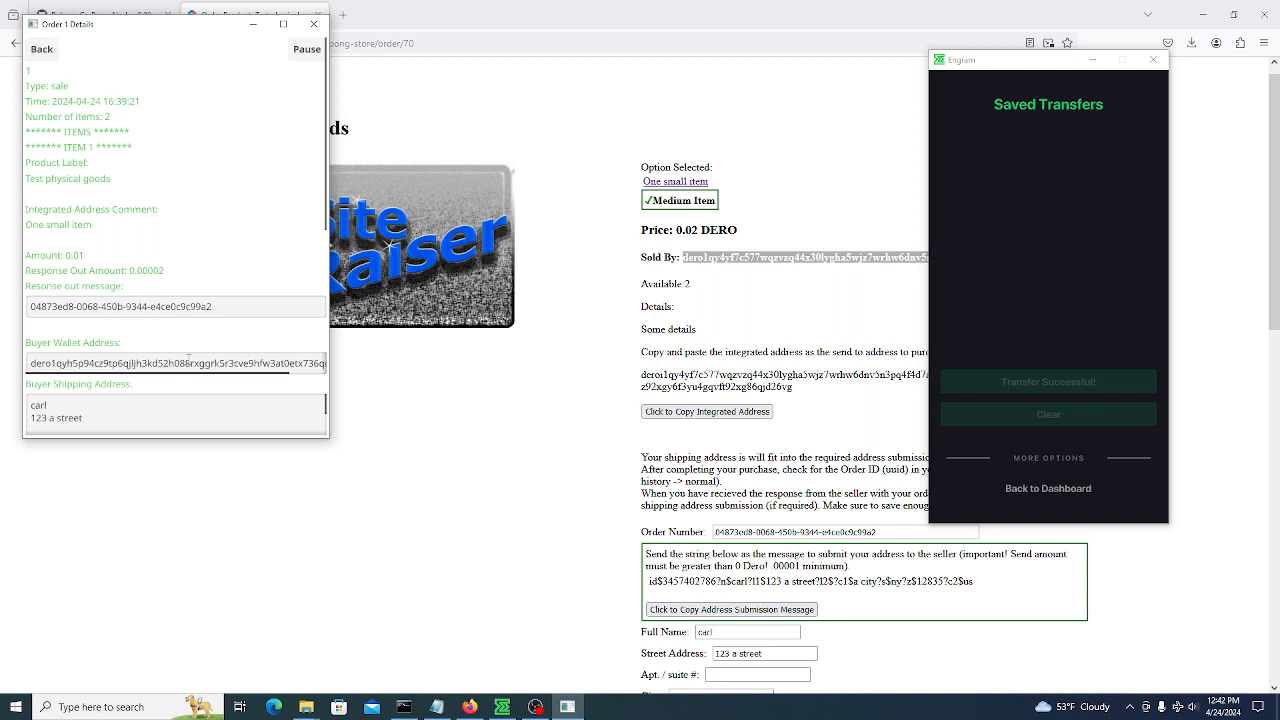
left_click(41, 49)
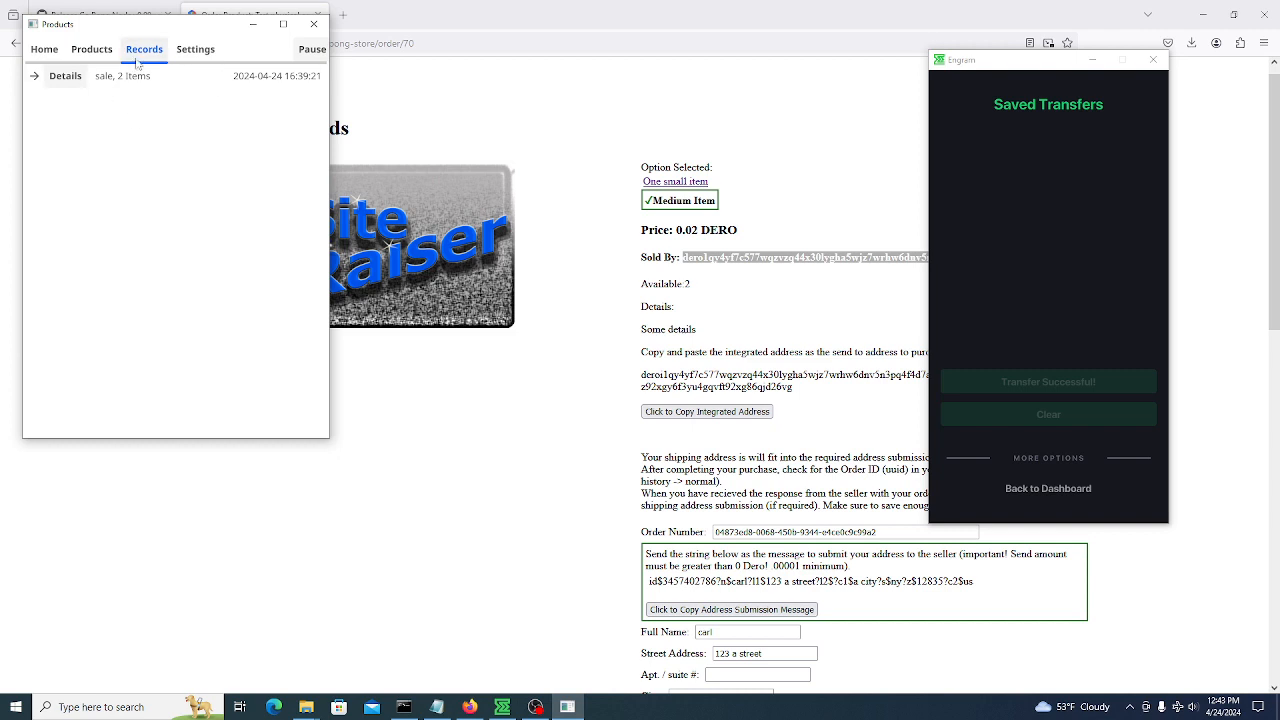
Start a new product under Add Products and set its type to digital
left_click(53, 48)
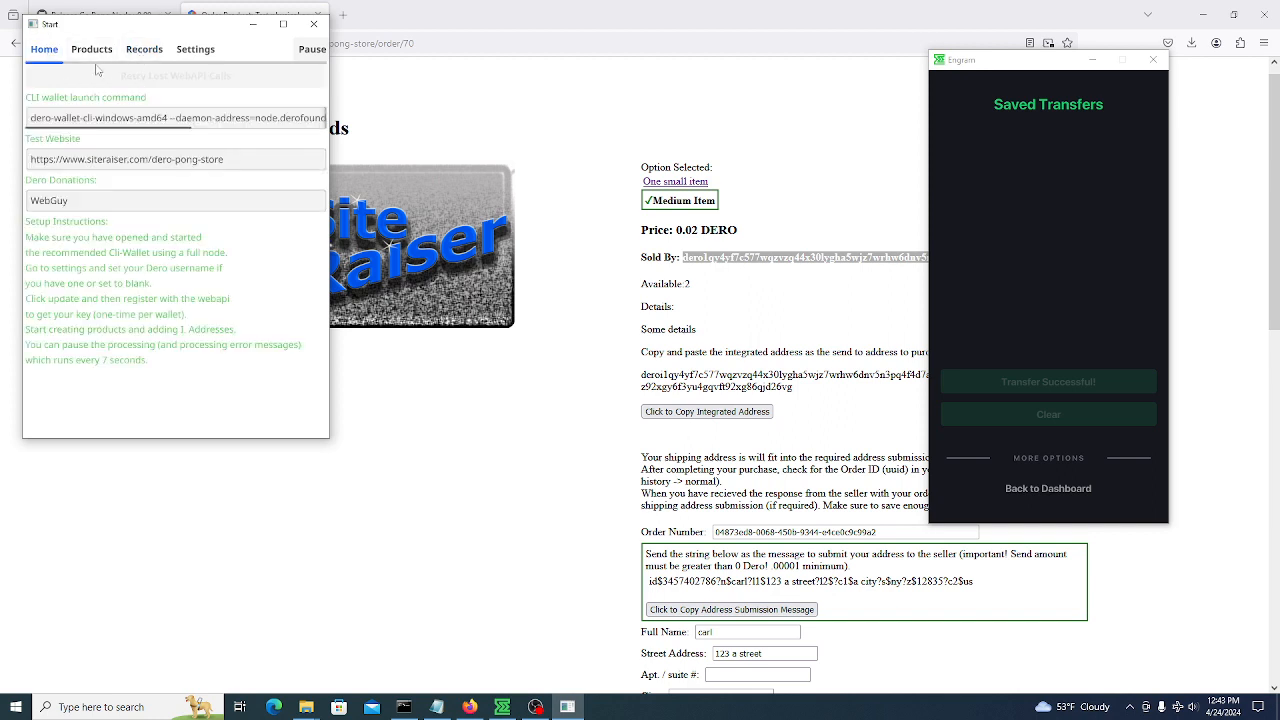
left_click(94, 52)
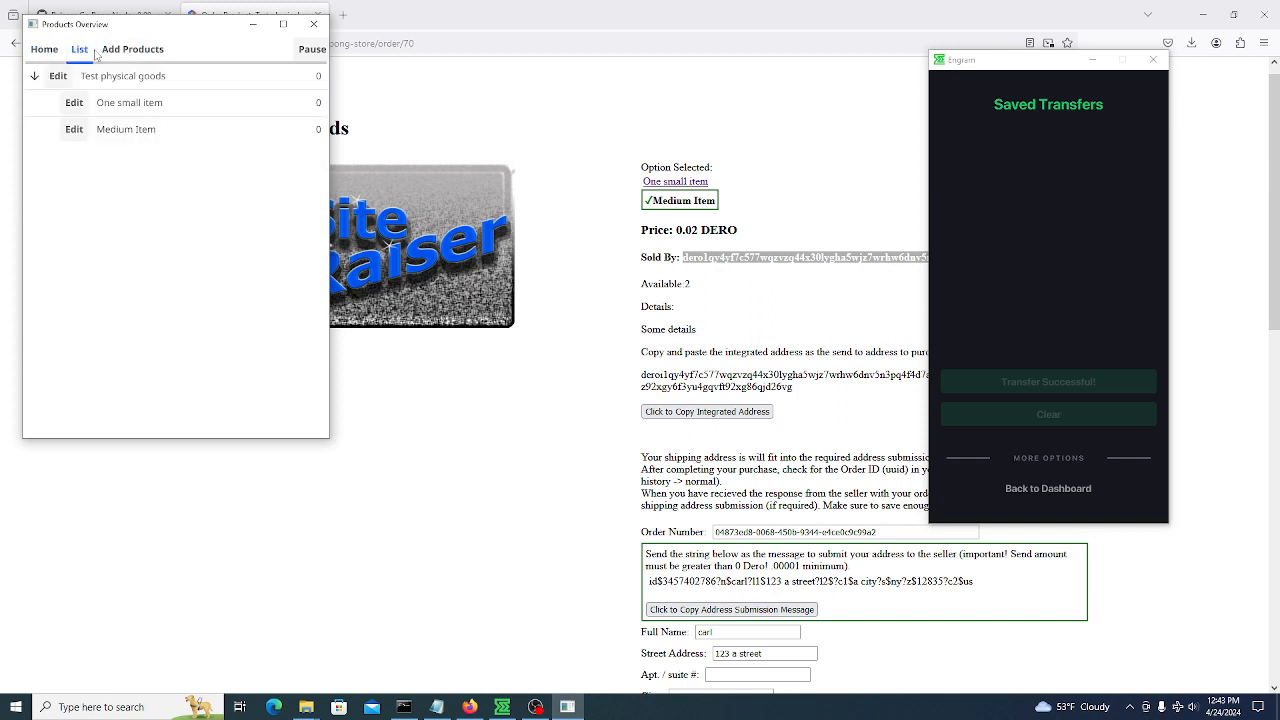
left_click(146, 52)
scroll(130, 137, "down", 3)
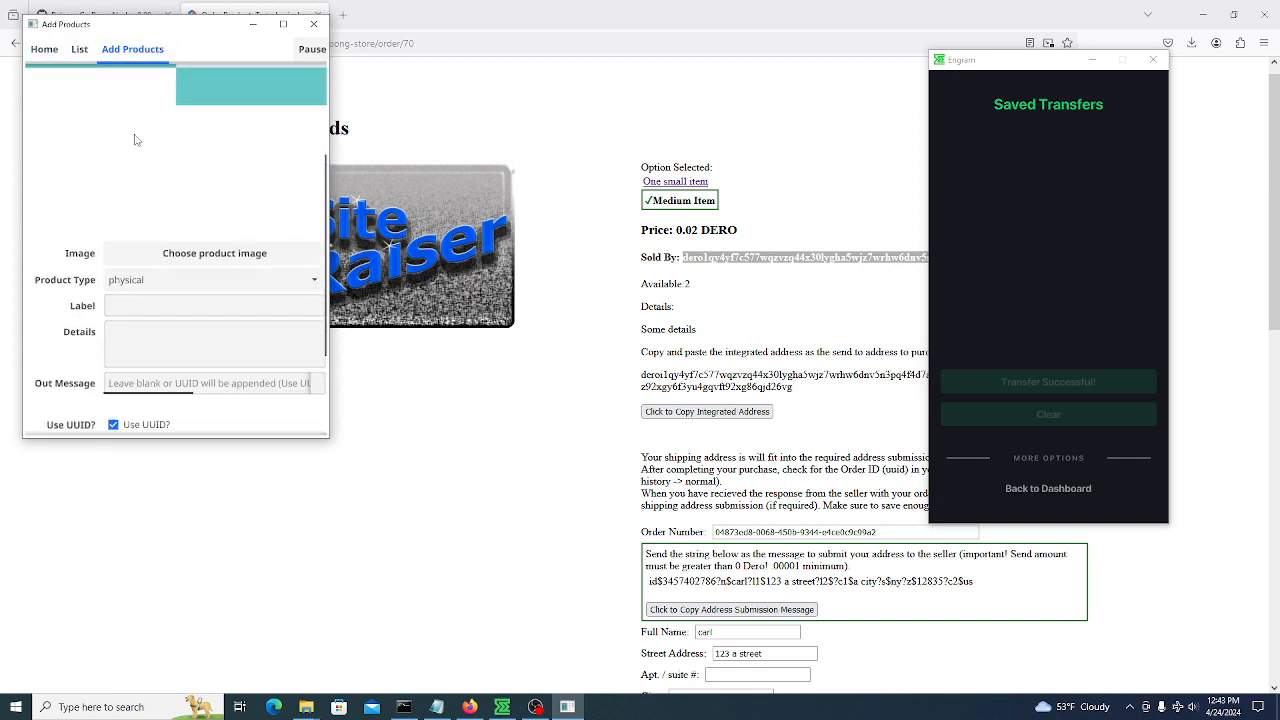
left_click(188, 200)
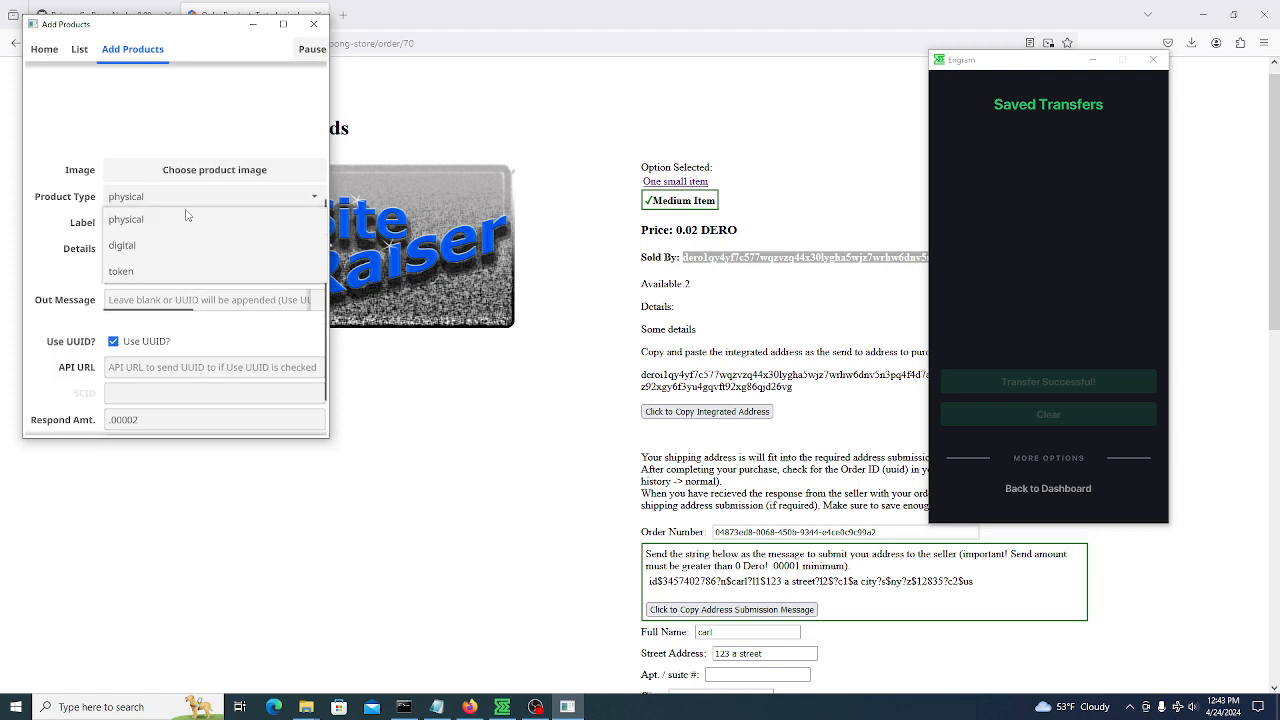
left_click(181, 248)
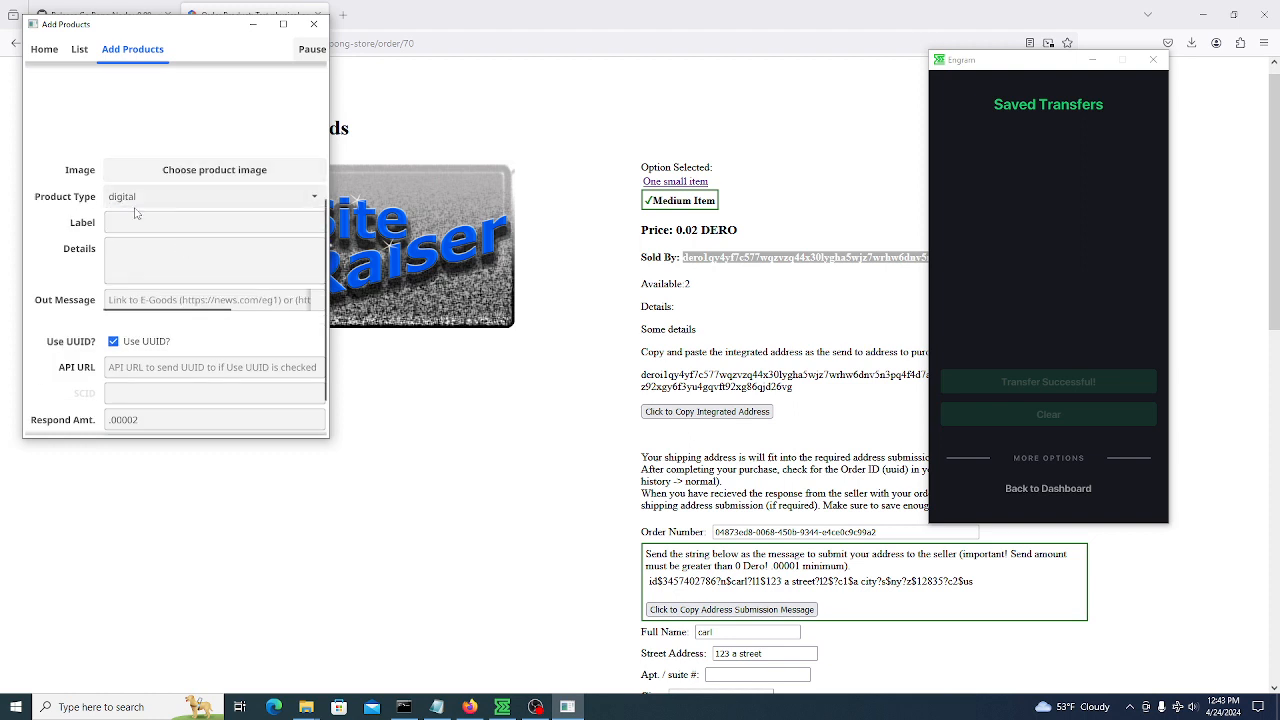
Label it 'Weekly Newsletter Tuesday's edition' with details 'Digital Download Link'
left_click(145, 221)
type("Weekly Newsletter")
left_click(291, 271)
type("Digital Downoad l")
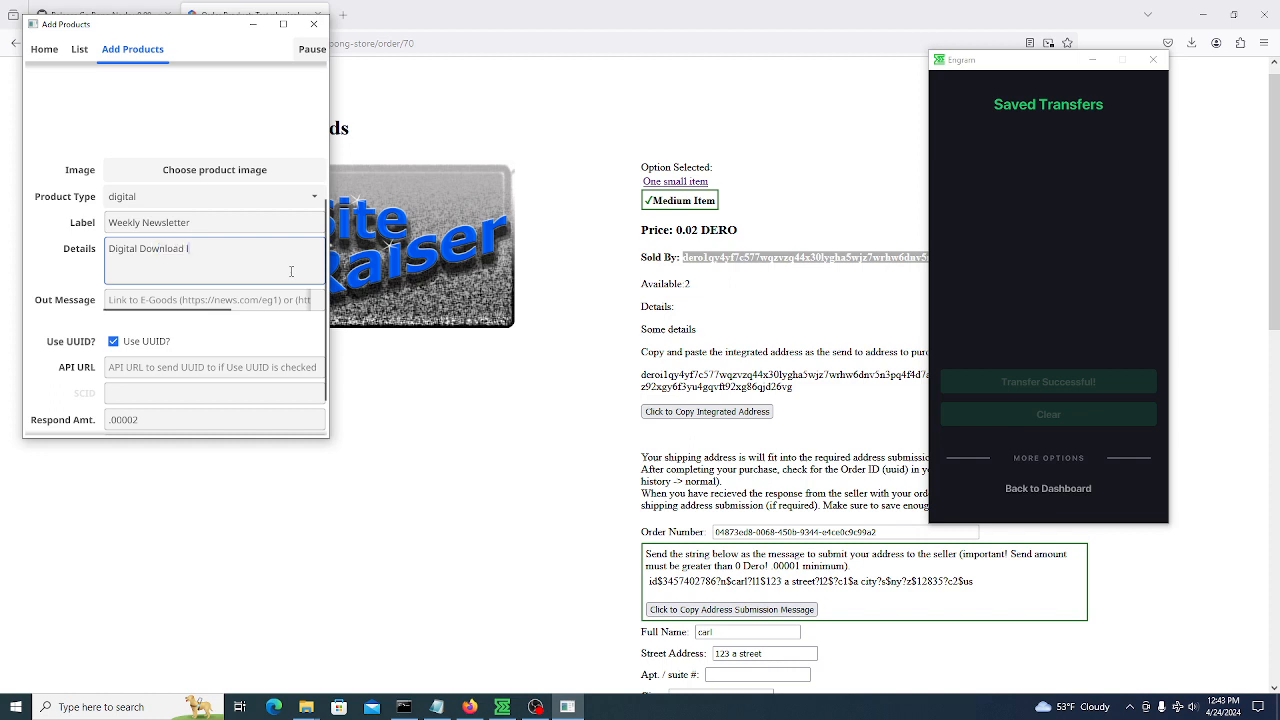
type("ink")
type("L")
key("Tab")
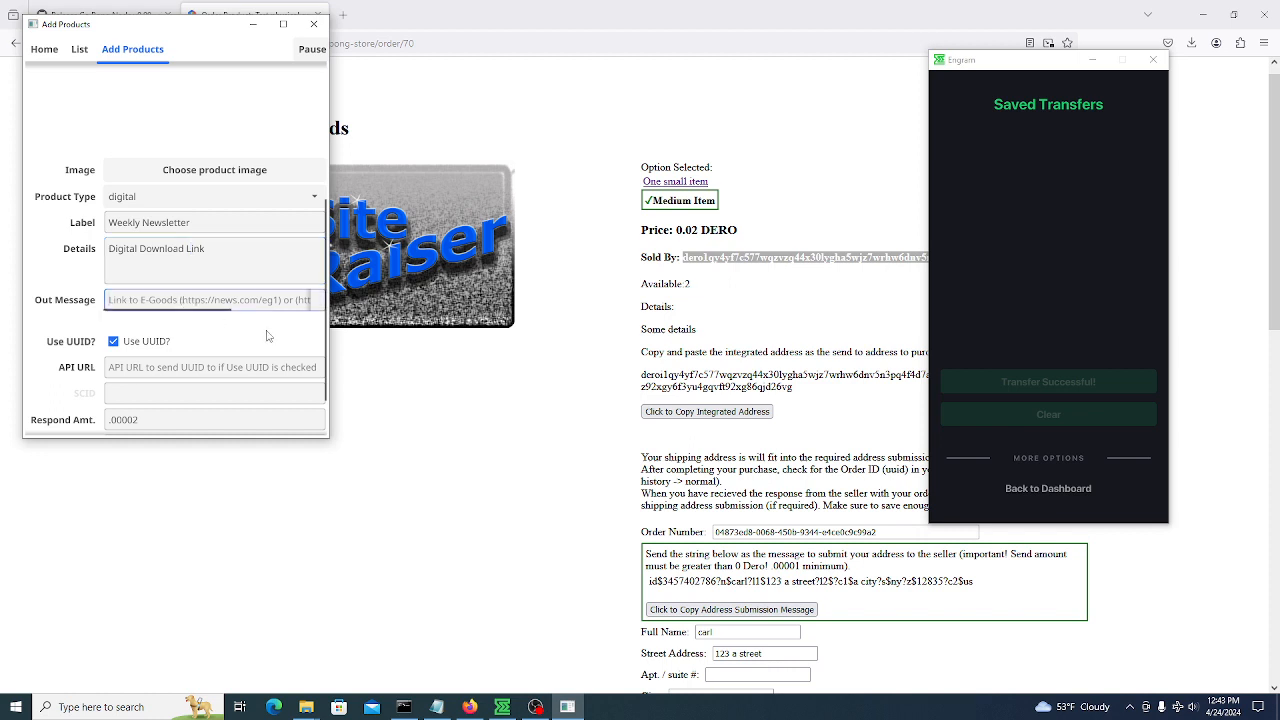
left_click(222, 223)
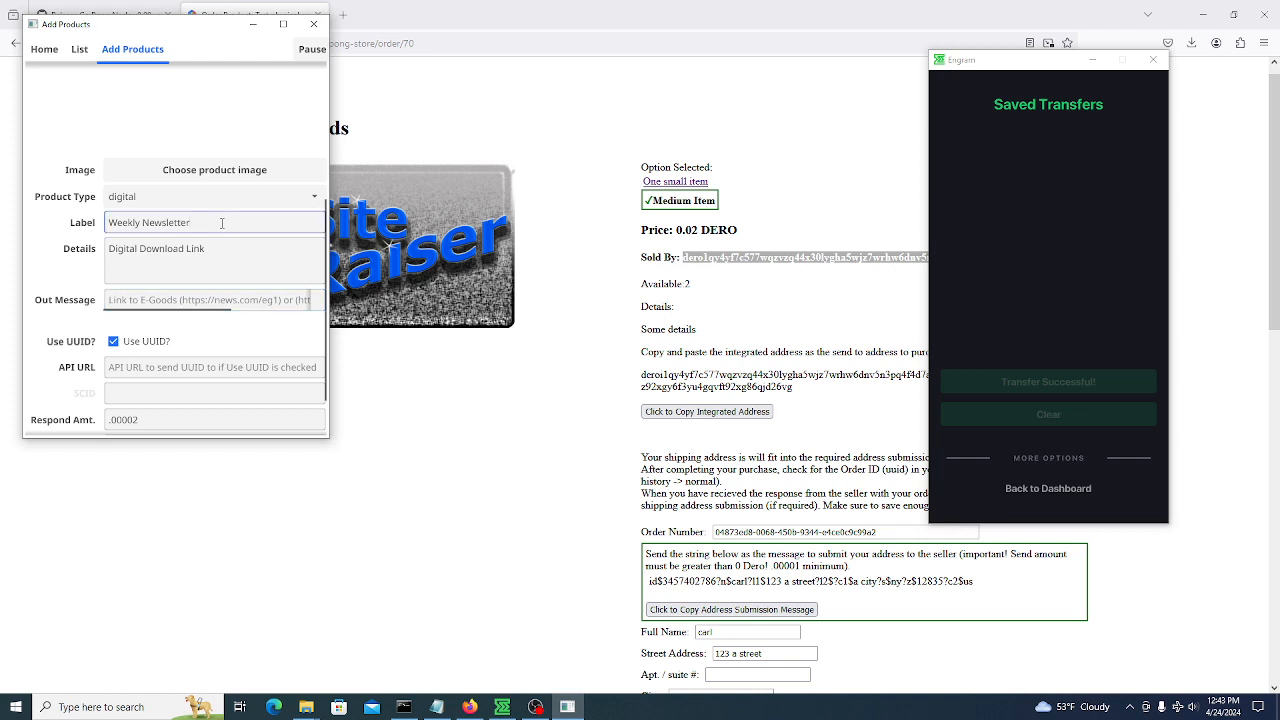
type("Tuesday's edition")
left_click(261, 310)
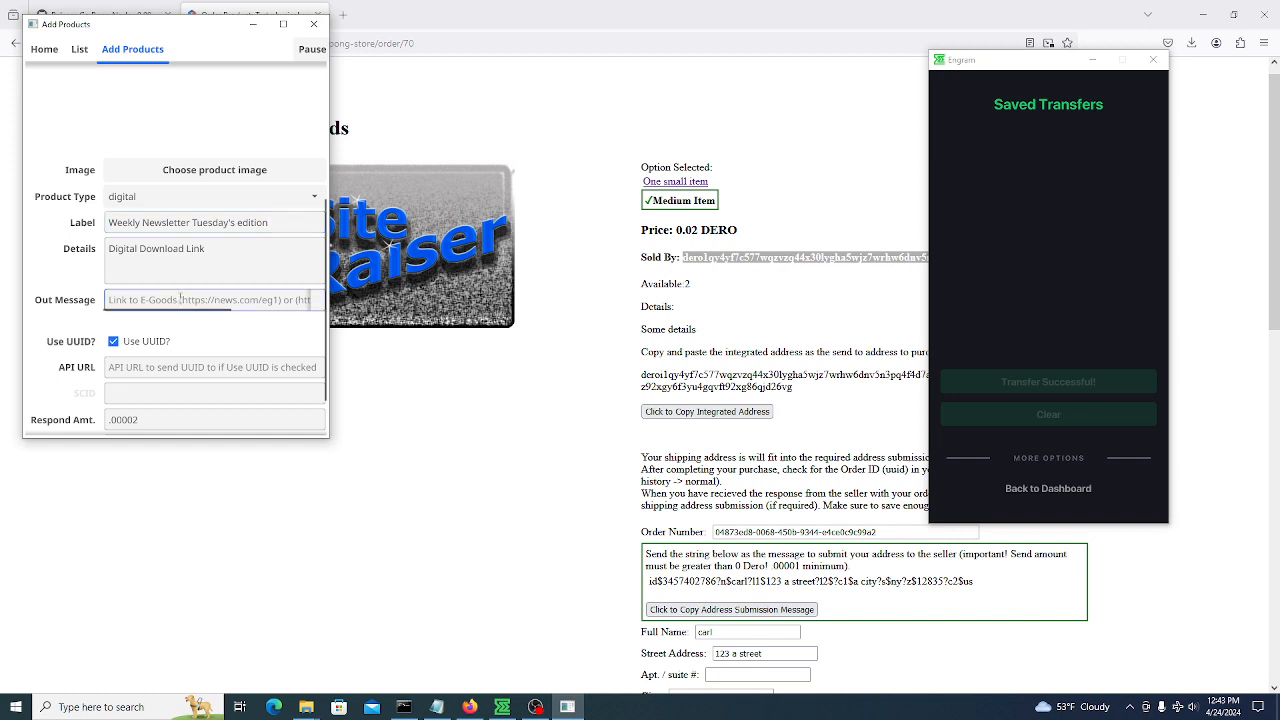
type("h")
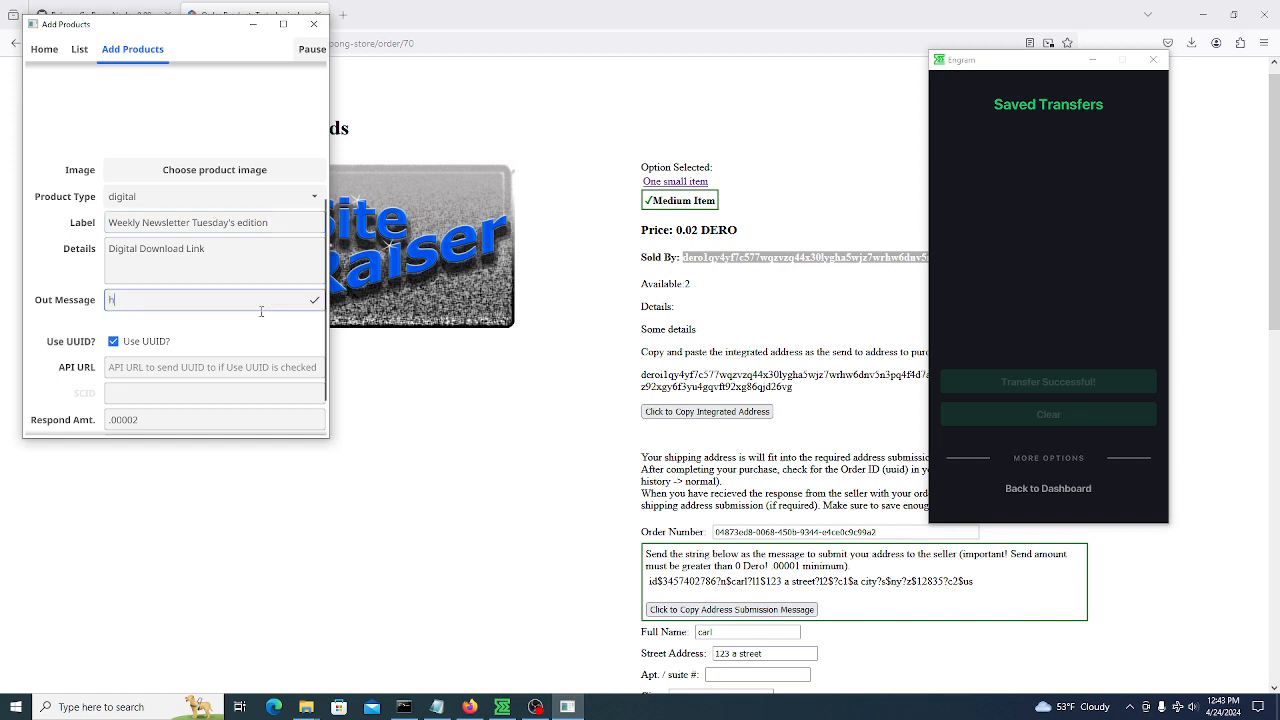
type("ttps://www.somewhere.com/download")
type("-id.jpg")
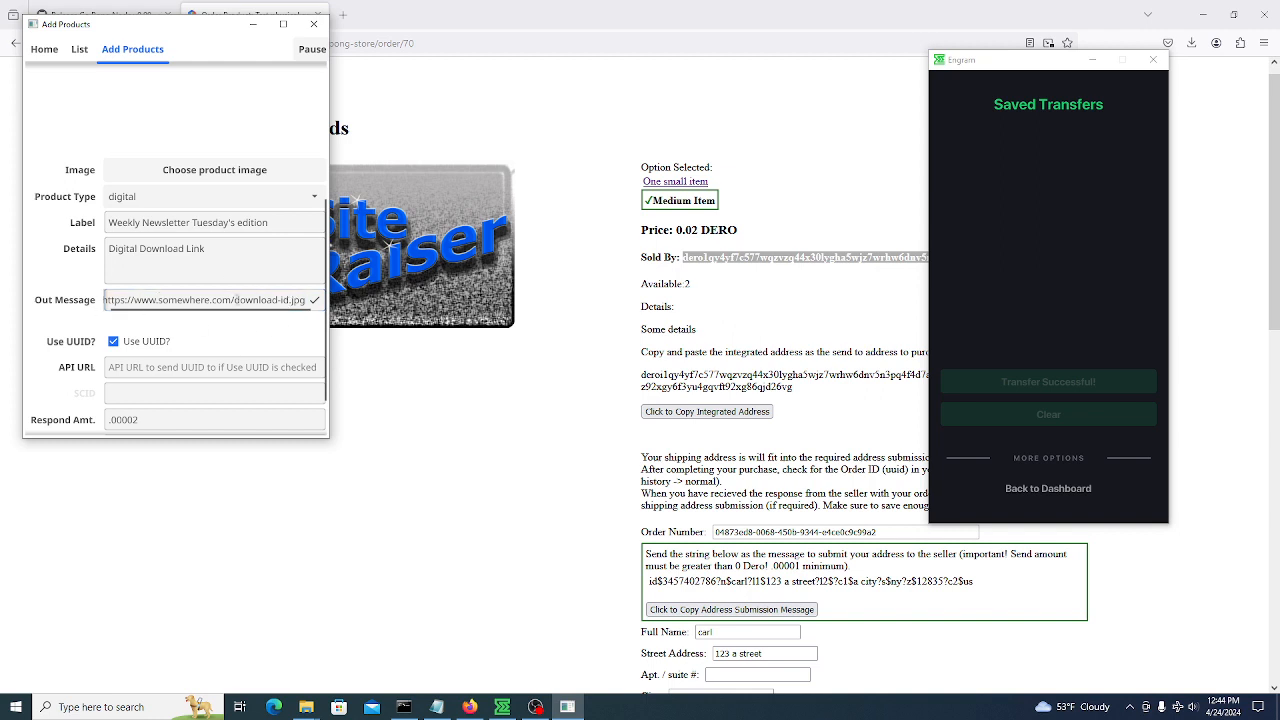
scroll(270, 332, "down", 1)
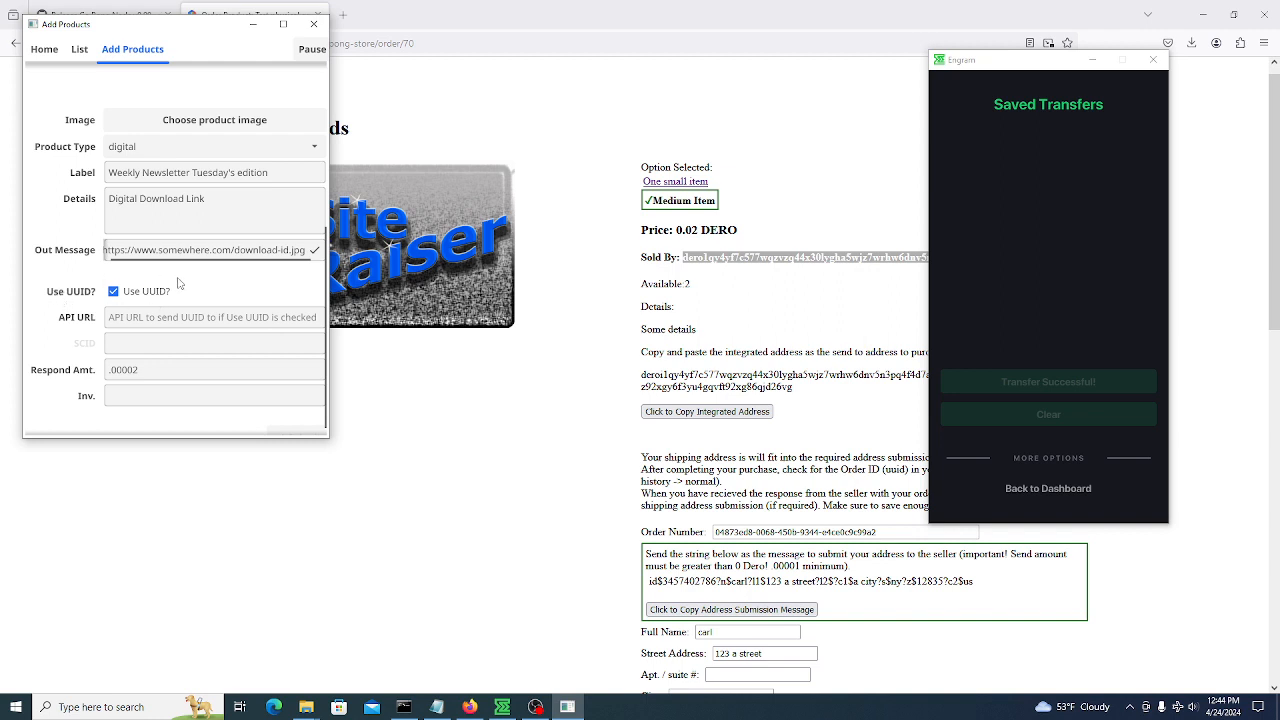
left_click(114, 292)
scroll(55, 290, "up", 1)
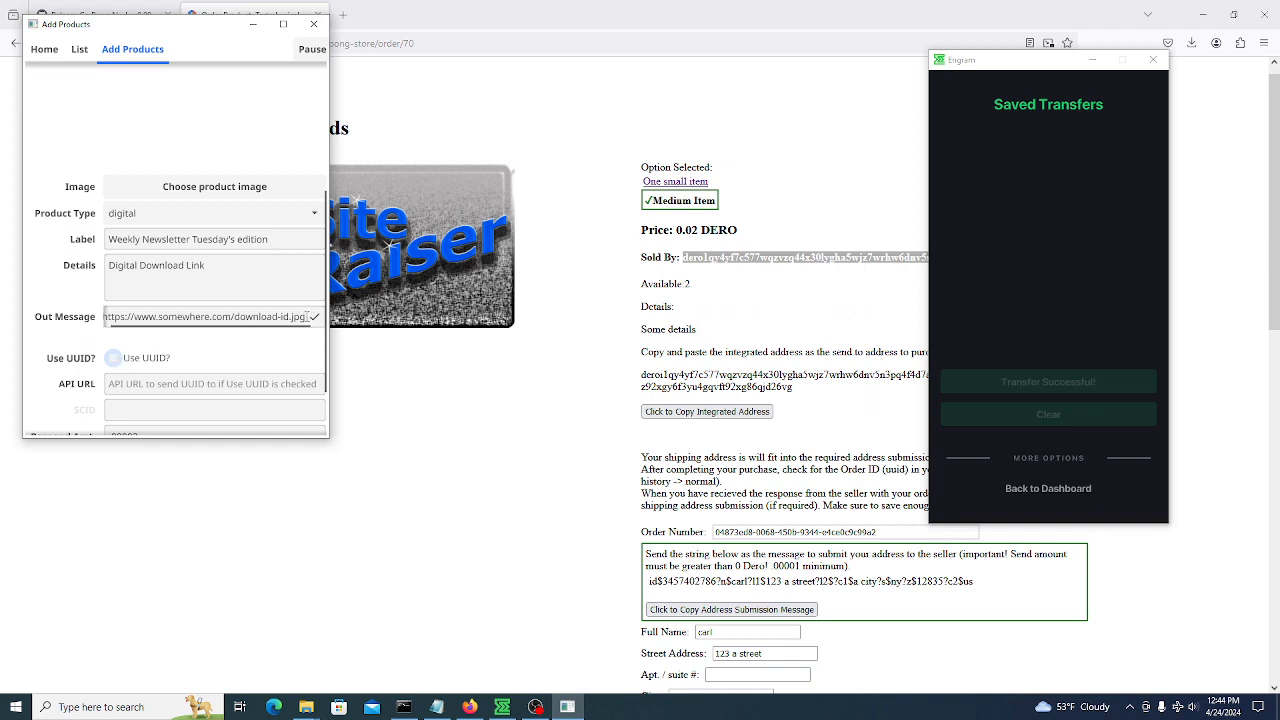
scroll(64, 335, "down", 1)
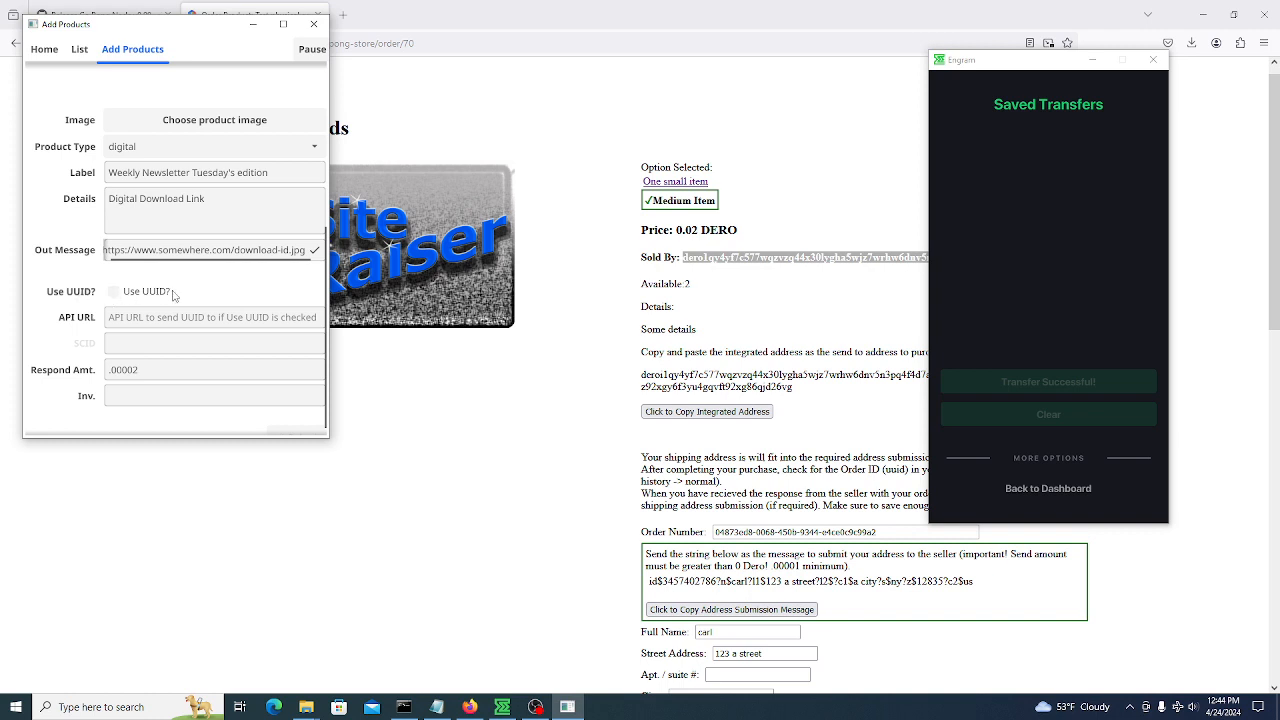
left_click(309, 250)
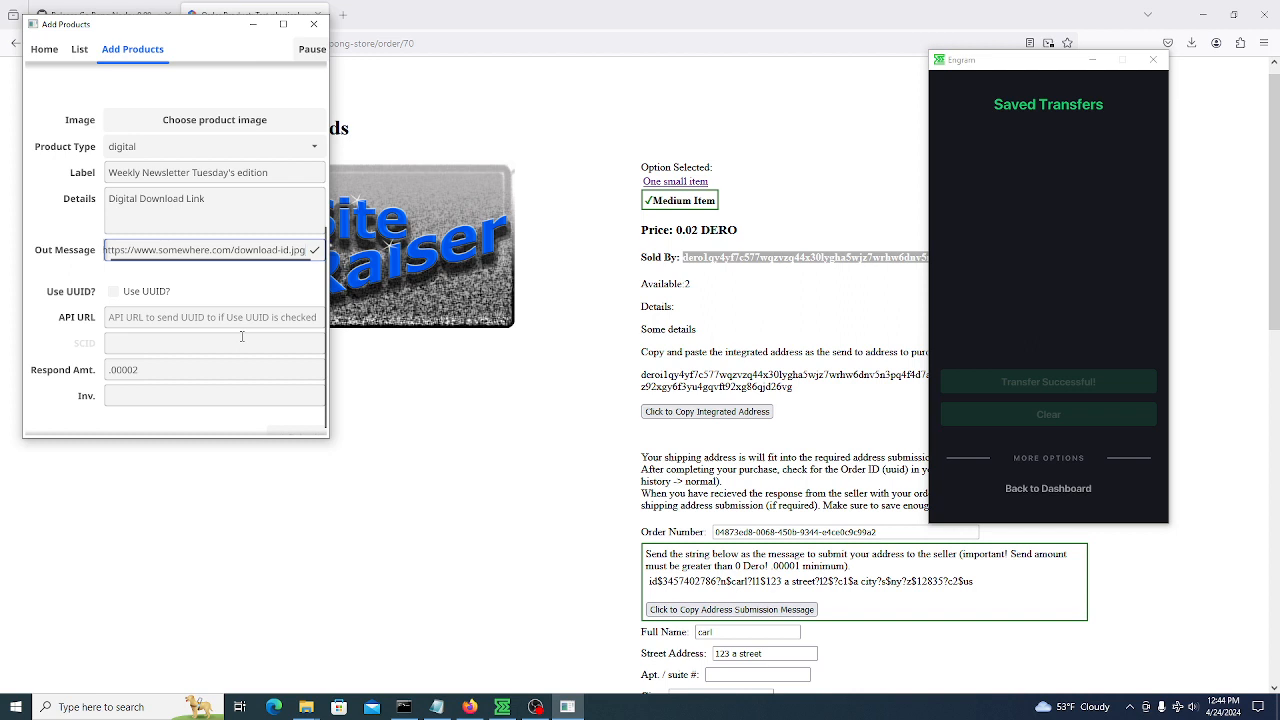
type("/")
key("BackSpace")
Set the product inventory to 1000
scroll(63, 289, "down", 1)
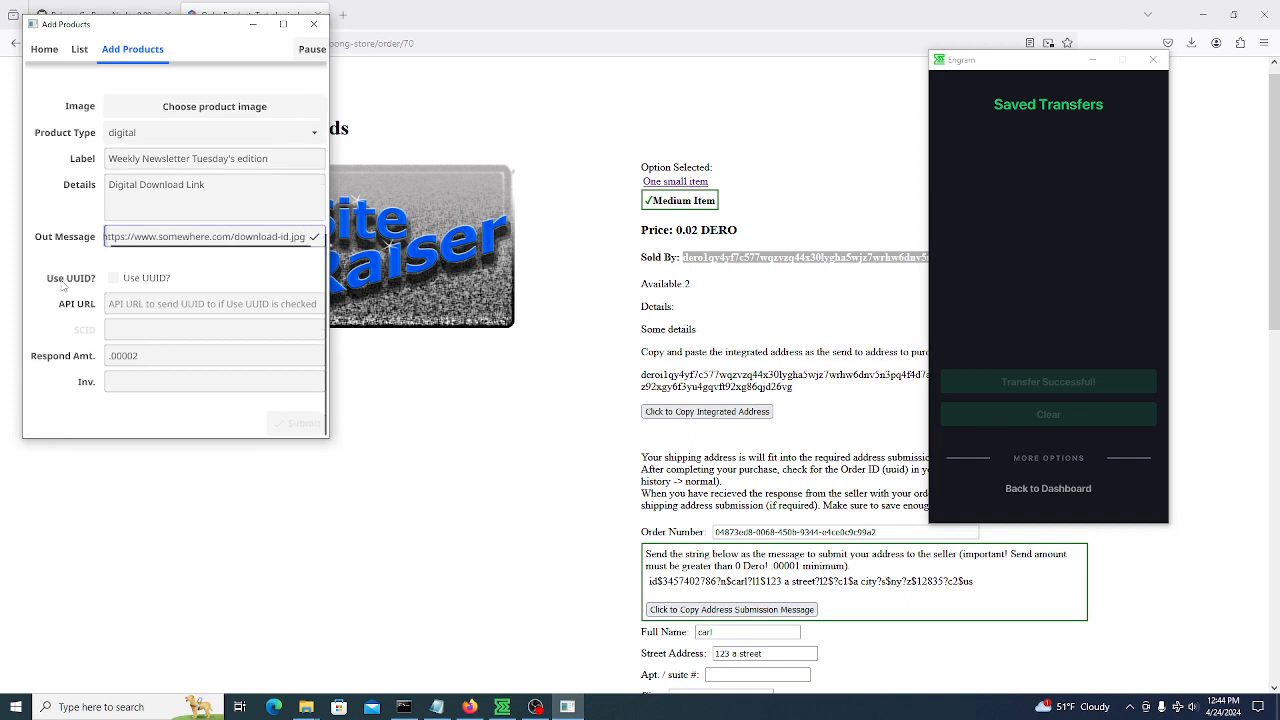
left_click(172, 386)
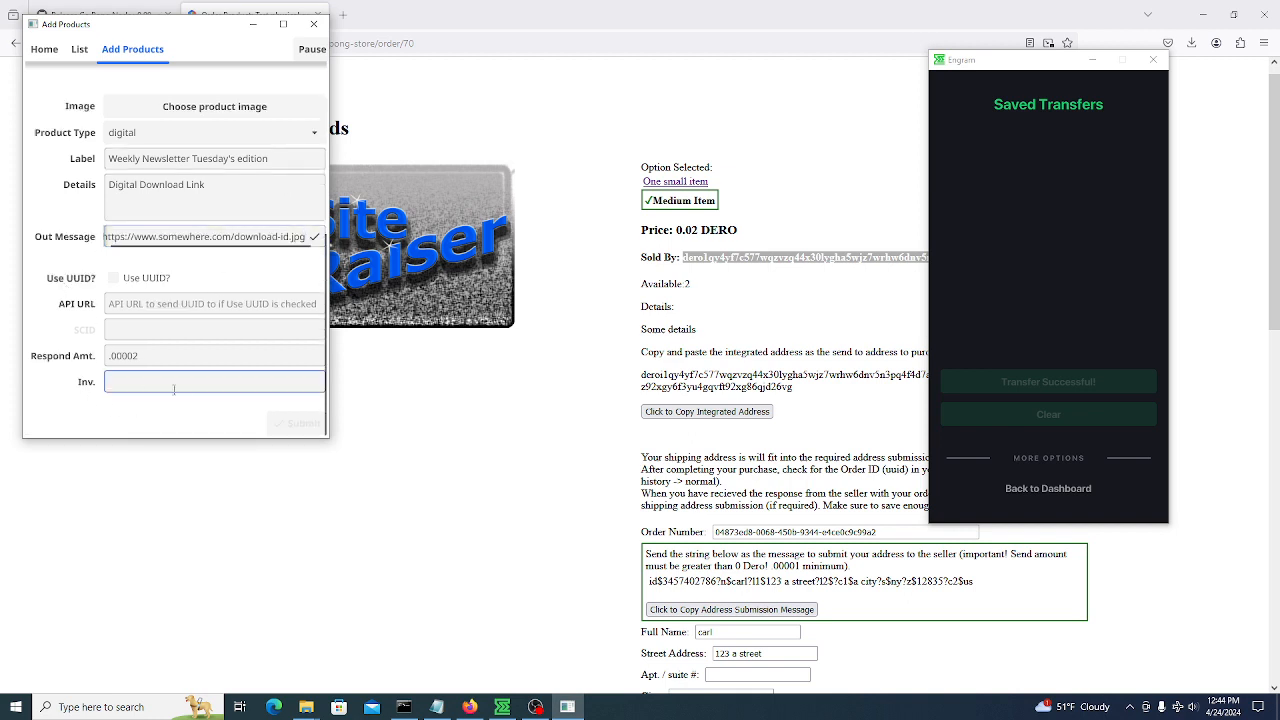
type("1")
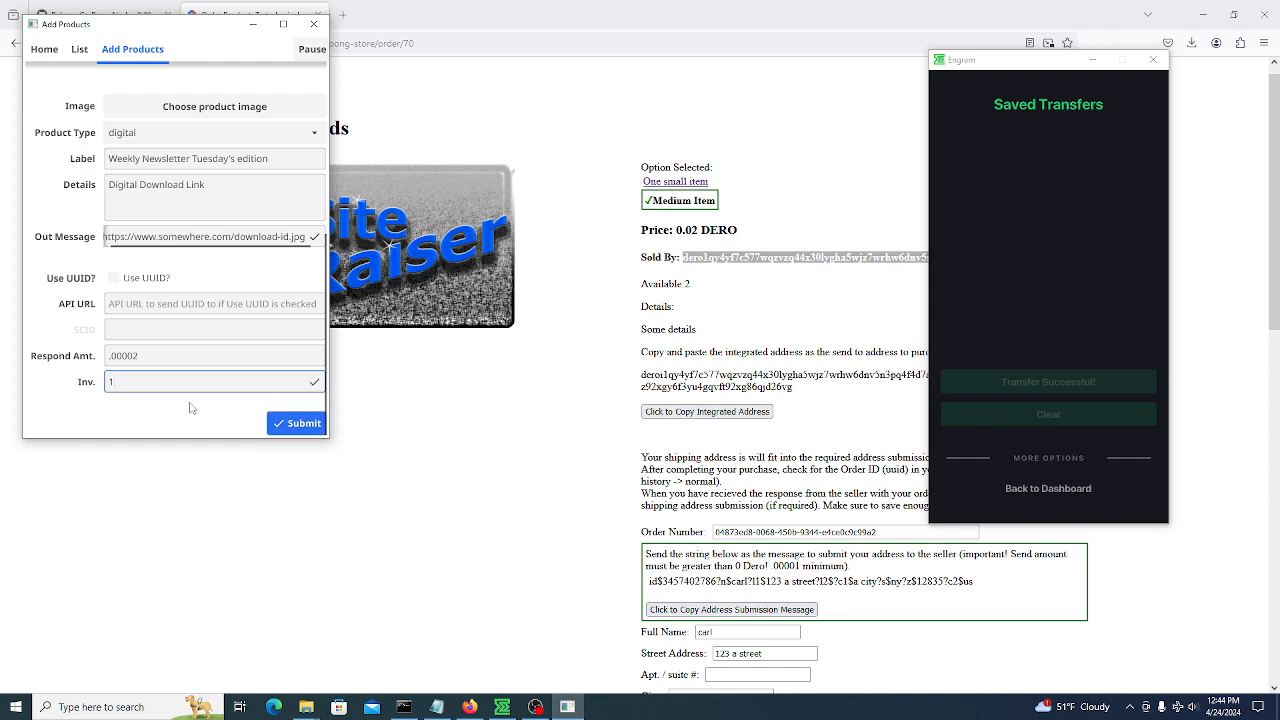
type("000")
Submit the new newsletter product
left_click(296, 423)
scroll(84, 231, "down", 5)
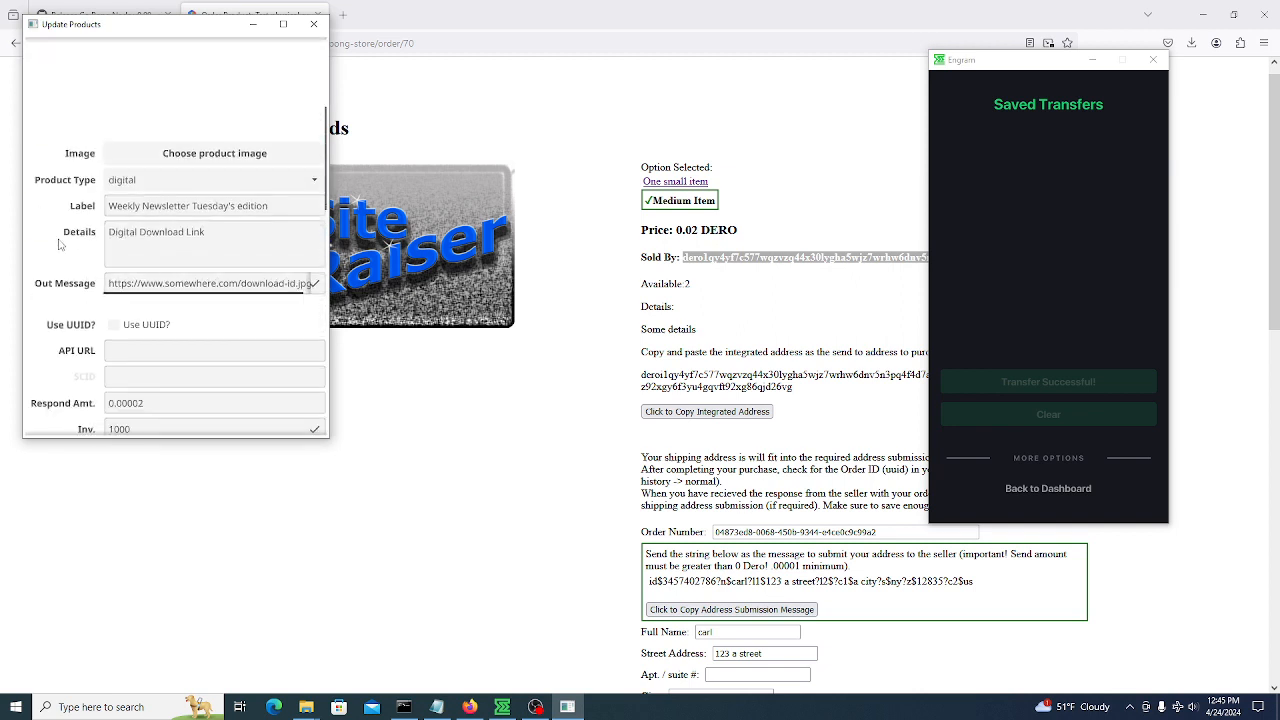
scroll(55, 208, "down", 2)
scroll(57, 210, "down", 4)
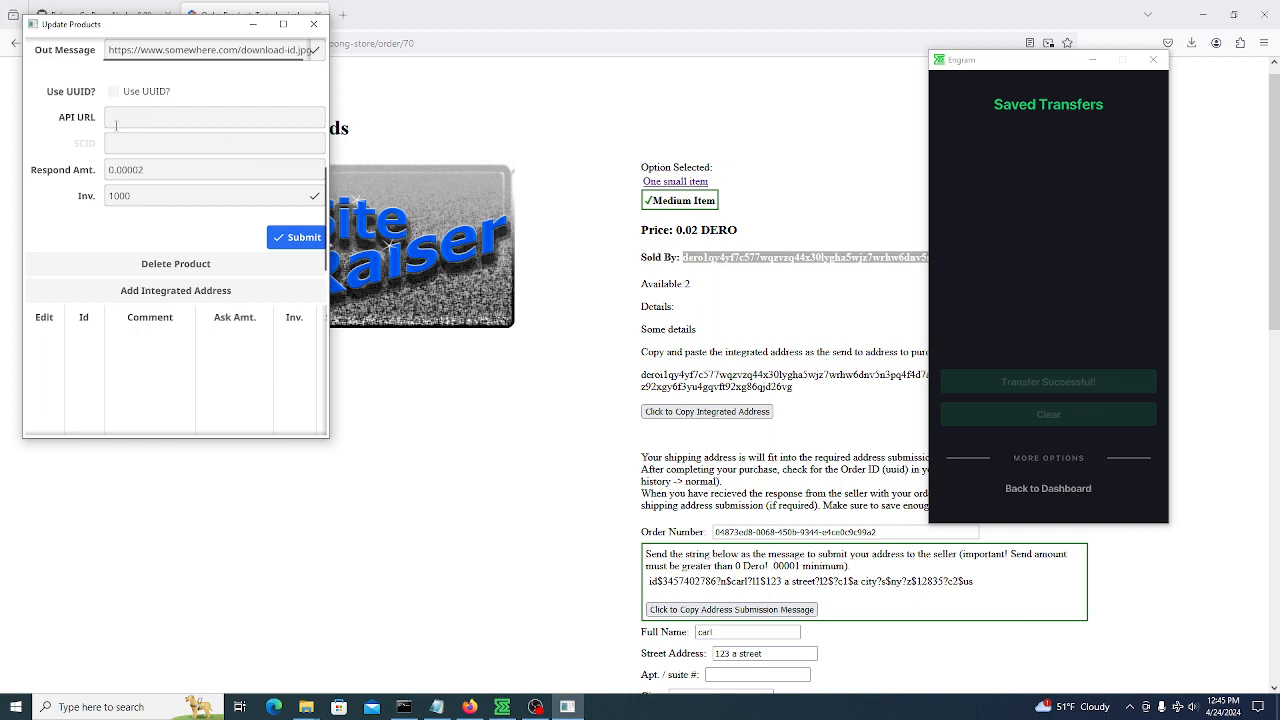
Add an active 'Newsletter' integrated address: ask .1, port 1111, inventory 0
left_click(156, 291)
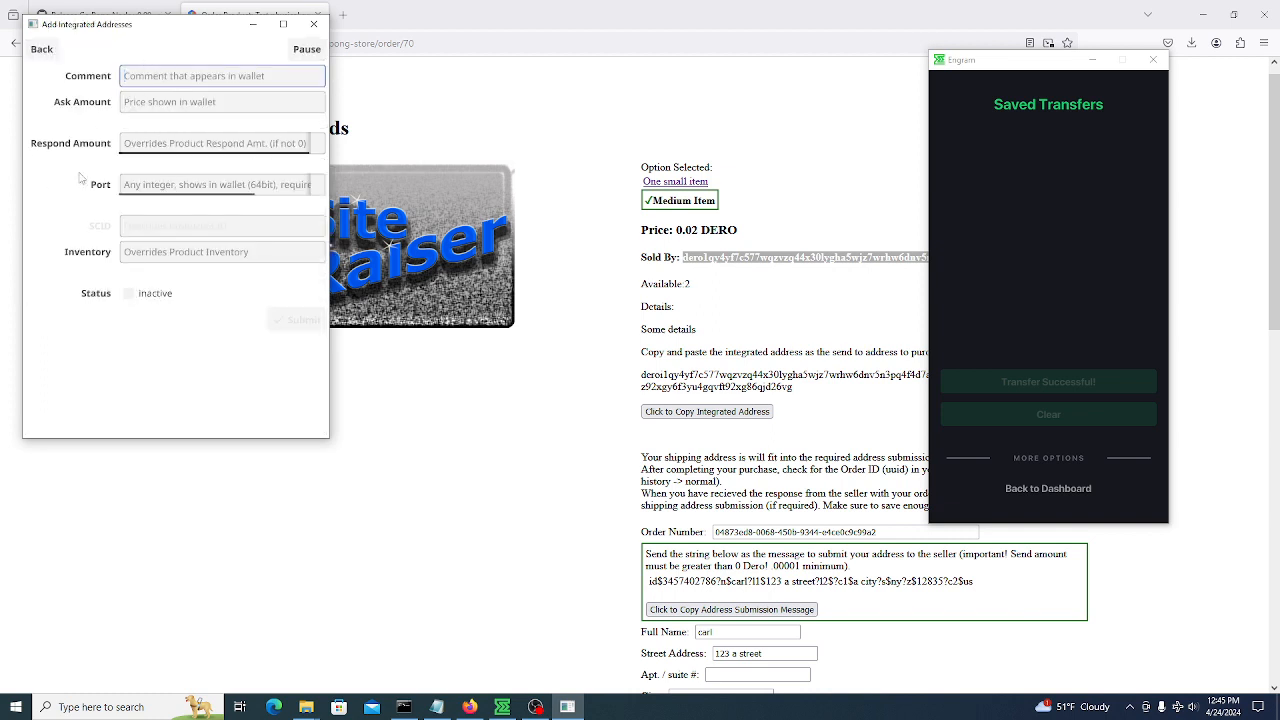
type("Tuesday")
key("BackSpace")
key("BackSpace")
key("BackSpace")
key("BackSpace")
key("BackSpace")
key("BackSpace")
type("Doea")
key("BackSpace")
key("BackSpace")
key("BackSpace")
key("BackSpace")
type("Newslette")
left_click(150, 110)
type(".1")
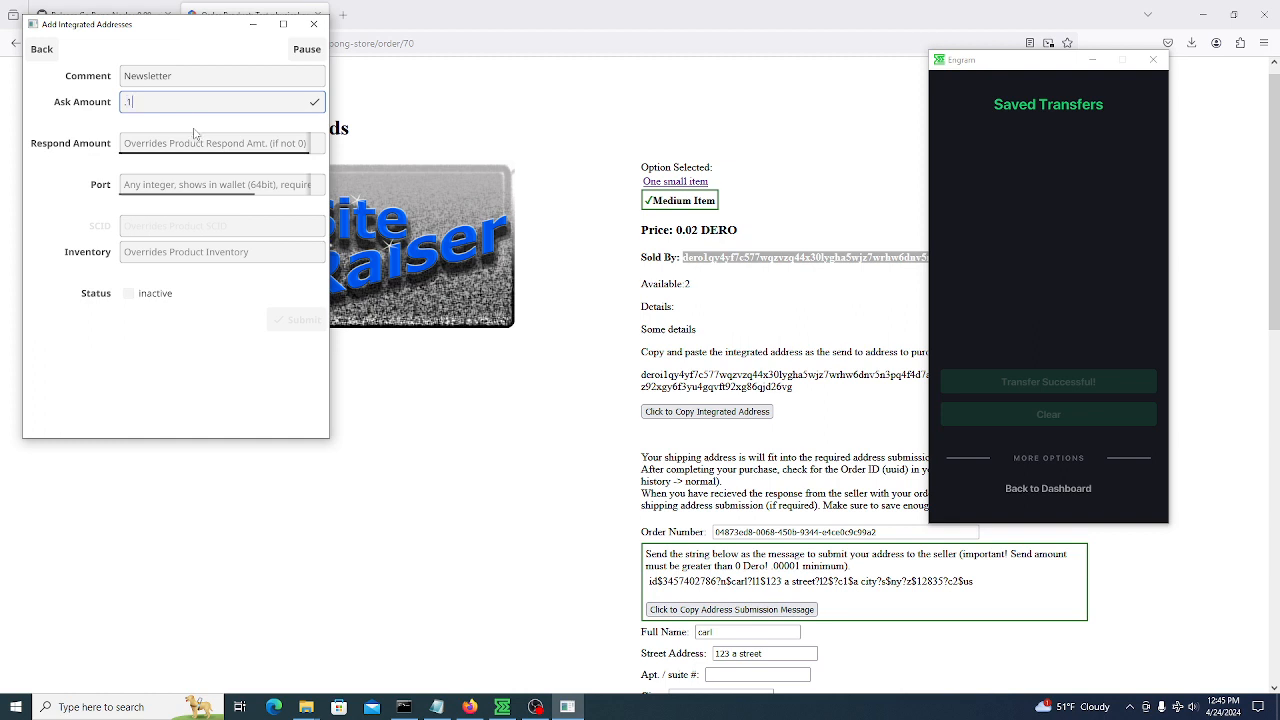
key("Tab")
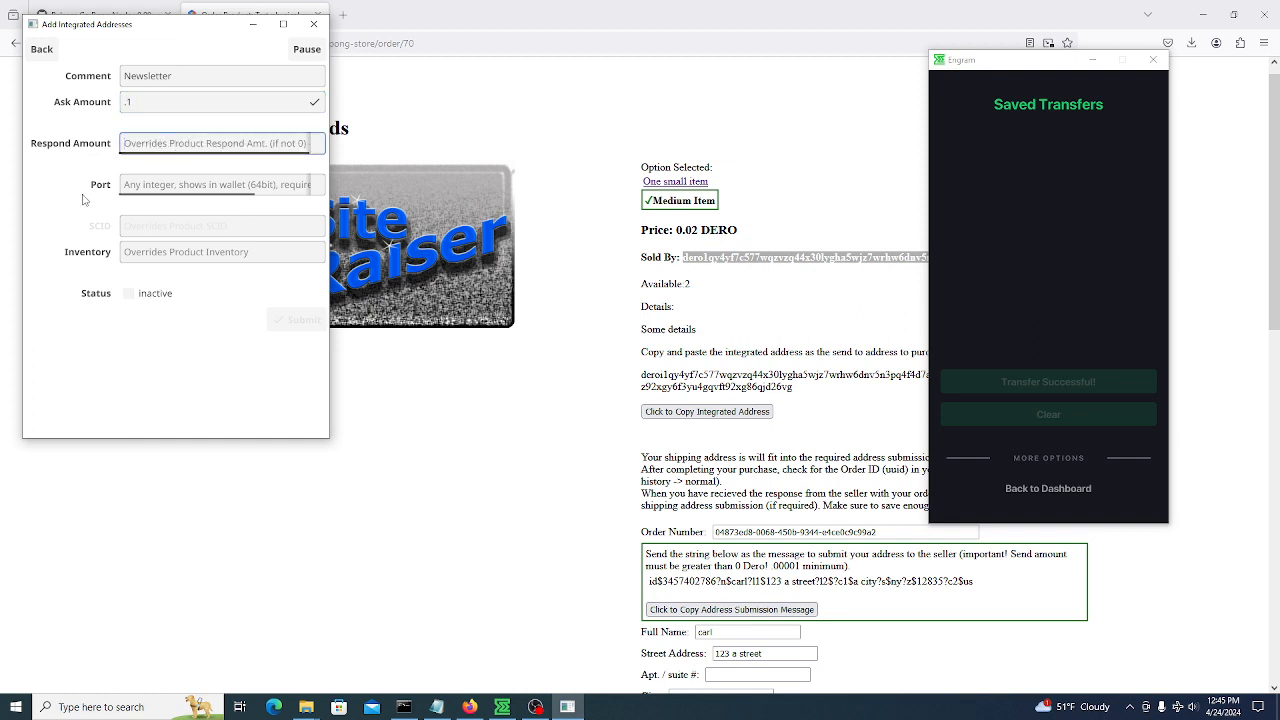
left_click(155, 187)
type("1111")
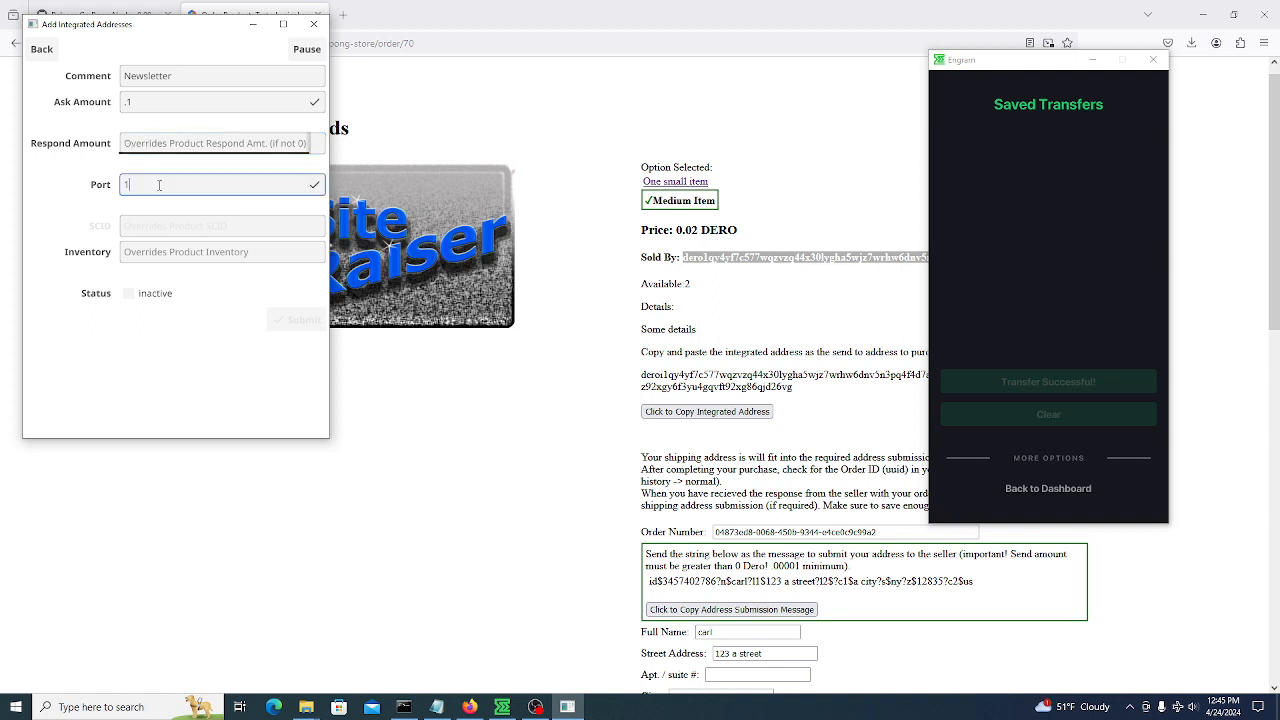
left_click(169, 254)
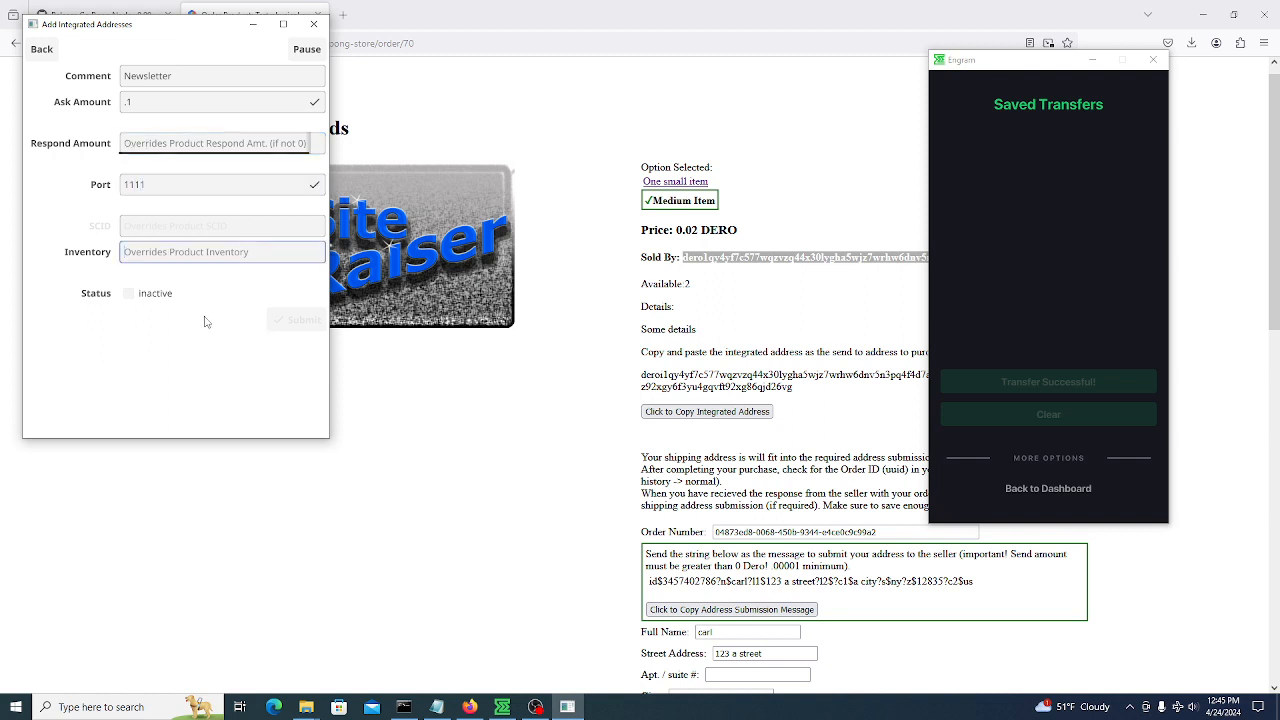
type("0")
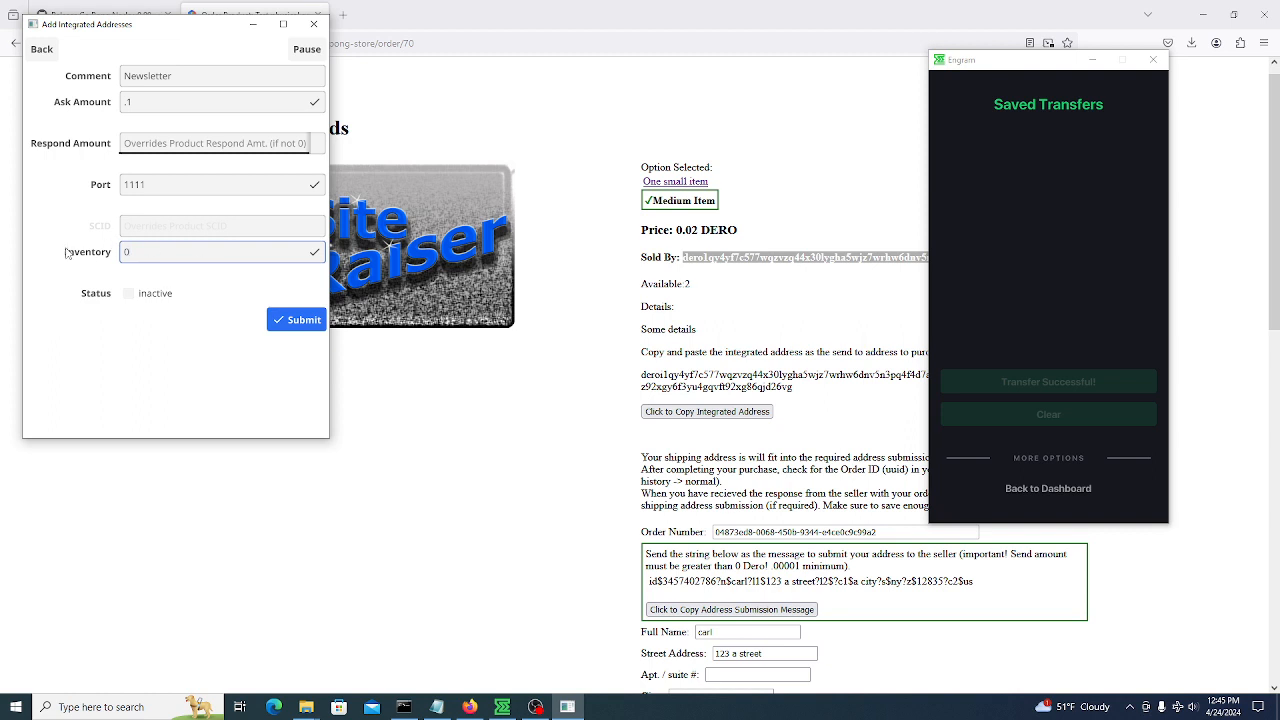
left_click(129, 295)
left_click(296, 318)
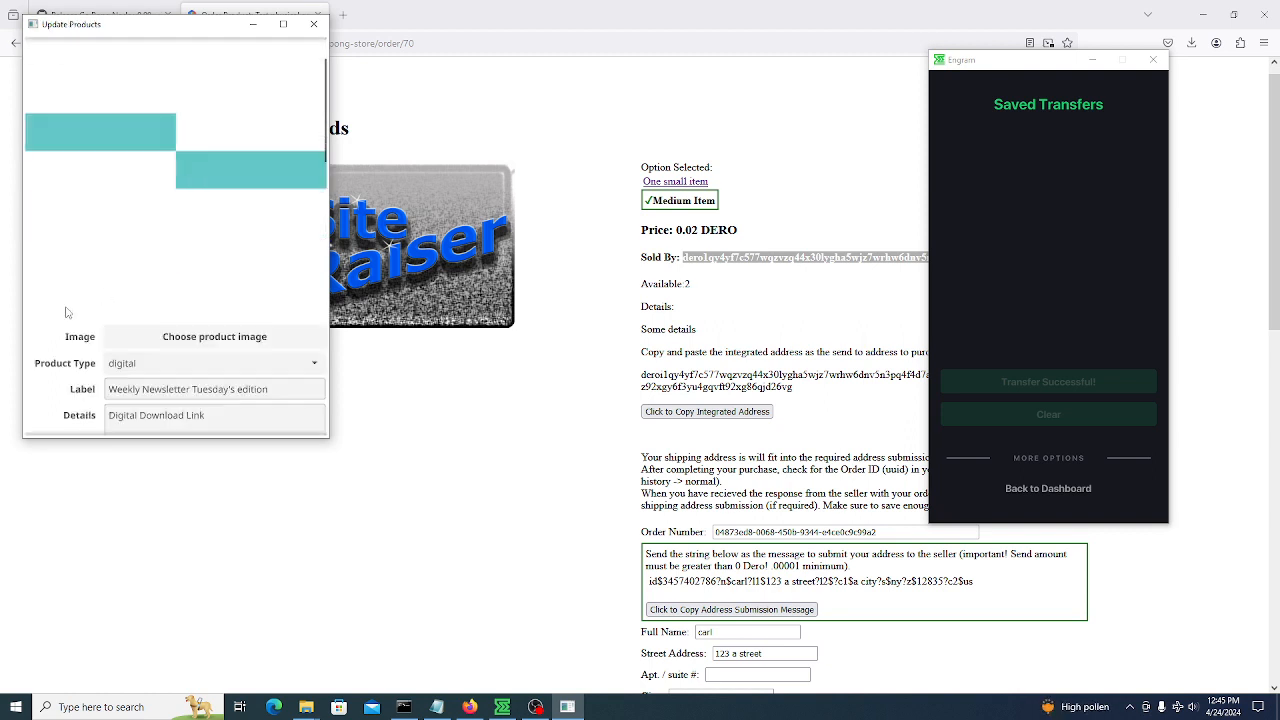
Change the out message to download-id3.jpg and submit the product update
scroll(65, 313, "down", 5)
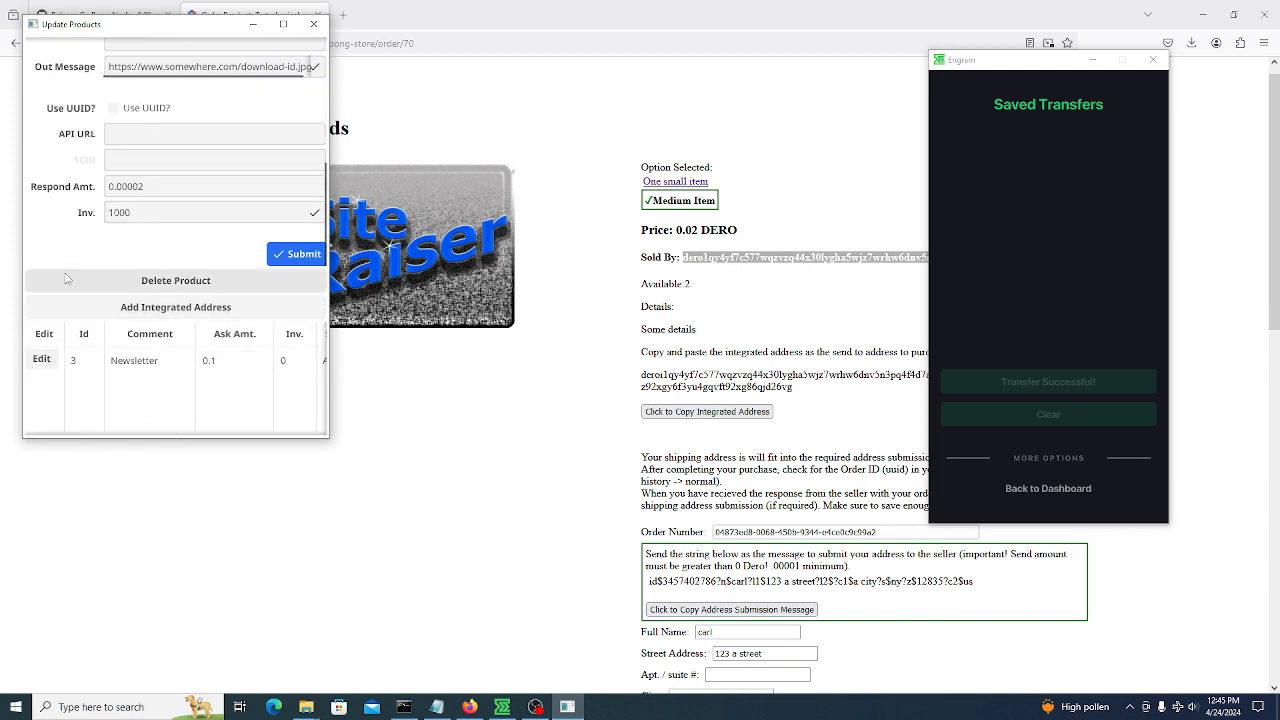
scroll(50, 268, "up", 3)
scroll(117, 279, "up", 2)
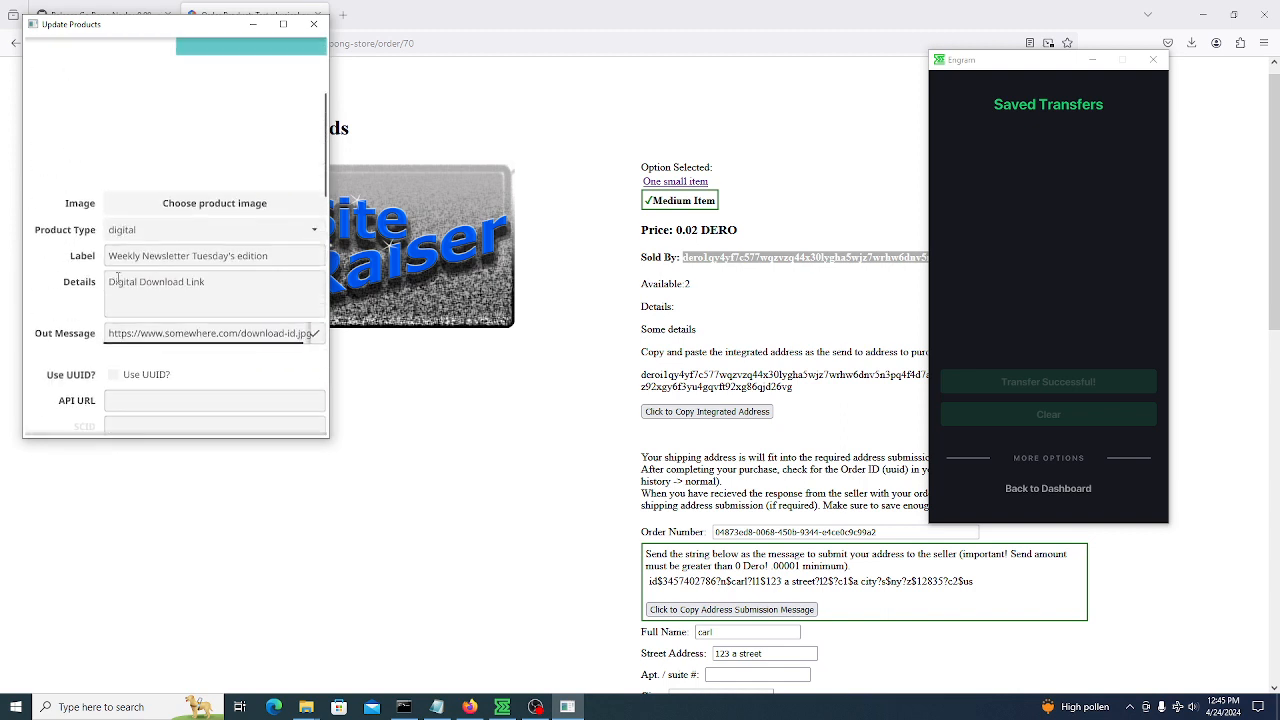
mouse_move(266, 343)
left_mouse_down()
mouse_move(297, 349)
mouse_move(289, 338)
left_mouse_up()
left_click(292, 336)
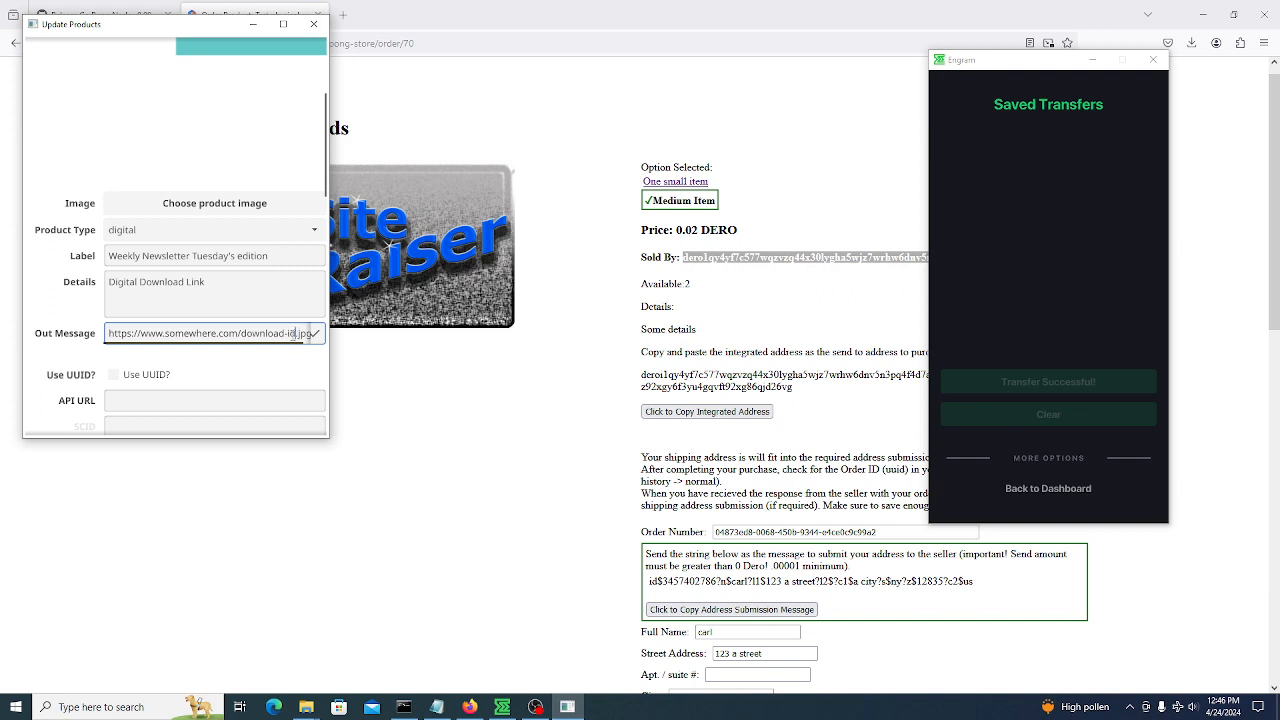
type("3")
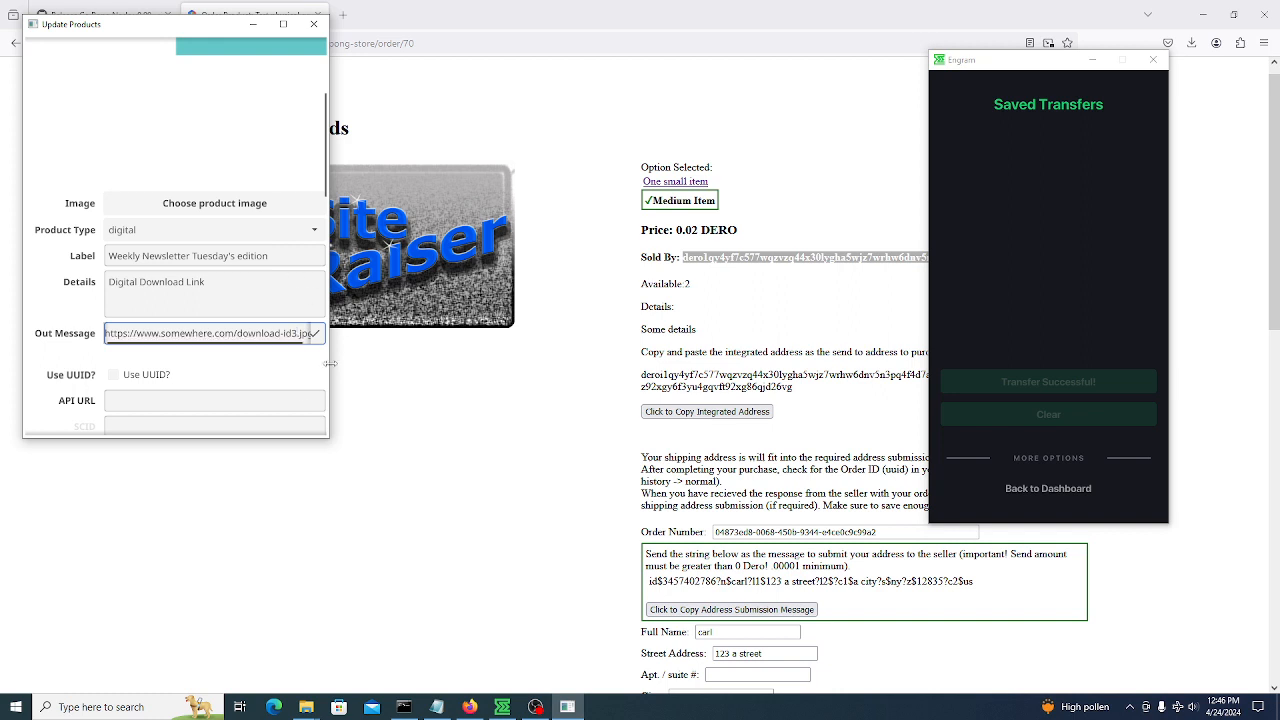
scroll(48, 235, "down", 1)
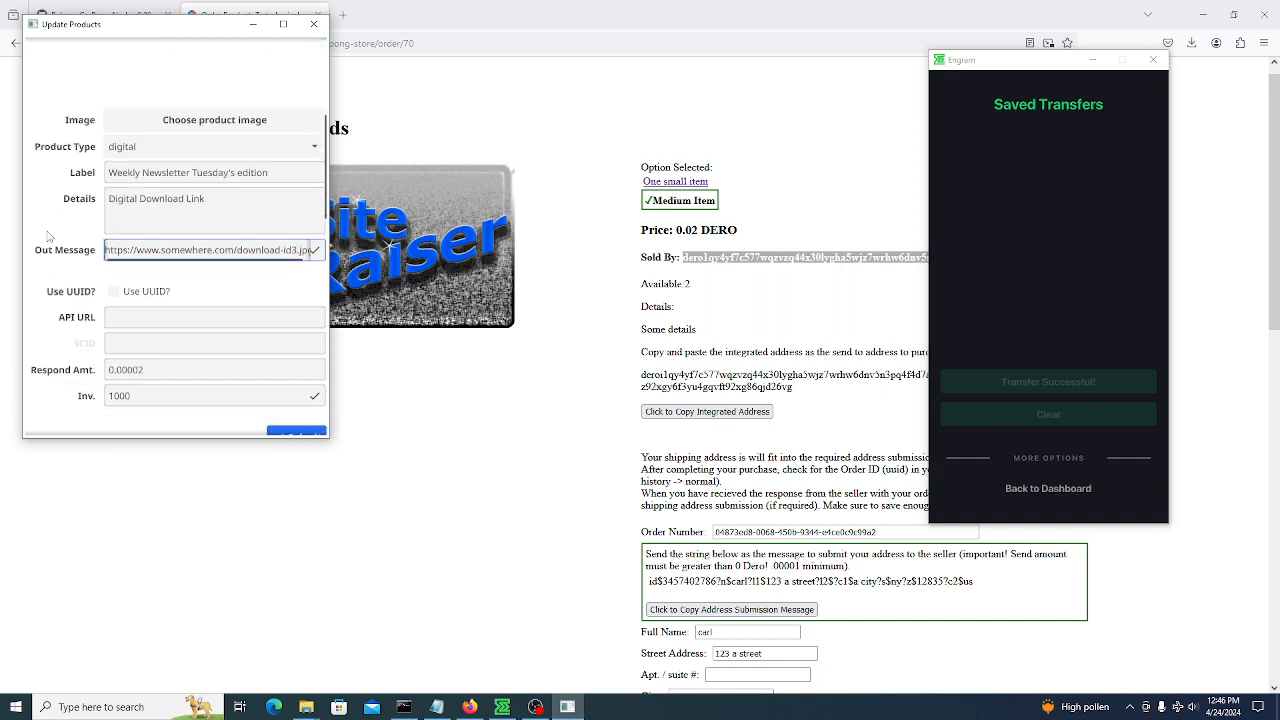
scroll(48, 235, "down", 1)
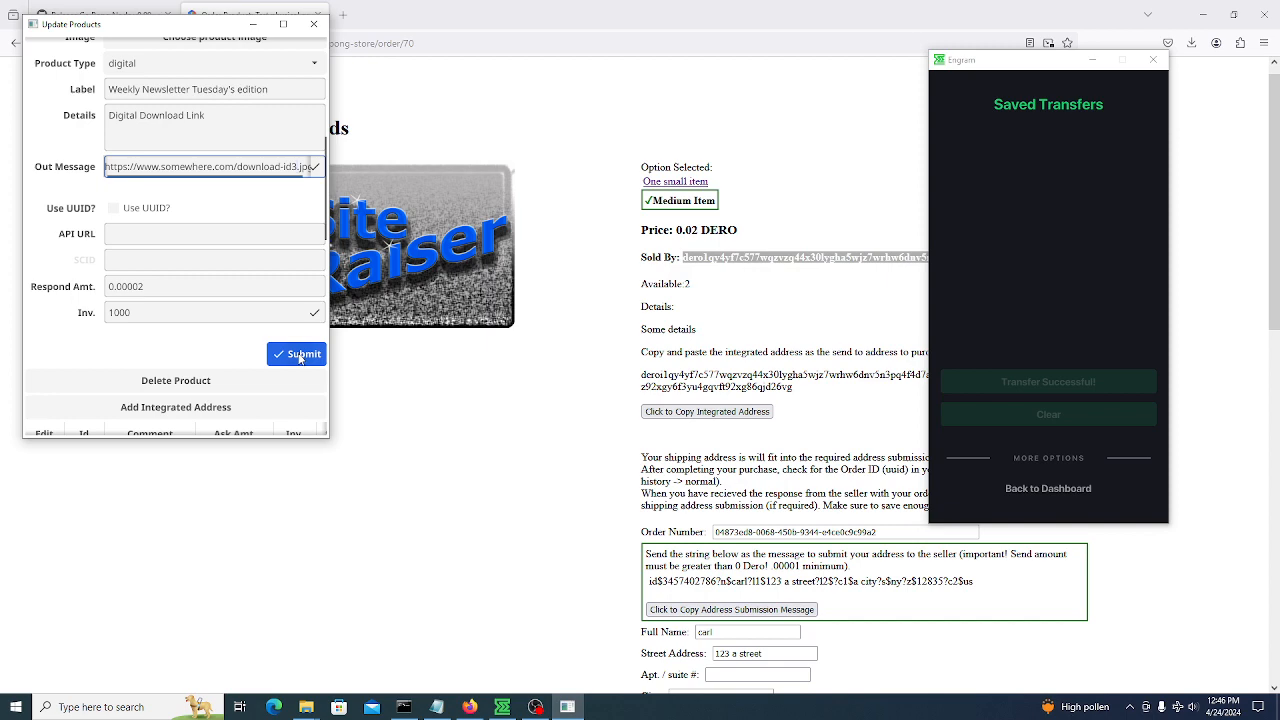
left_click(299, 354)
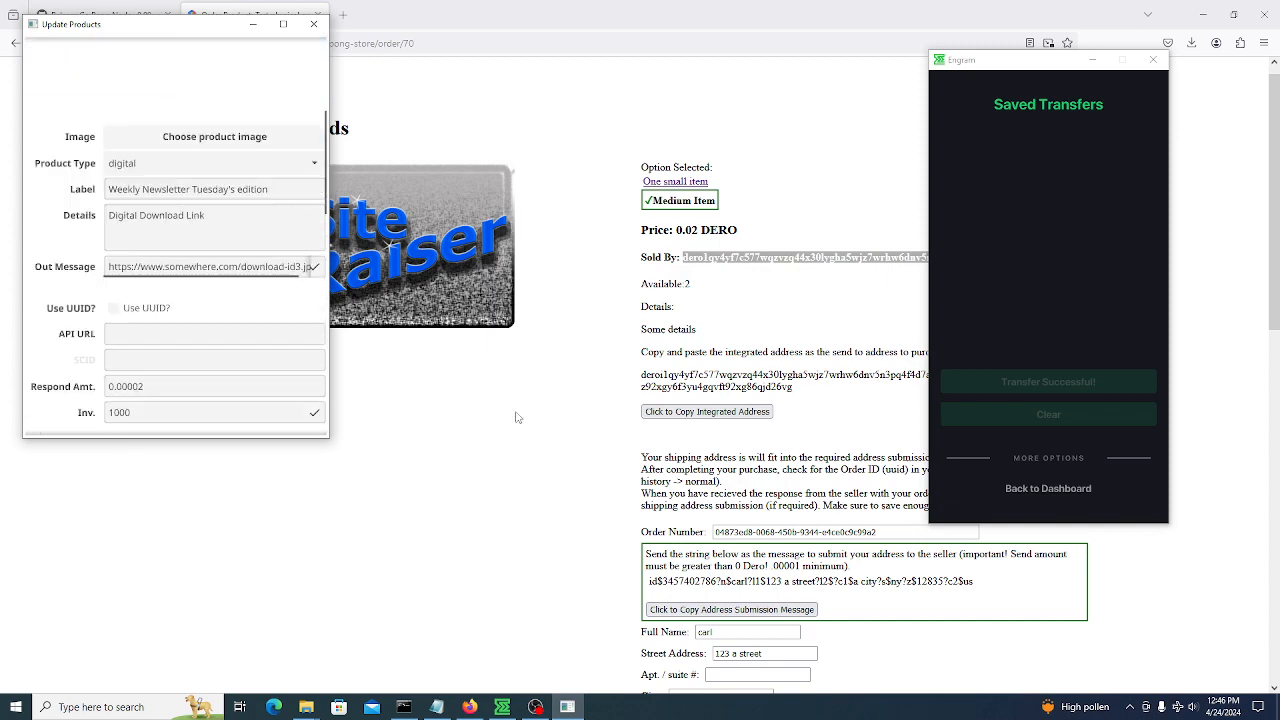
left_click(517, 417)
Open the Newsletter order page from the store home and copy its integrated address
left_click(199, 67)
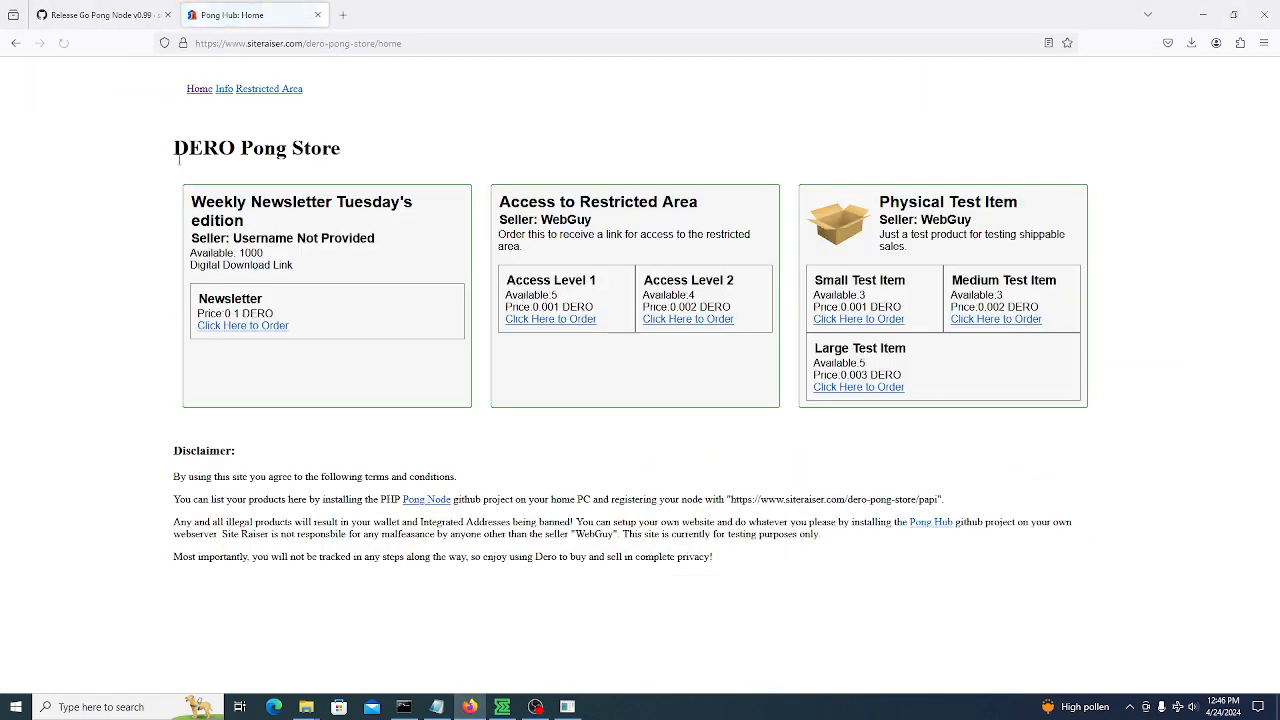
left_click(271, 325)
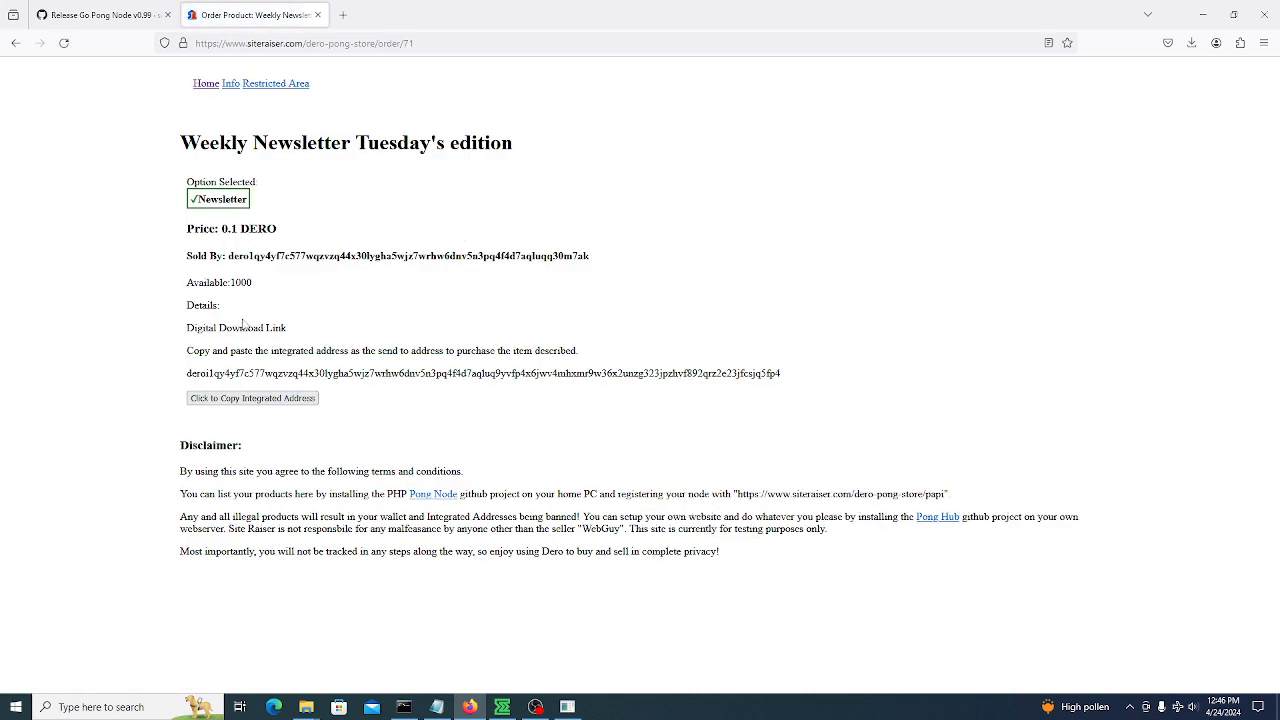
left_click(270, 399)
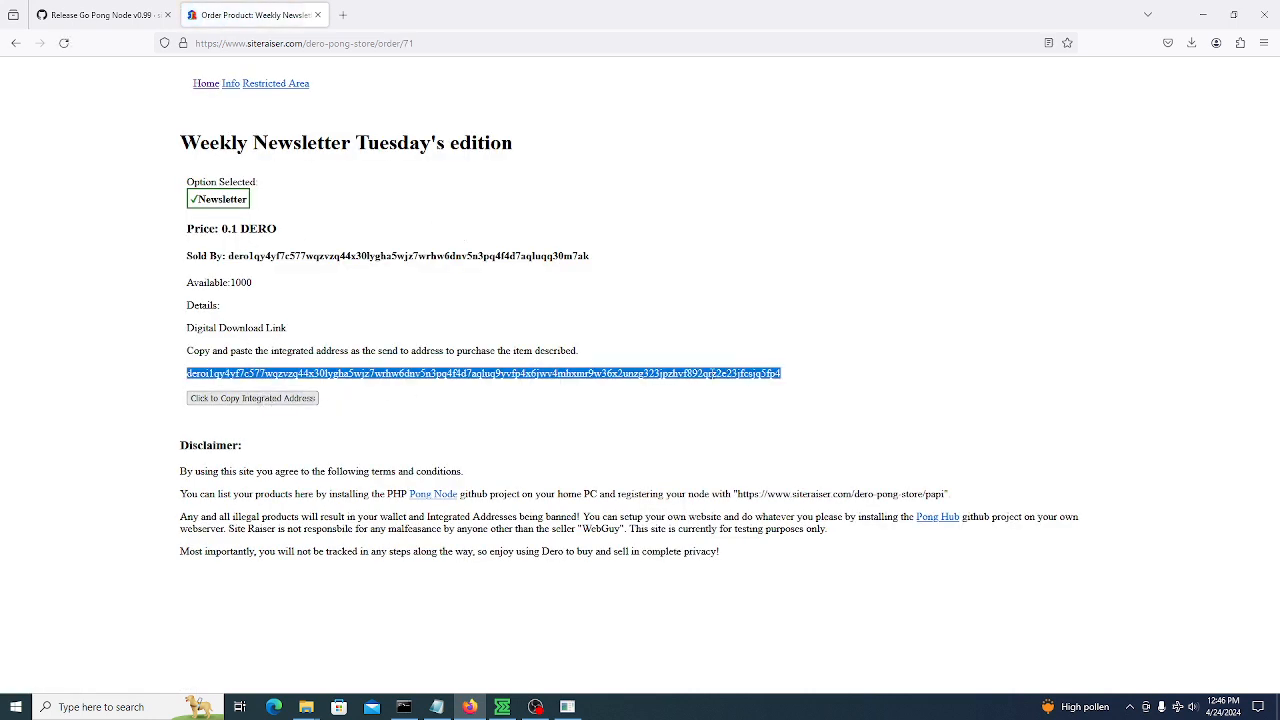
left_click(98, 12)
left_click(250, 14)
Check the download link in Pong Node, then return the store to its home page
left_click(567, 707)
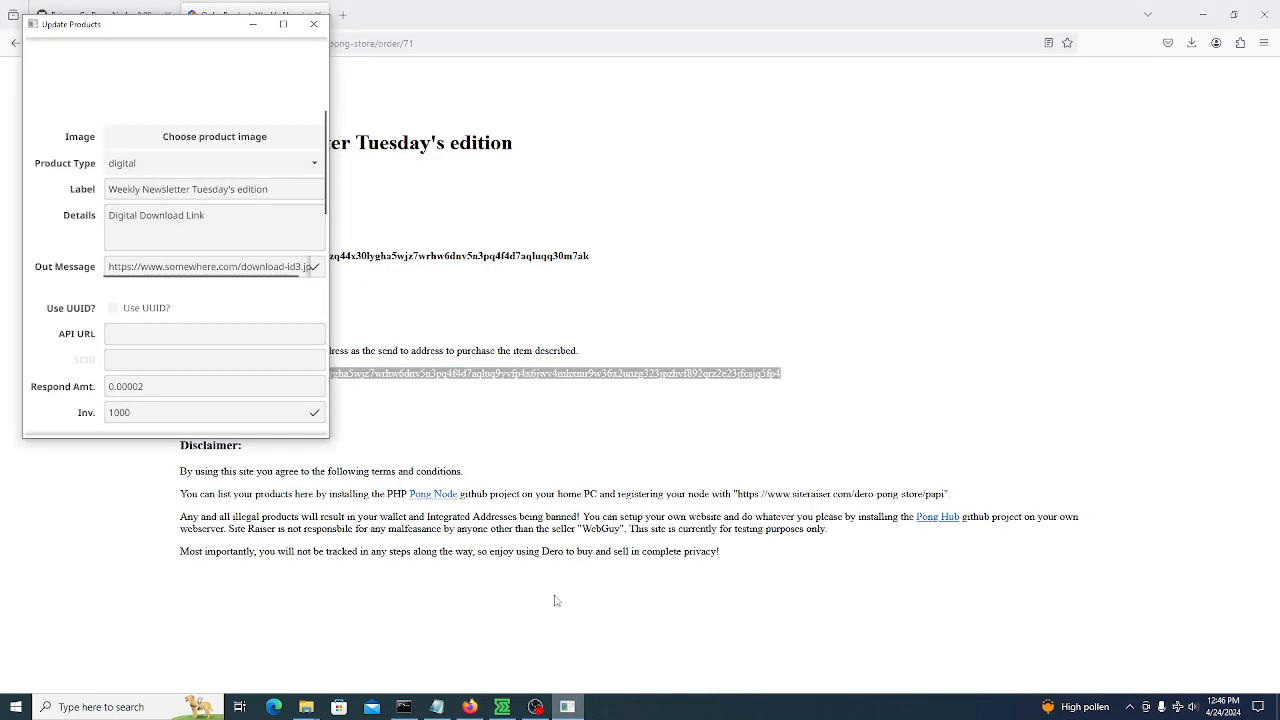
left_click_drag(110, 265, 353, 258)
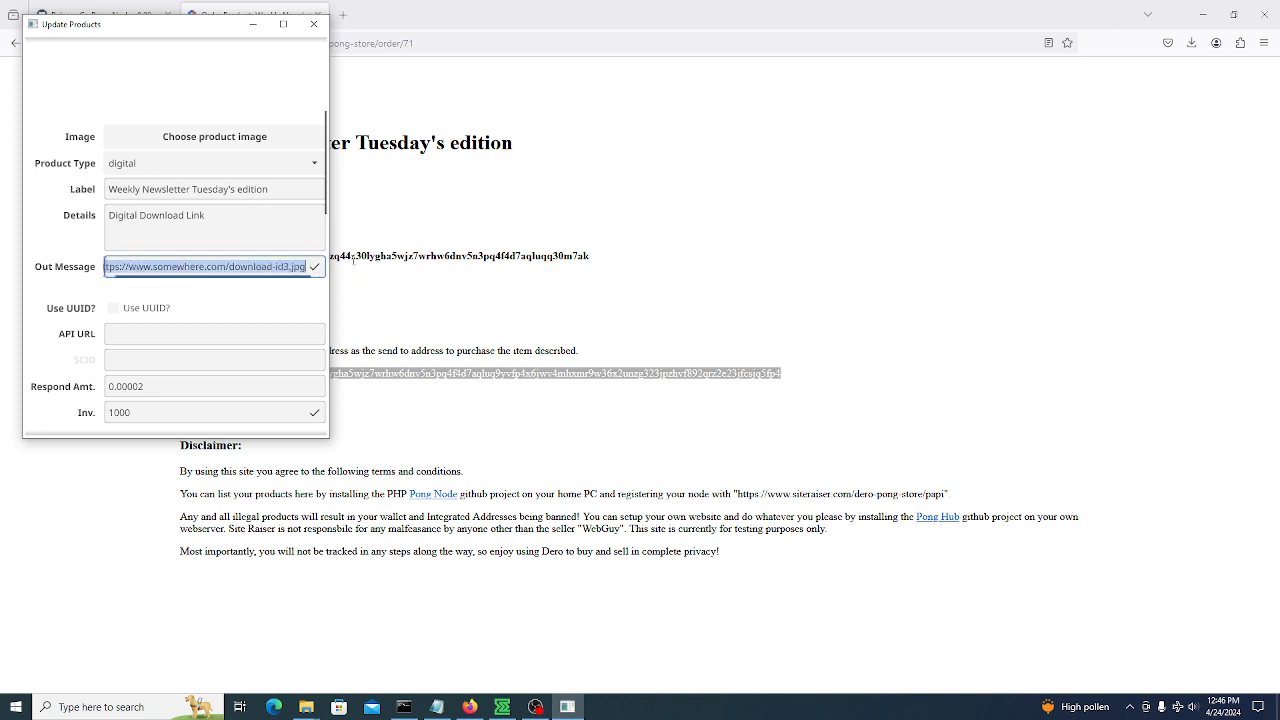
left_click(92, 226)
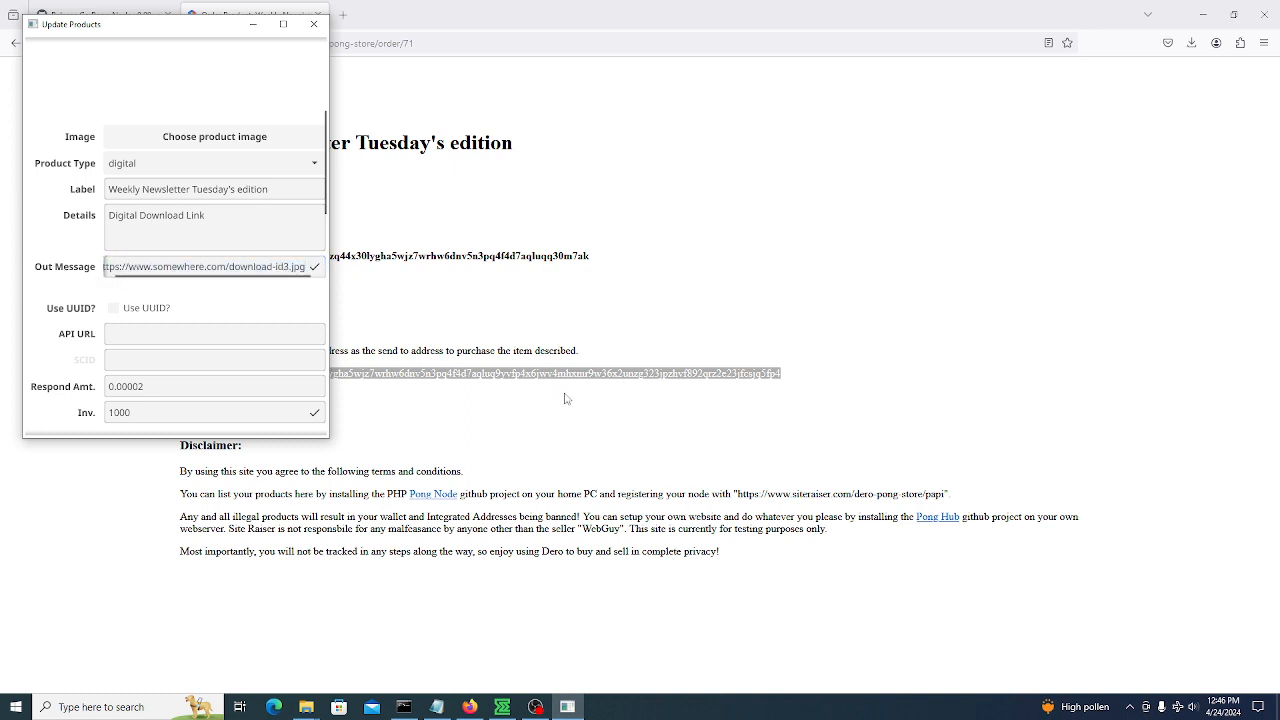
left_click(562, 391)
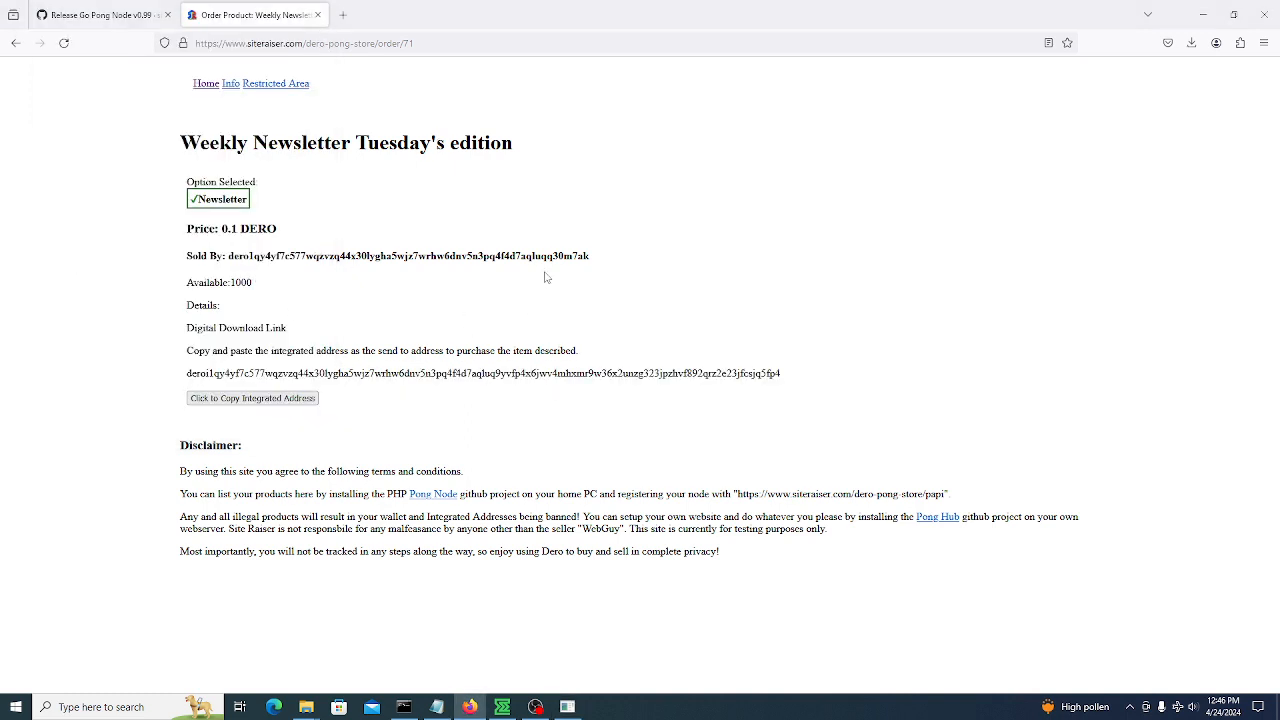
left_click(199, 87)
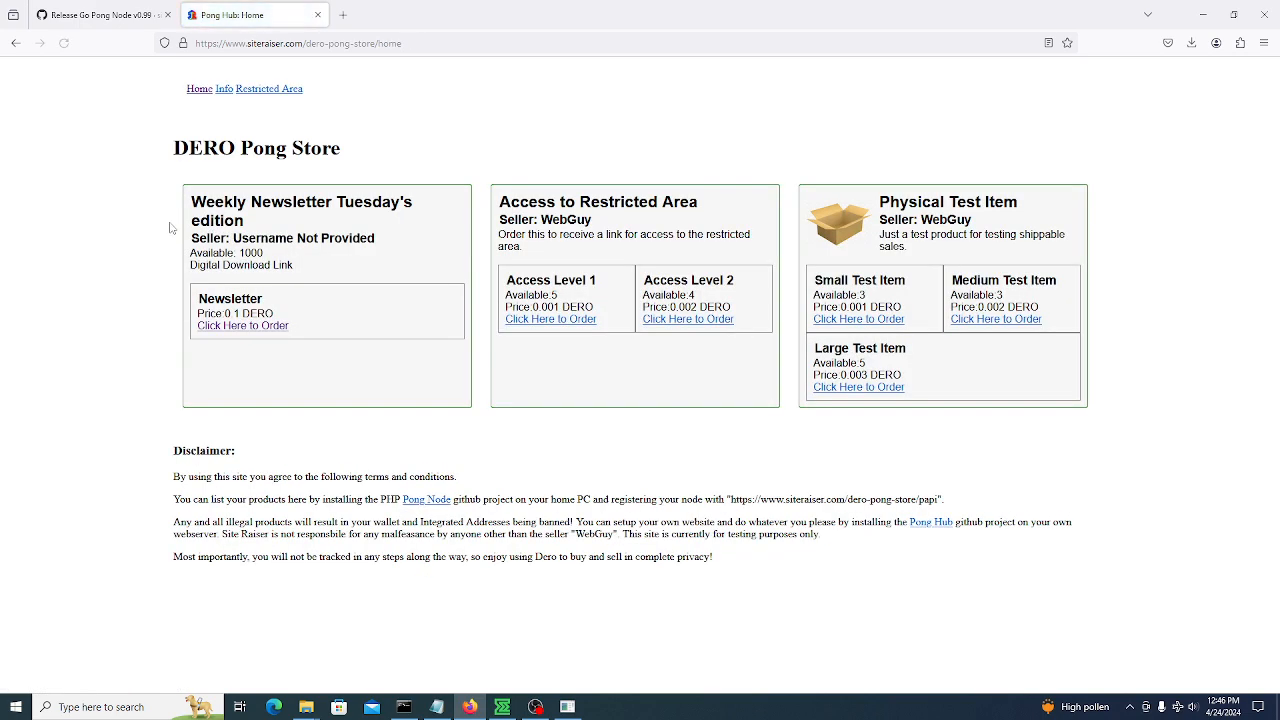
left_click(567, 706)
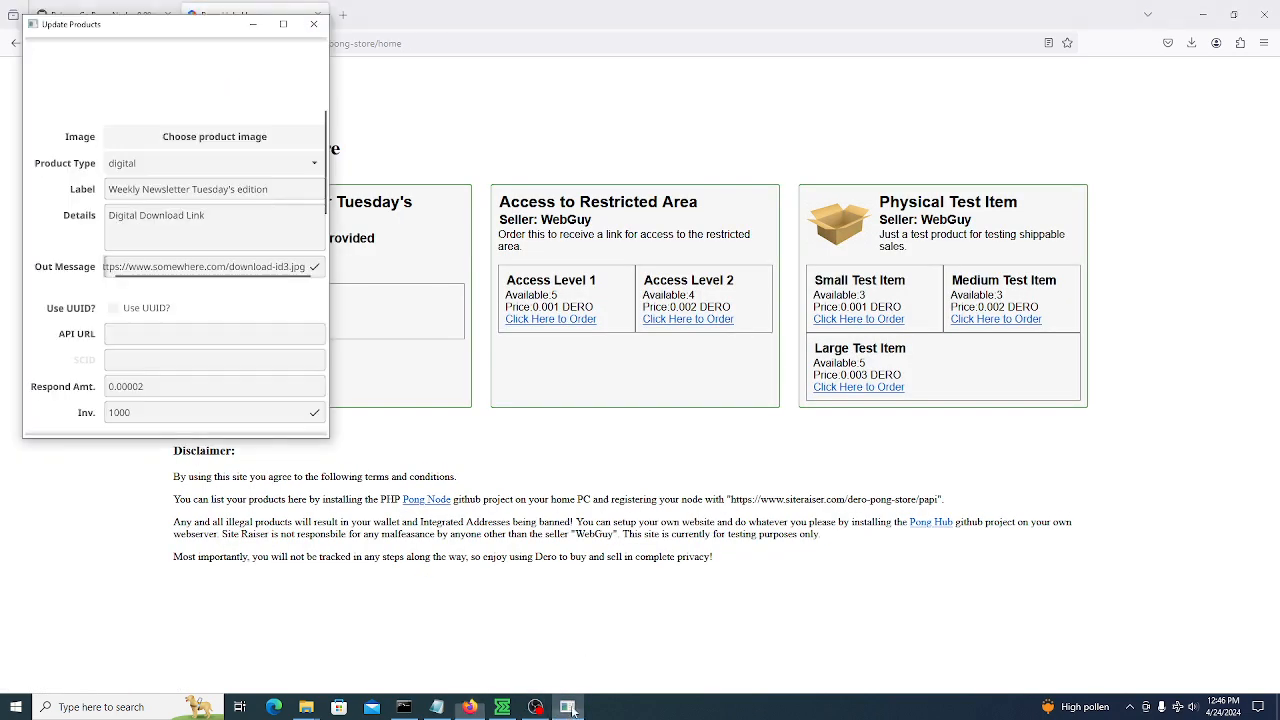
scroll(76, 212, "up", 6)
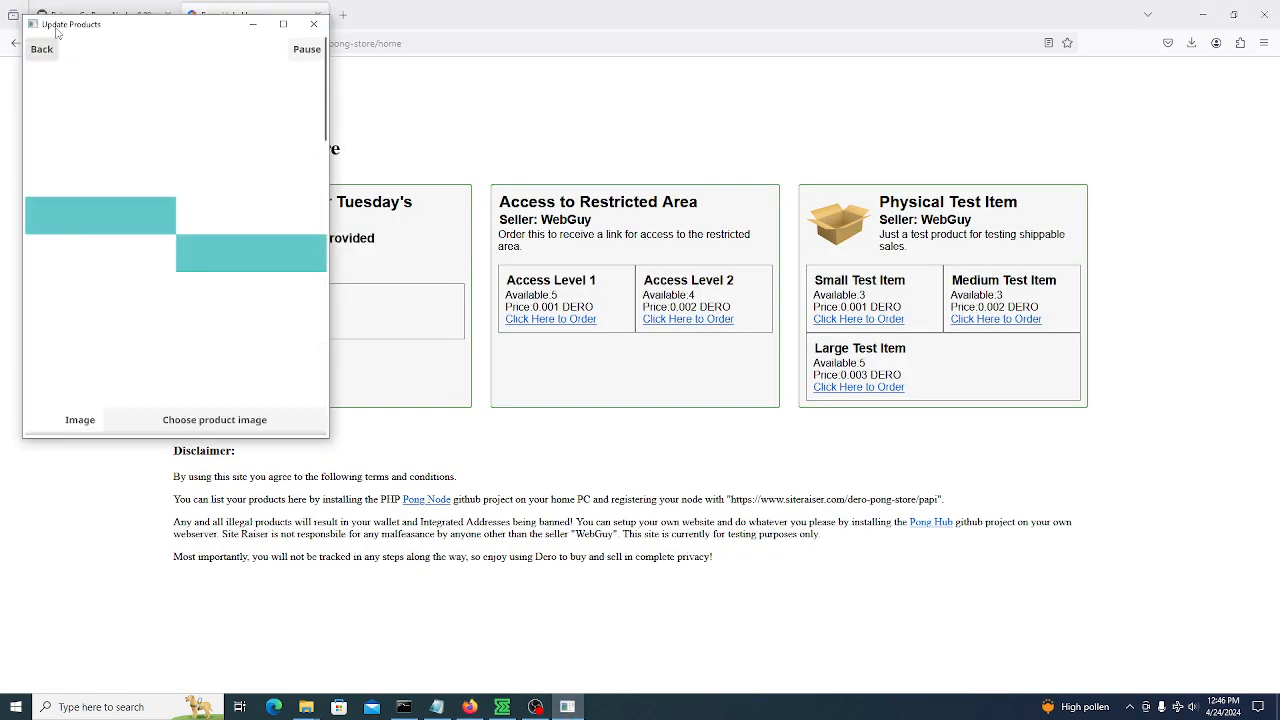
Start a new token-type product with inventory 5
left_click(45, 49)
left_click(132, 49)
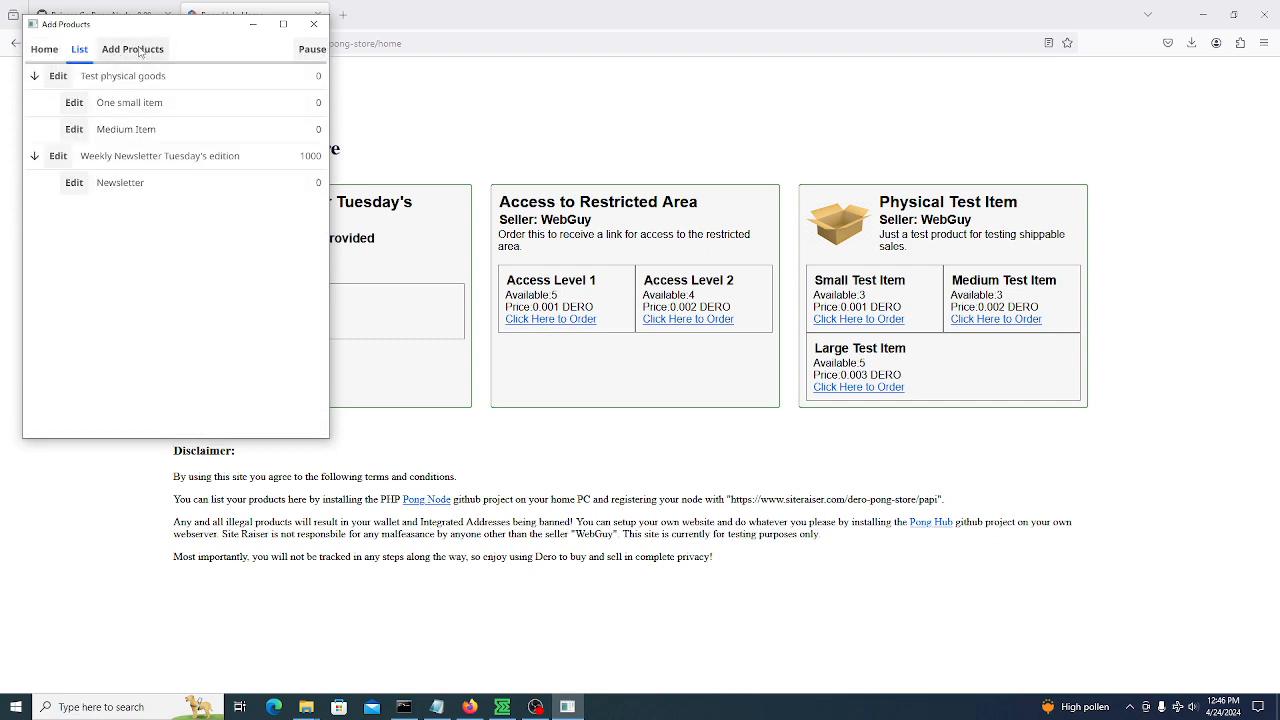
scroll(103, 237, "down", 5)
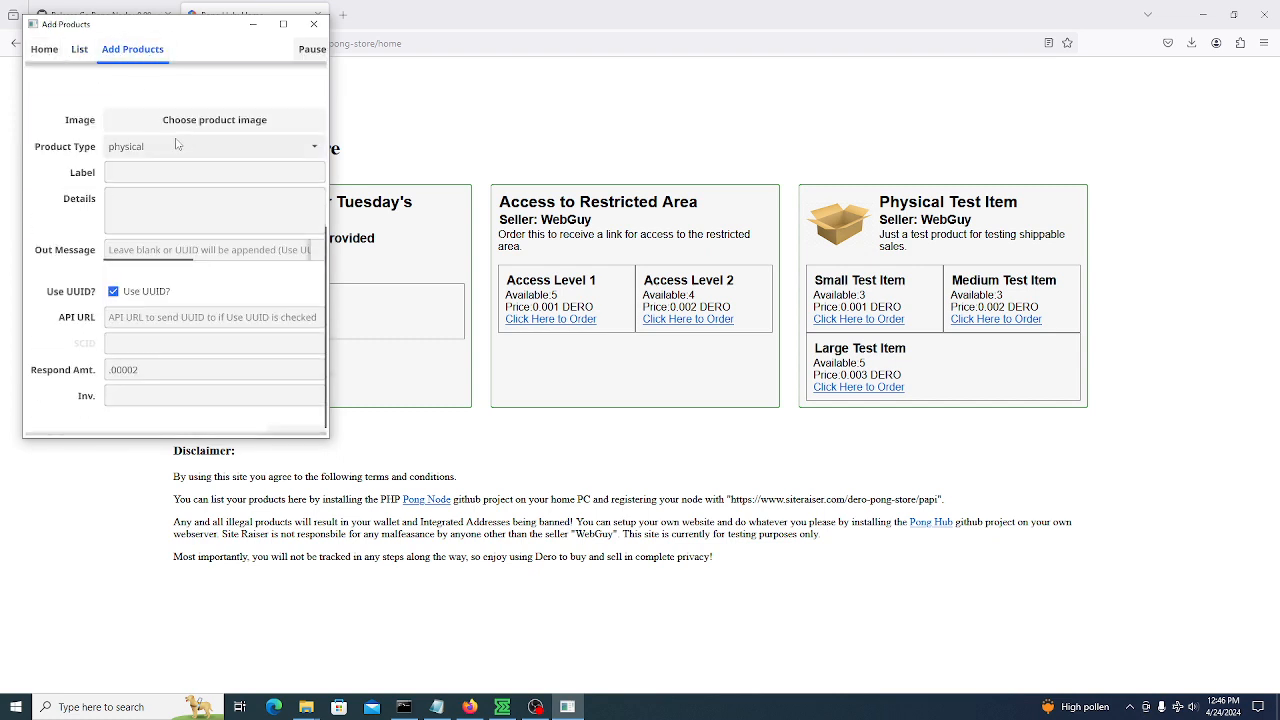
left_click(176, 146)
left_click(178, 221)
scroll(100, 240, "down", 1)
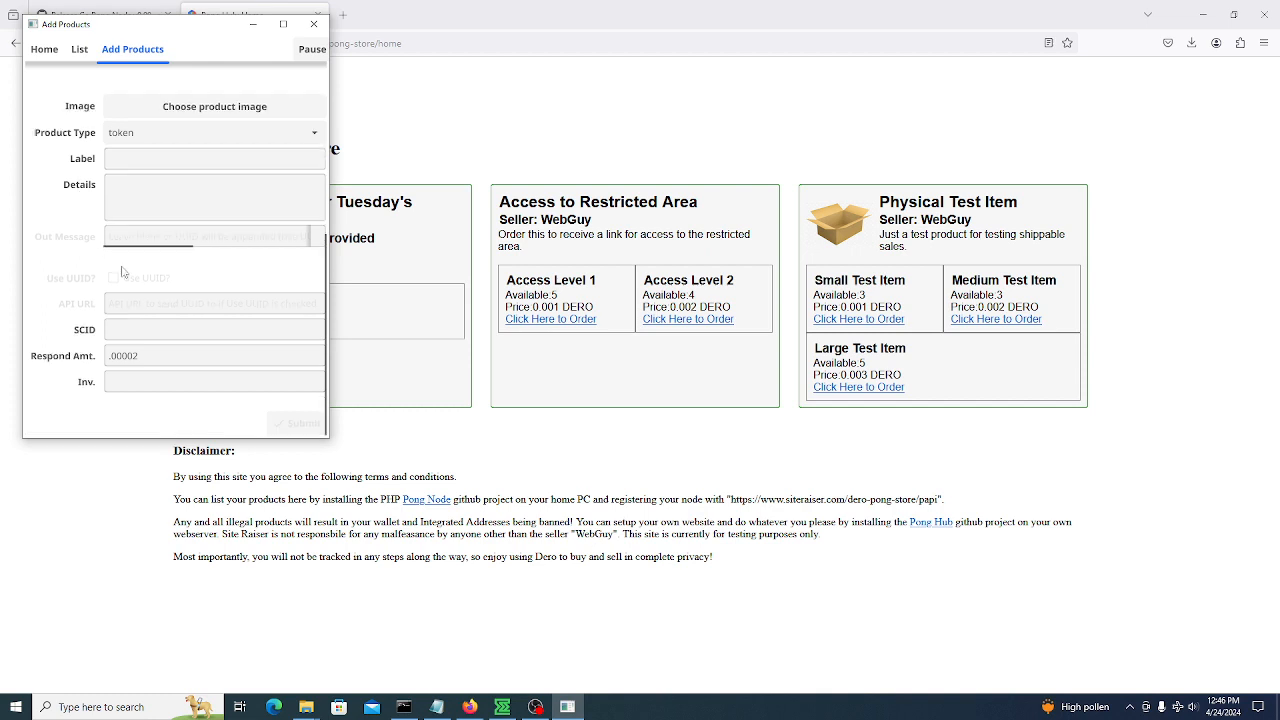
left_click(123, 329)
left_click(116, 383)
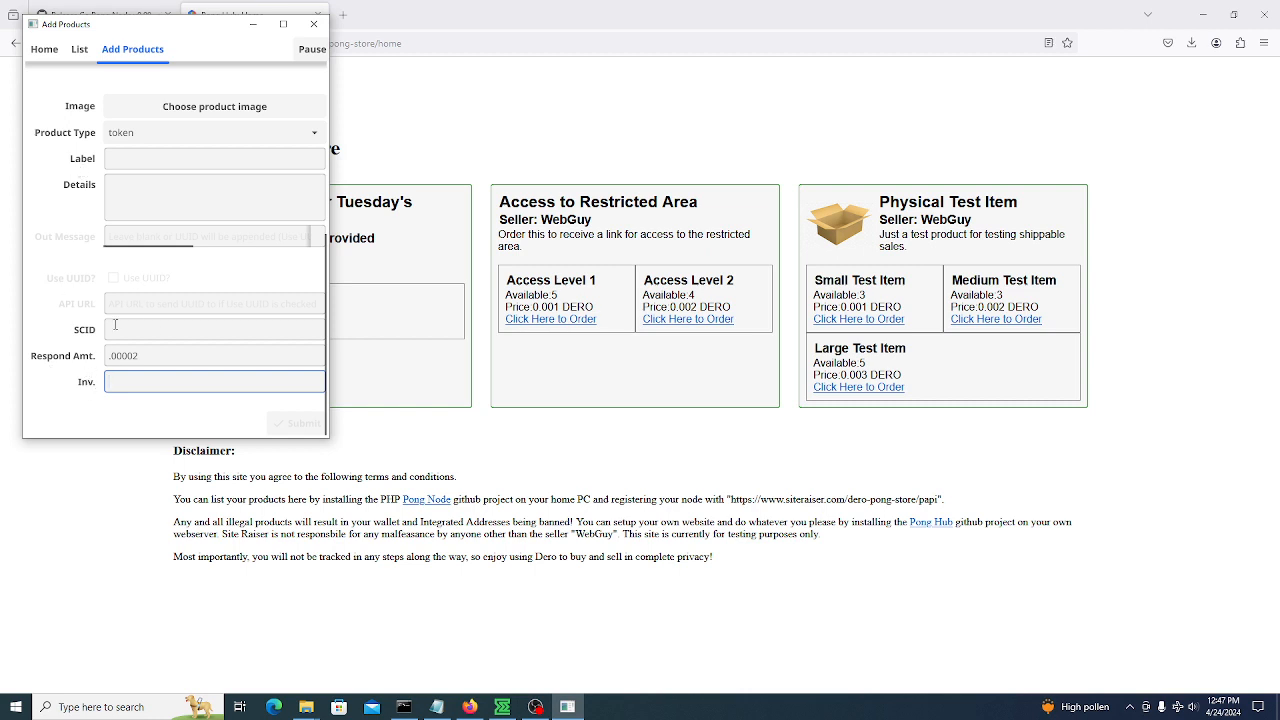
left_click(189, 332)
left_click(182, 385)
type("5")
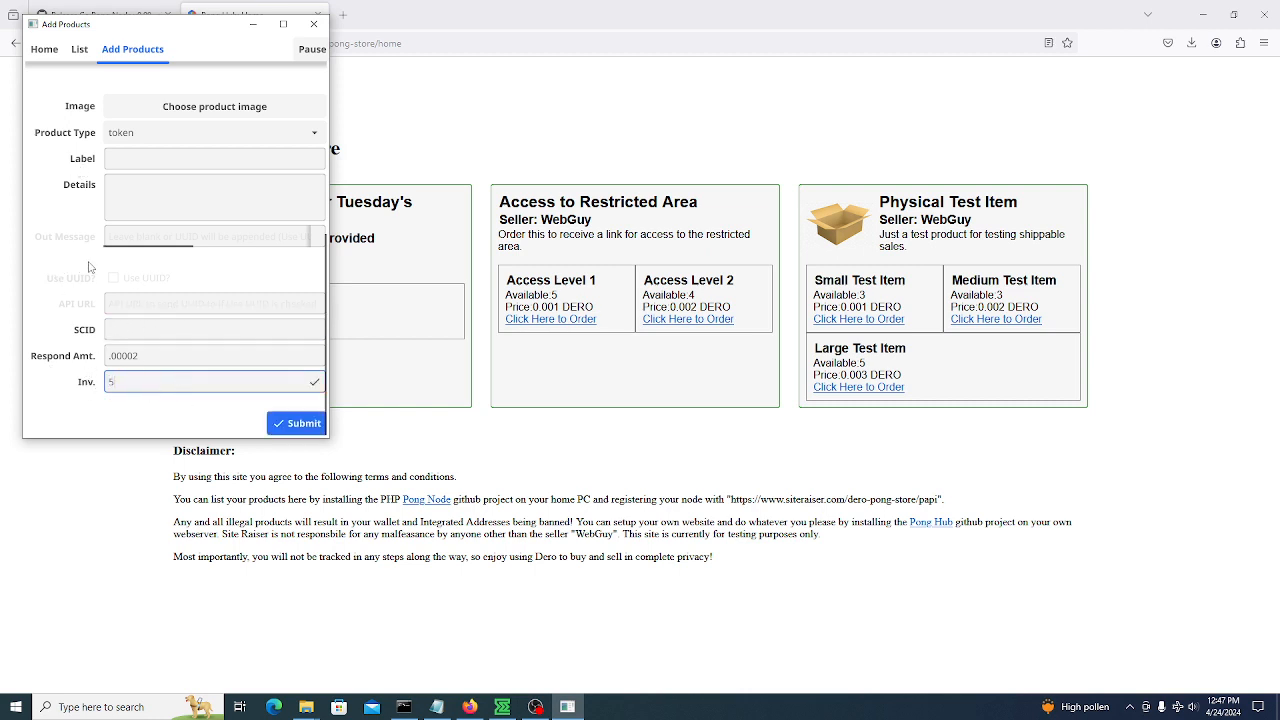
Label it 'a token' with details 'super token' and submit it
left_click(297, 424)
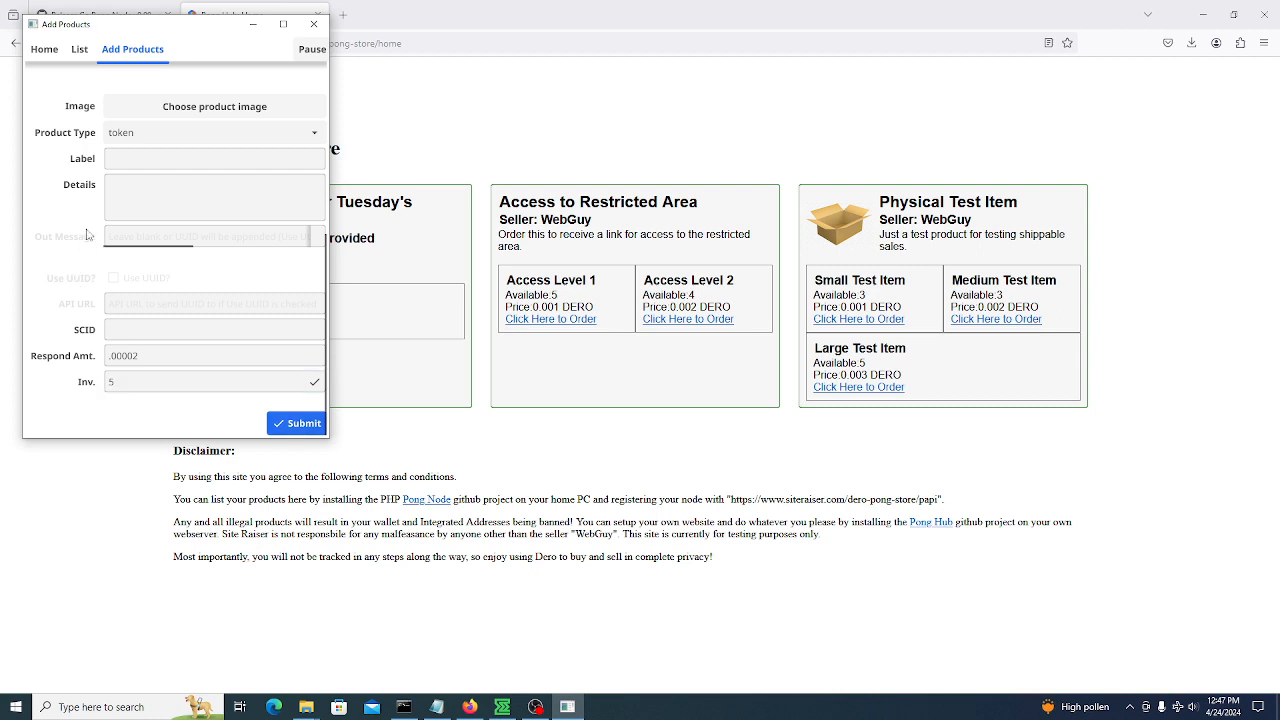
left_click(137, 162)
type("a to")
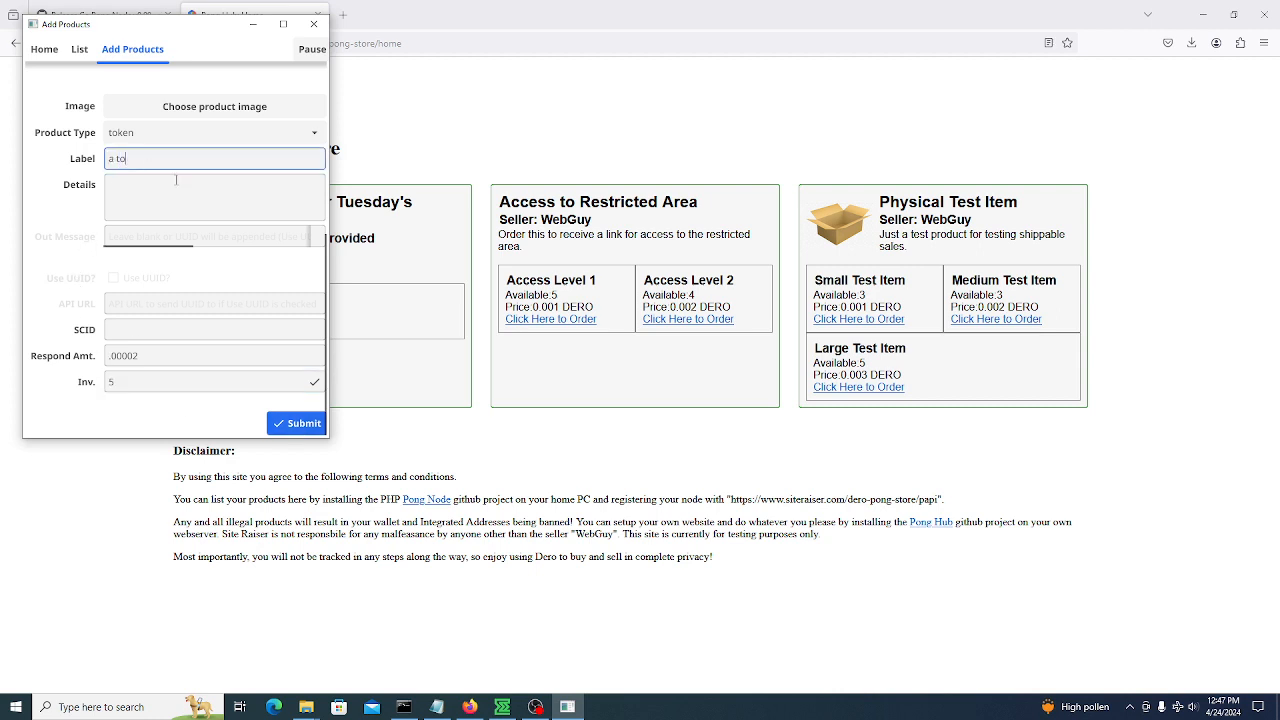
type("ken")
left_click(172, 198)
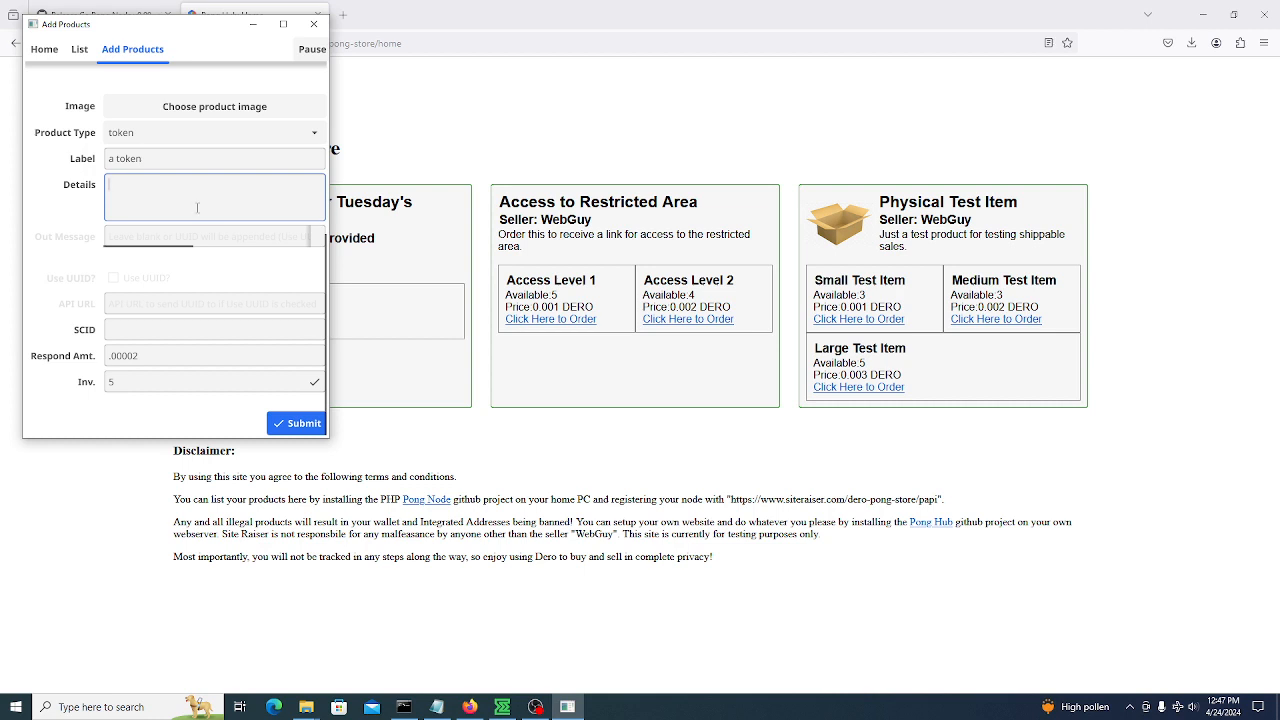
type("super toekn")
key("BackSpace")
key("BackSpace")
key("BackSpace")
type("ken")
left_click(286, 424)
scroll(89, 219, "down", 5)
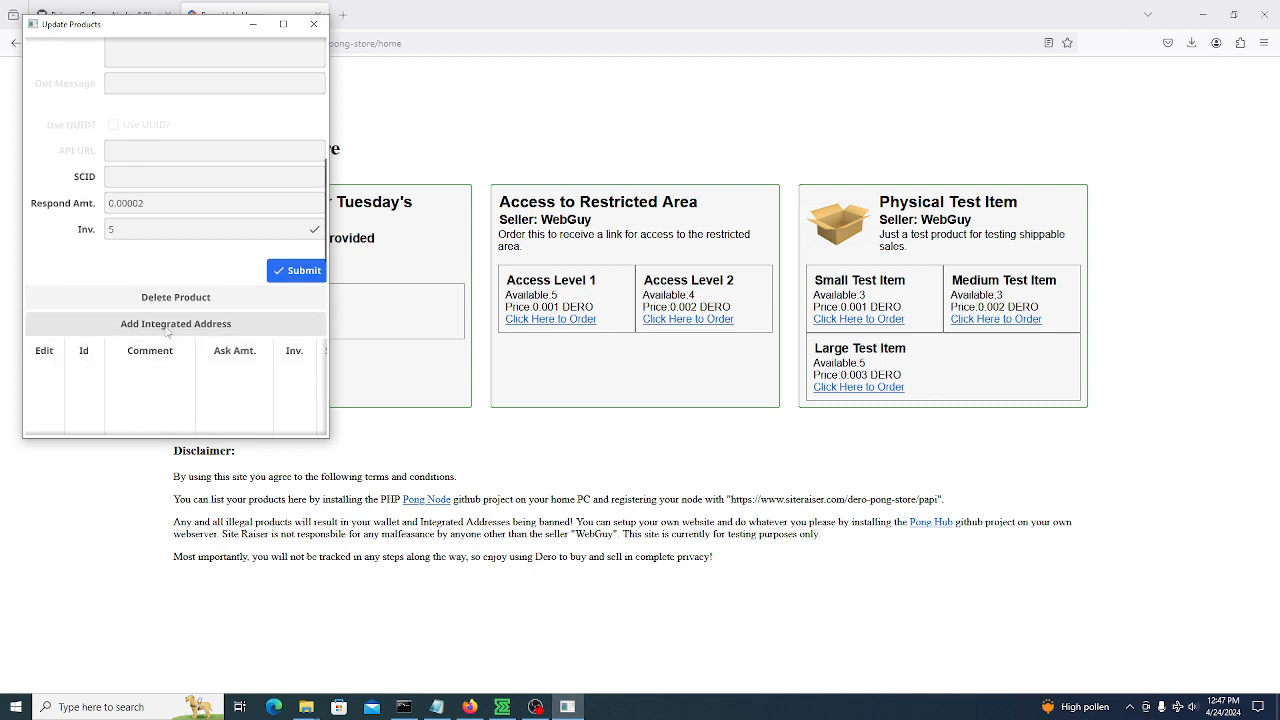
Add an integrated address with comment '10 tokens', ask amount 1 and respond amount 10
left_click(168, 326)
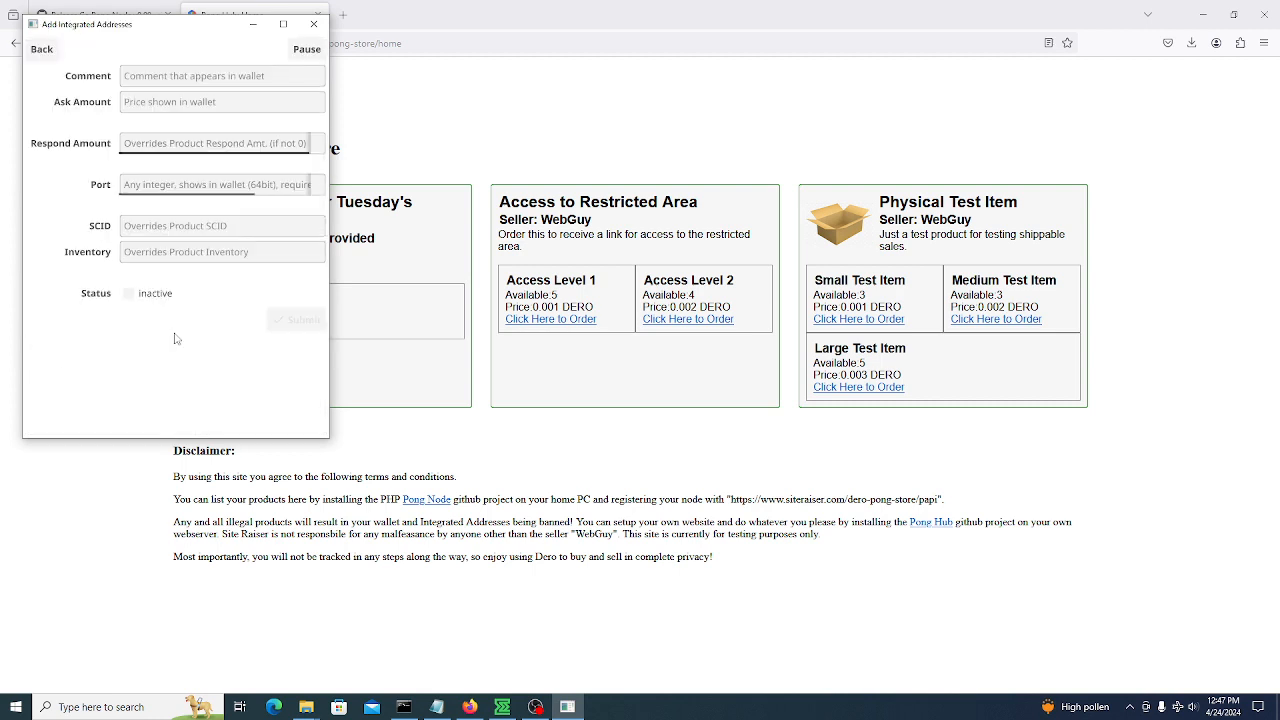
left_click(150, 75)
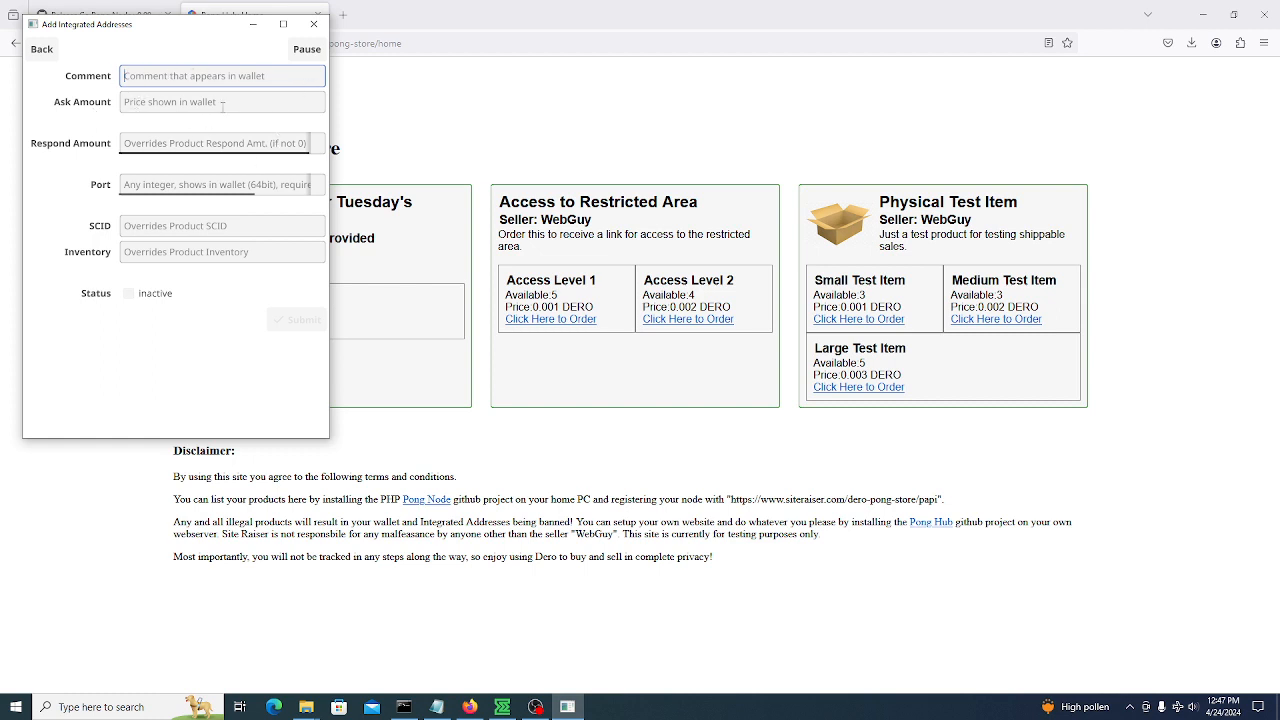
left_click(146, 101)
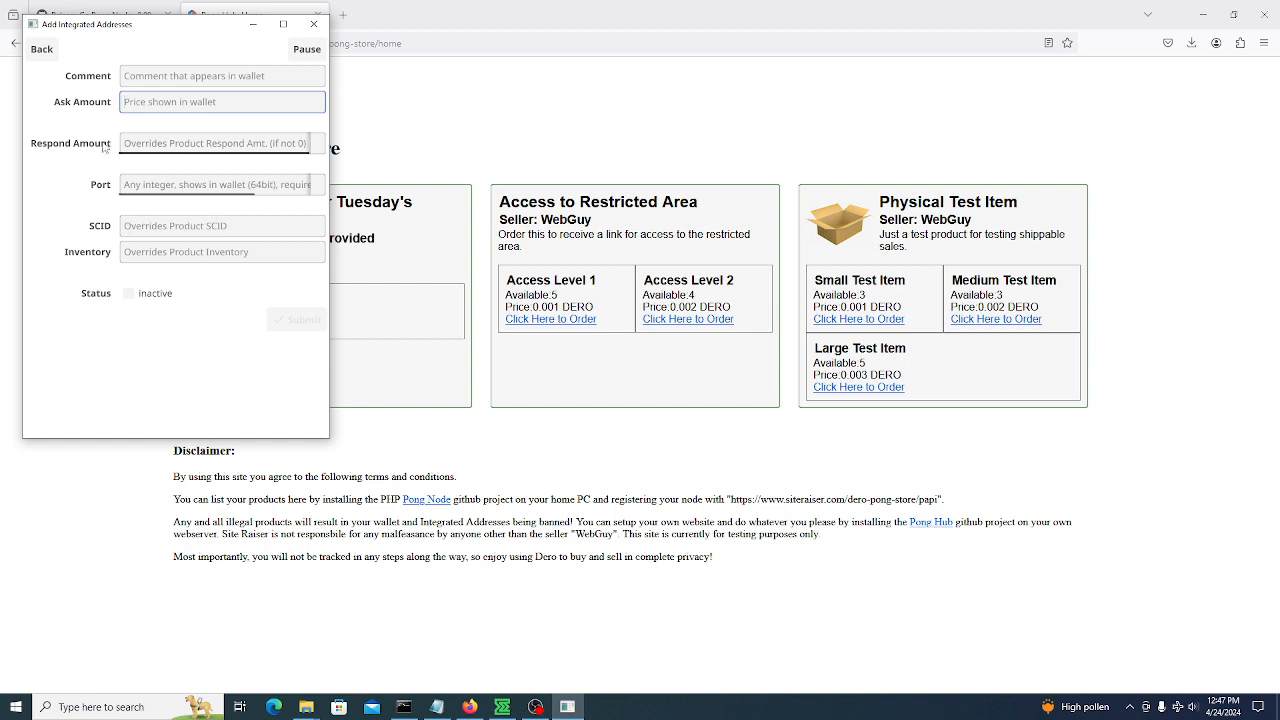
left_click(150, 143)
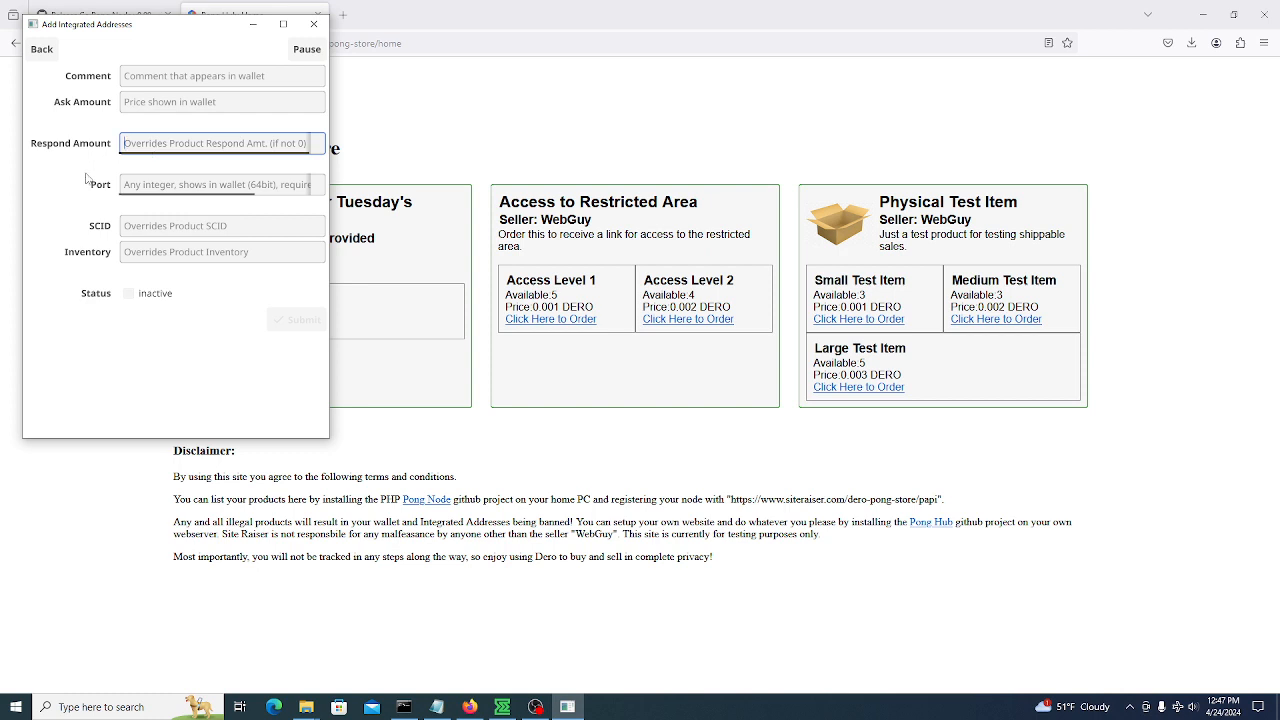
type("10")
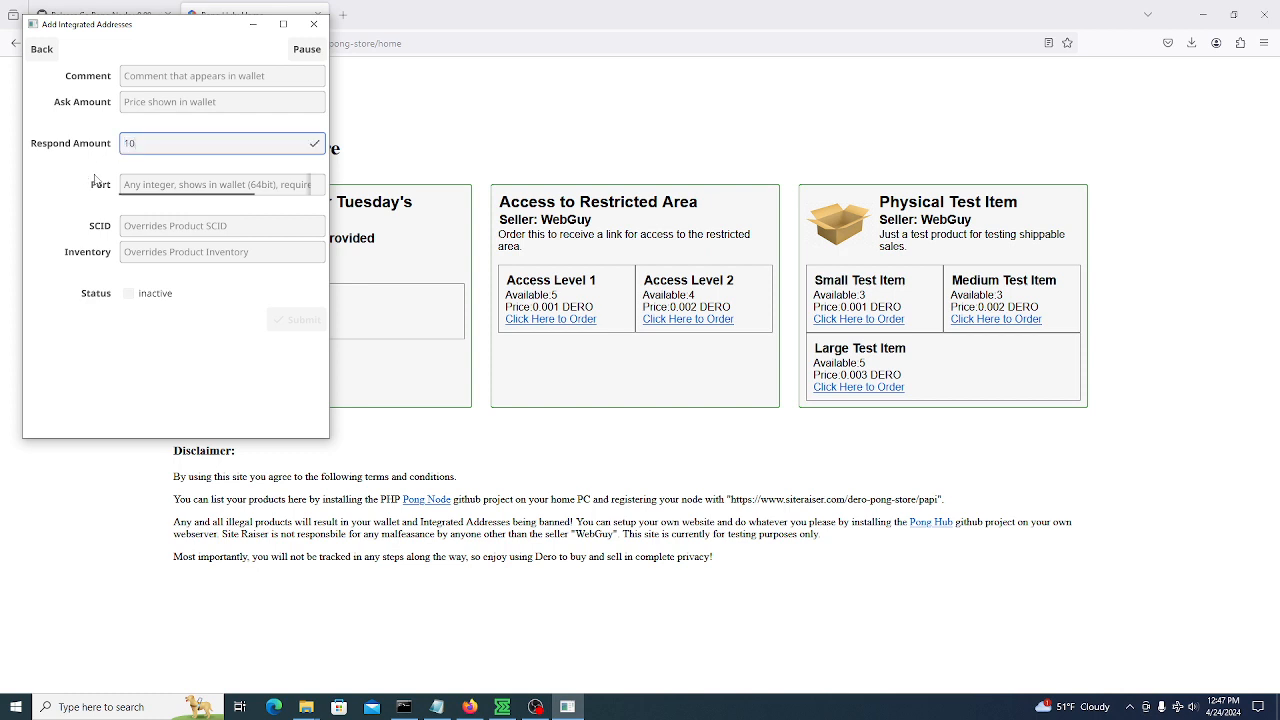
left_click(162, 74)
type("10 tokens")
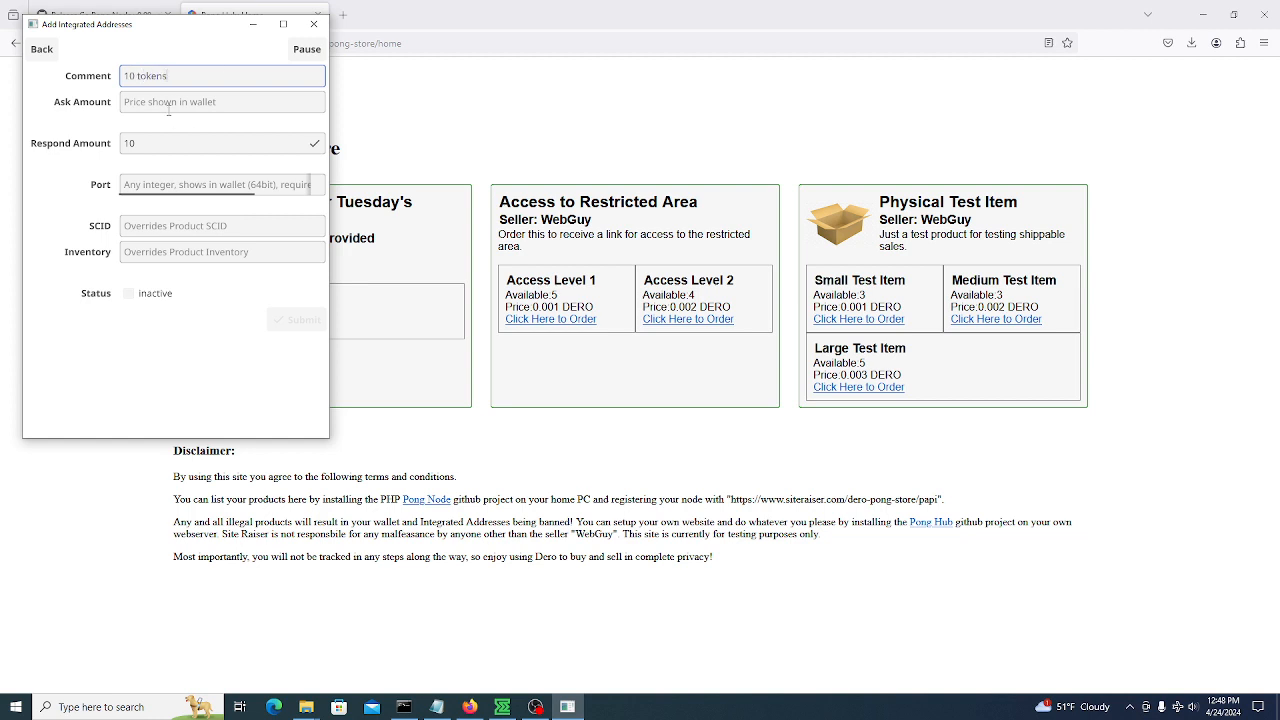
left_click(168, 108)
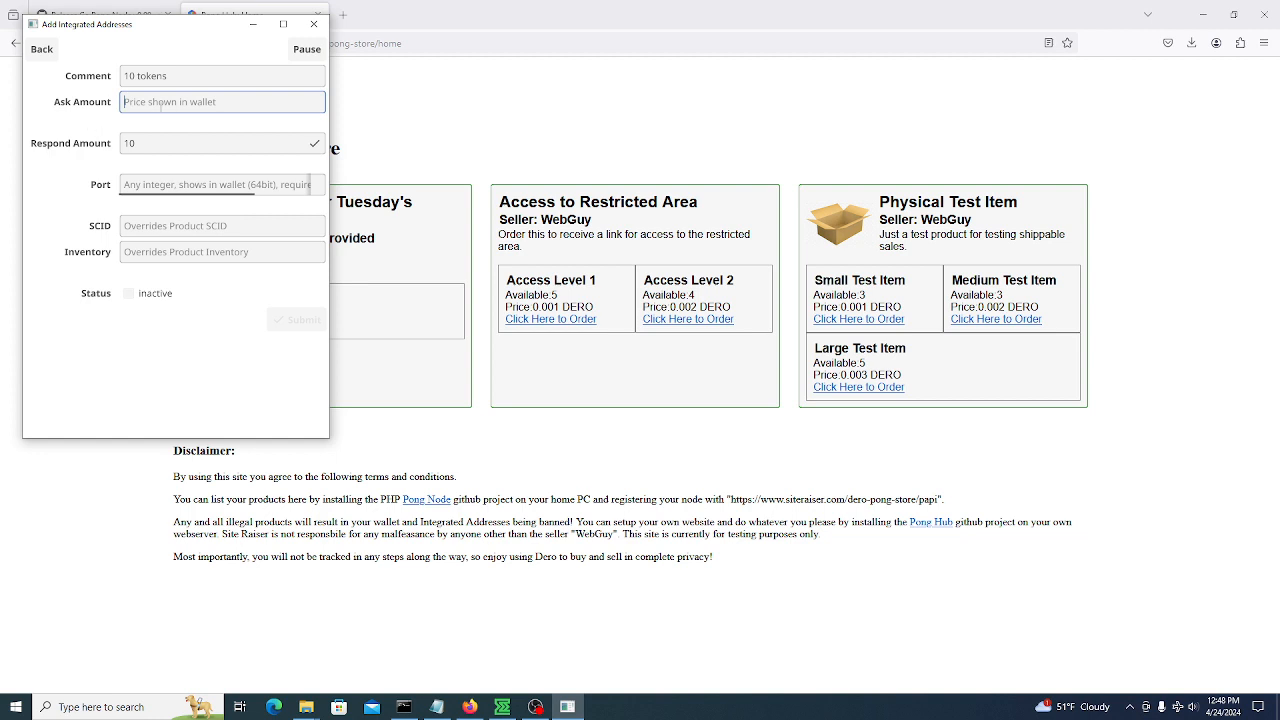
type("1")
key("Tab")
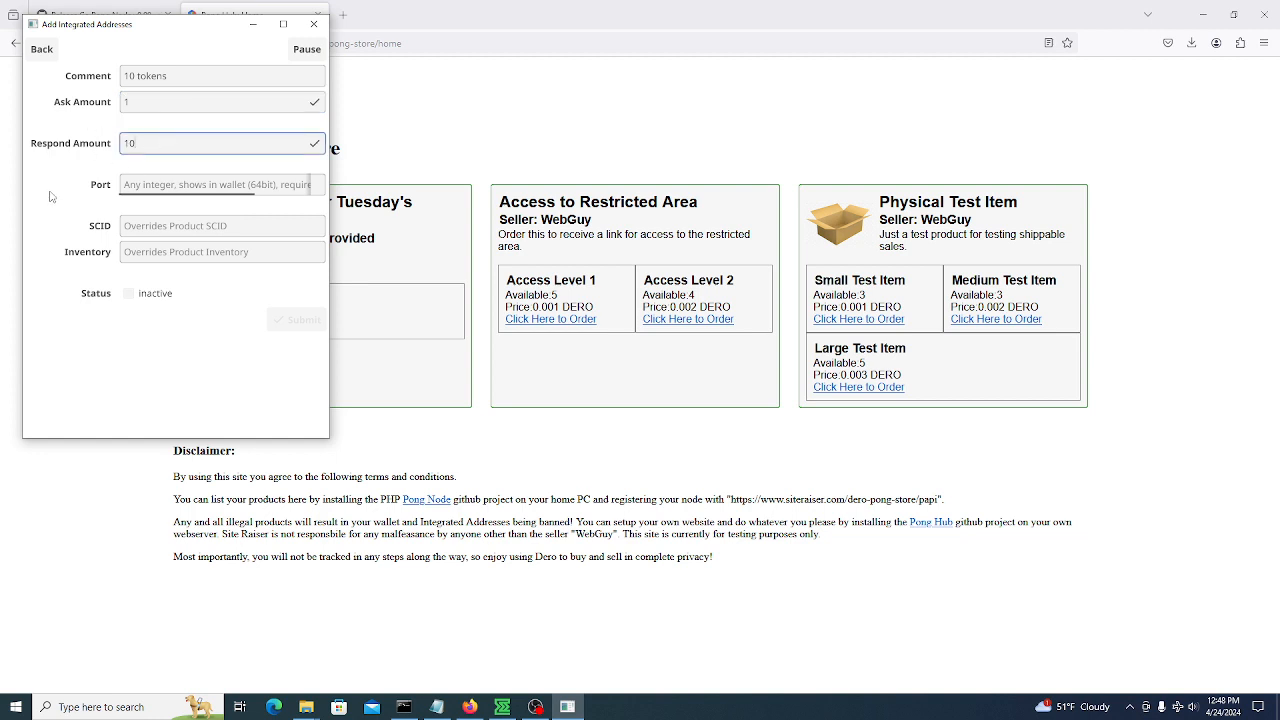
Make the address active with port 111 and inventory 0, then save it
left_click(172, 225)
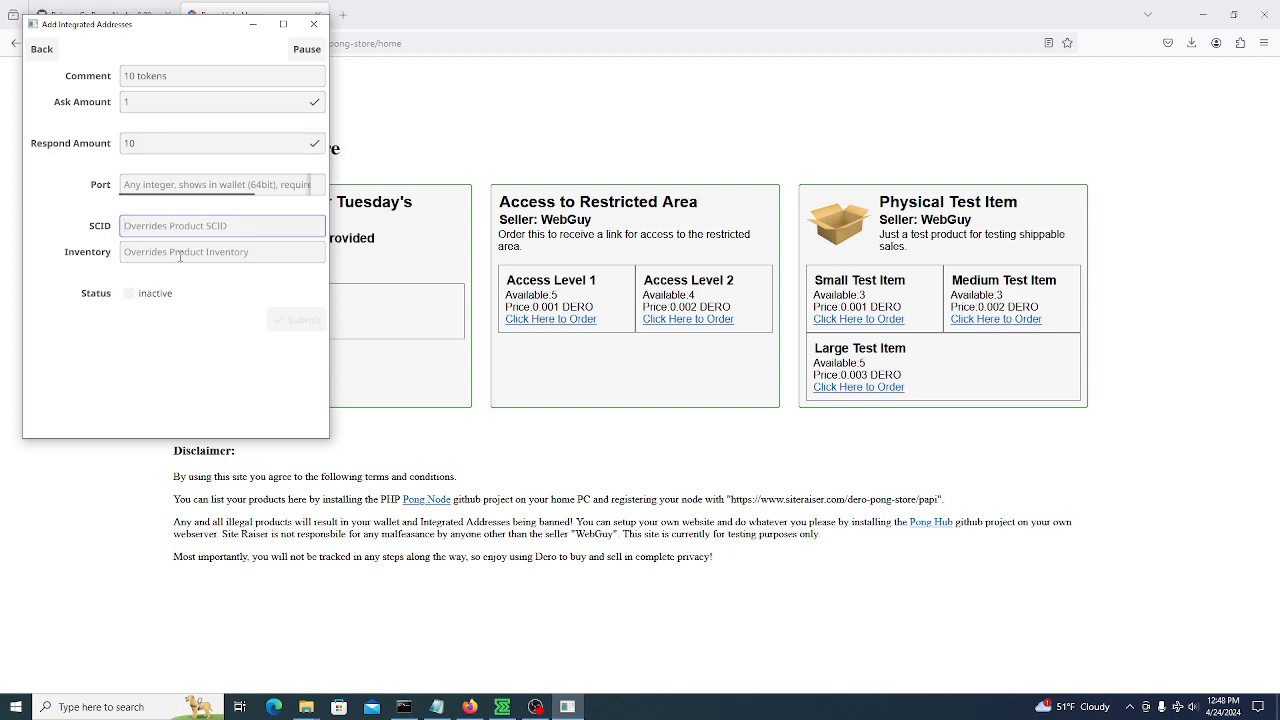
left_click(128, 293)
key("shift+Tab")
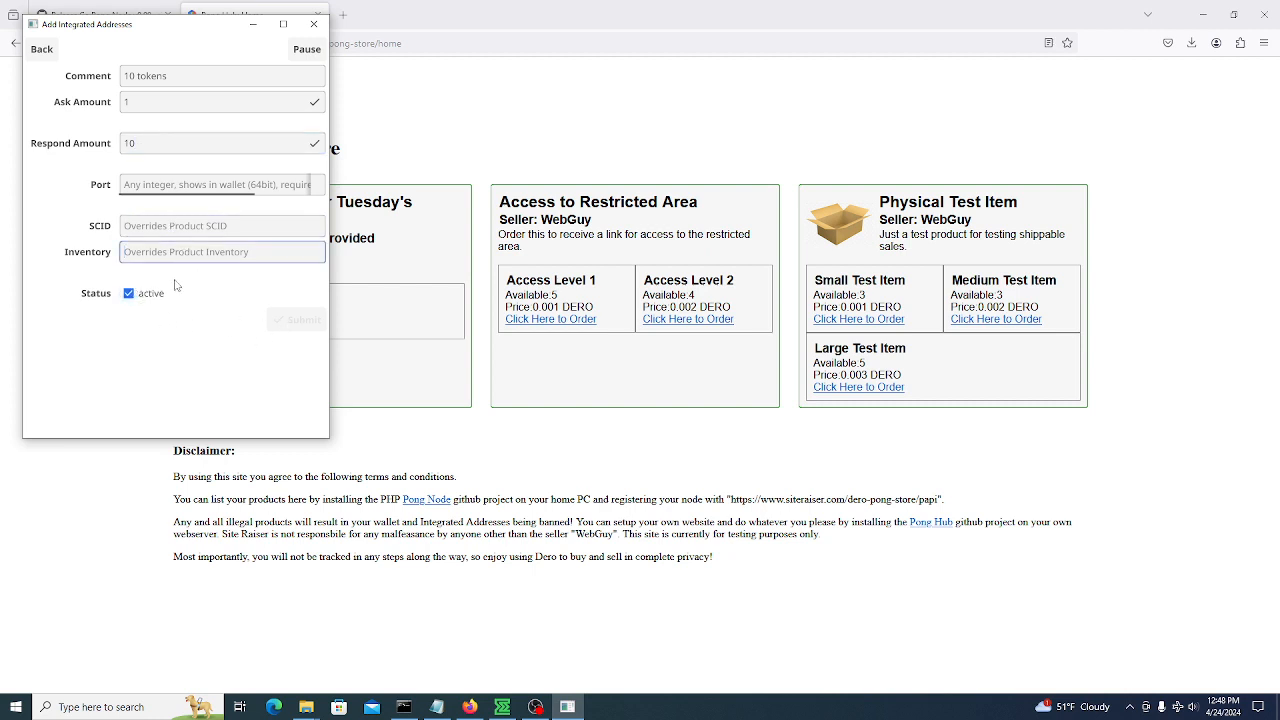
type("0")
left_click(164, 223)
left_click(194, 180)
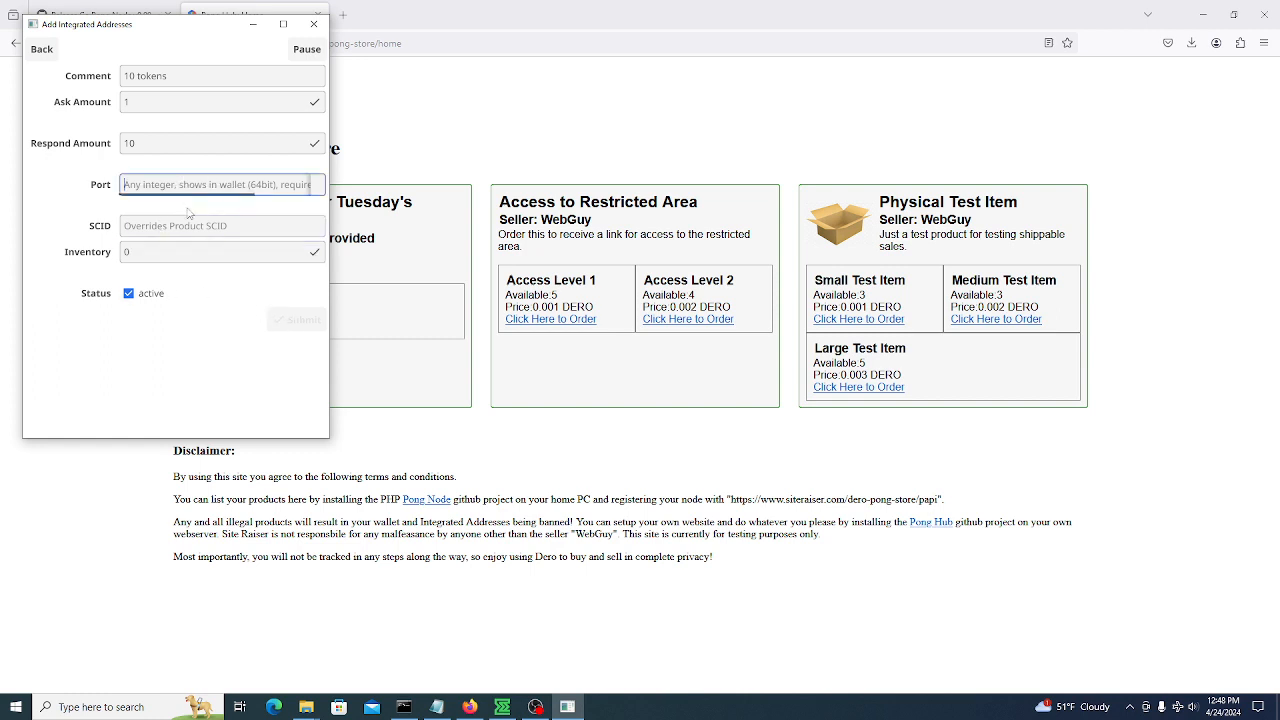
type("111")
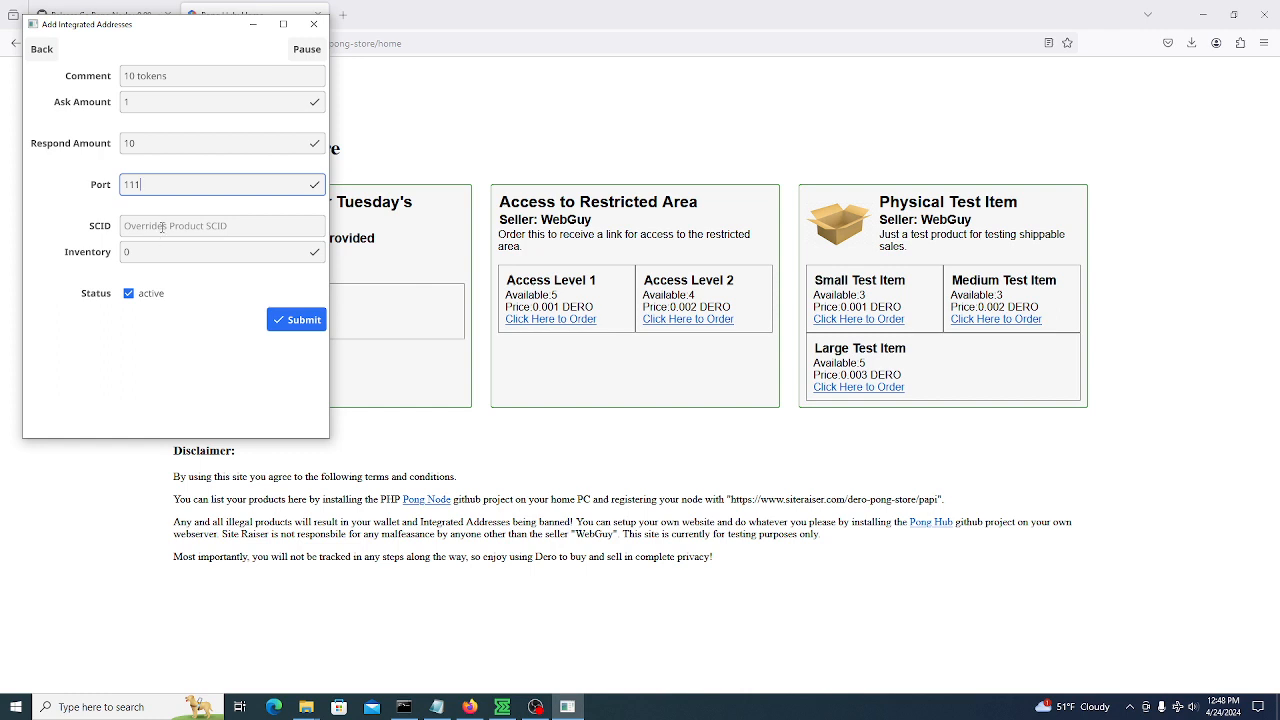
left_click(162, 228)
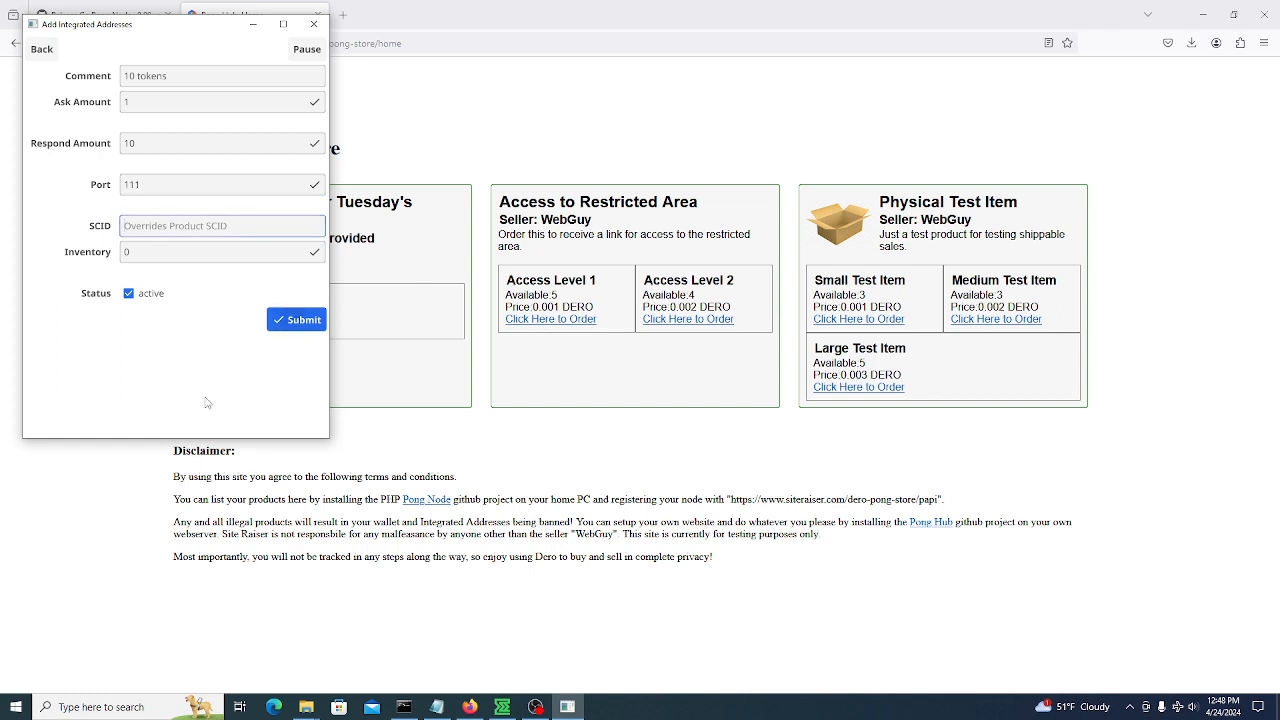
scroll(82, 308, "down", 9)
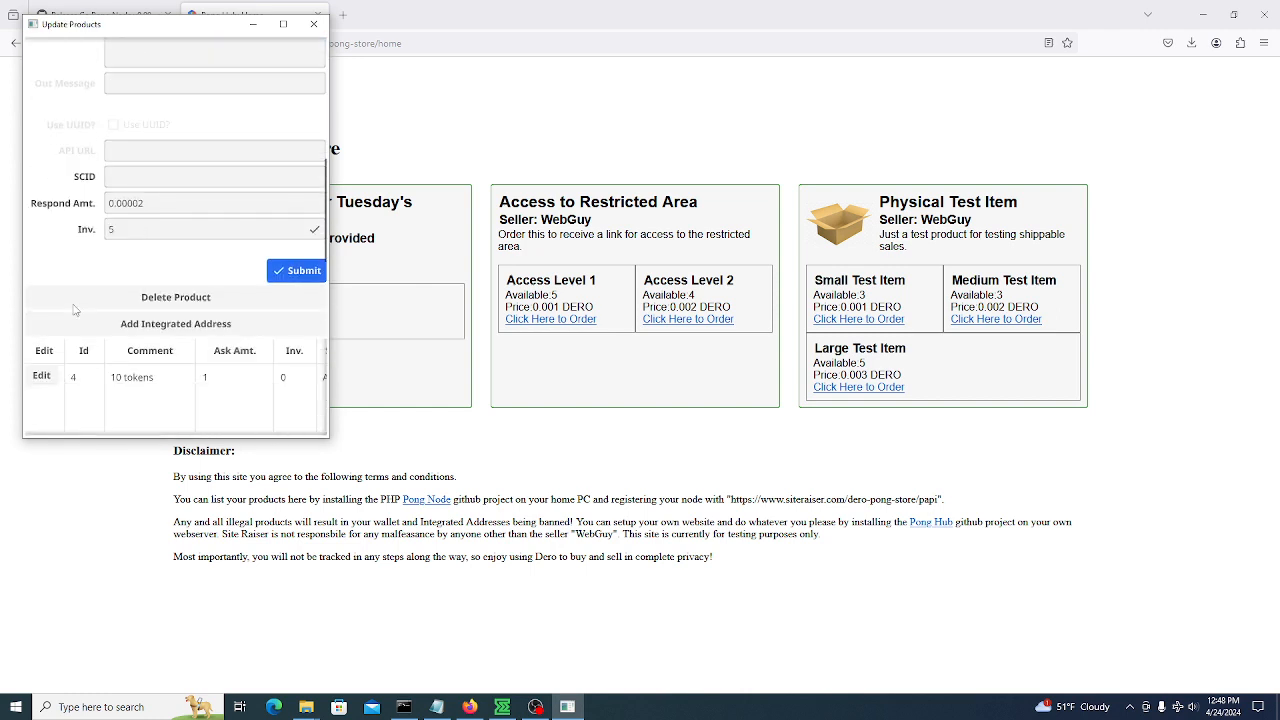
scroll(70, 312, "down", 1)
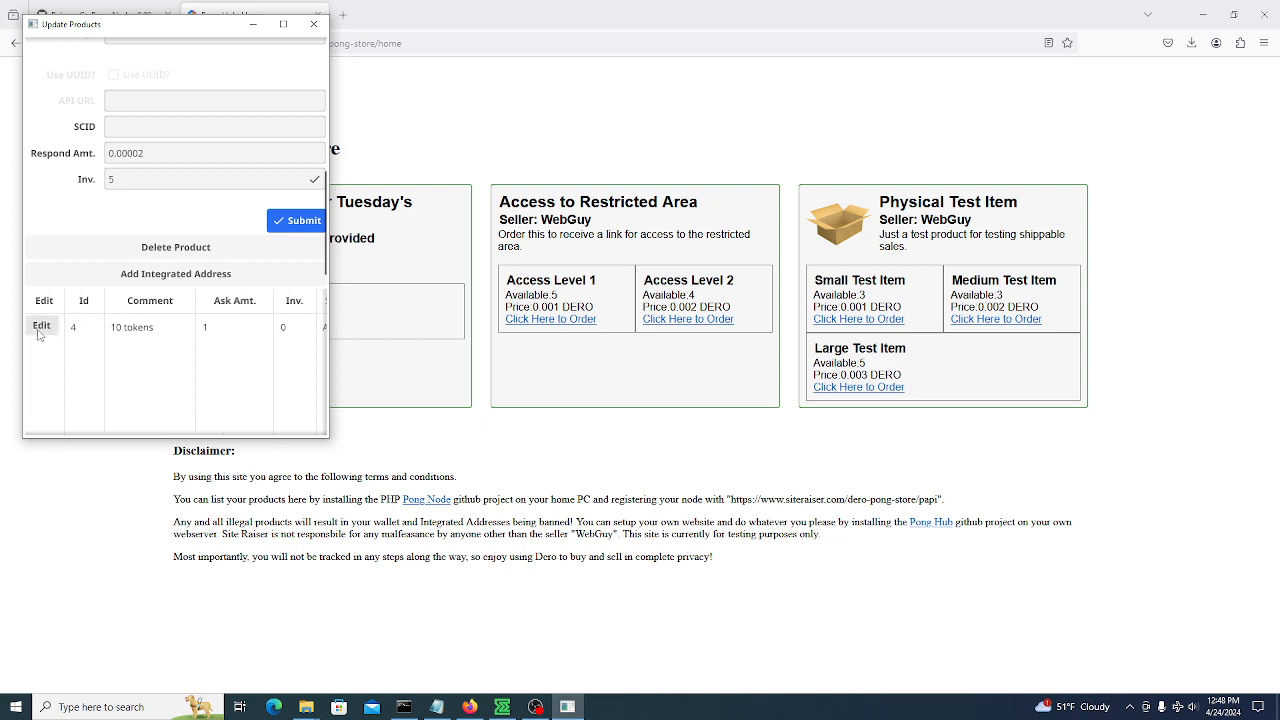
scroll(69, 209, "up", 2)
left_click(133, 240)
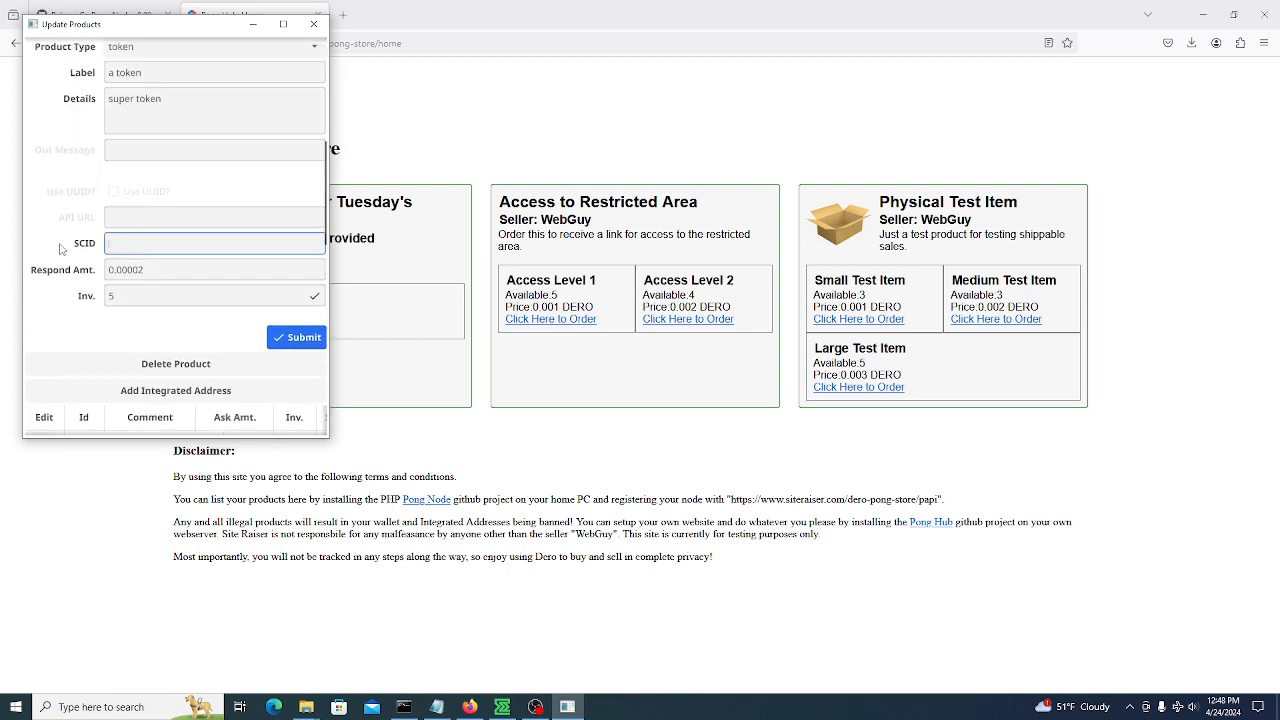
scroll(48, 415, "down", 2)
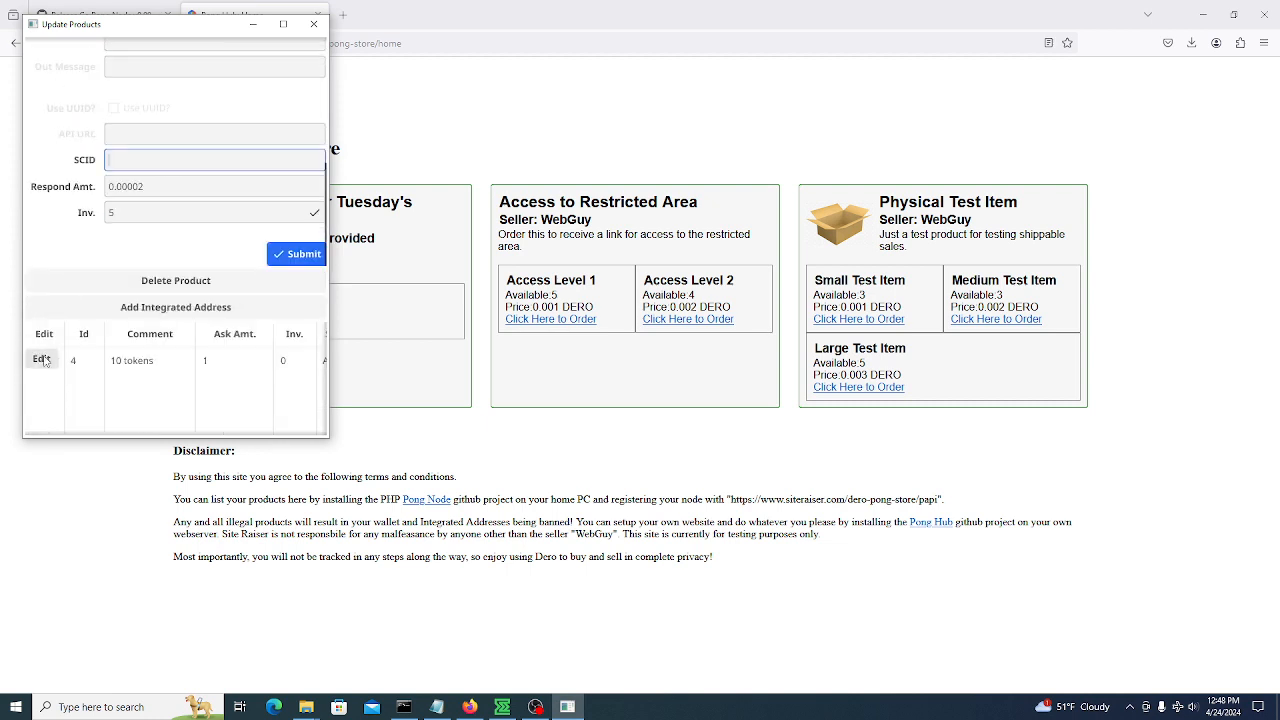
left_click(42, 359)
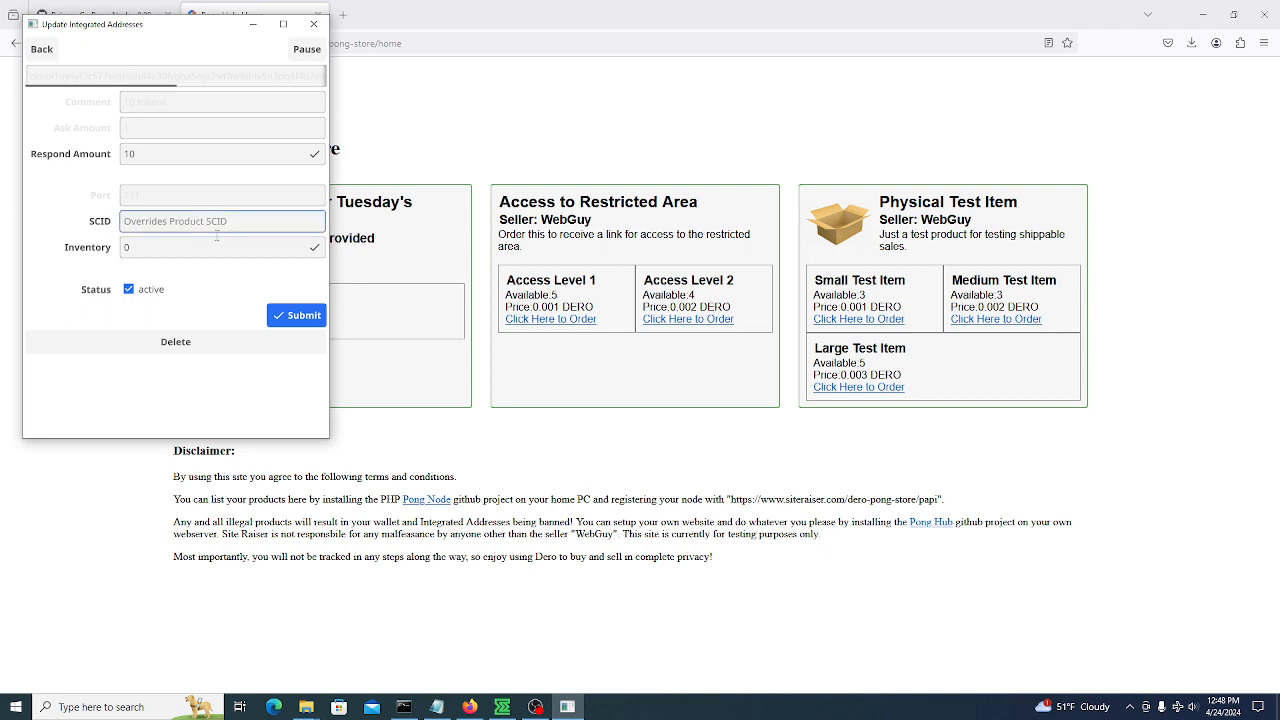
left_click(405, 452)
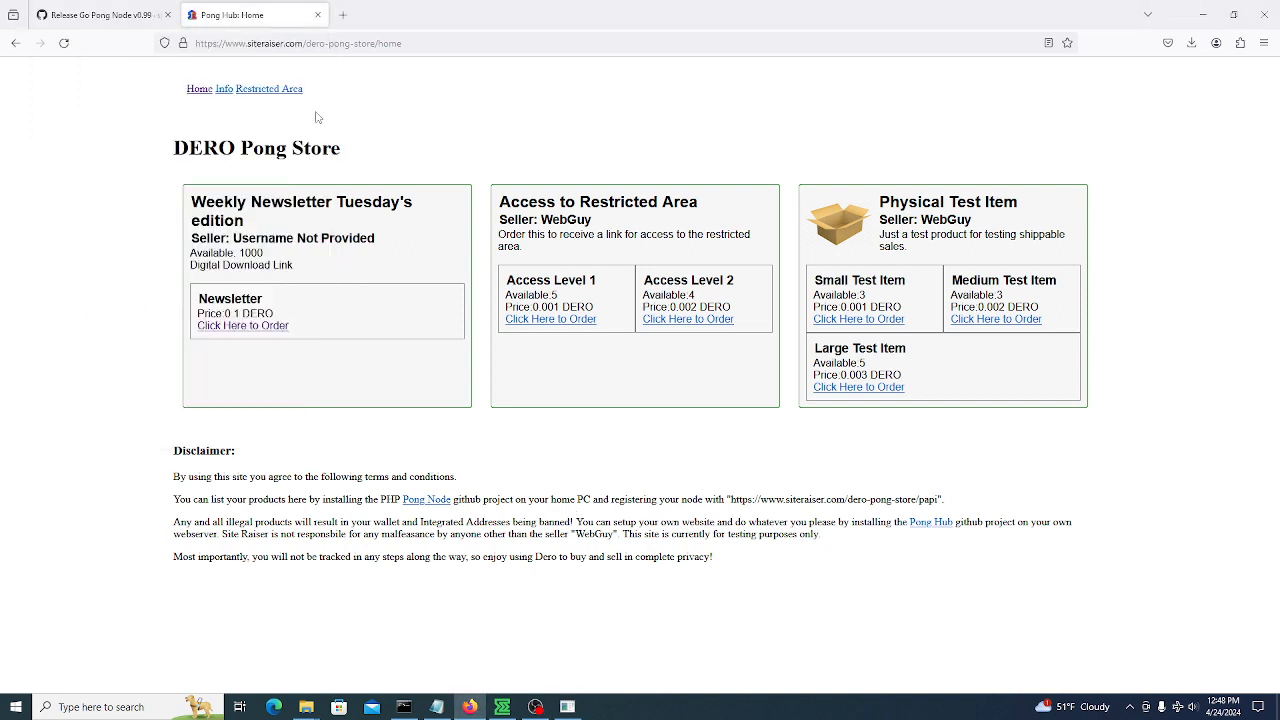
Reload the store and open the 'a token' 10 tokens order page priced at 1 DERO
left_click(63, 42)
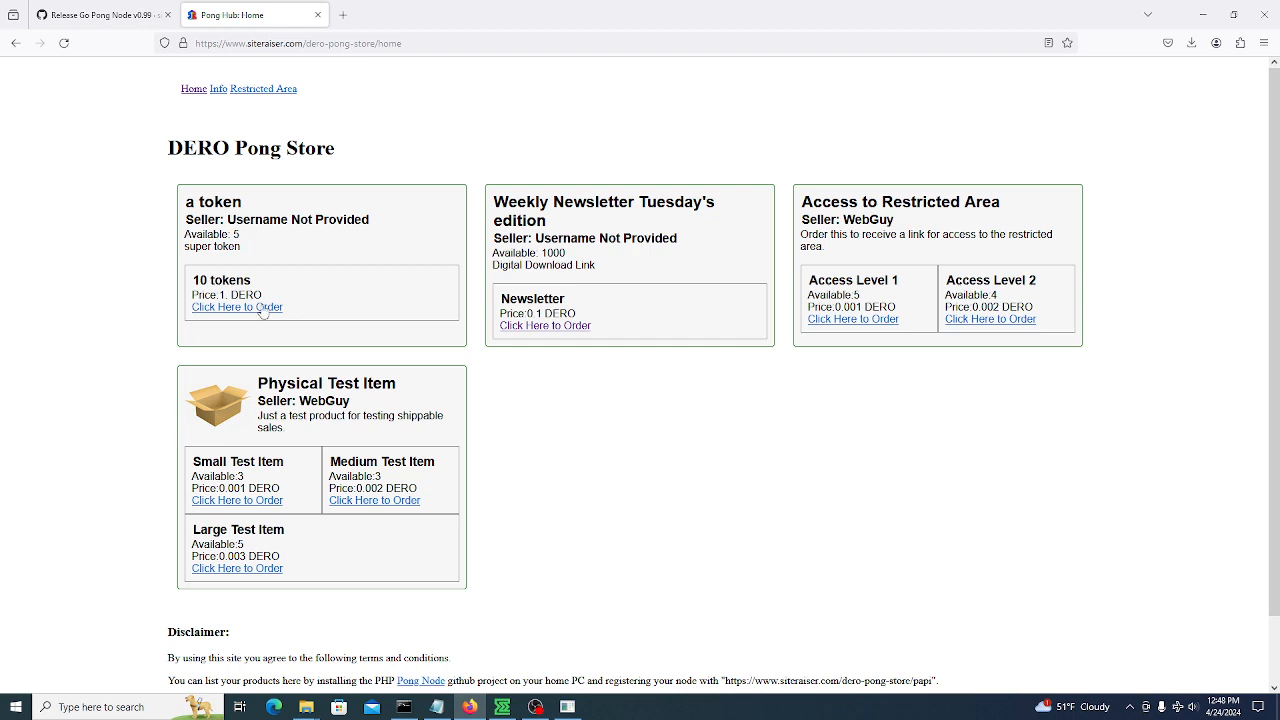
left_click(263, 309)
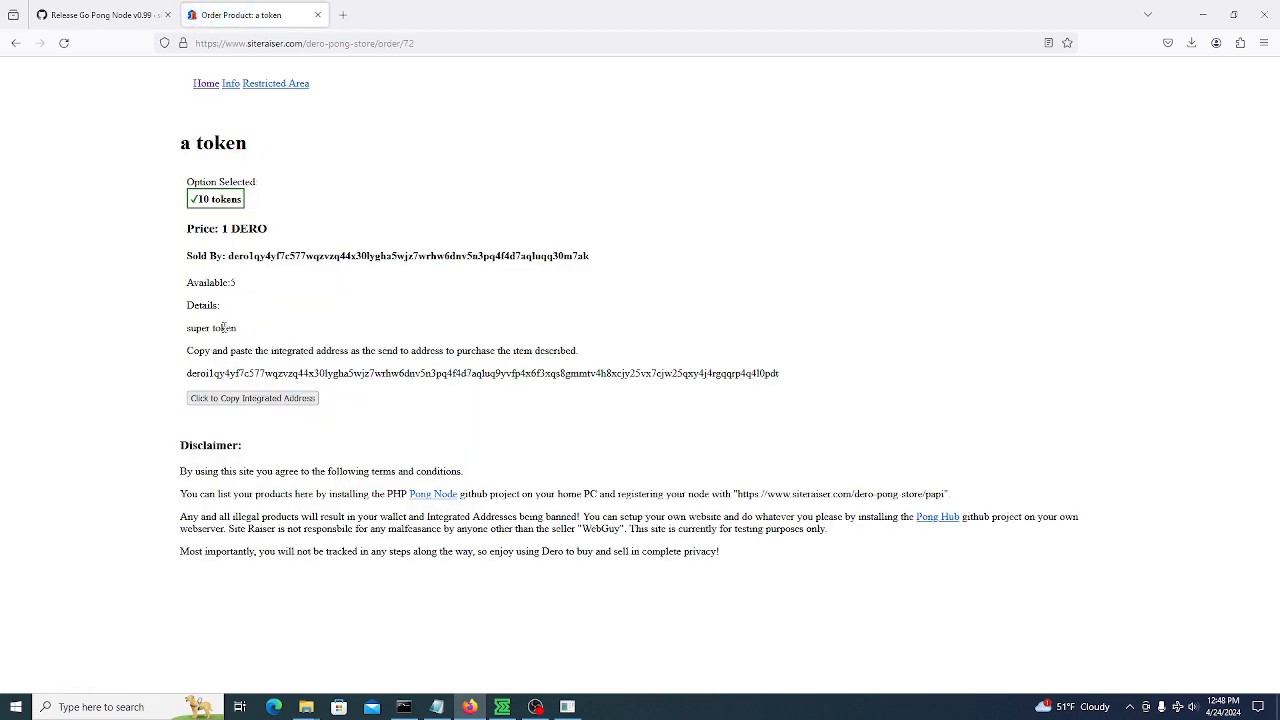
left_click_drag(226, 328, 424, 338)
left_click_drag(227, 255, 615, 259)
left_click(487, 311)
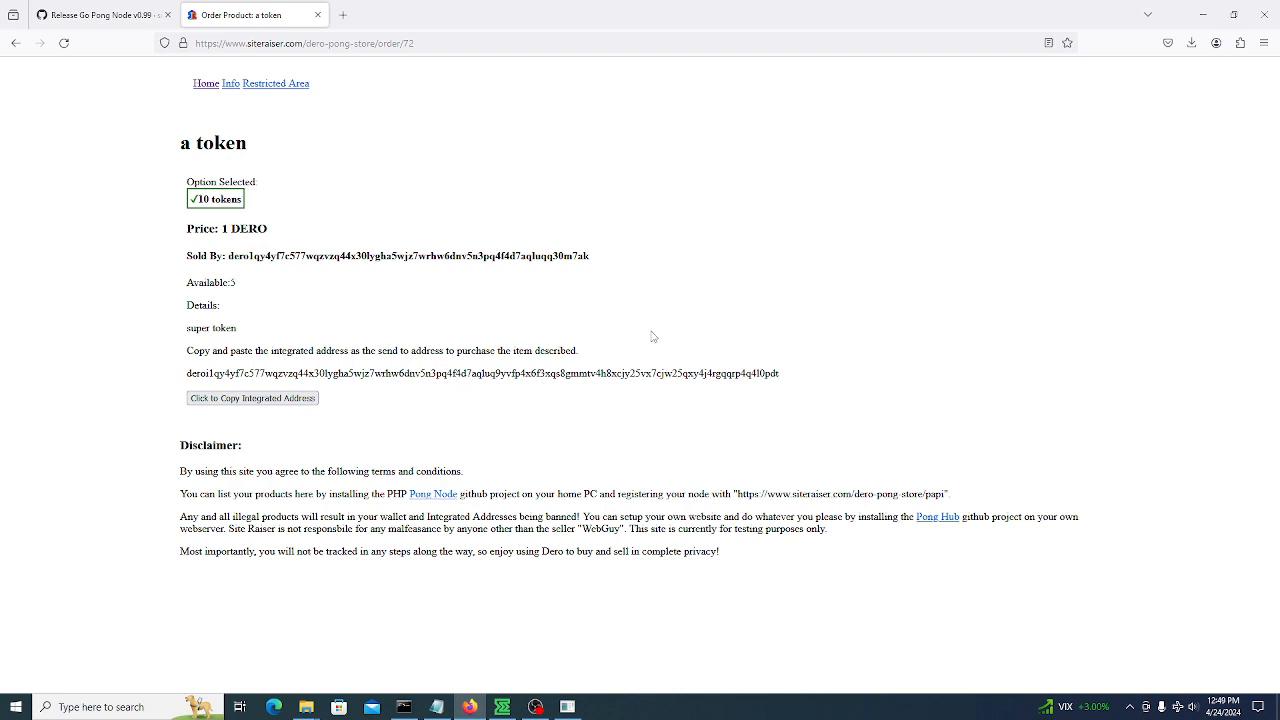
Return Firefox to the store home page, then bring Pong Node's address editor forward
left_click(240, 84)
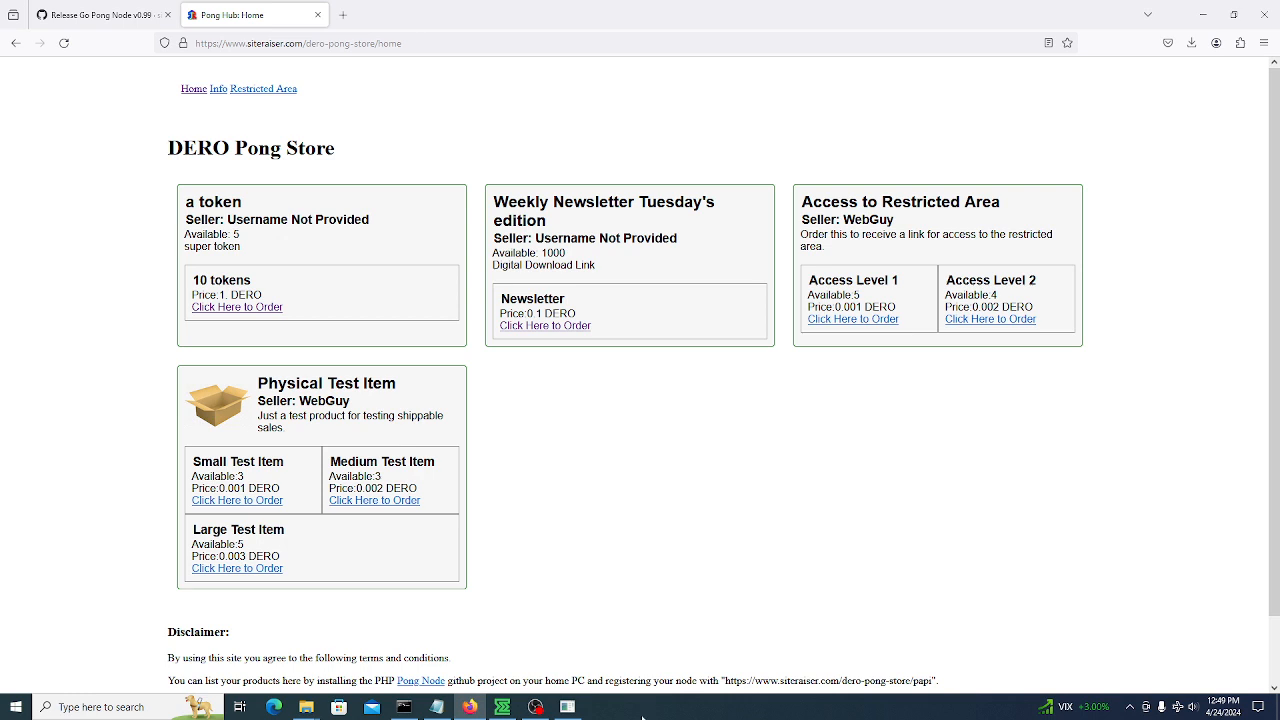
left_click(567, 706)
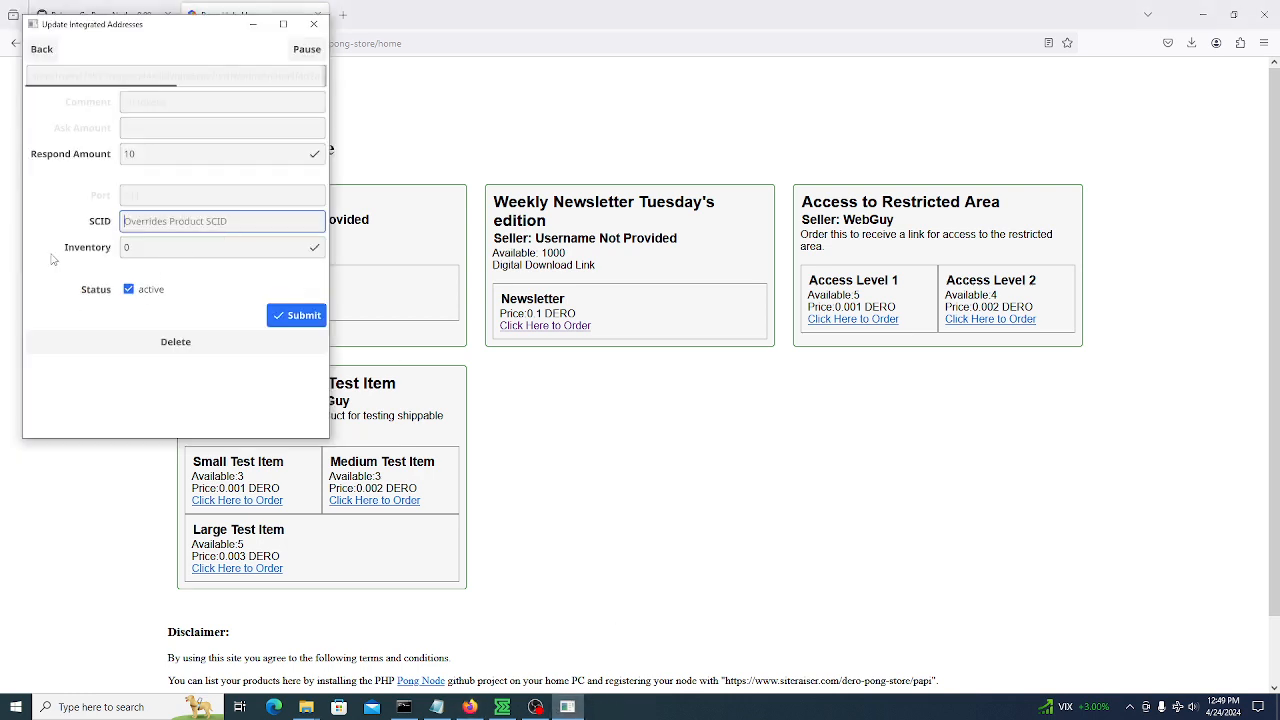
Back out of the address editor and product list to Pong Node's Home page
left_click(42, 49)
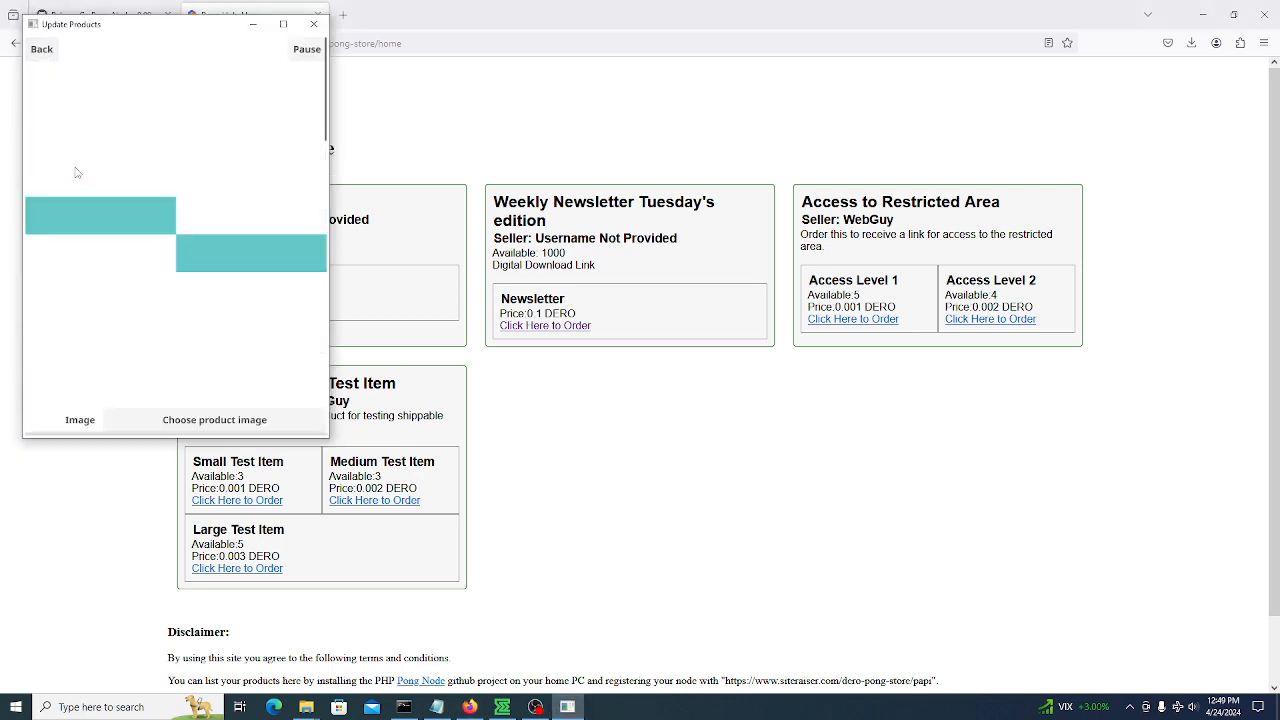
left_click(42, 49)
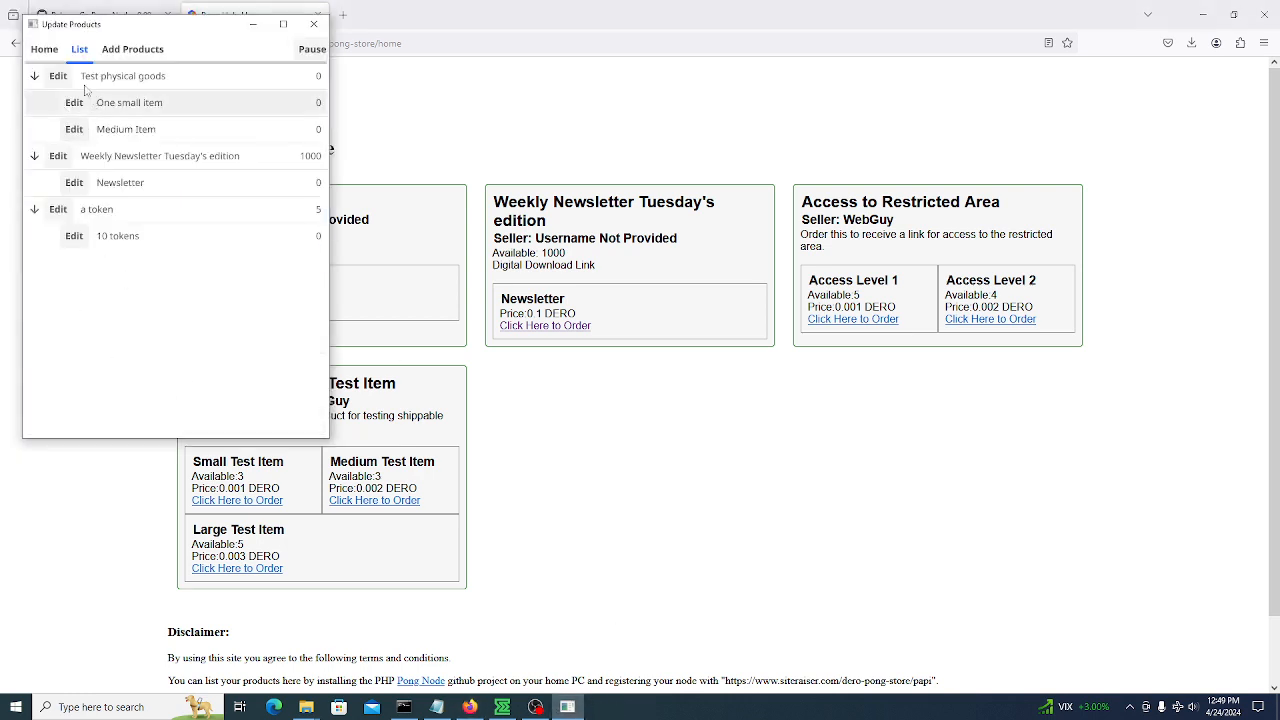
left_click(44, 49)
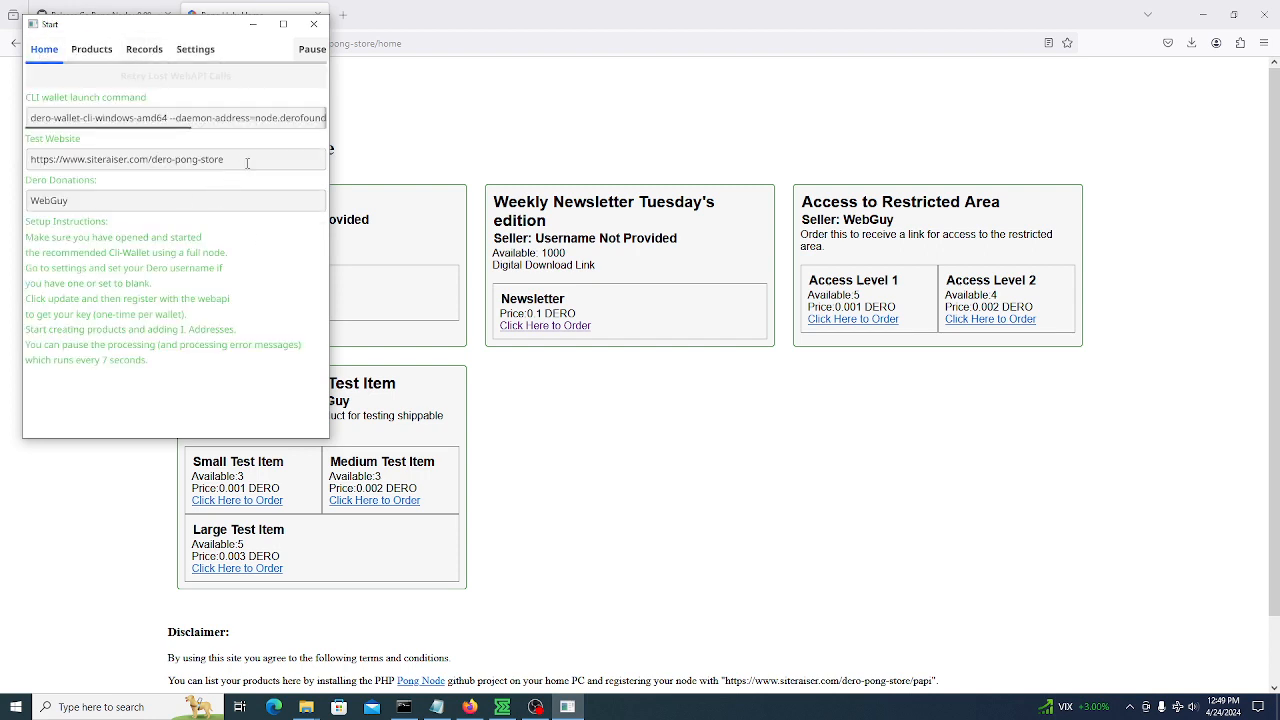
Inspect the Test Website, Dero Donations and CLI wallet command fields on the Home page
left_click_drag(245, 158, 4, 159)
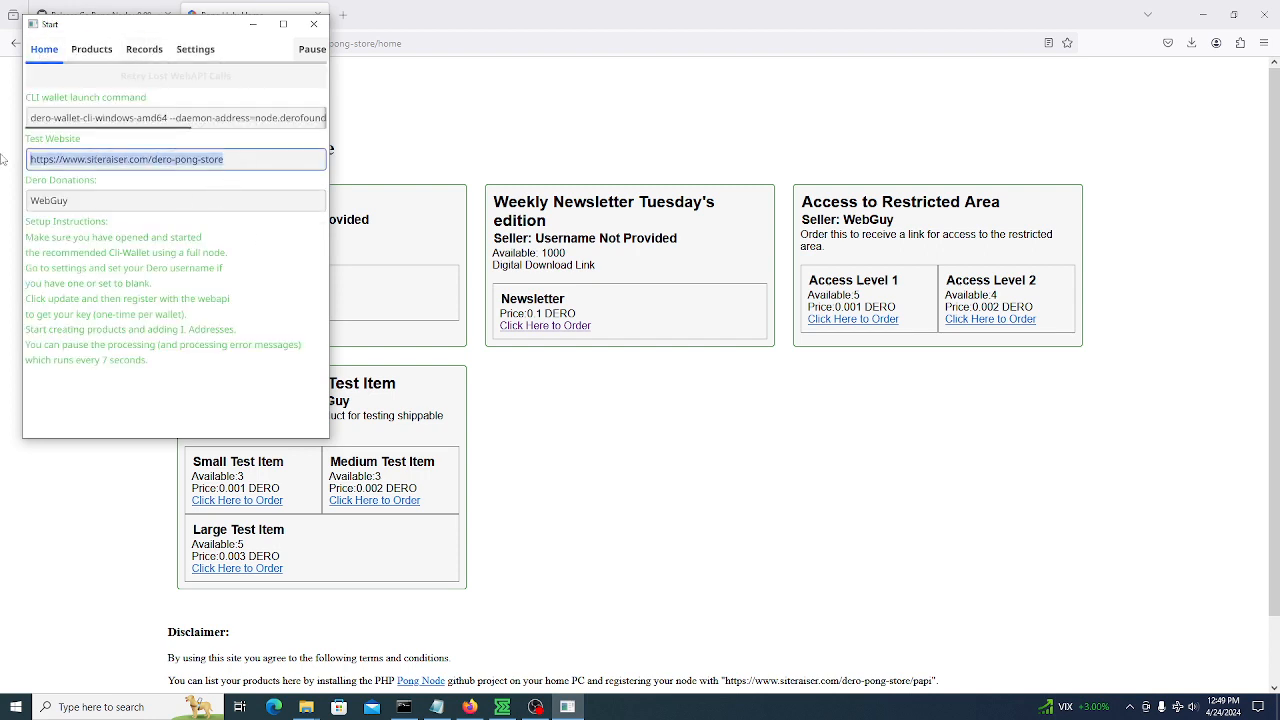
left_click(489, 112)
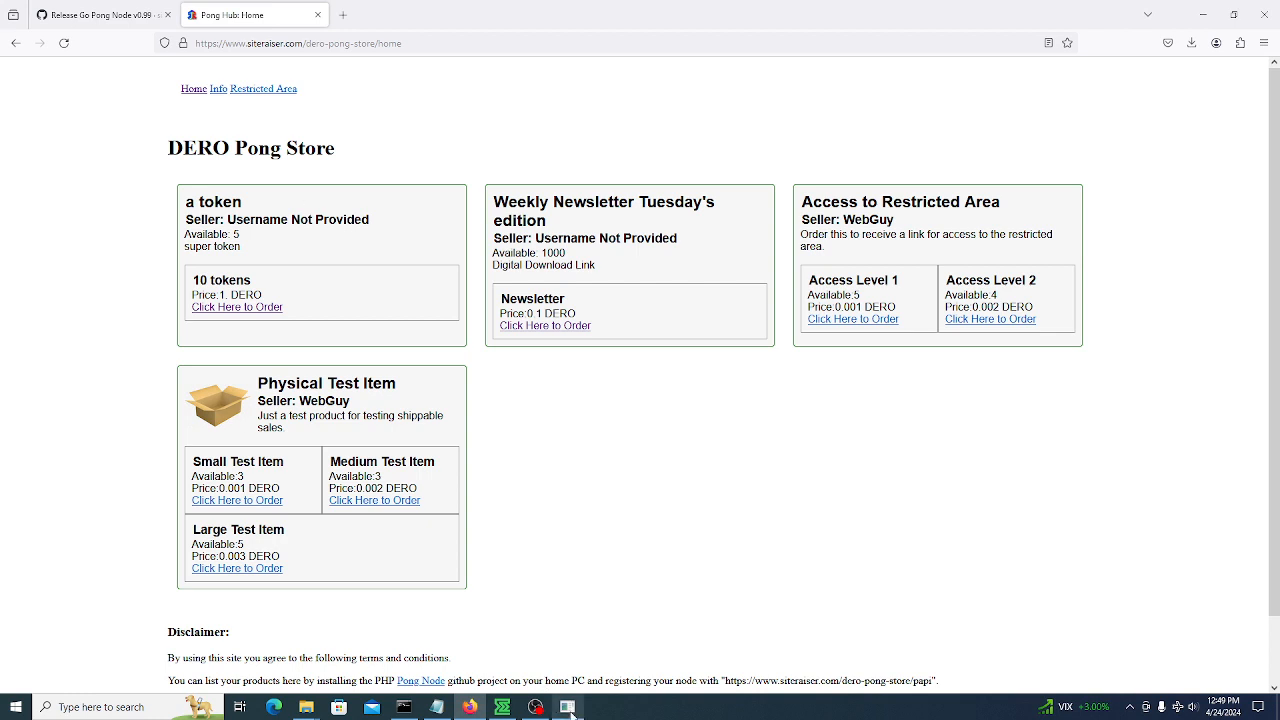
left_click(567, 706)
left_click(32, 202)
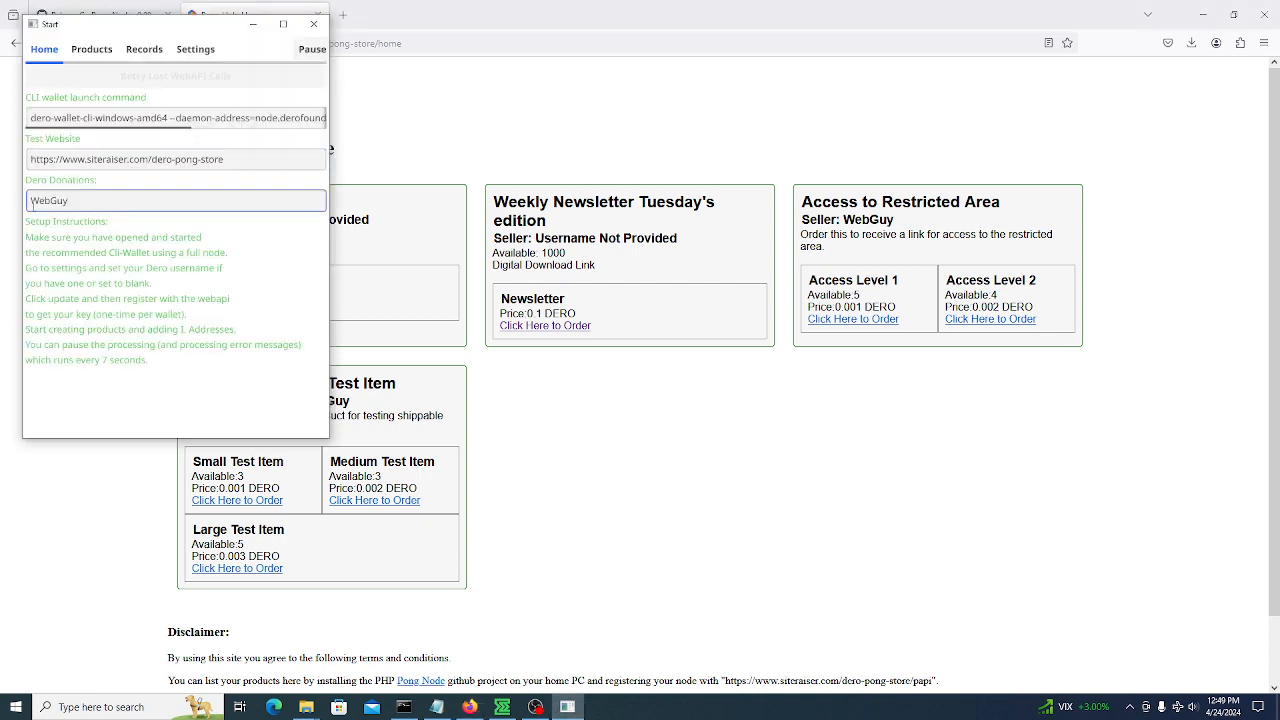
double_click(47, 200)
left_click(212, 226)
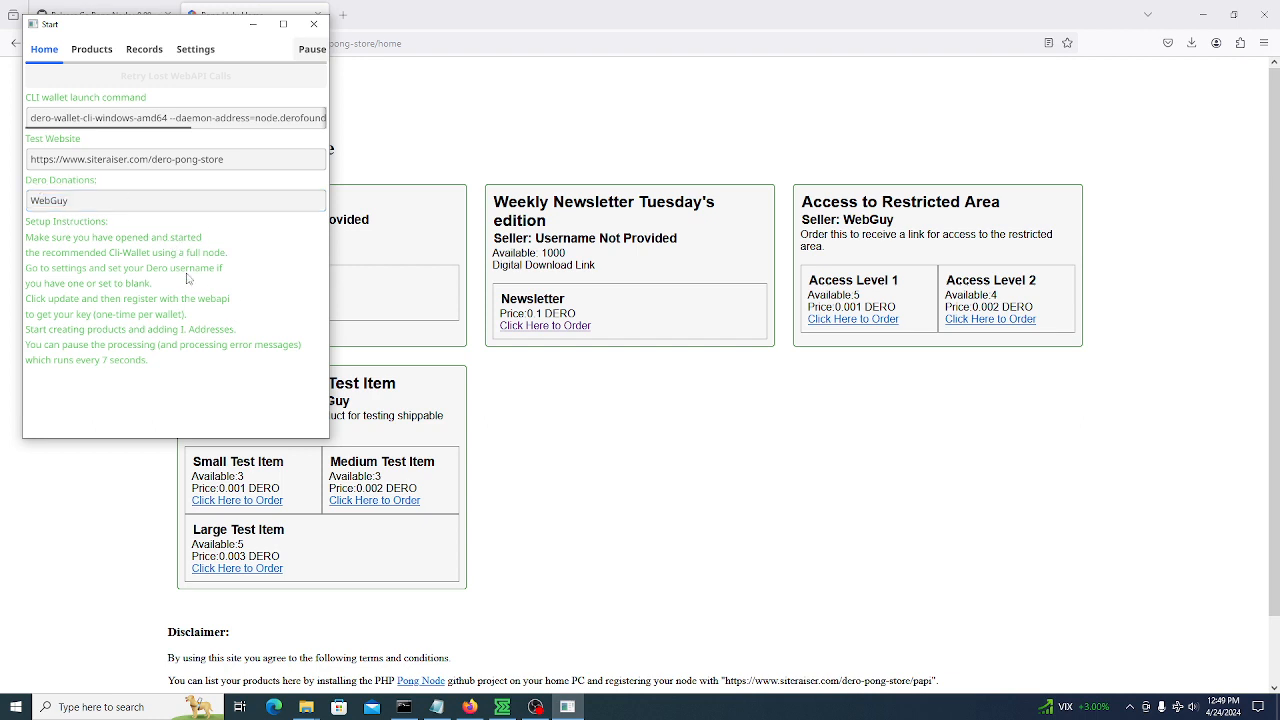
mouse_move(86, 128)
left_mouse_down()
mouse_move(245, 124)
mouse_move(61, 128)
left_mouse_up()
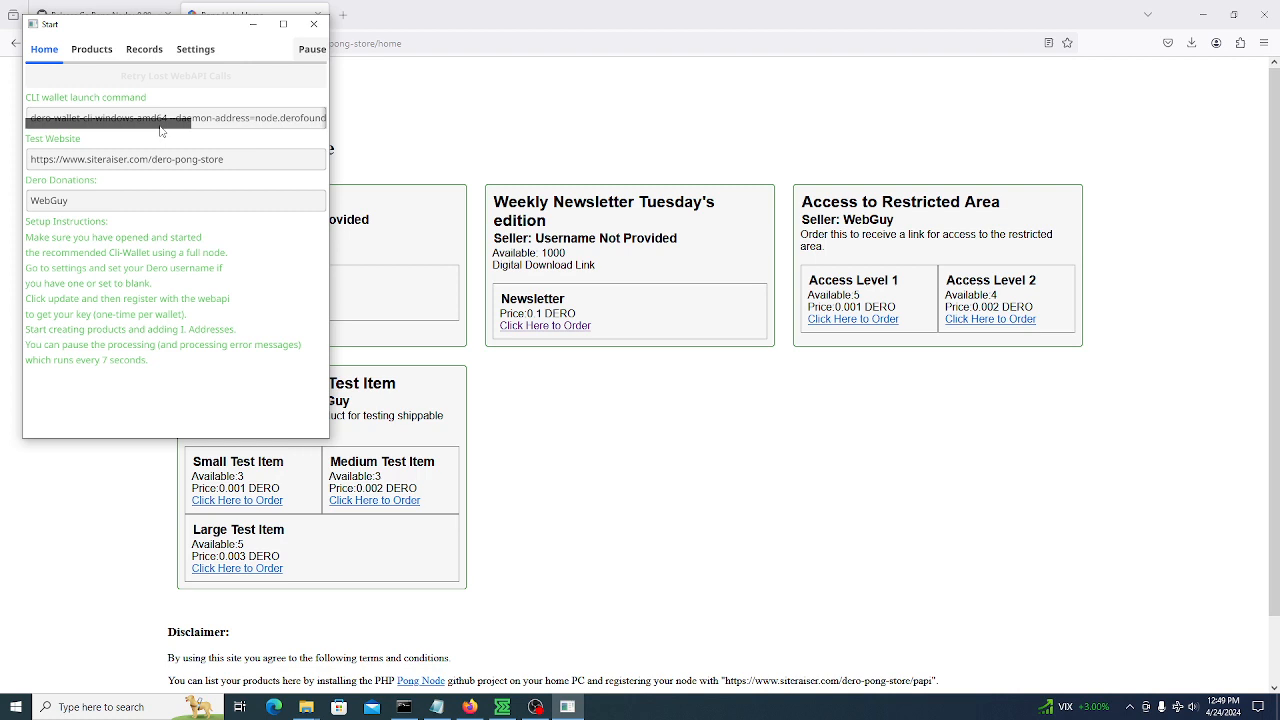
mouse_move(142, 125)
left_mouse_down()
mouse_move(258, 127)
mouse_move(144, 126)
left_mouse_up()
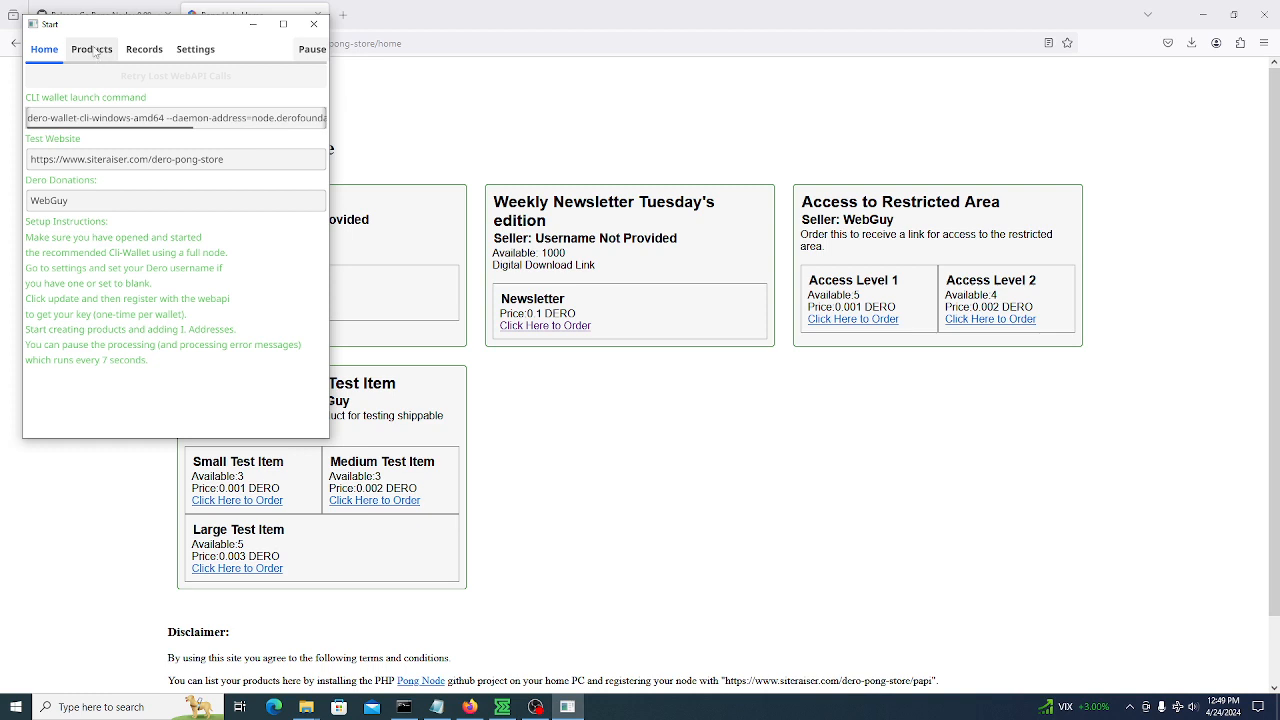
Delete 'Test physical goods' from the product list, confirming with Yes
left_click(96, 47)
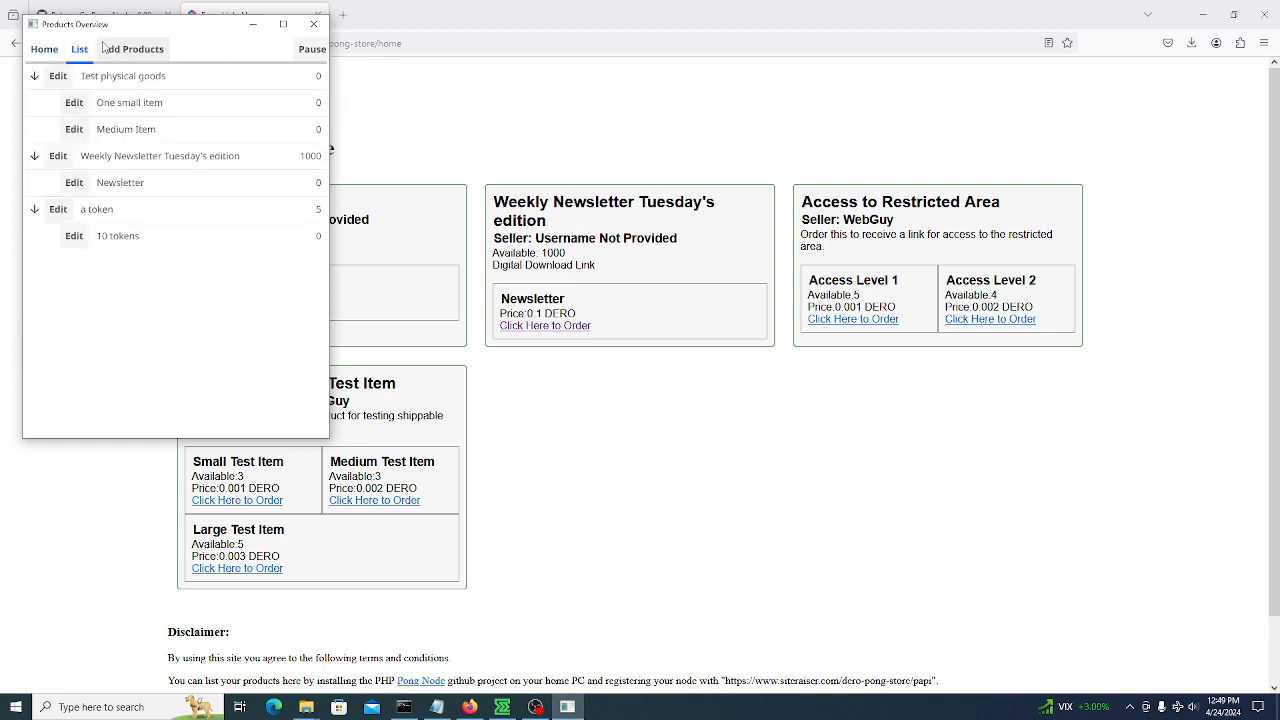
left_click(76, 103)
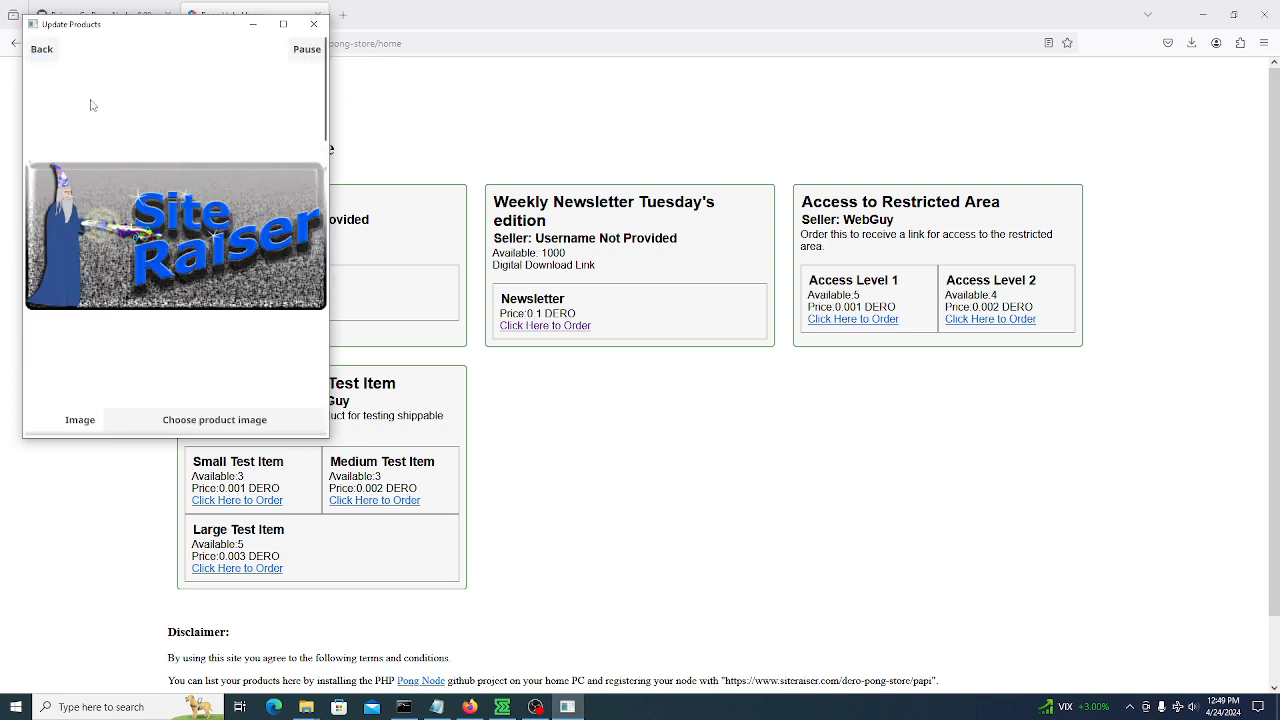
scroll(82, 249, "down", 10)
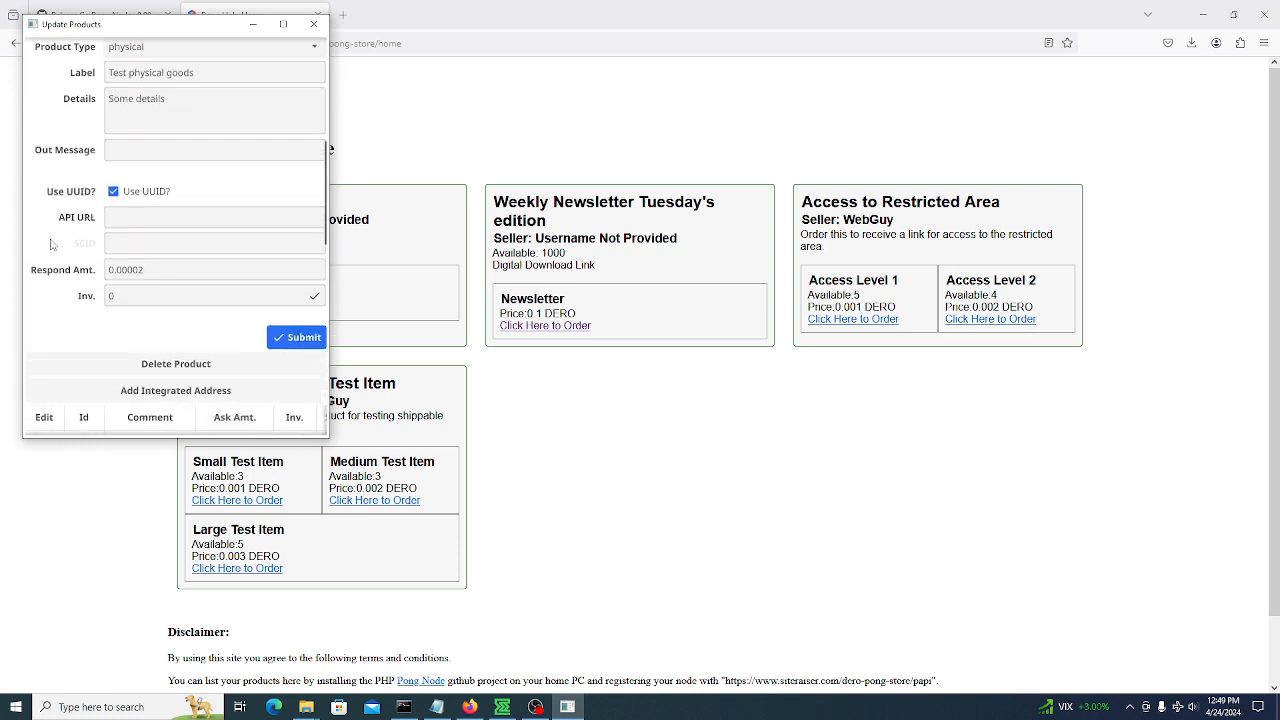
scroll(52, 244, "up", 3)
scroll(52, 244, "down", 3)
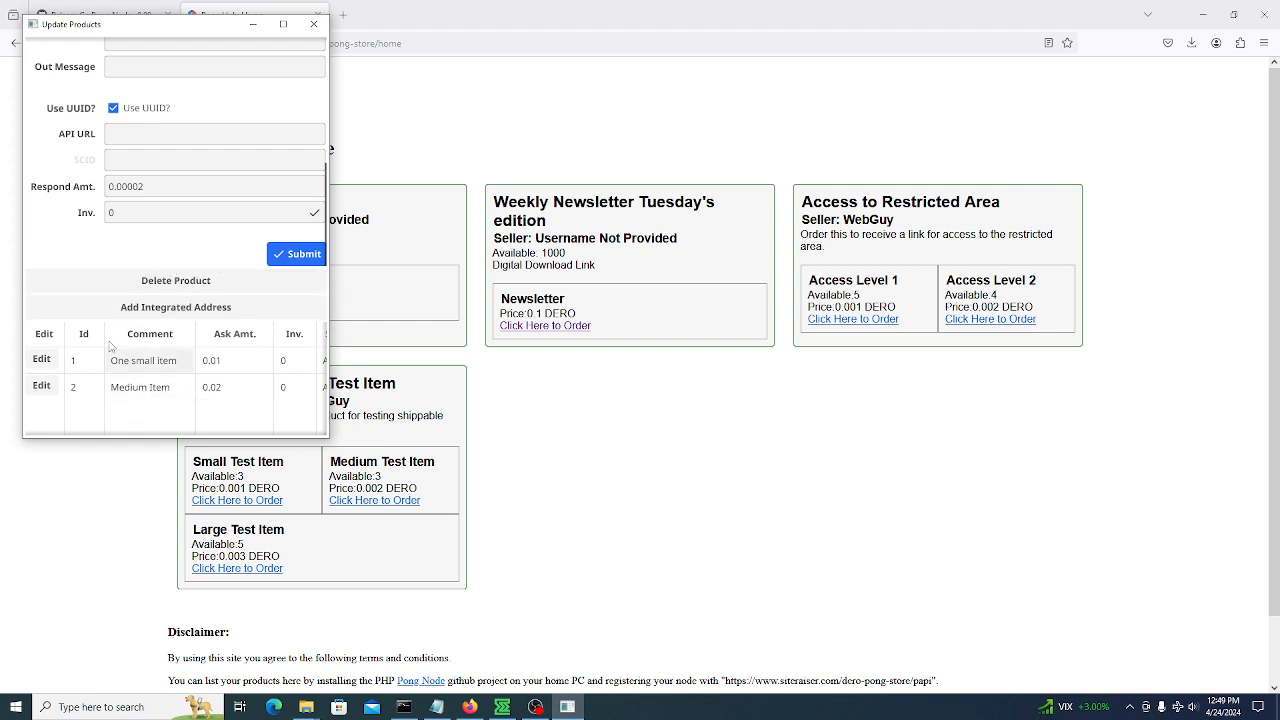
scroll(65, 208, "up", 10)
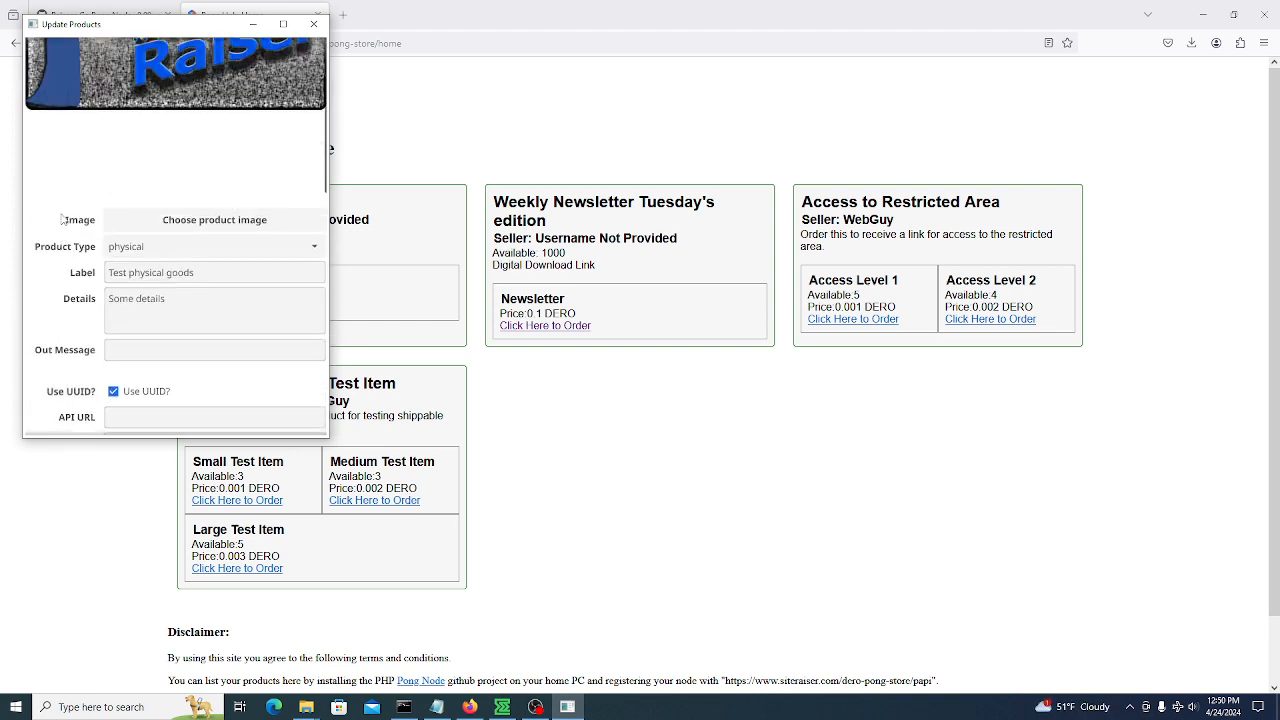
scroll(62, 218, "down", 5)
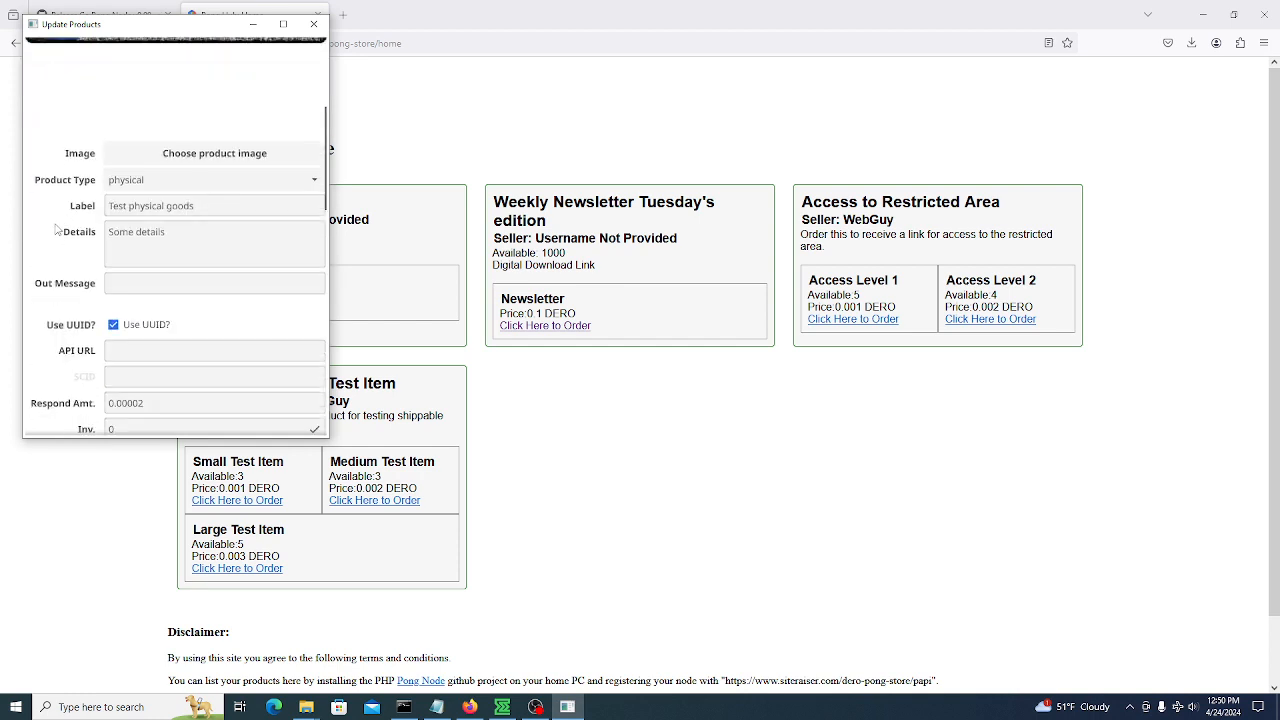
scroll(57, 232, "down", 4)
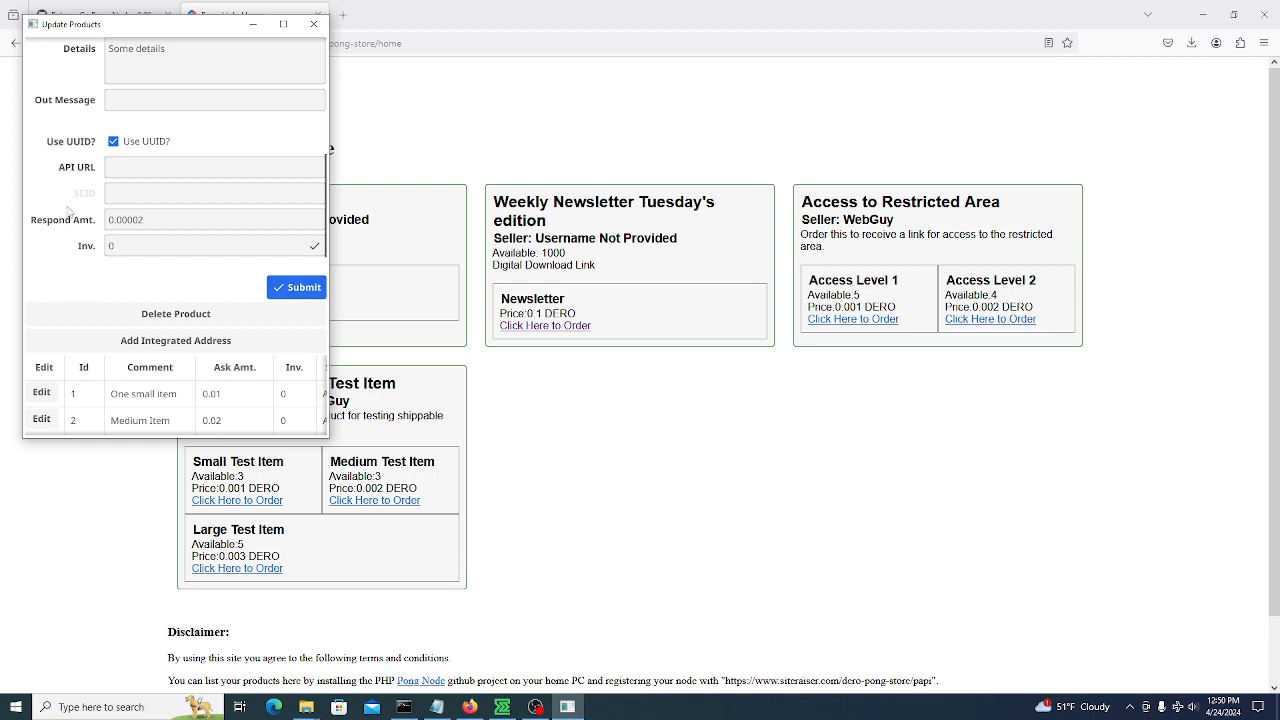
scroll(80, 241, "down", 2)
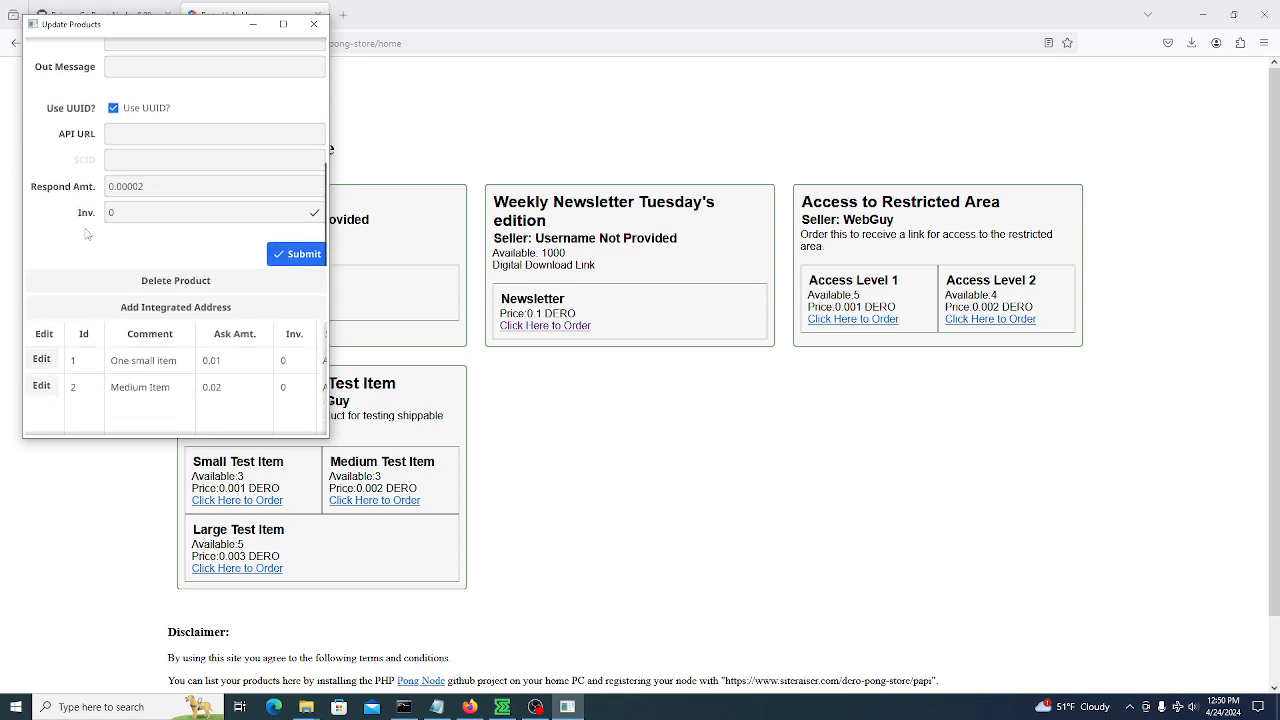
left_click(158, 249)
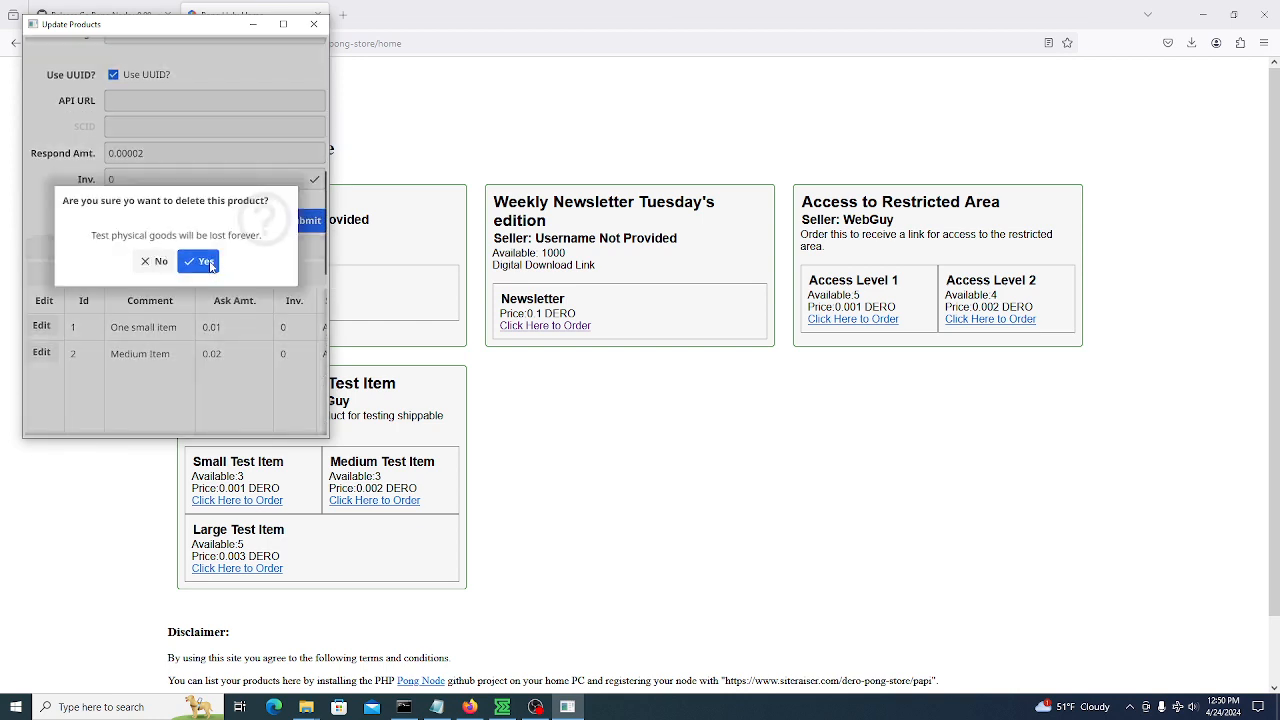
left_click(204, 262)
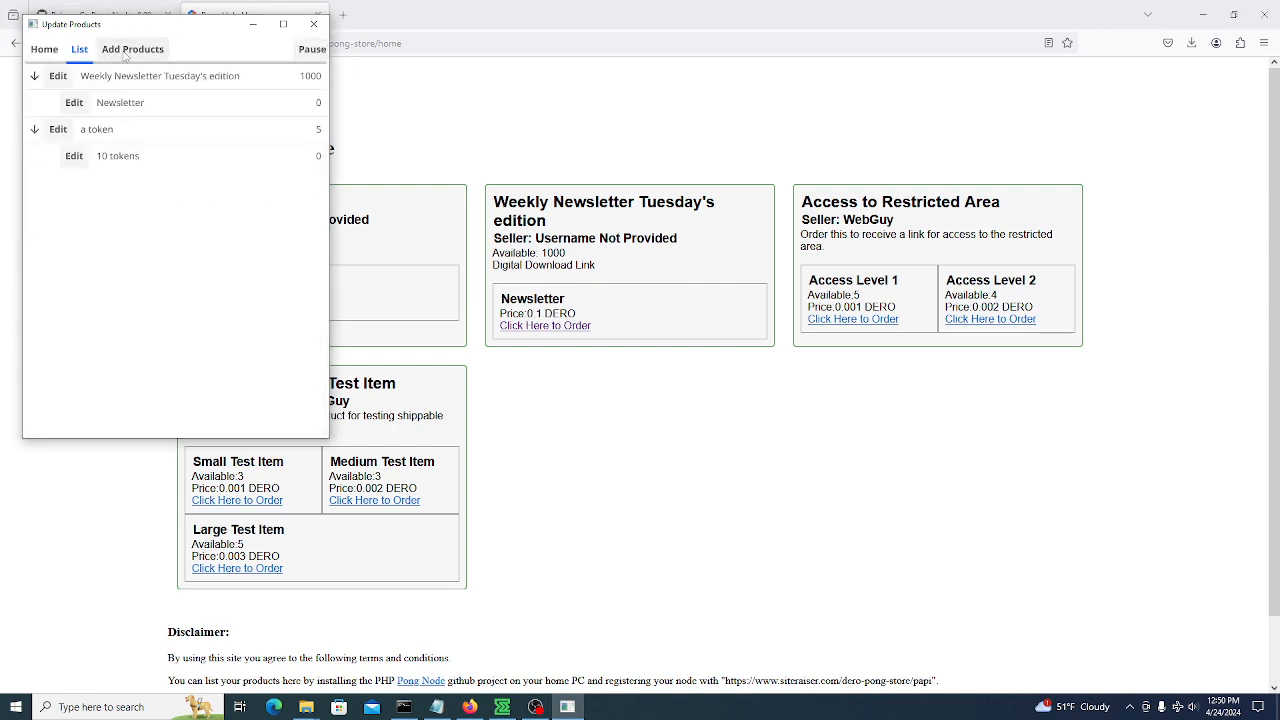
left_click(48, 50)
Open Records and scroll through the full details of the two-item sale
left_click(144, 49)
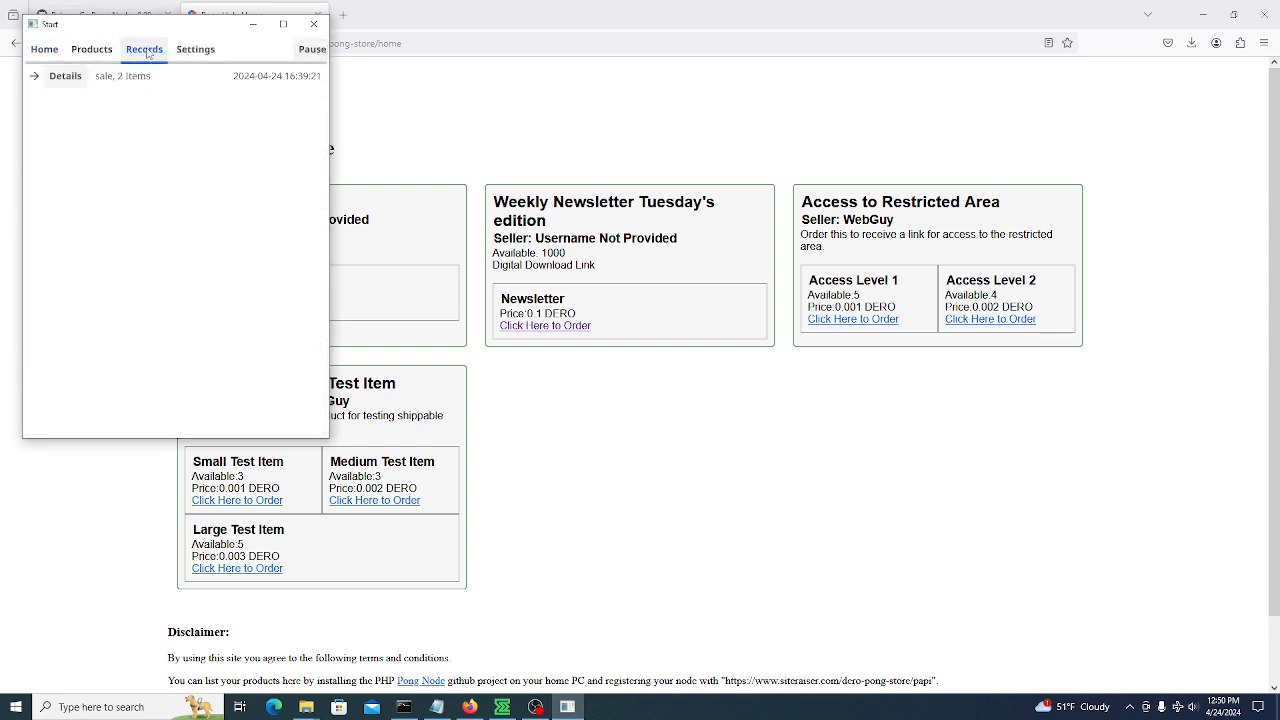
left_click(34, 76)
left_click(66, 77)
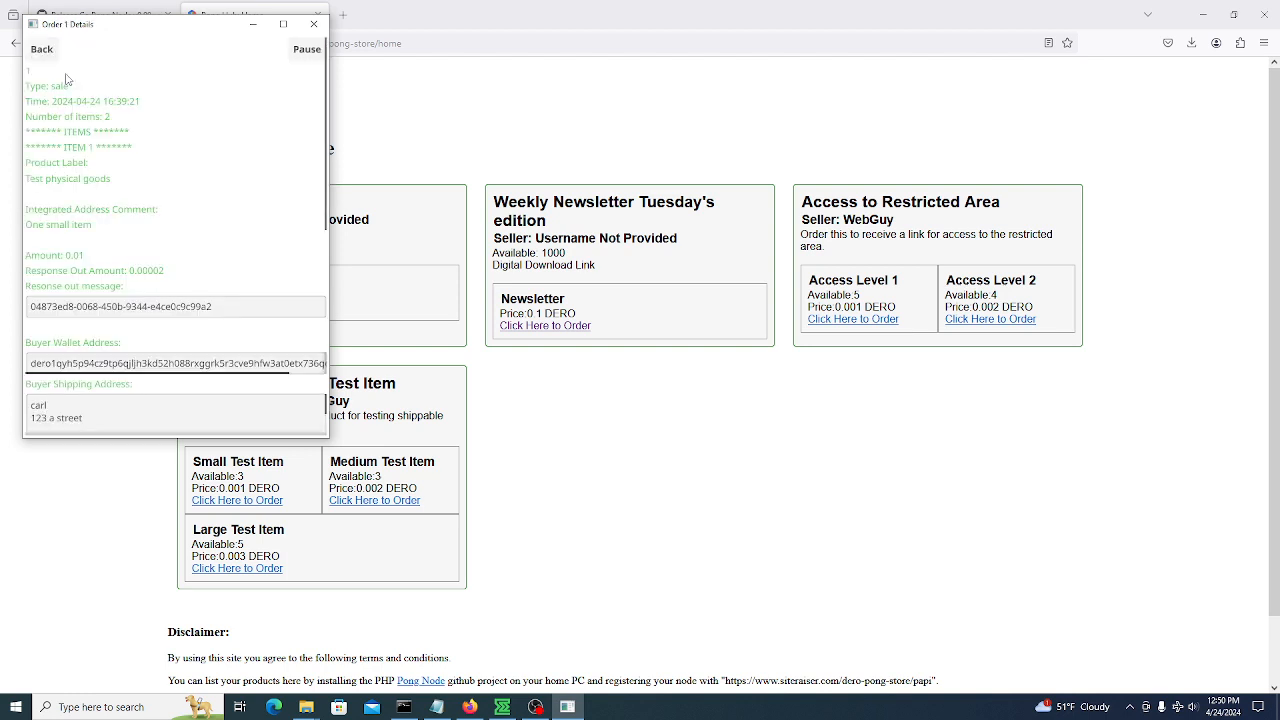
scroll(202, 170, "down", 3)
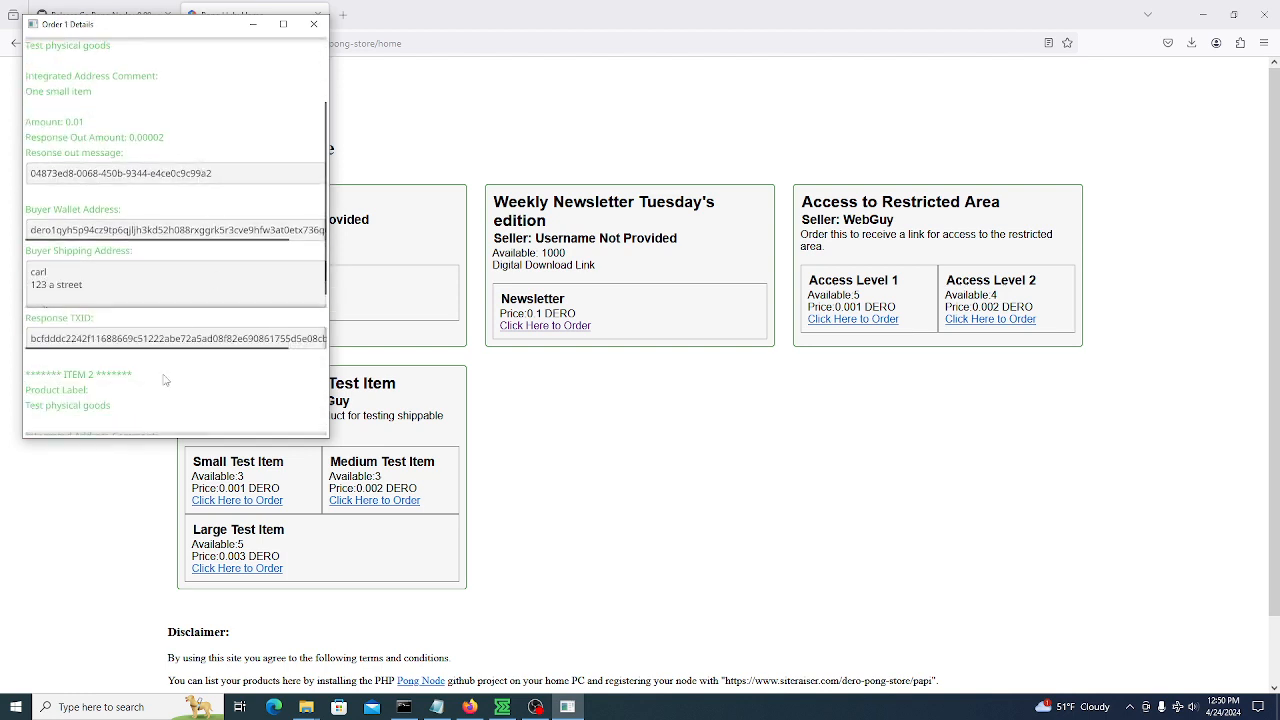
scroll(168, 374, "down", 3)
scroll(180, 381, "up", 5)
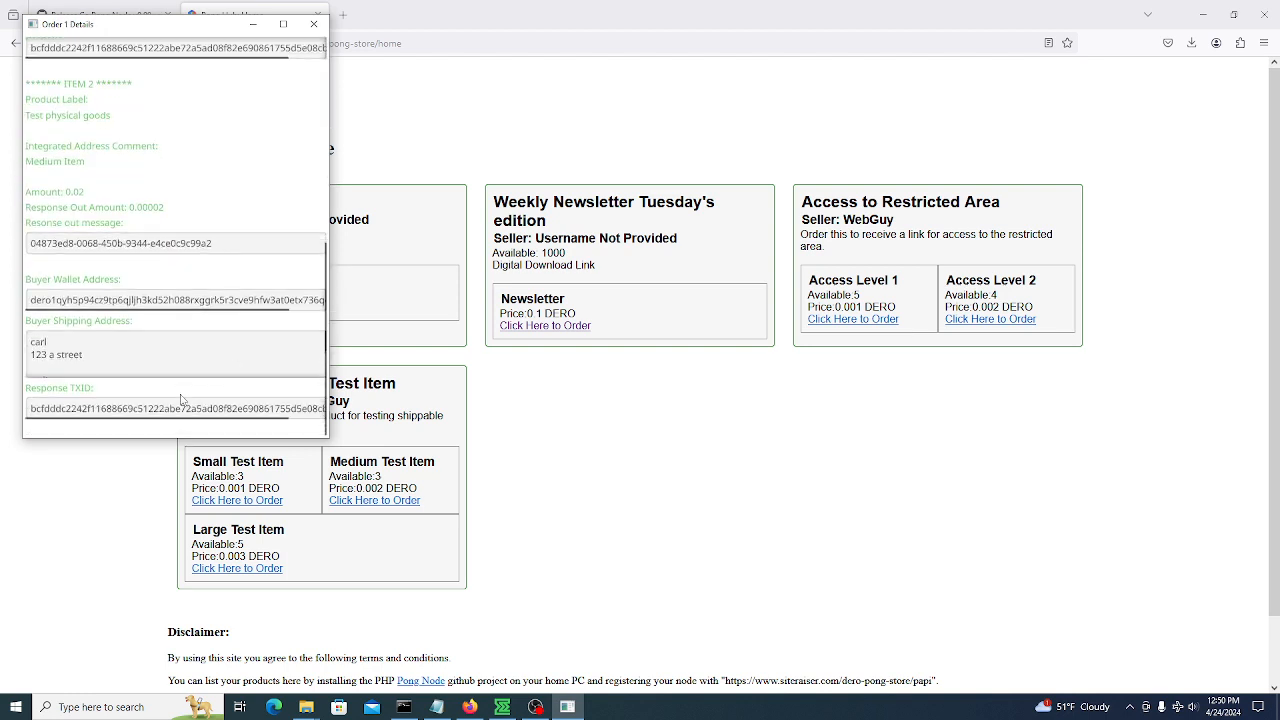
scroll(201, 115, "up", 4)
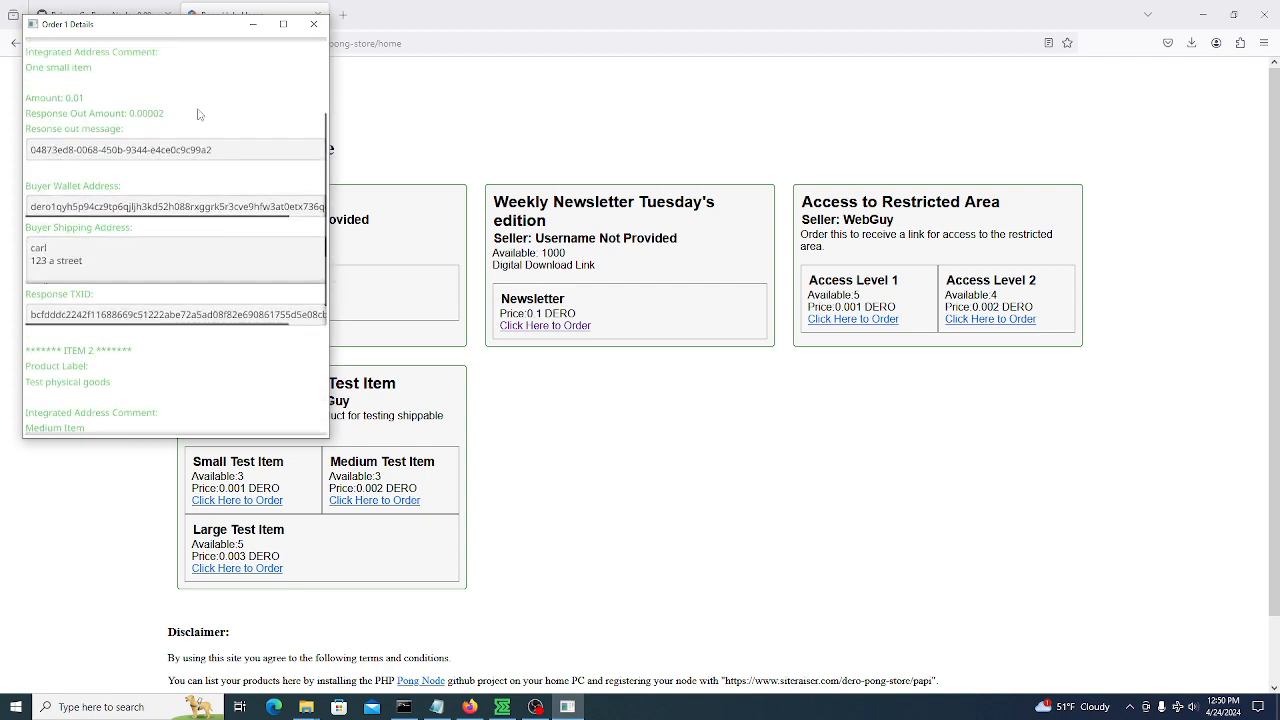
Return to the records list and switch back to the DERO Pong Store page in Firefox
left_click(46, 52)
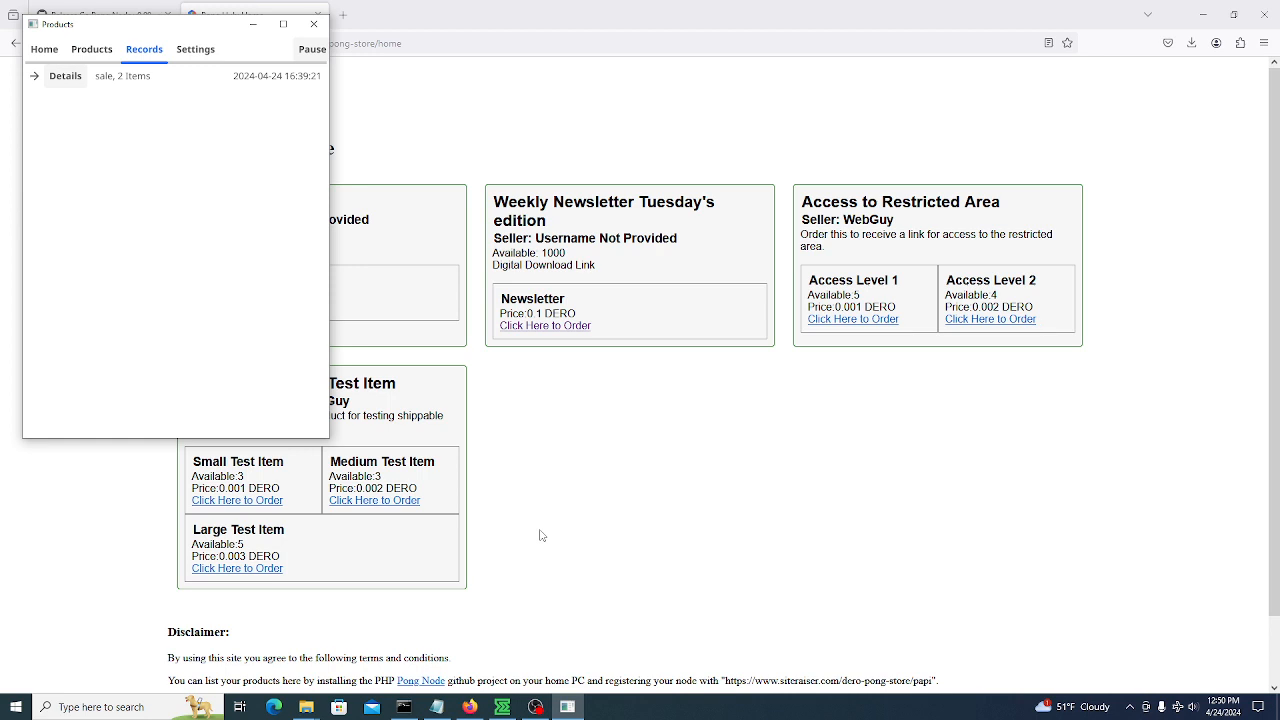
left_click(581, 457)
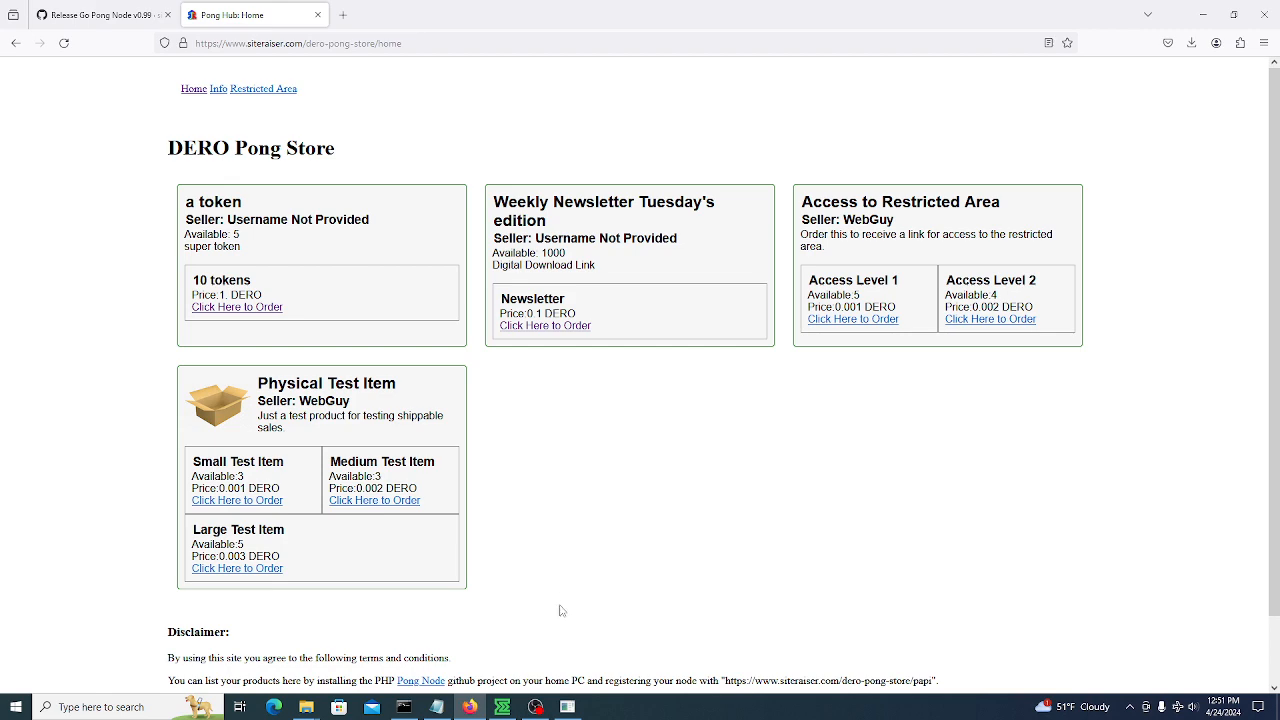
left_click(536, 707)
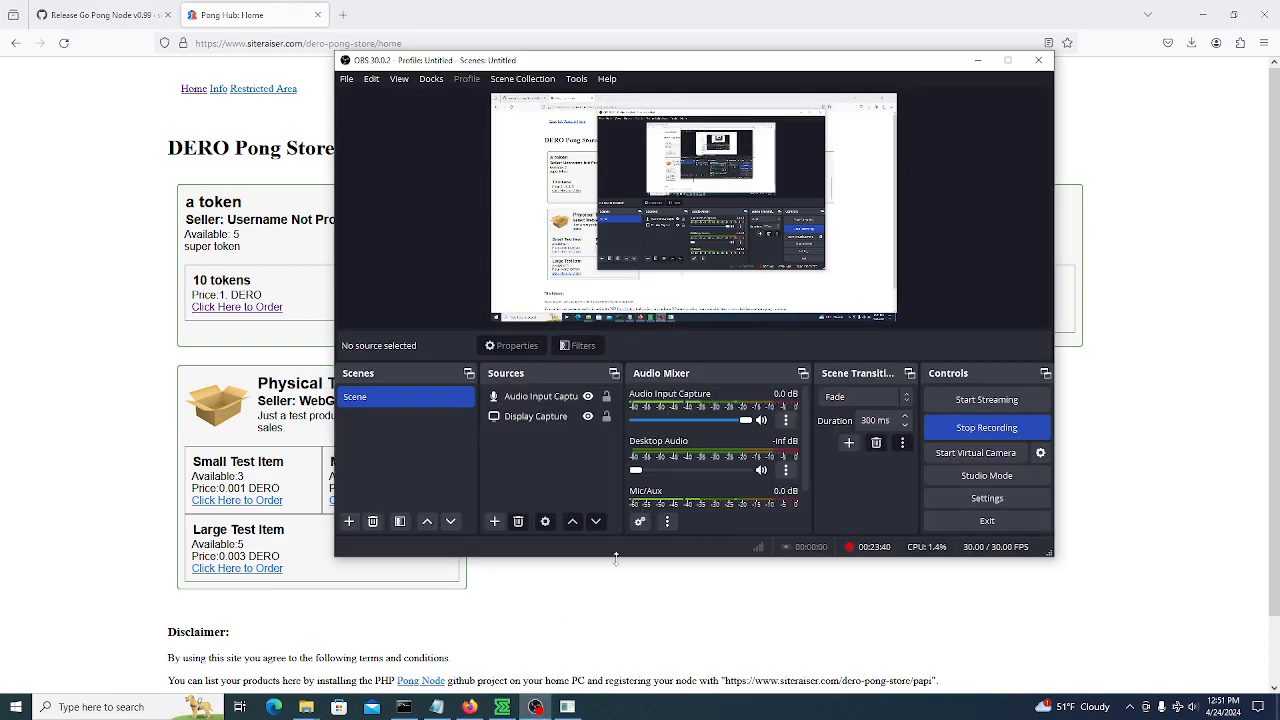